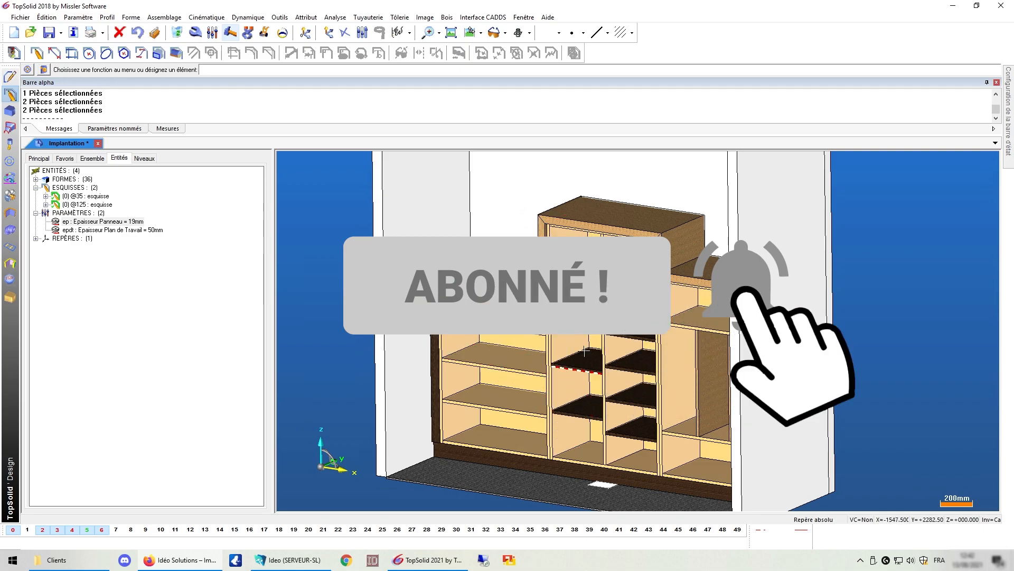
# Hide level 0 containing the room and examine the finished cabinet's panels and shelves from several angles
pyautogui.click(13, 529)
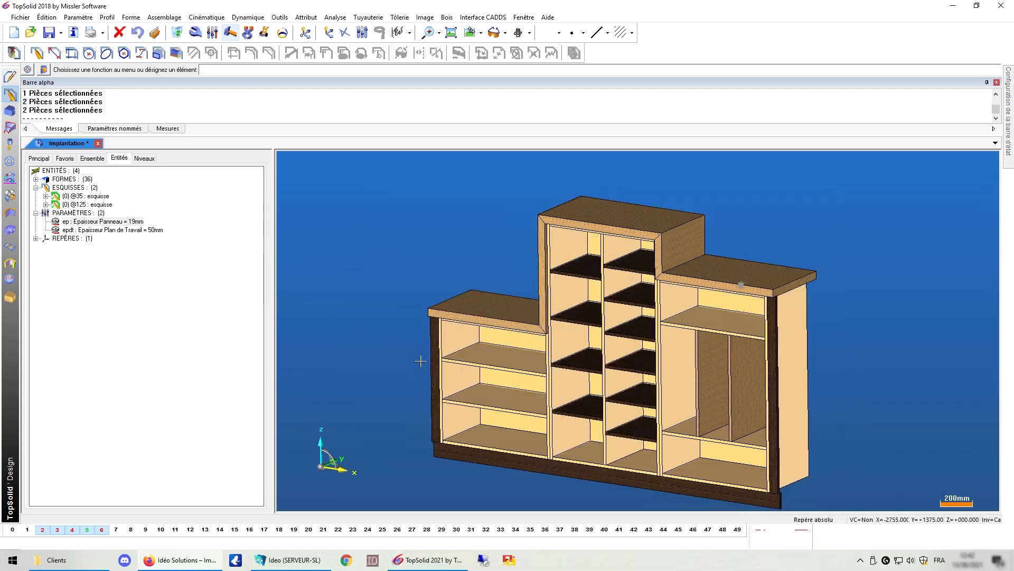
pyautogui.moveTo(845, 366); pyautogui.dragTo(881, 349, button='middle')
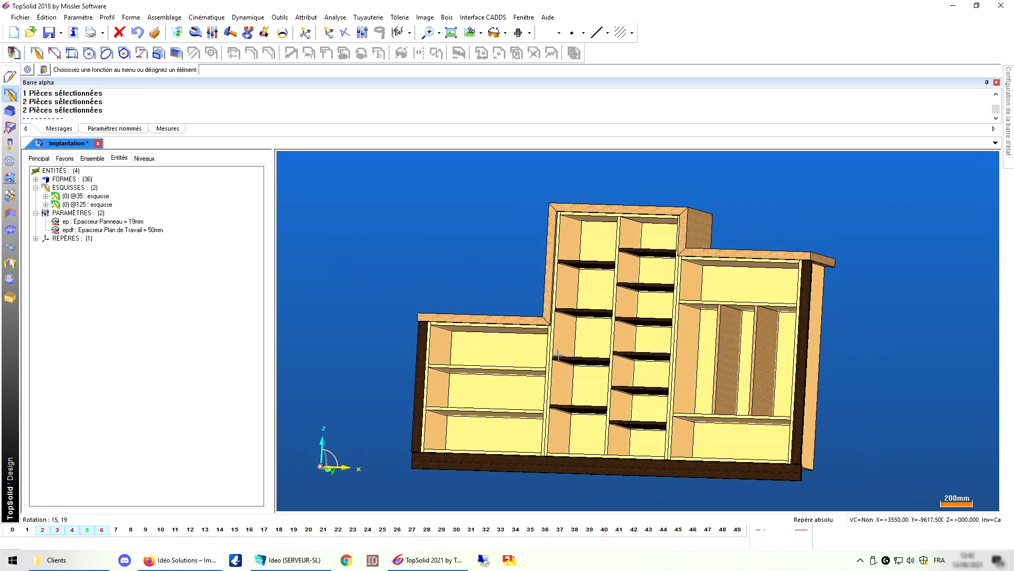
pyautogui.moveTo(357, 308); pyautogui.dragTo(426, 332, button='middle')
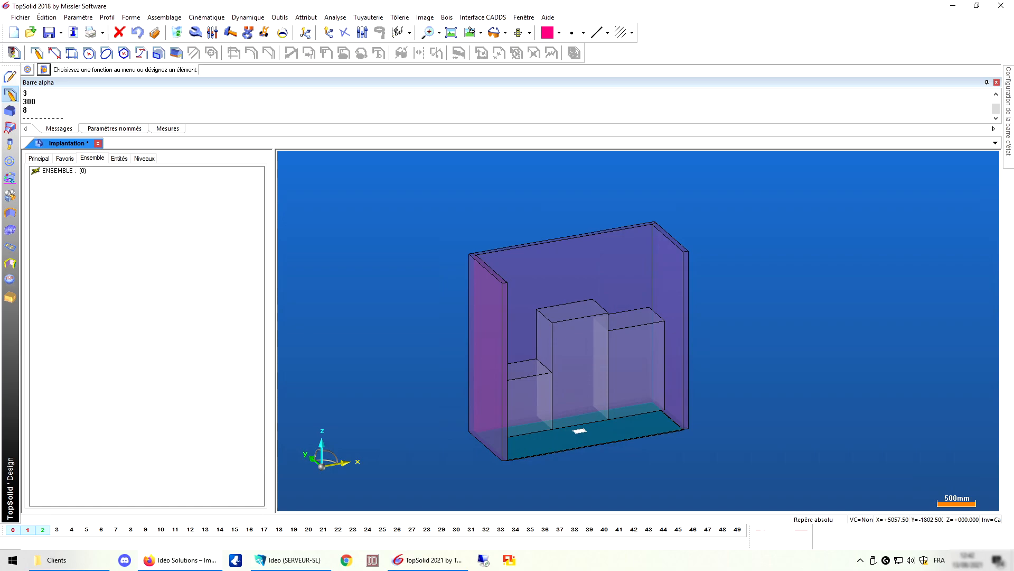
# Hide level 0 containing the room walls and floor, and set level 2 as the current level
pyautogui.click(12, 530)
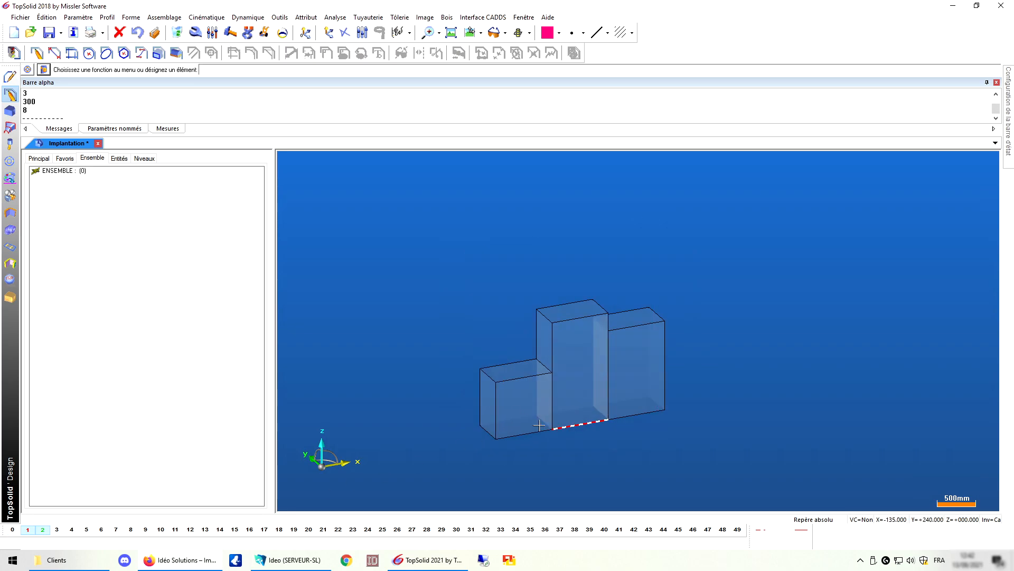
pyautogui.click(43, 531)
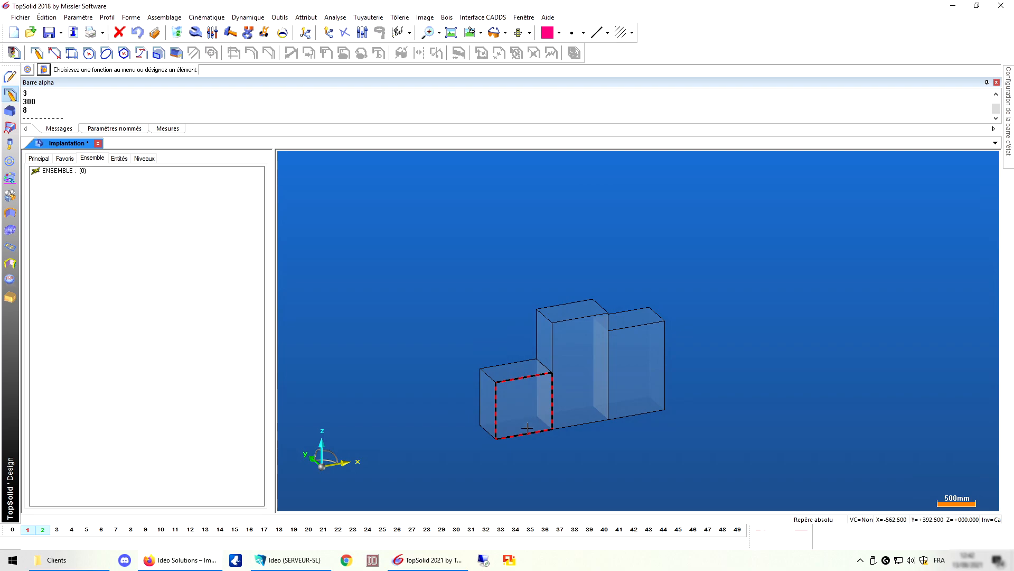
pyautogui.click(552, 35)
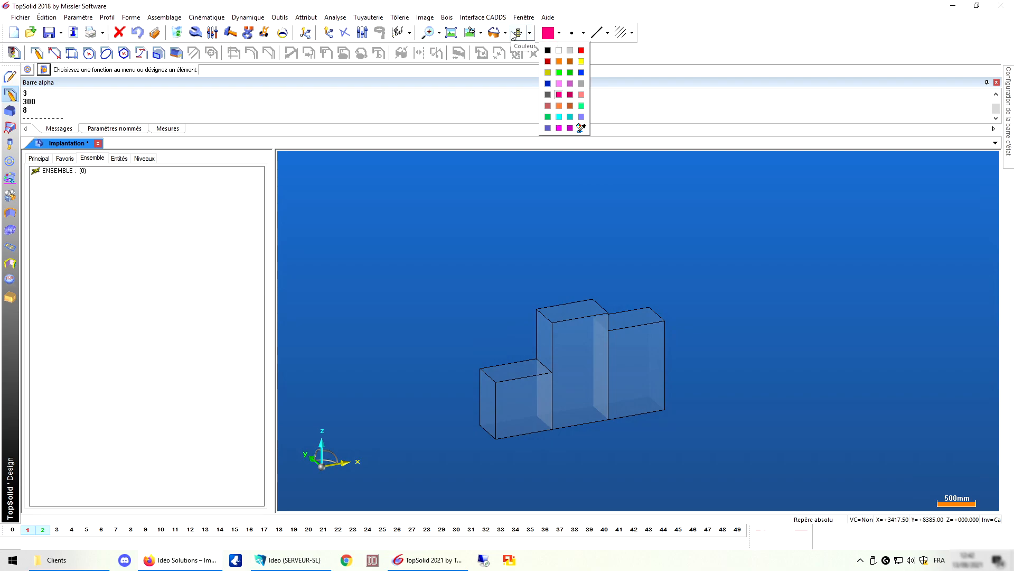
pyautogui.click(447, 18)
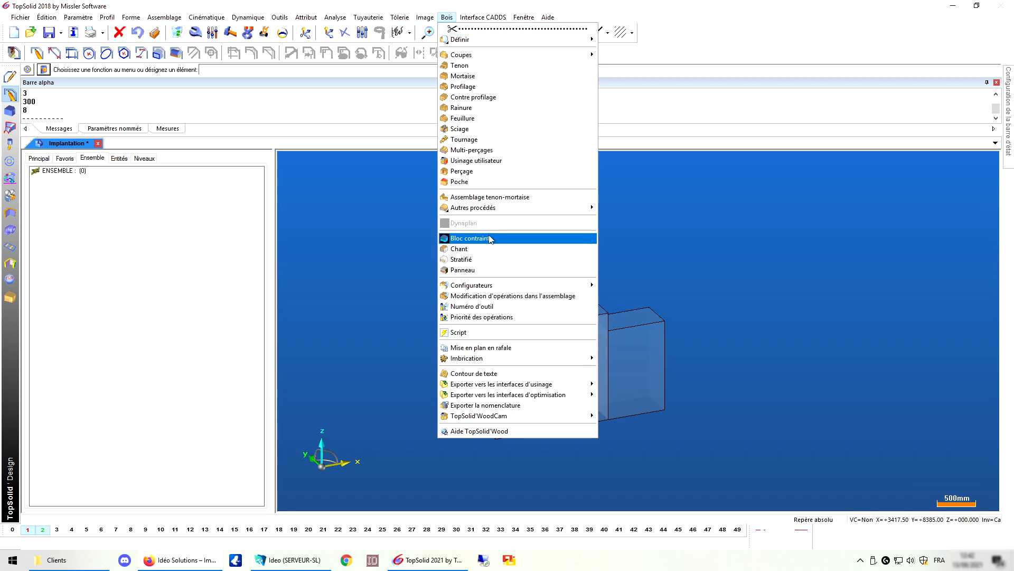
# Create a length parameter ep=19 with the designation "Epaisseur Panneau" and no on-screen text
pyautogui.moveTo(78, 18)
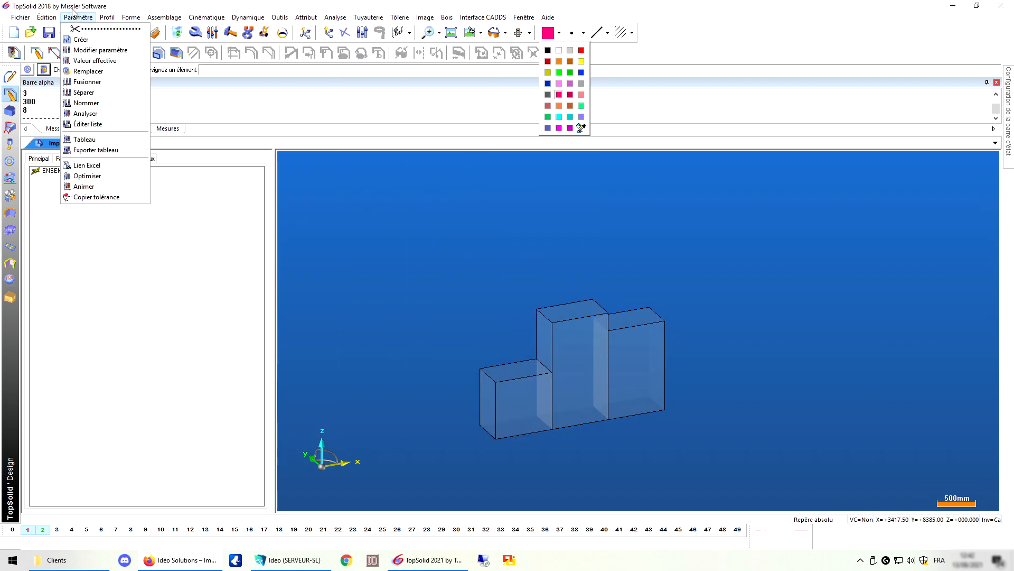
pyautogui.click(82, 39)
pyautogui.click(78, 17)
pyautogui.click(80, 40)
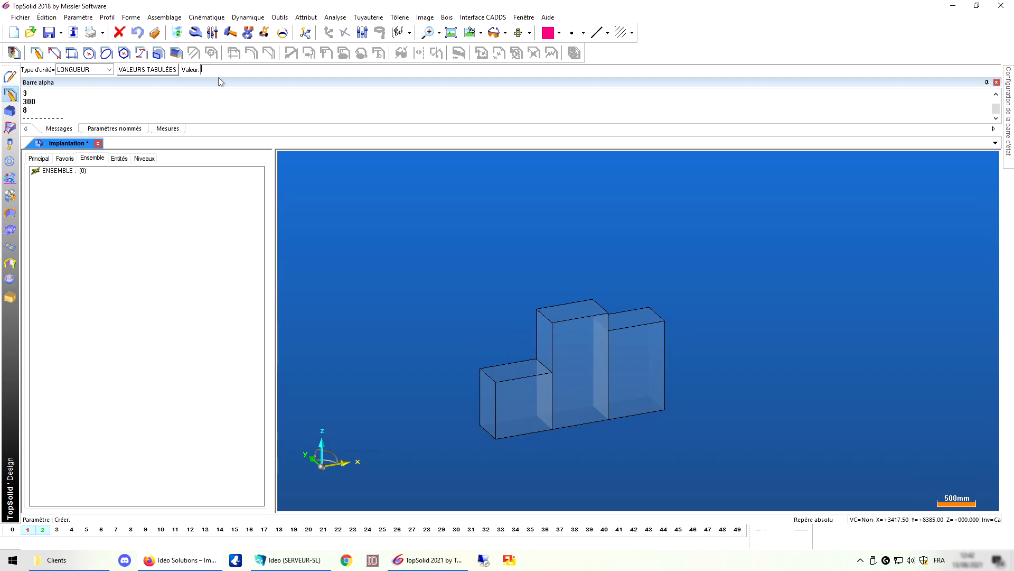
pyautogui.write('ep=19')
pyautogui.press('Return')
pyautogui.write('Epaisseur Panneau')
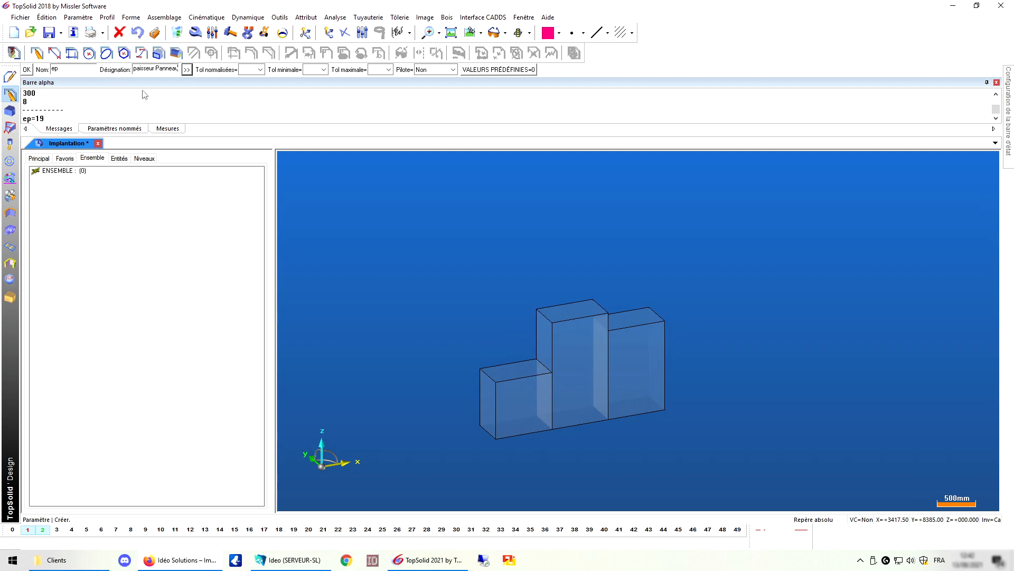
pyautogui.click(26, 69)
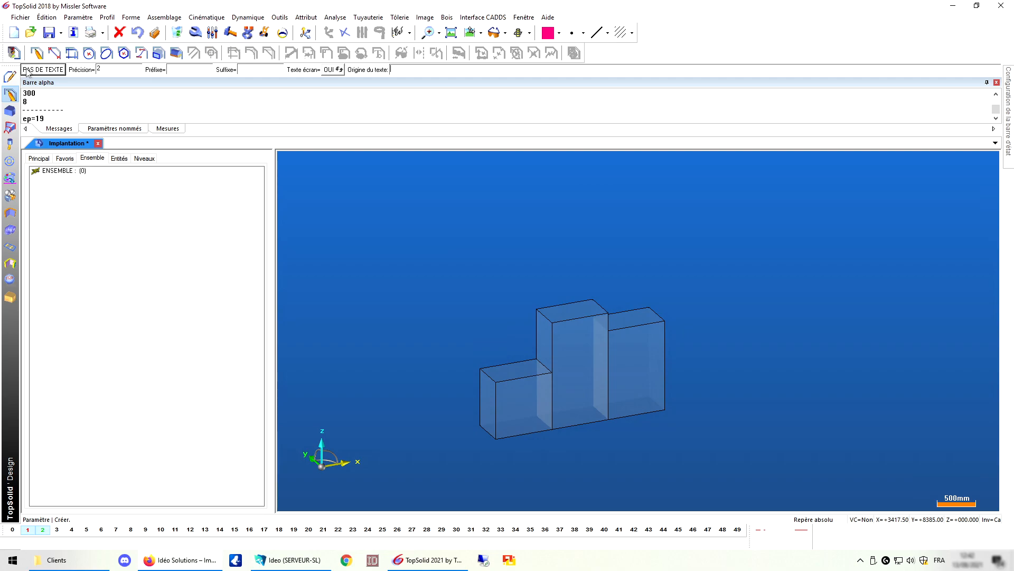
pyautogui.click(25, 69)
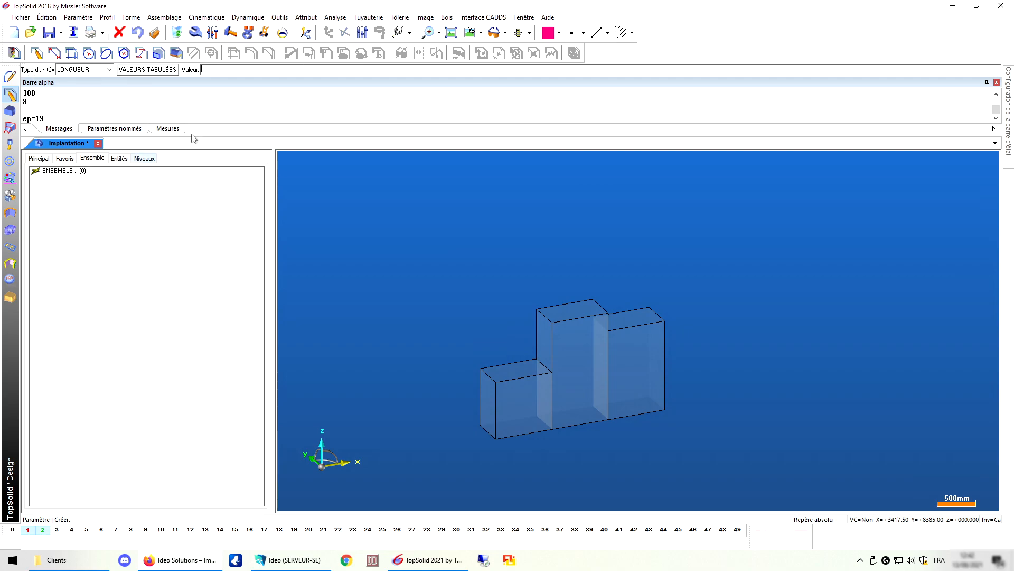
# Create a constrained block of thickness ep as the outer left side panel of the lowest volume, using automatic positioning
pyautogui.click(447, 19)
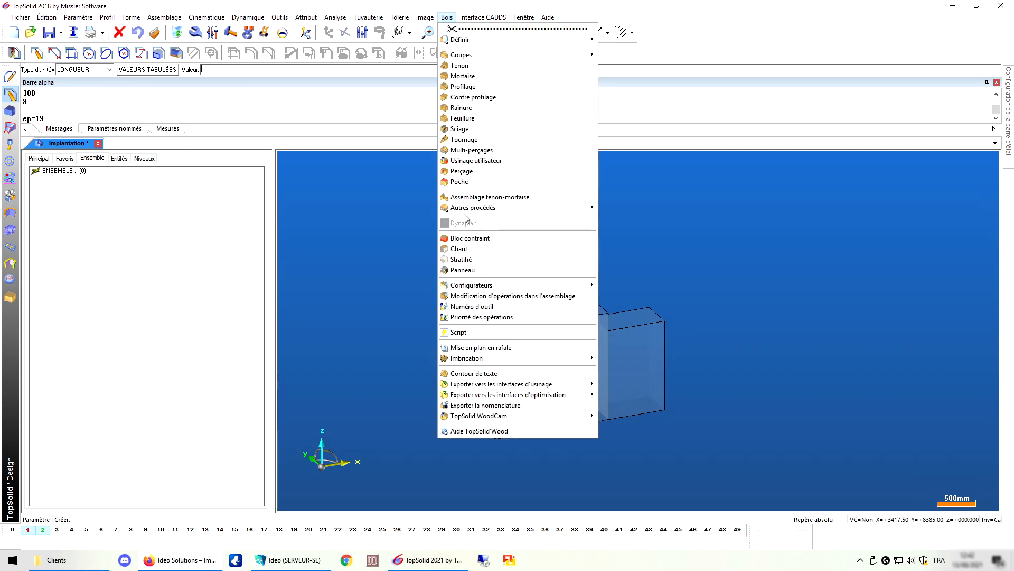
pyautogui.click(468, 239)
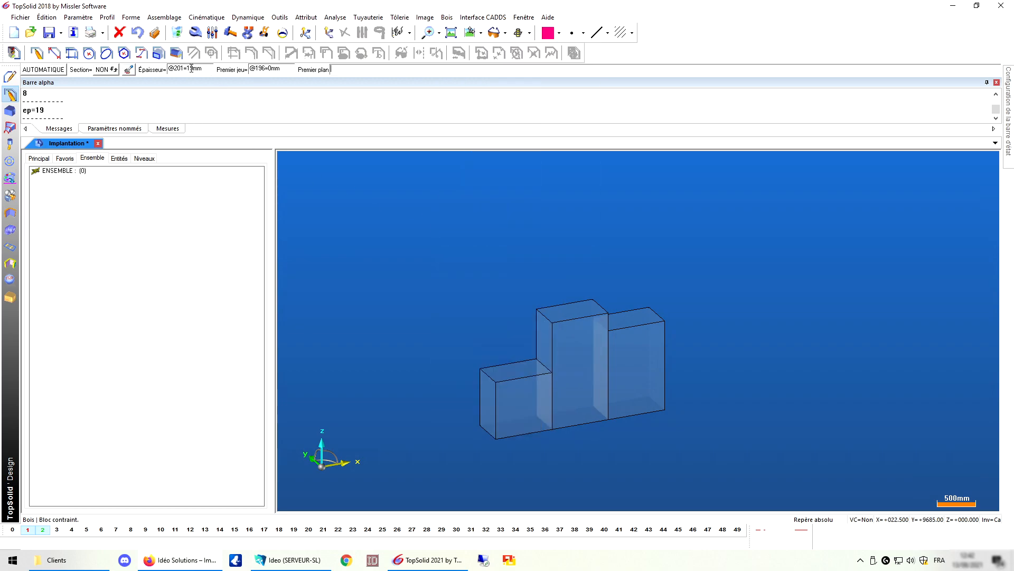
pyautogui.moveTo(187, 69); pyautogui.dragTo(225, 73)
pyautogui.write('ep')
pyautogui.press('Return')
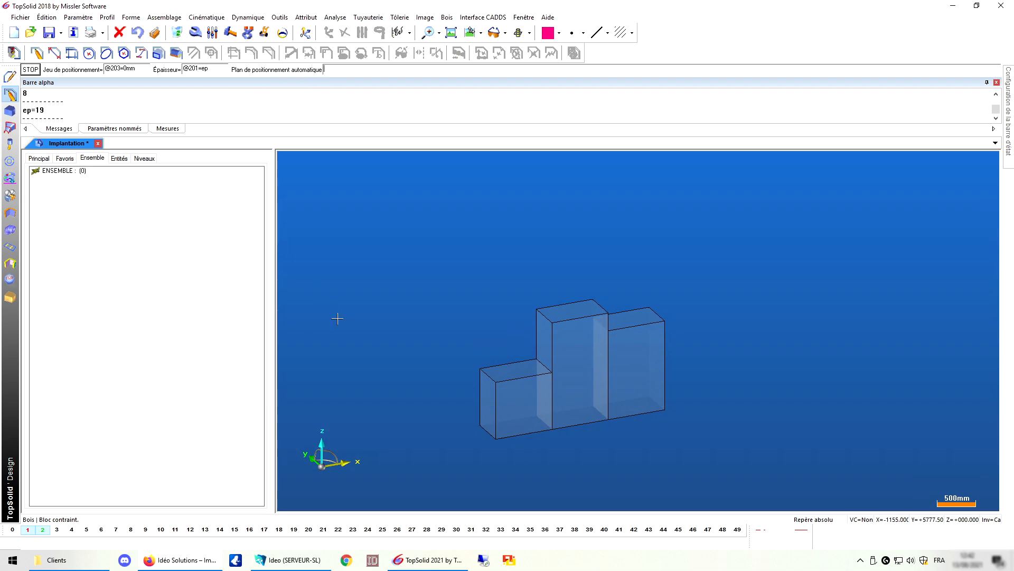
pyautogui.scroll(5, 470, 442)
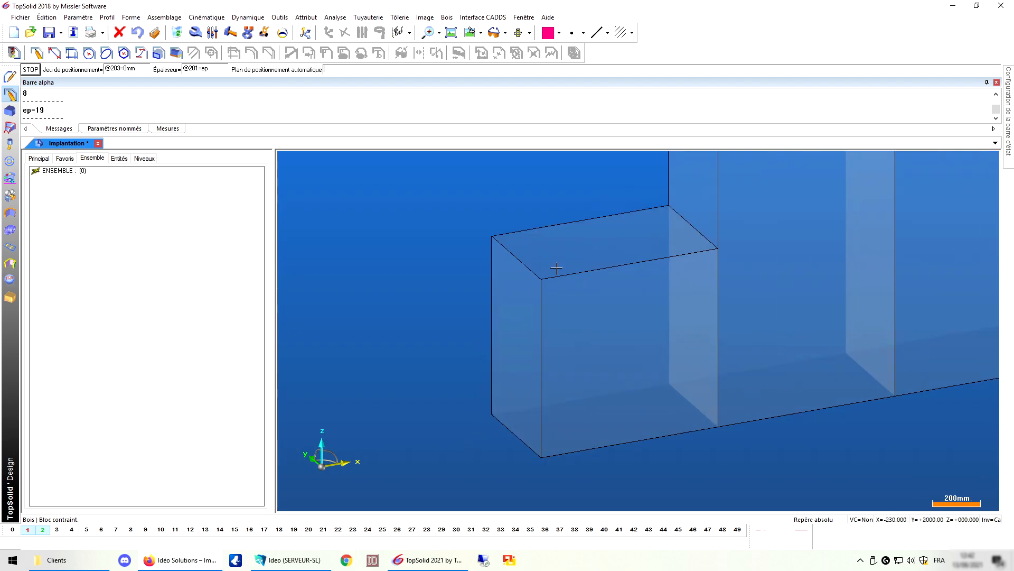
pyautogui.click(507, 330)
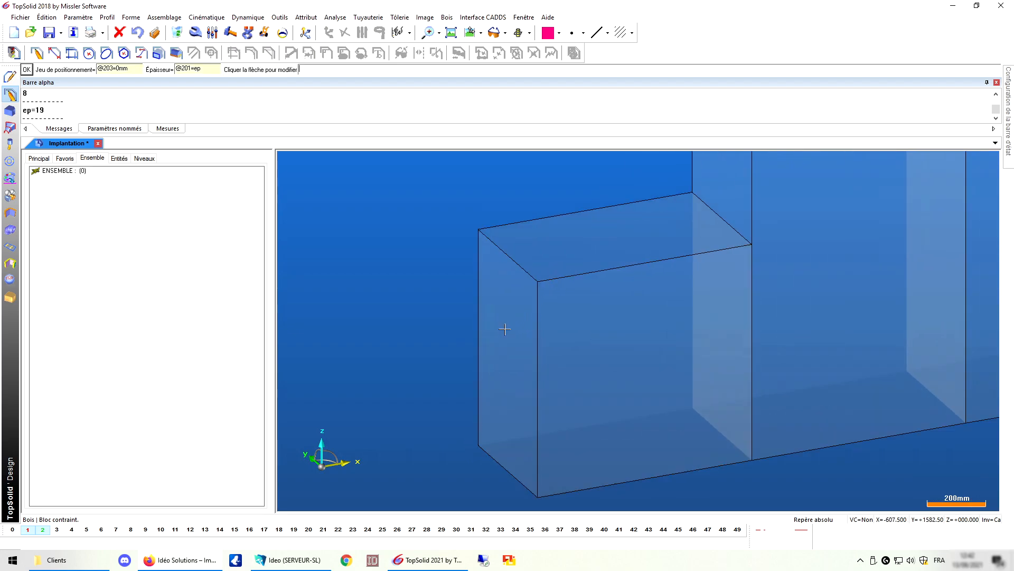
pyautogui.press('Return')
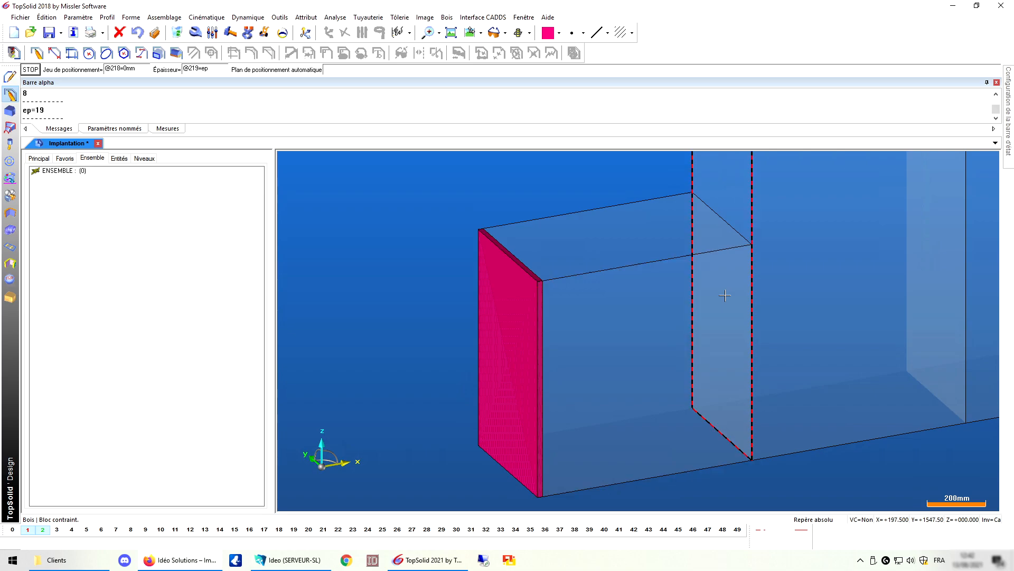
# Add the opposite side panel on the lowest volume's right face with thickness ep
pyautogui.click(724, 295)
pyautogui.press('Escape')
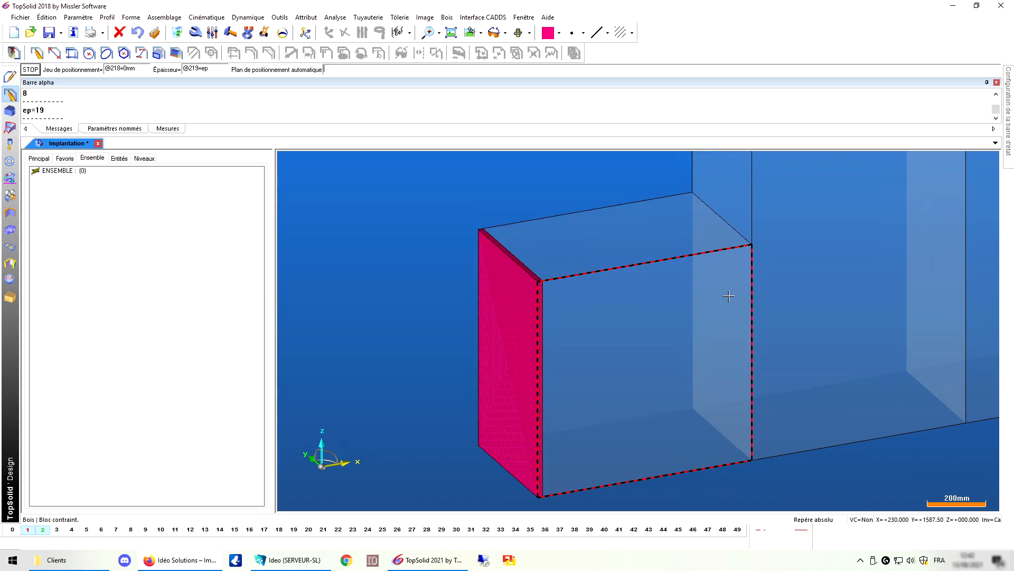
pyautogui.click(722, 306)
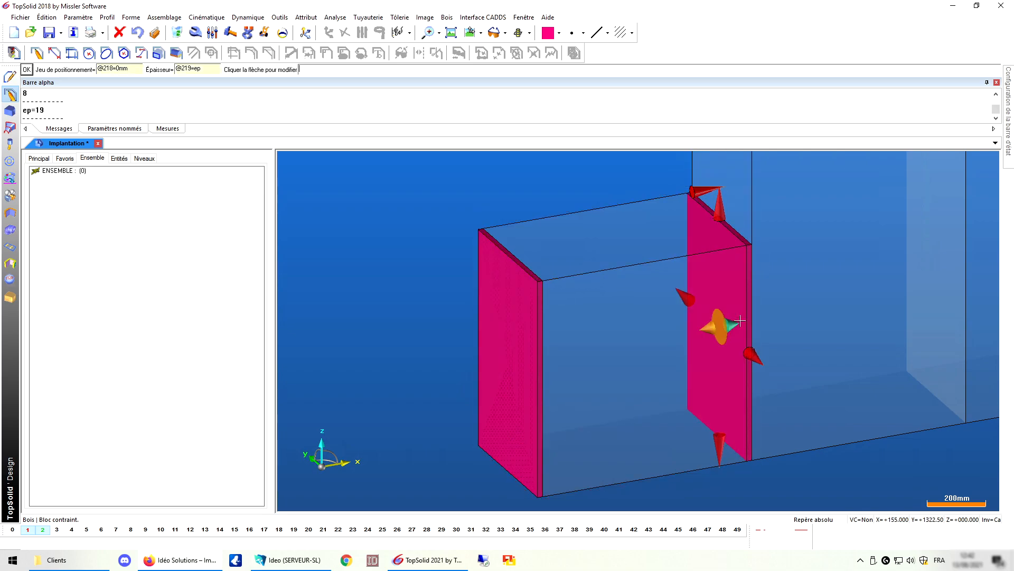
pyautogui.press('Return')
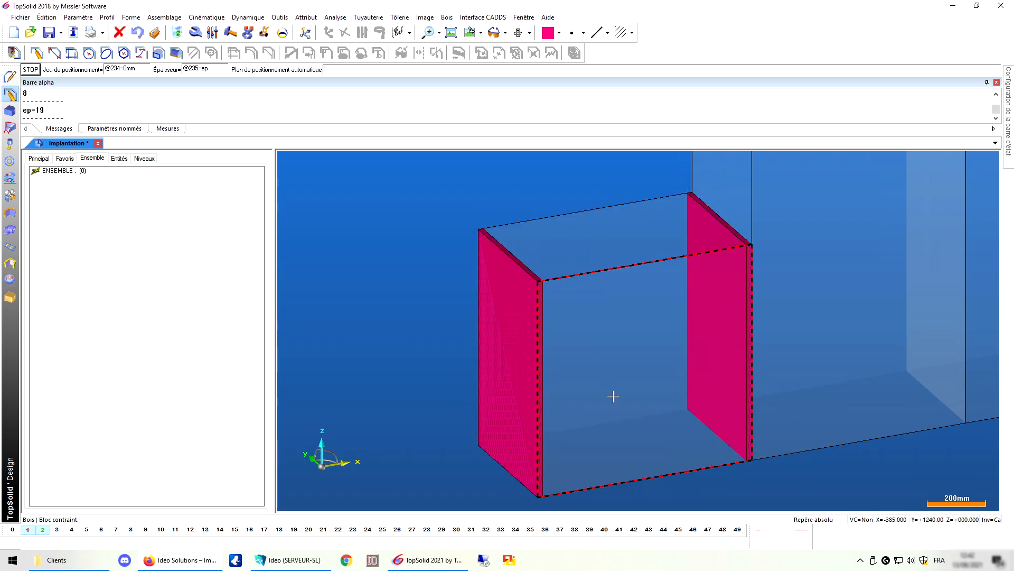
# Add a bottom panel of thickness ep inside the lowest volume, limiting its ends to the two side panels
pyautogui.click(628, 449)
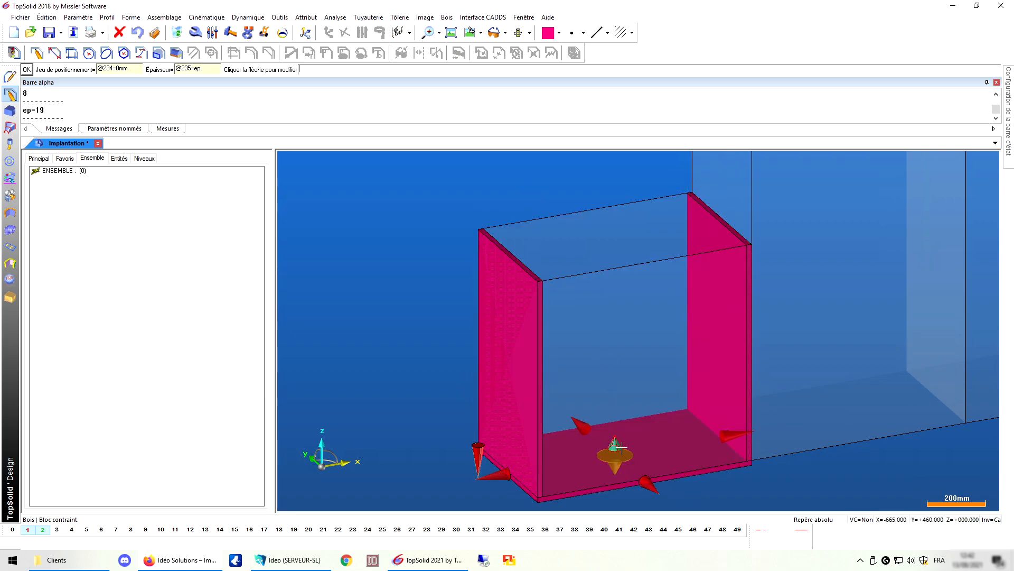
pyautogui.press('Return')
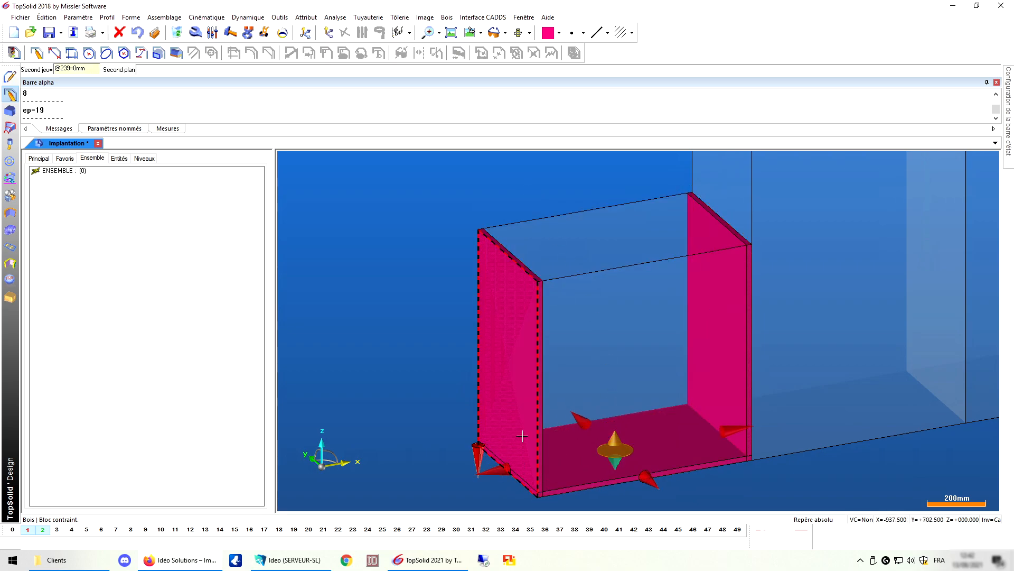
pyautogui.click(498, 384)
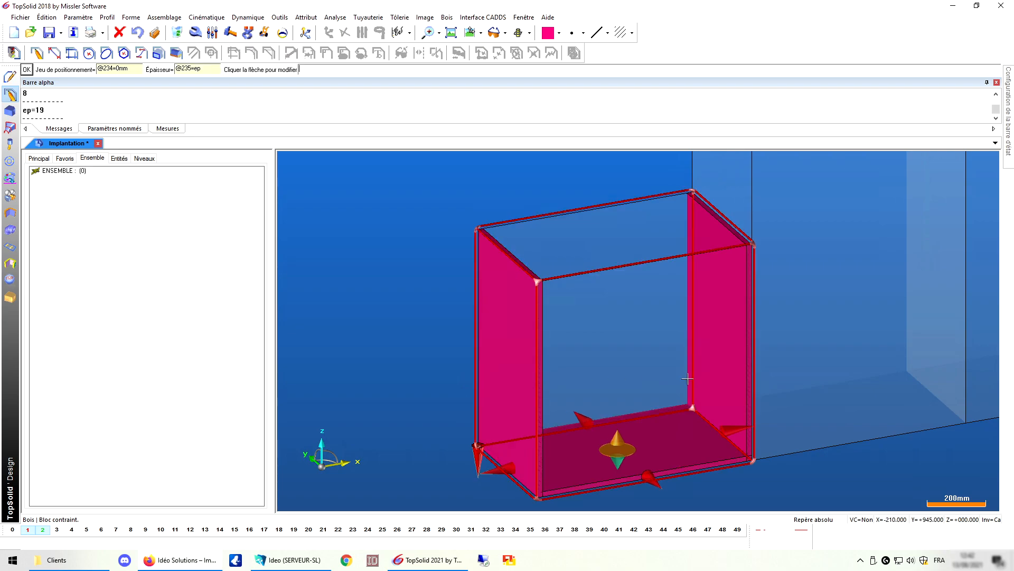
pyautogui.click(727, 430)
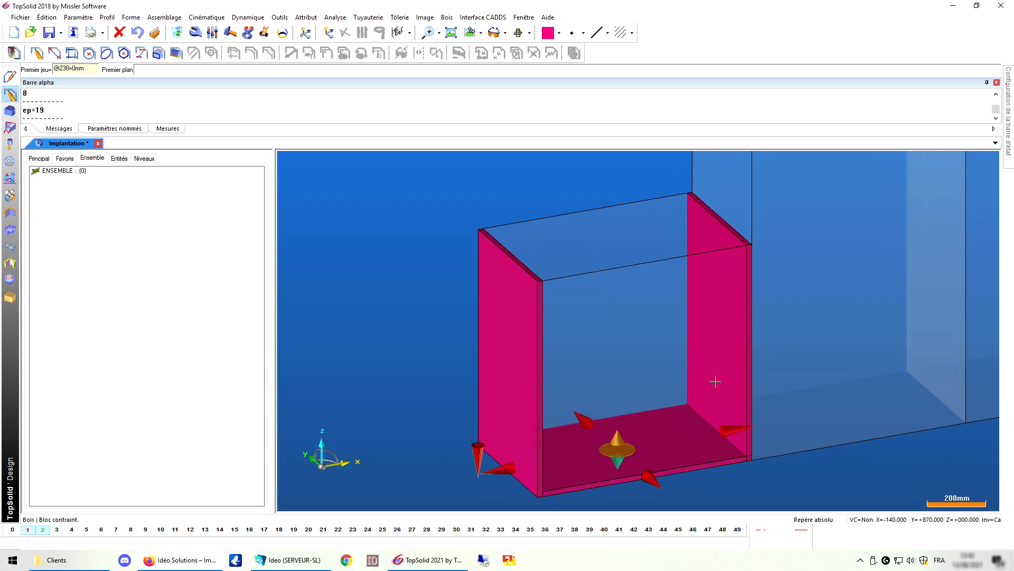
pyautogui.click(713, 381)
# Add a top panel of thickness ep inside the lowest volume, limited by the two side panels, and finish the automatic positioning
pyautogui.click(573, 272)
pyautogui.click(614, 224)
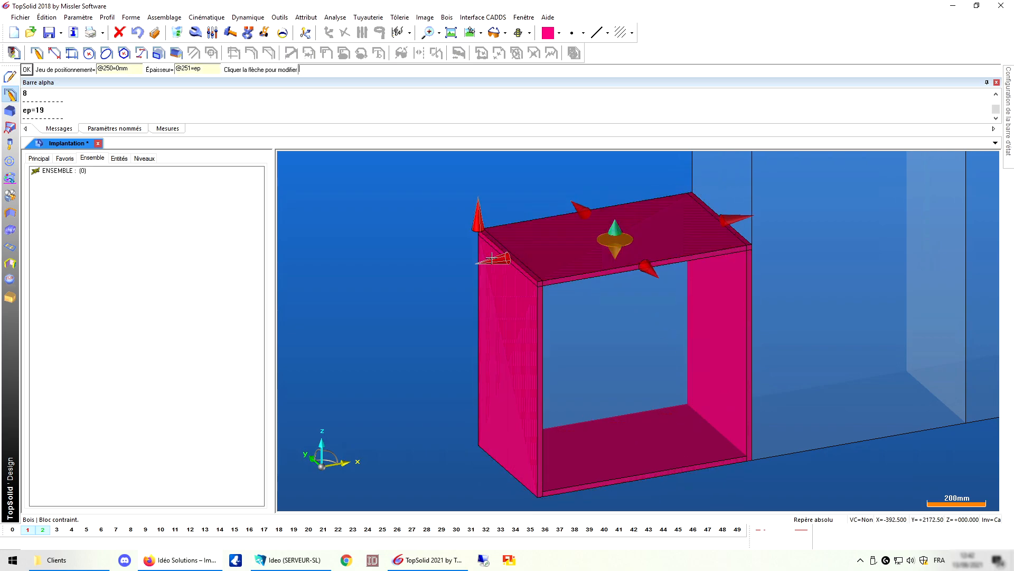
pyautogui.click(498, 269)
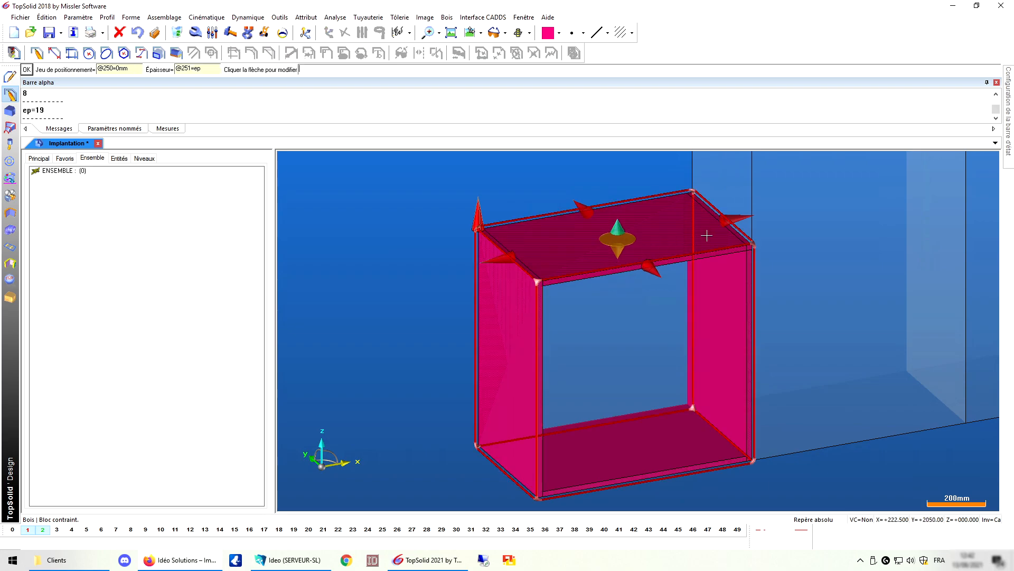
pyautogui.click(727, 219)
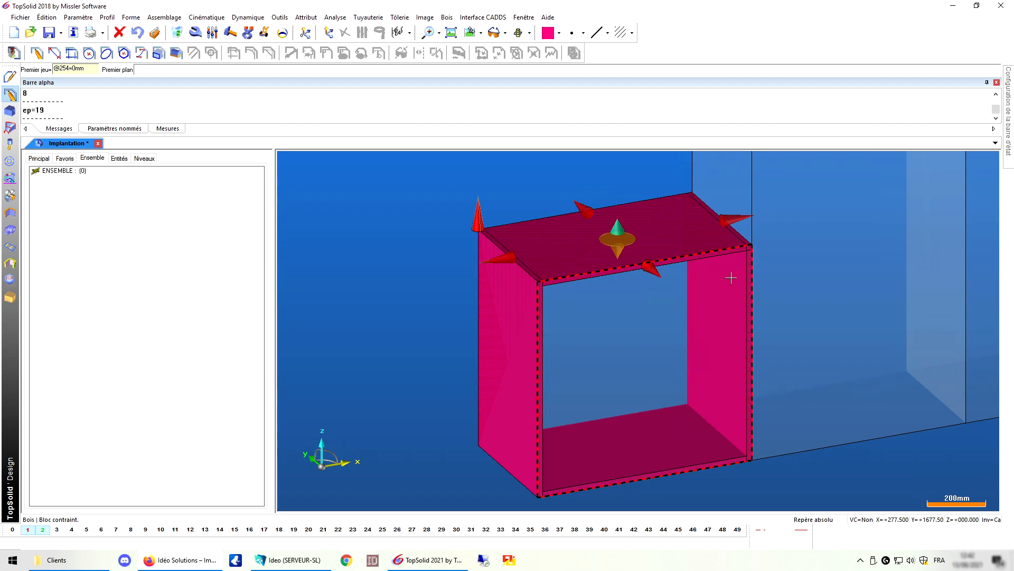
pyautogui.click(731, 278)
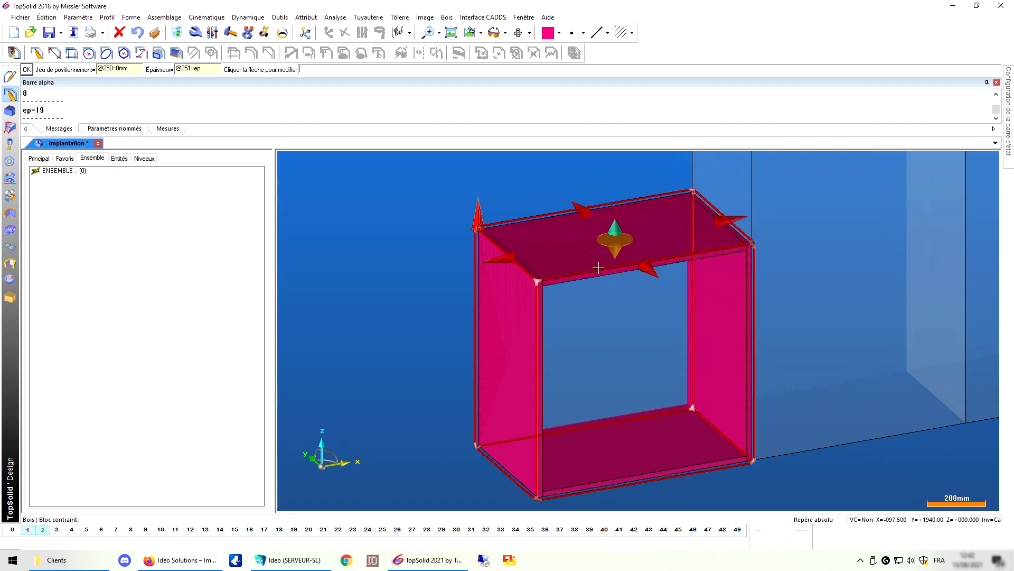
pyautogui.middleClick(519, 184)
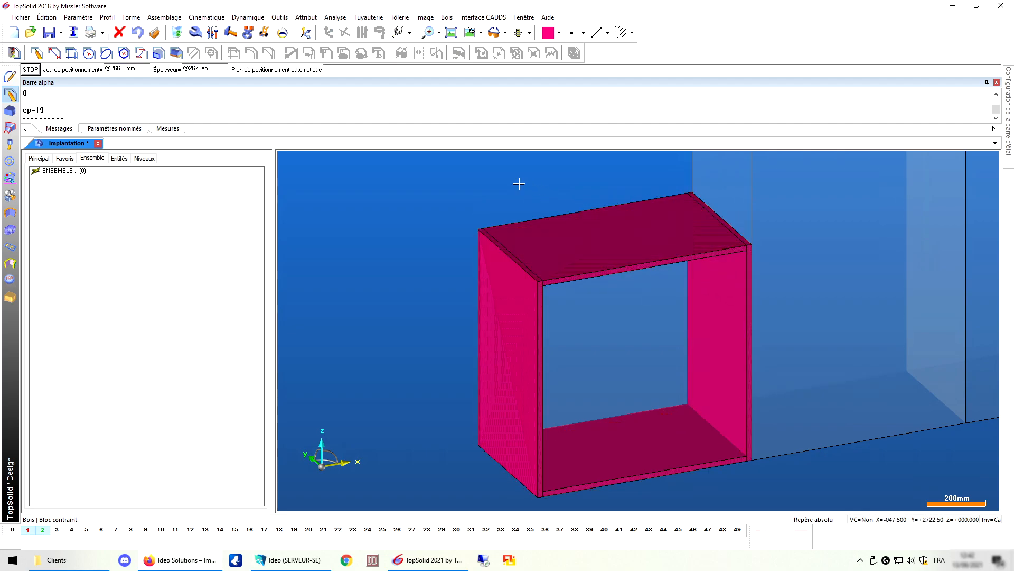
pyautogui.click(608, 246)
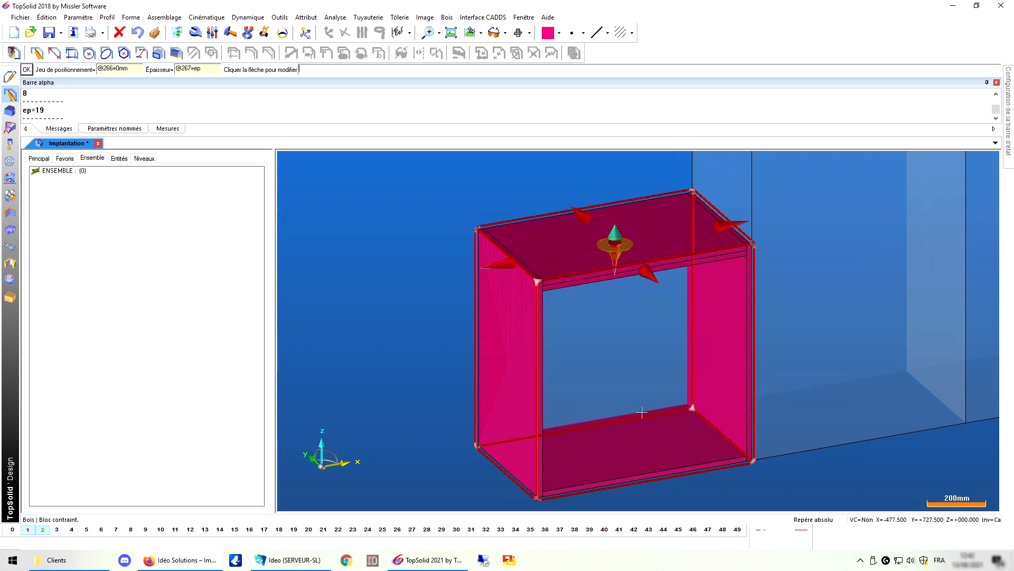
pyautogui.middleClick(624, 391)
pyautogui.middleClick(475, 307)
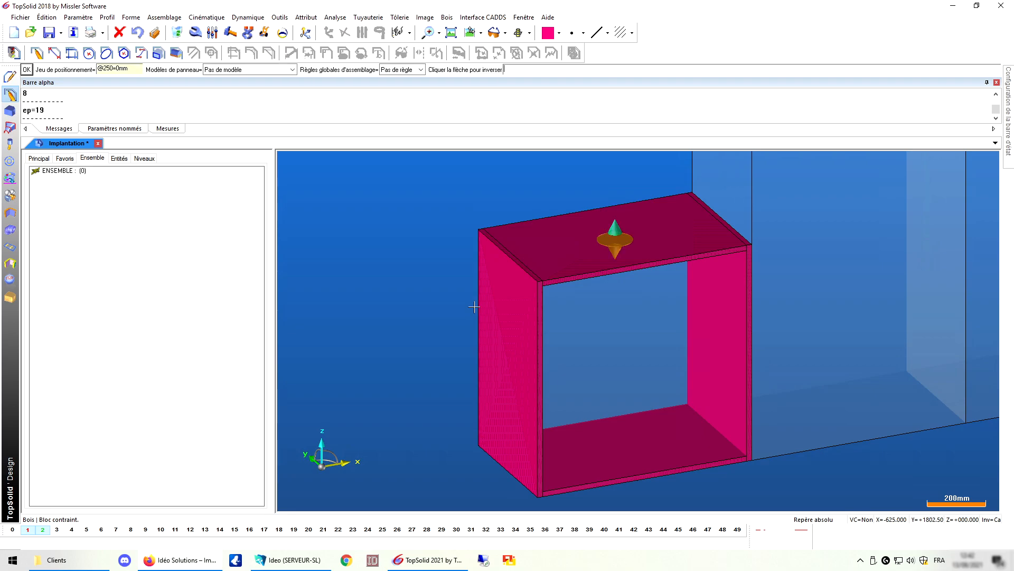
pyautogui.middleClick(428, 285)
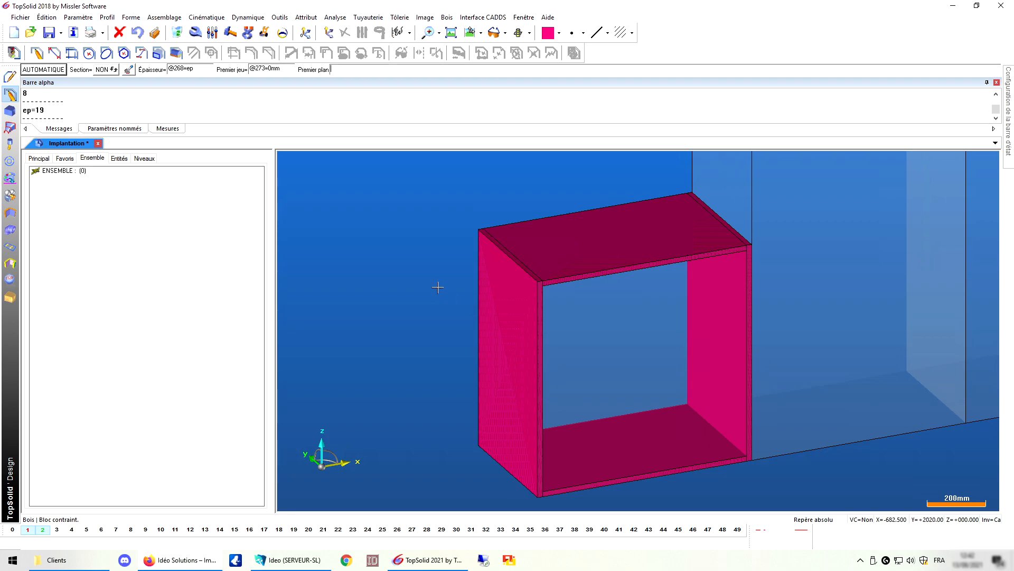
# Add a back panel of thickness ep to the lowest volume, enclosed by its top, bottom and side panels
pyautogui.click(615, 257)
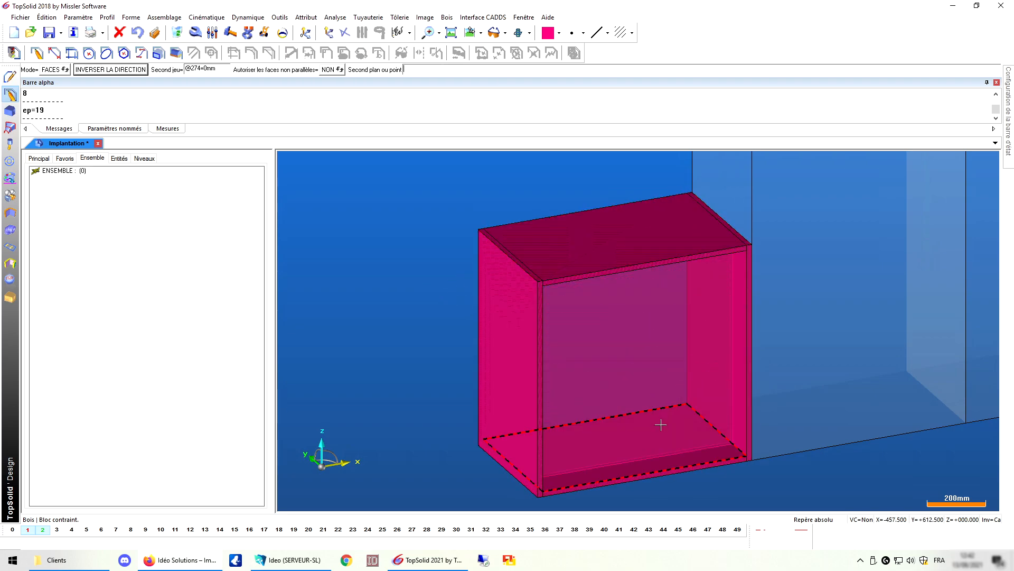
pyautogui.click(541, 332)
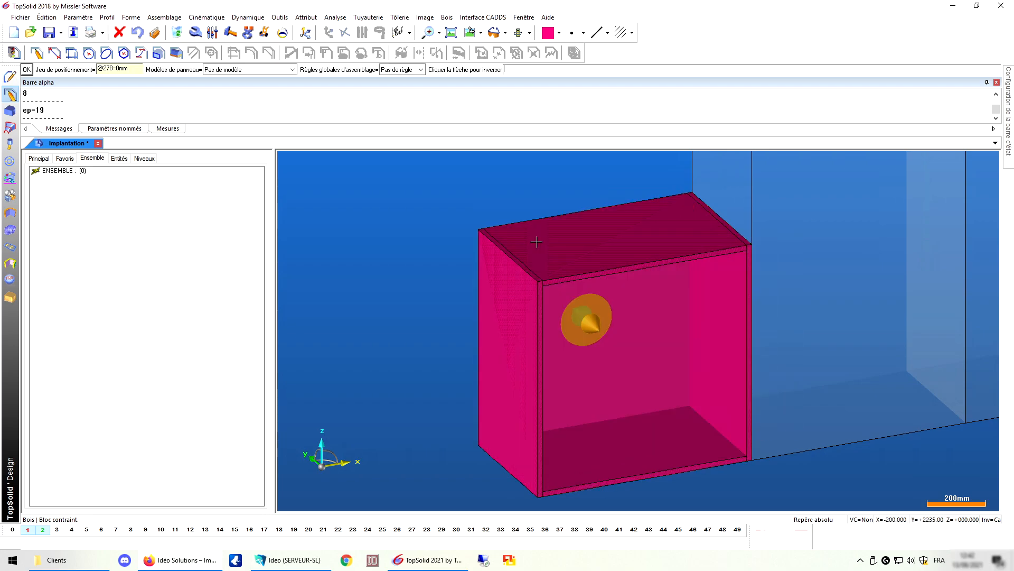
pyautogui.middleClick(460, 194)
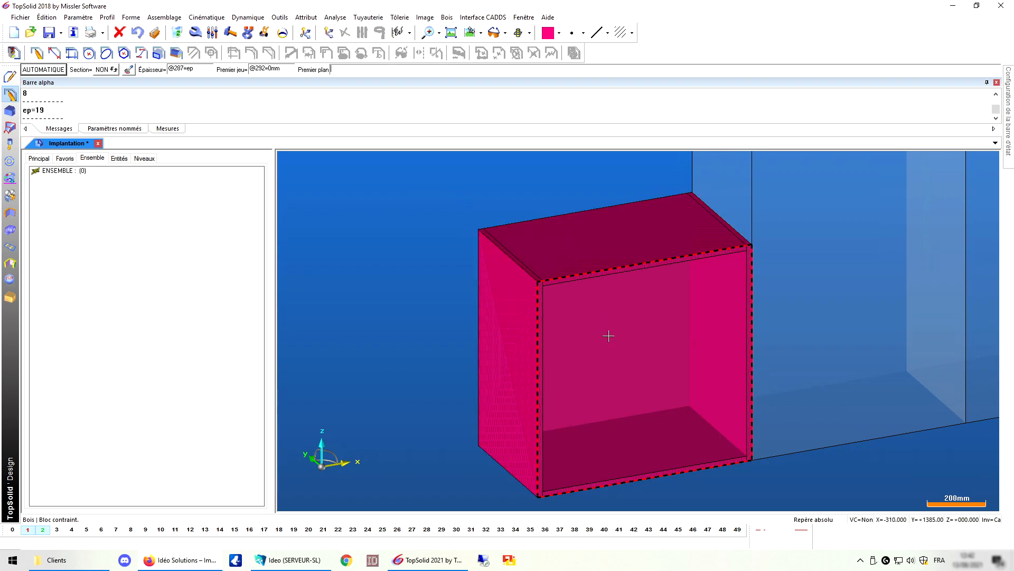
# Create a shelf block of thickness ep between the lowest cabinet's sides, front face and back panel, distributed between the bottom and top panels
pyautogui.click(723, 350)
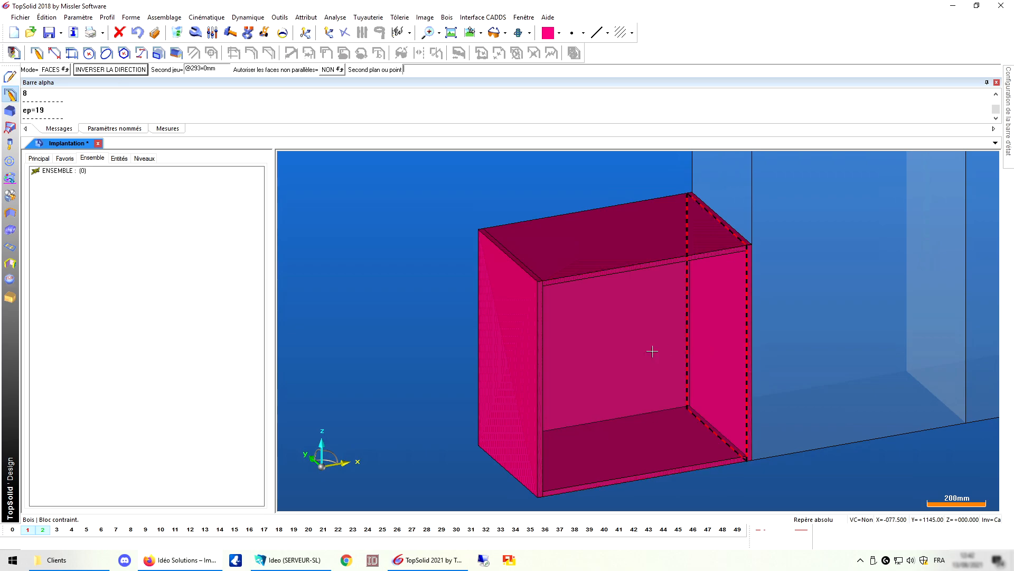
pyautogui.click(540, 348)
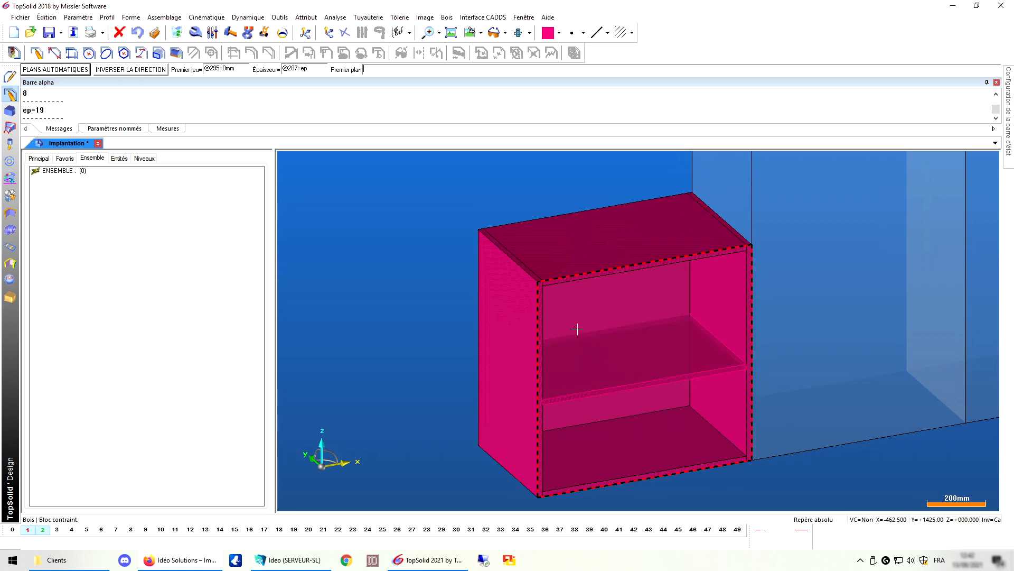
pyautogui.click(590, 316)
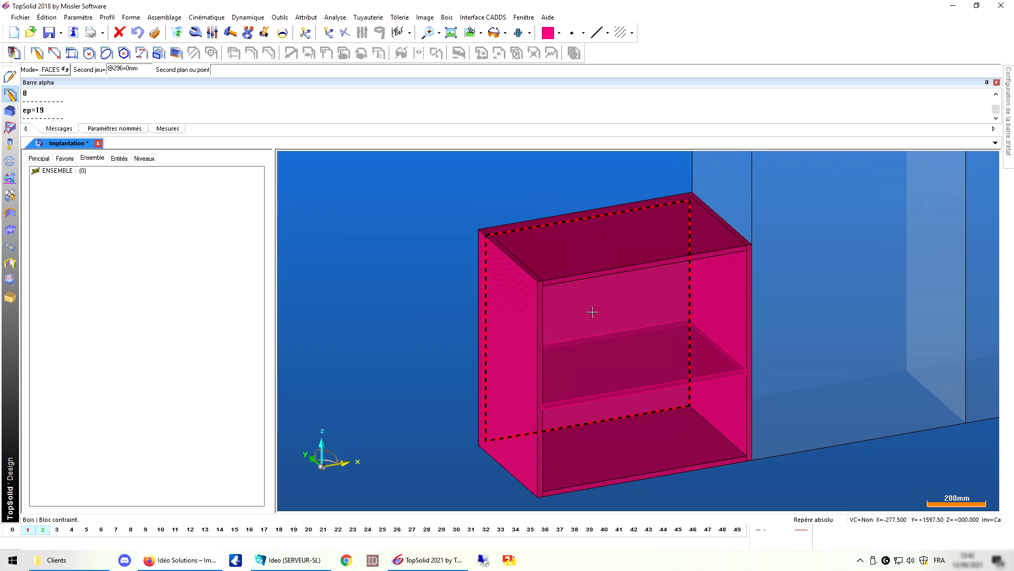
pyautogui.click(592, 312)
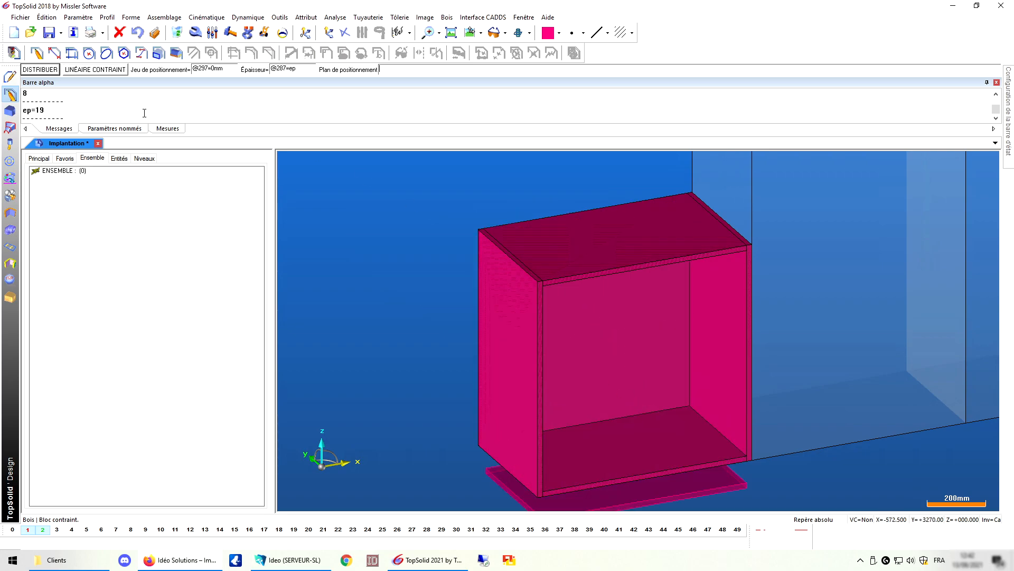
pyautogui.click(52, 71)
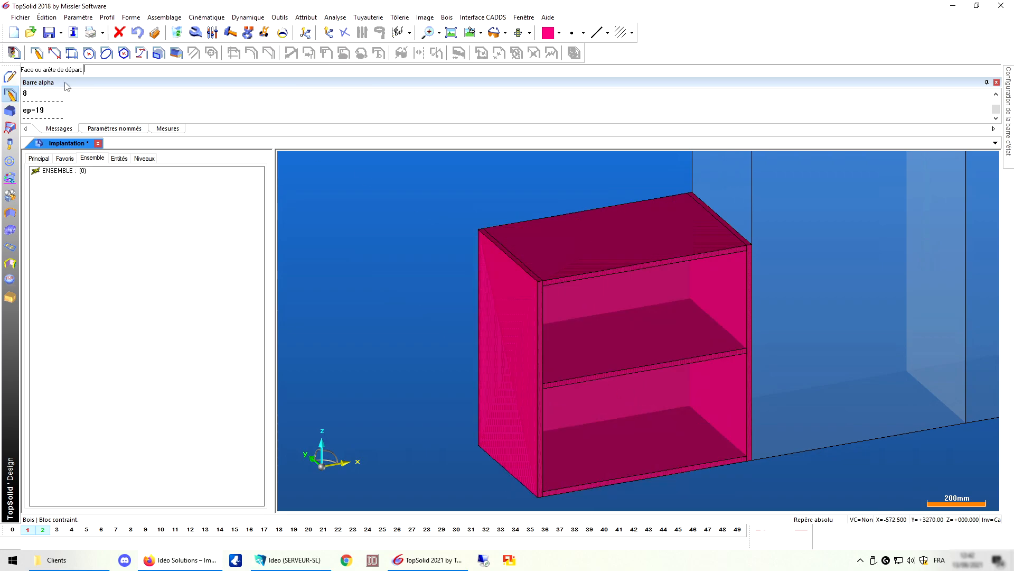
pyautogui.click(682, 442)
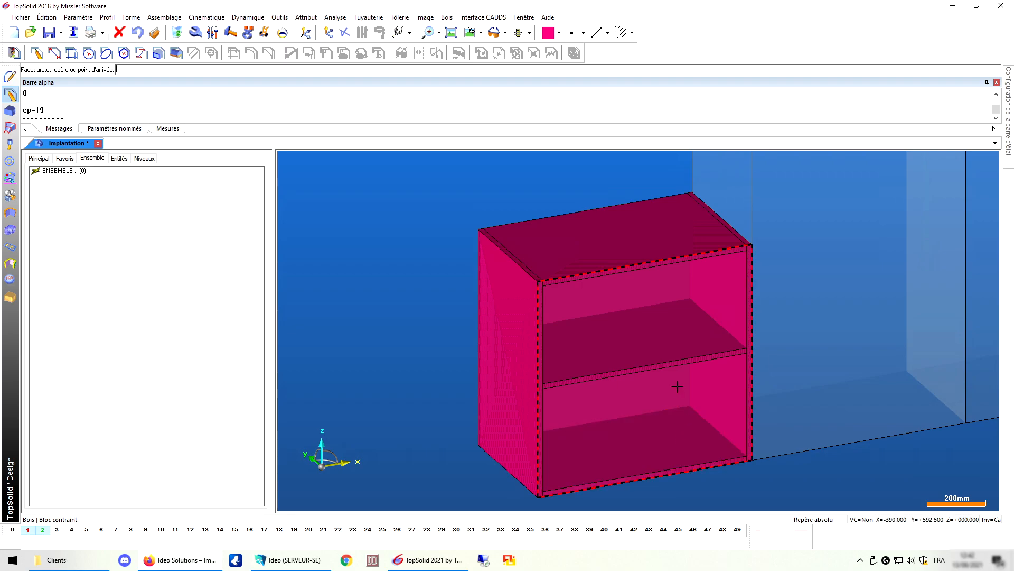
pyautogui.click(634, 256)
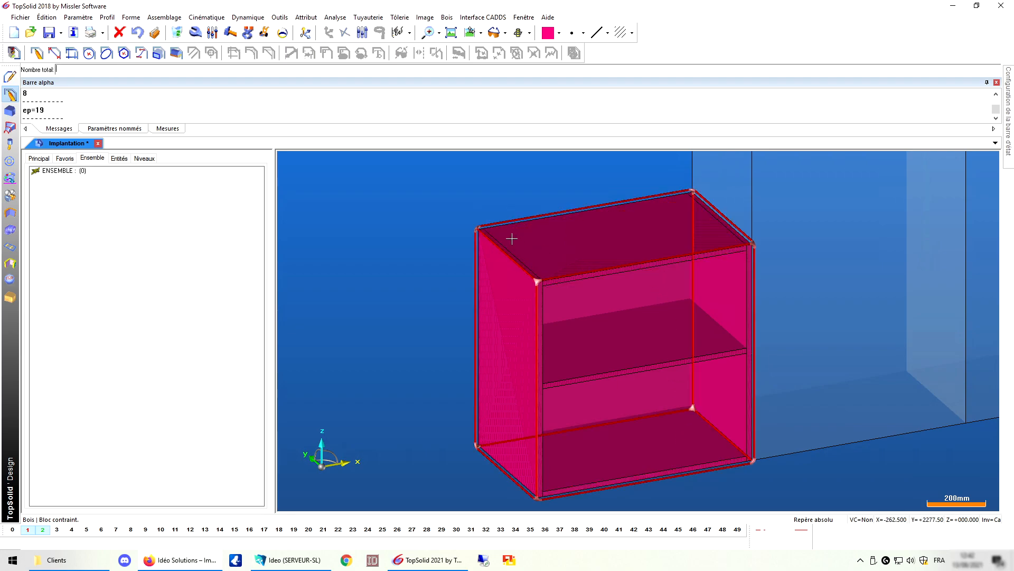
pyautogui.write('23')
pyautogui.press('Return')
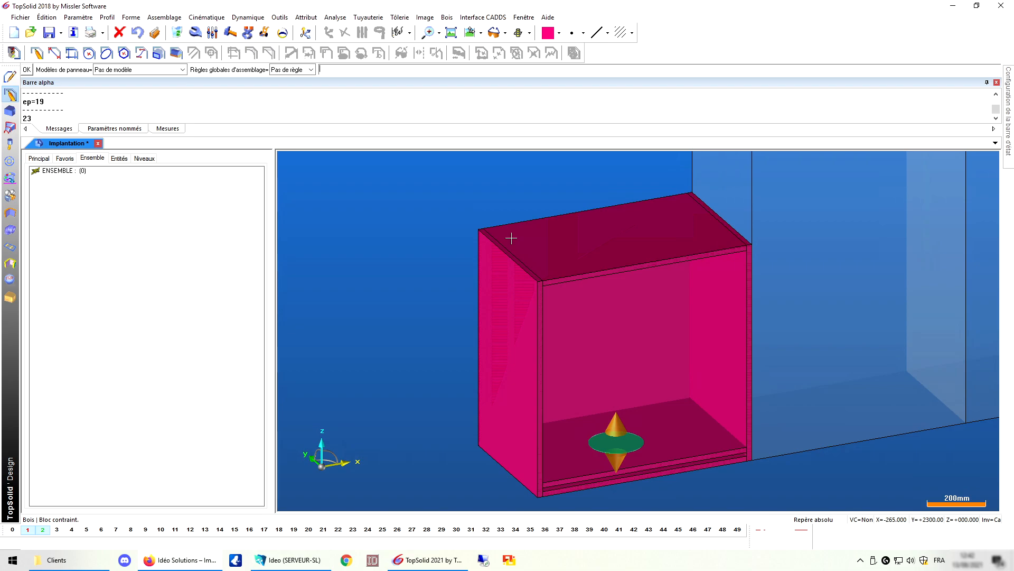
pyautogui.press('Return')
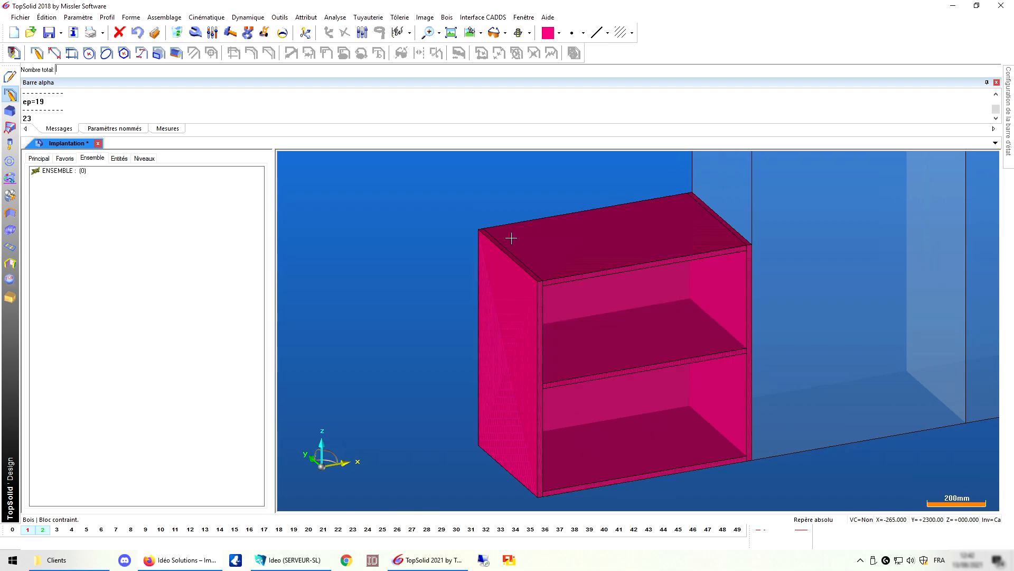
# Set the total number of distributed shelves to 2 and validate them
pyautogui.write('2')
pyautogui.press('Return')
pyautogui.press('Return')
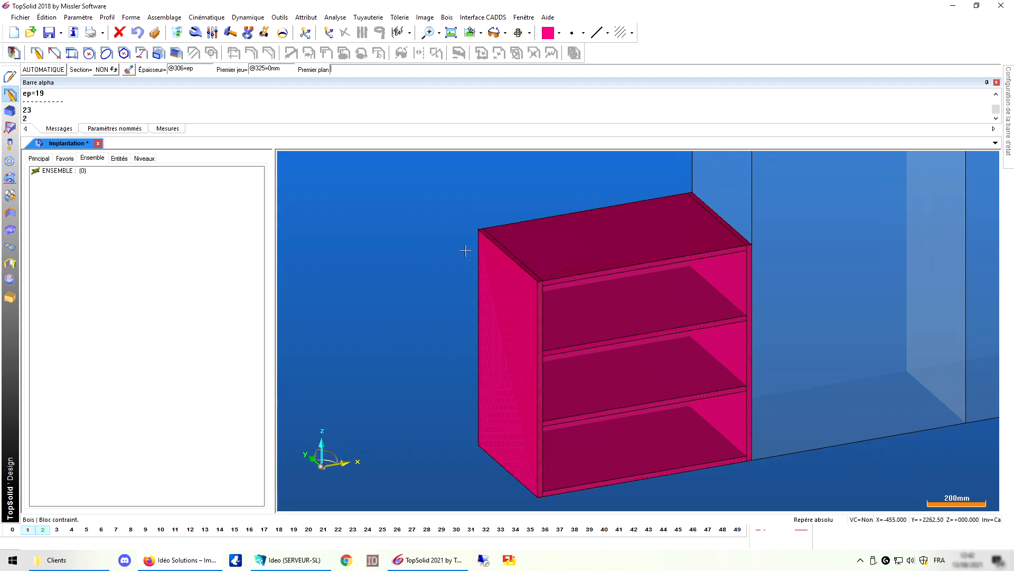
# Make level 3 current and set the current colour to dark grey
pyautogui.click(58, 531)
pyautogui.click(559, 33)
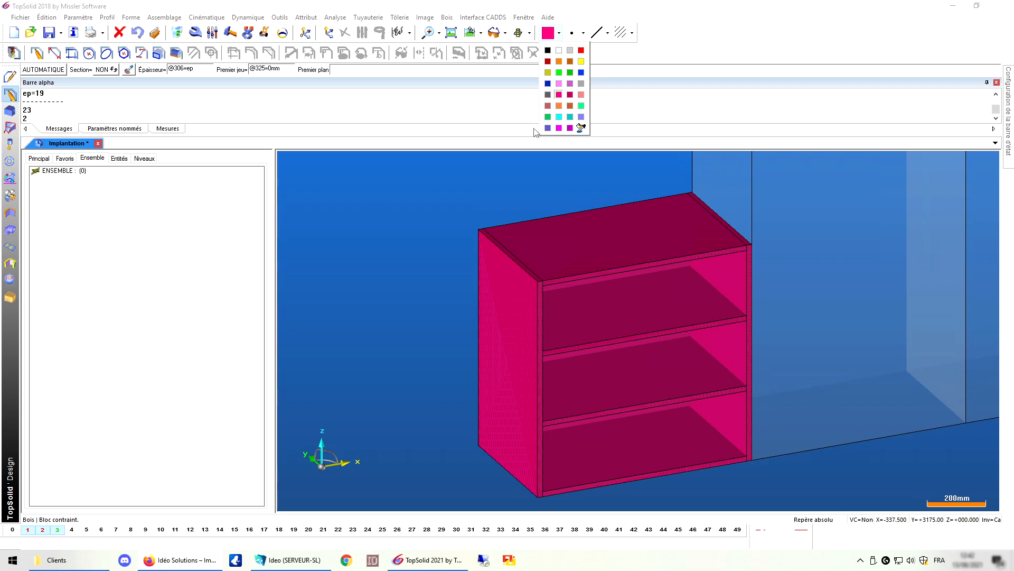
pyautogui.click(548, 95)
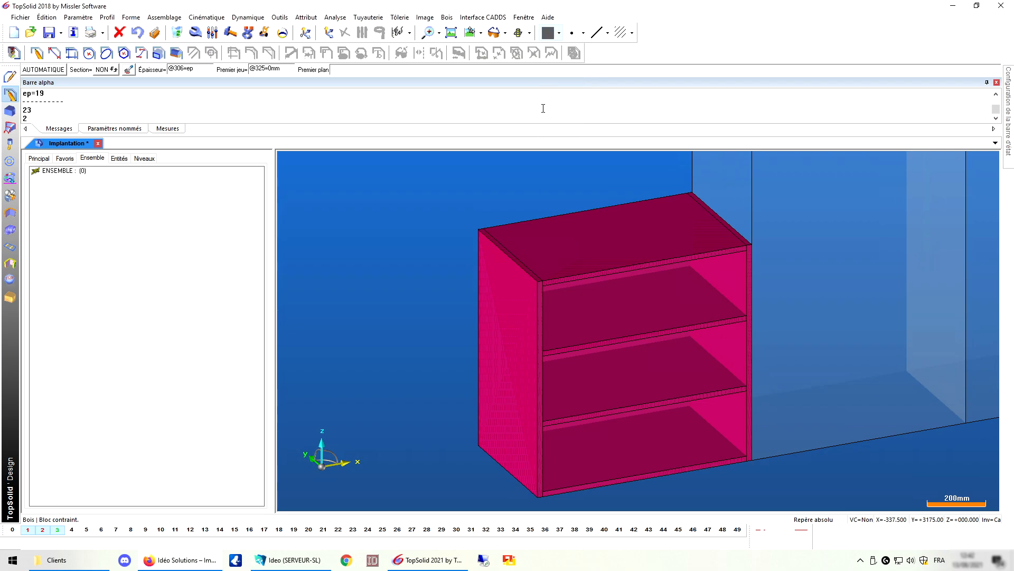
# Create a constrained block of thickness ep on the left face of the tallest volume, using automatic positioning
pyautogui.scroll(-5, 430, 287)
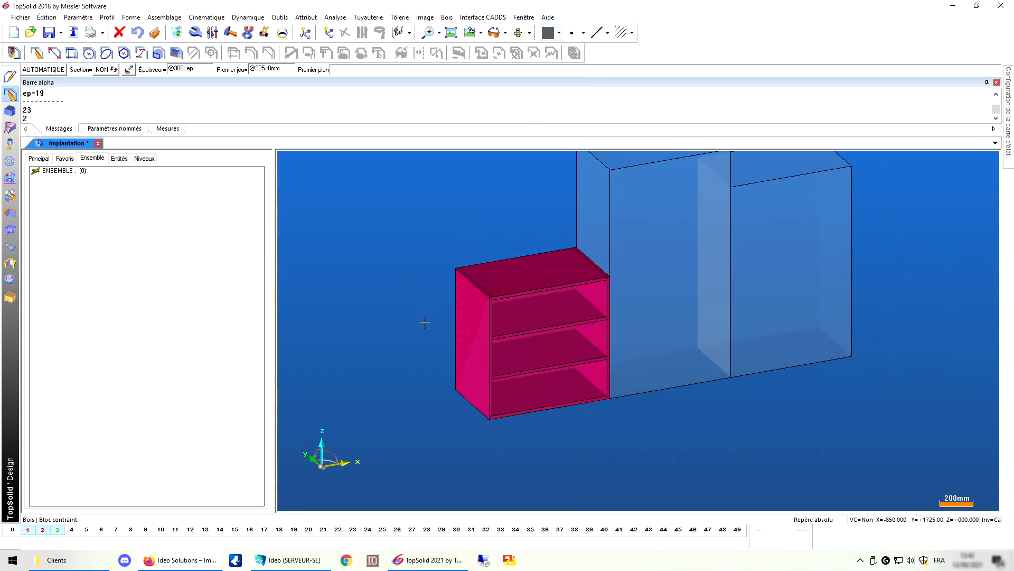
pyautogui.scroll(4, 576, 201)
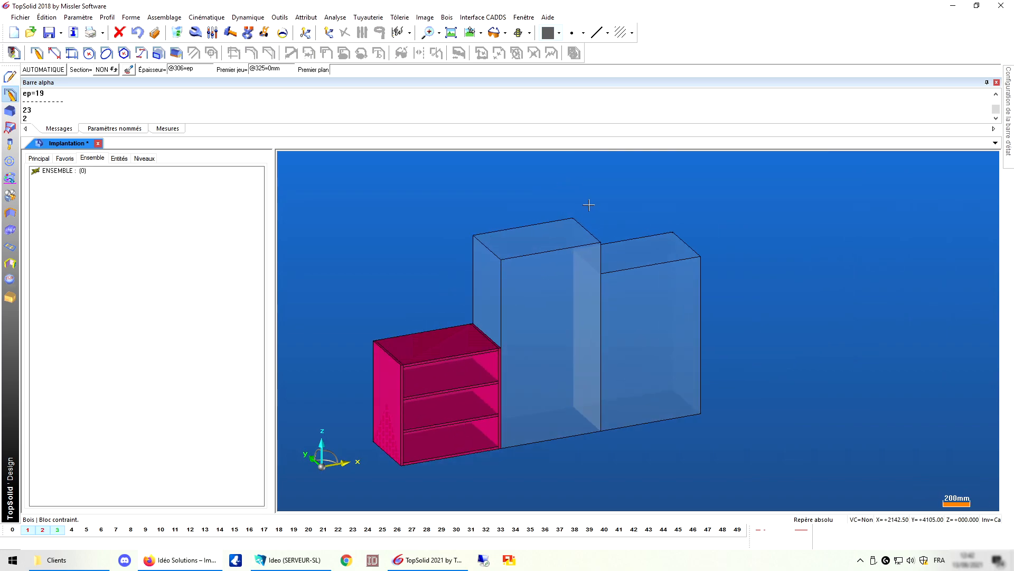
pyautogui.scroll(-2, 562, 193)
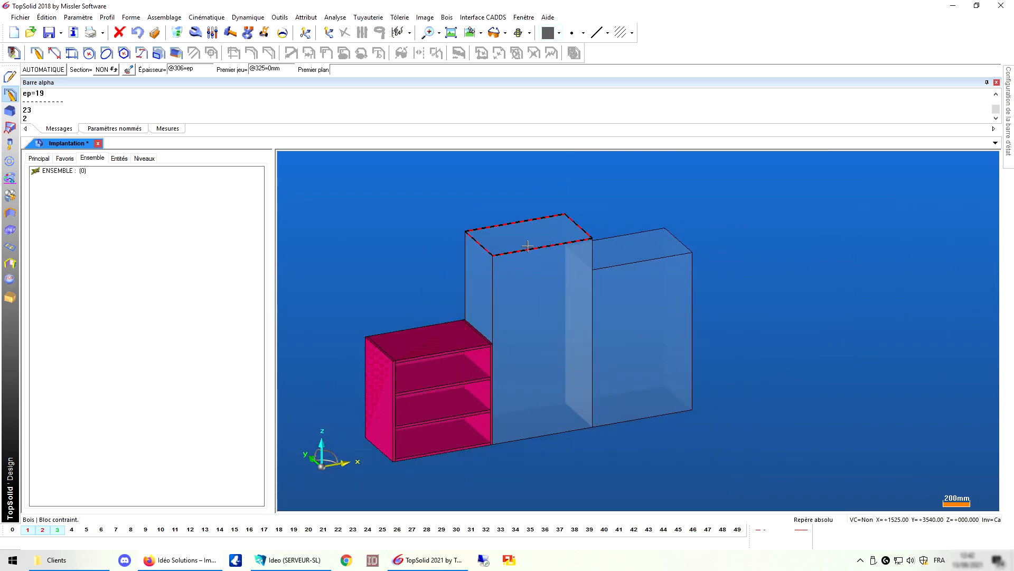
pyautogui.scroll(1, 515, 259)
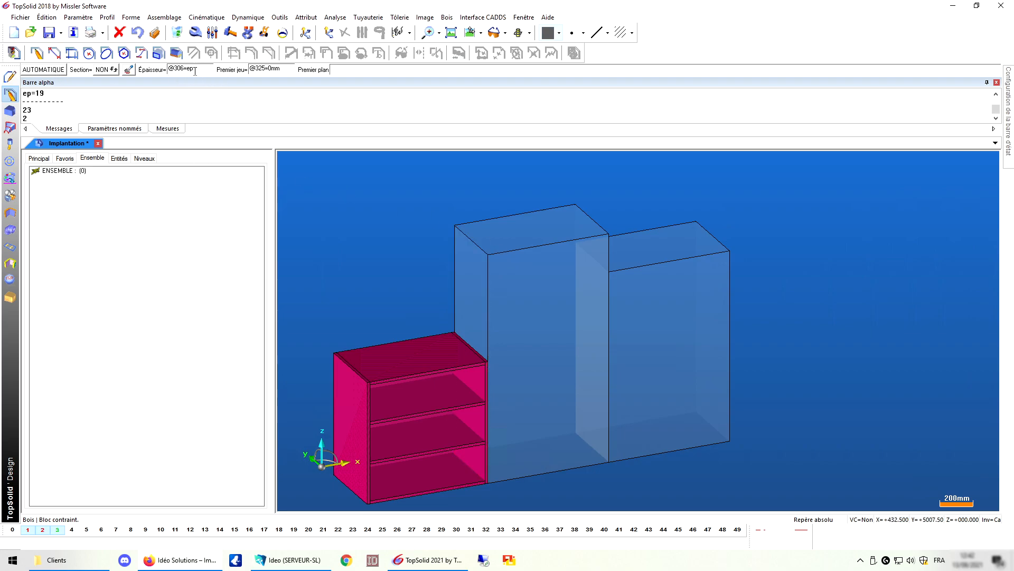
pyautogui.moveTo(186, 69); pyautogui.dragTo(167, 64)
pyautogui.press('Escape')
pyautogui.click(450, 17)
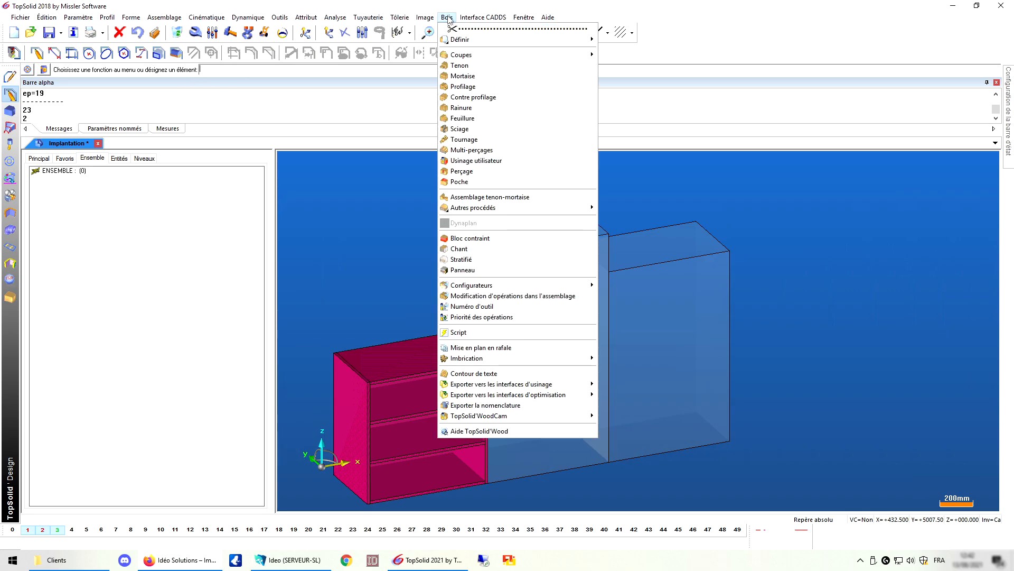
pyautogui.click(468, 237)
pyautogui.click(205, 69)
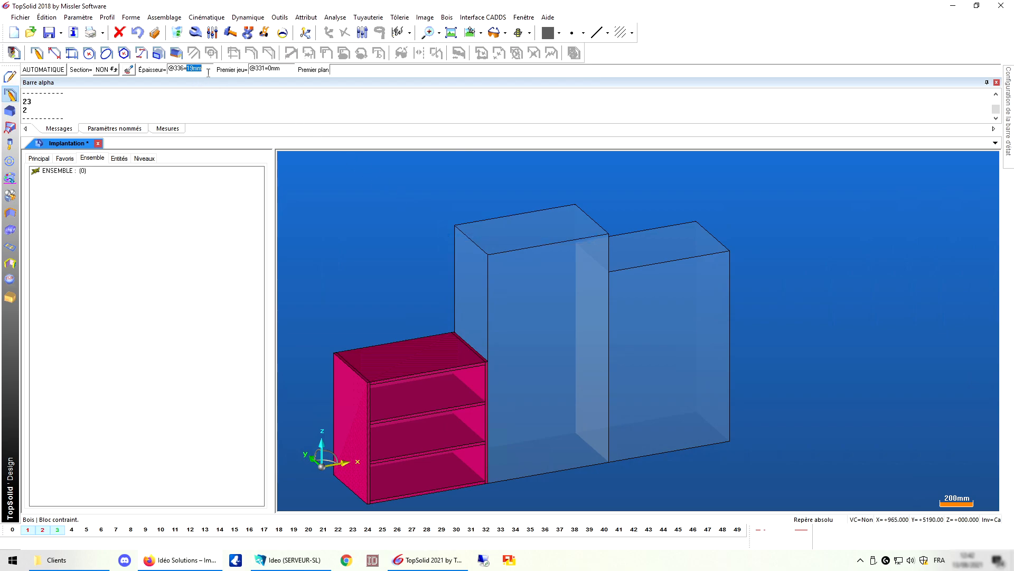
pyautogui.write('ep')
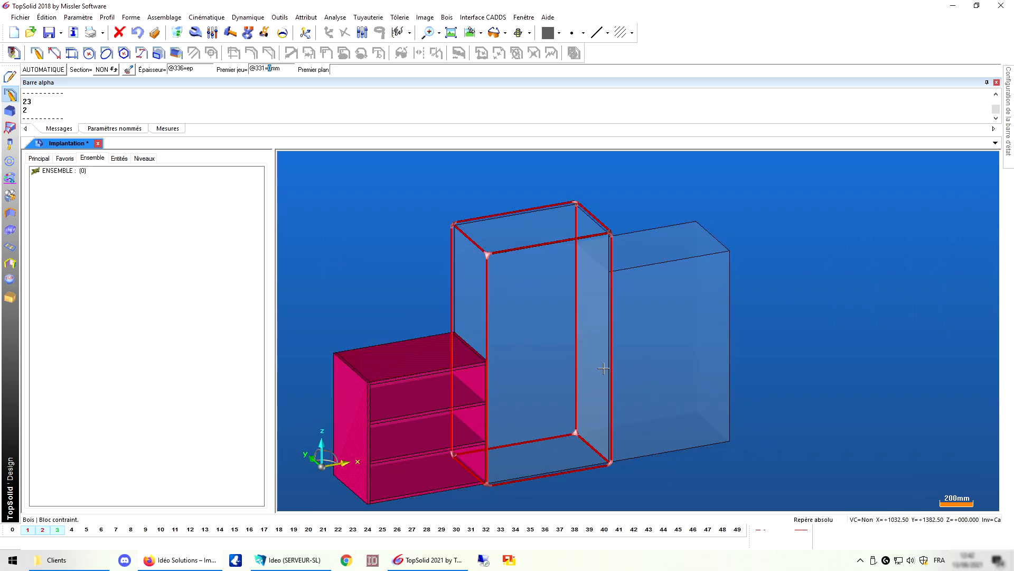
pyautogui.click(45, 73)
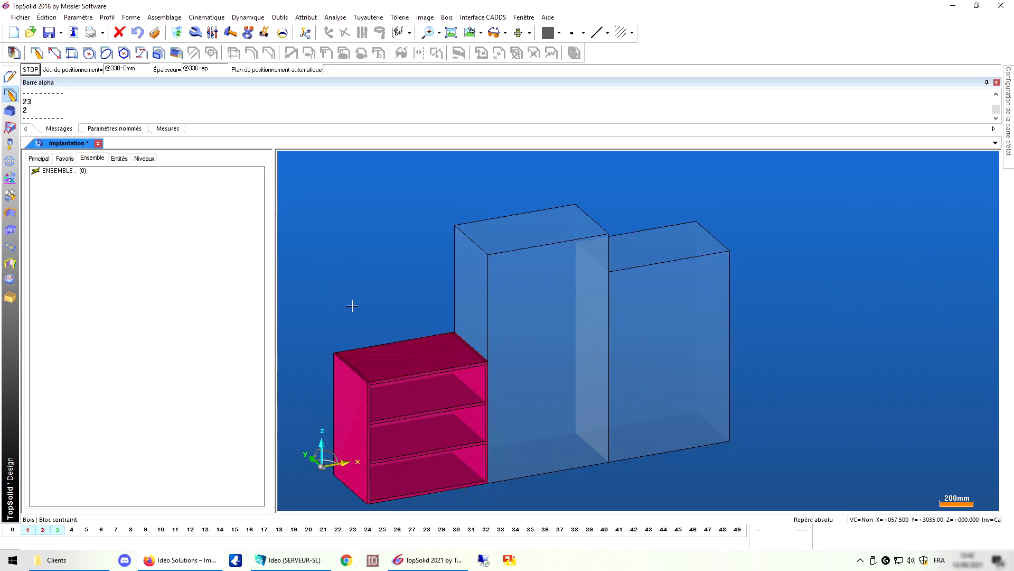
pyautogui.click(472, 294)
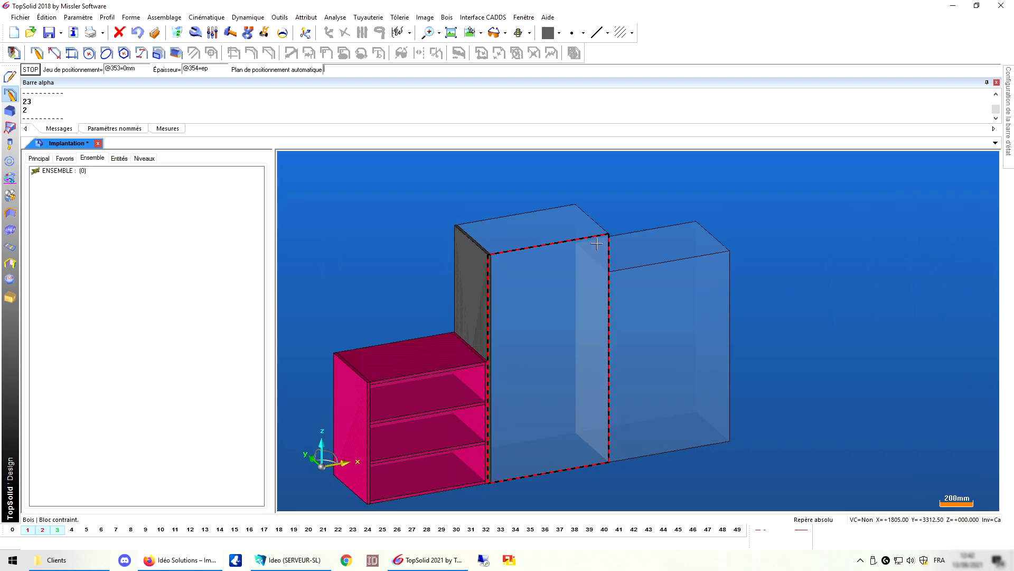
# Add the opposite side panel of thickness ep on the tallest volume's right face, oriented inside the volume
pyautogui.click(598, 332)
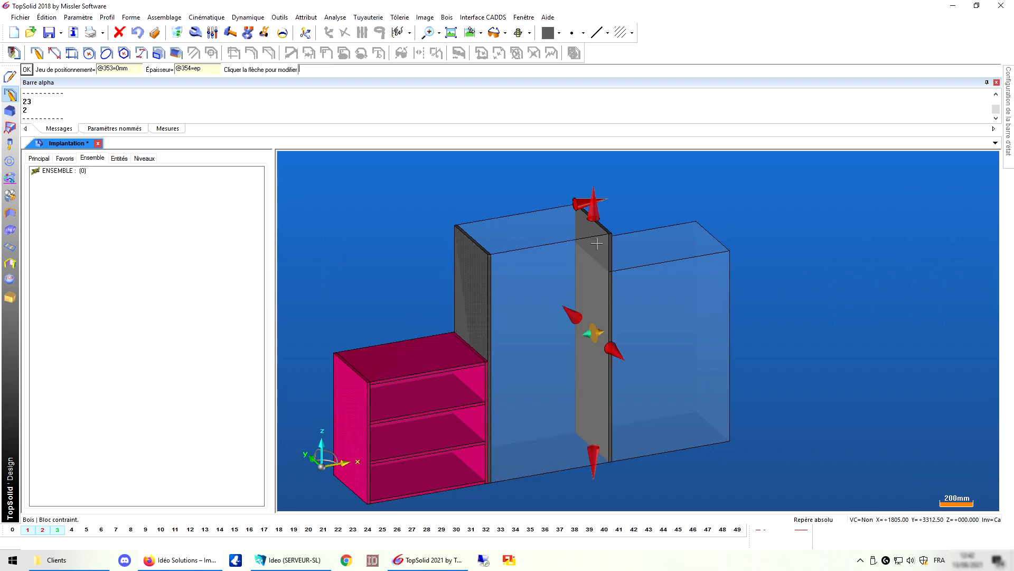
pyautogui.click(602, 332)
pyautogui.middleClick(535, 359)
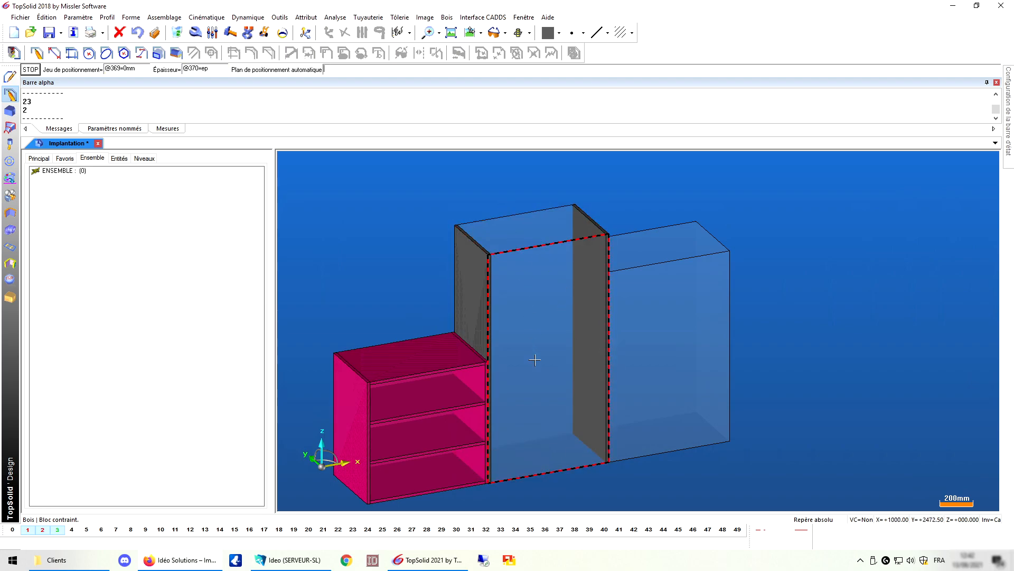
# Add bottom and top panels of thickness ep inside the tallest volume, limited by its side panels, and finish the automatic positioning
pyautogui.click(533, 452)
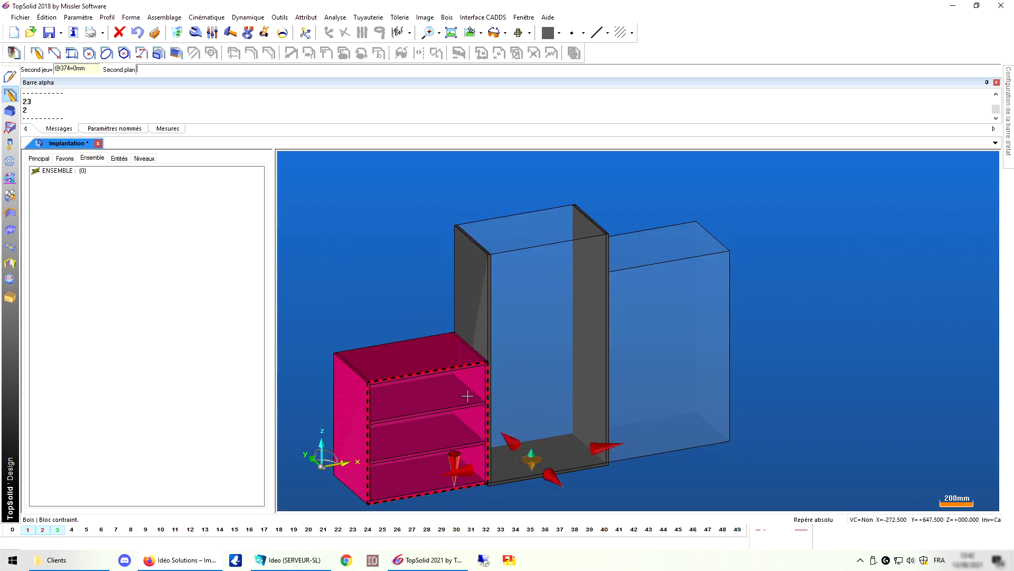
pyautogui.click(478, 290)
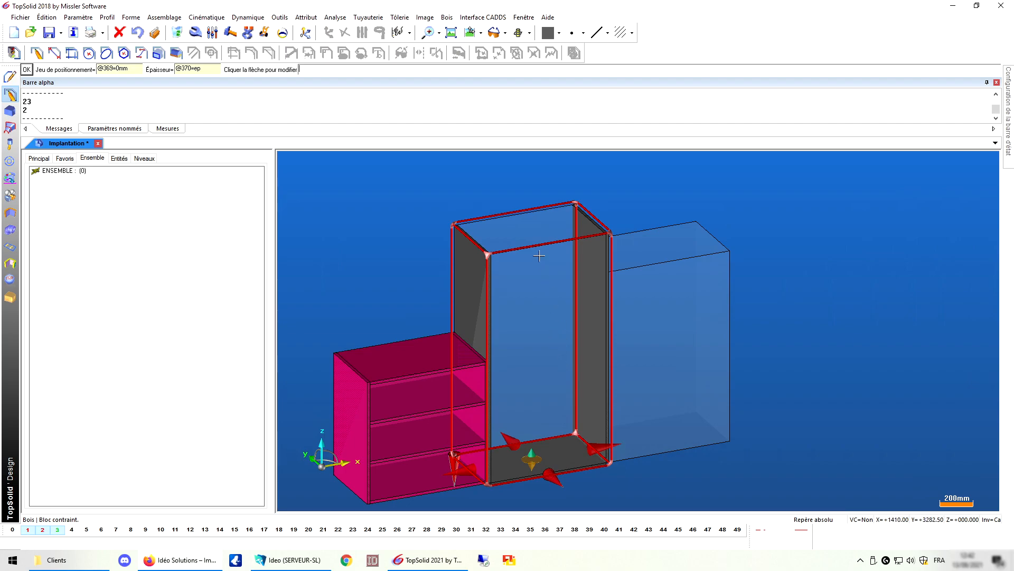
pyautogui.click(527, 231)
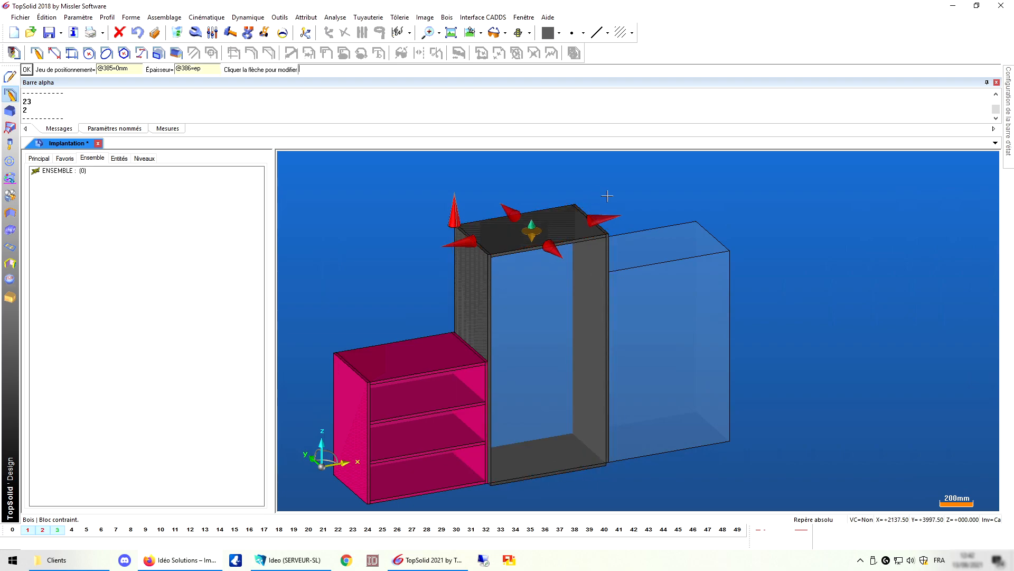
pyautogui.click(634, 197)
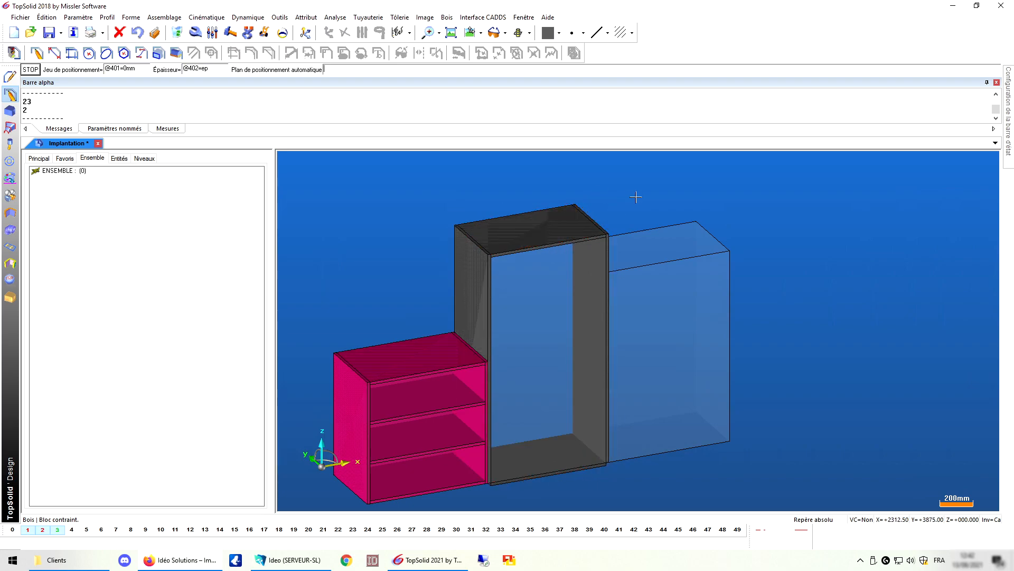
pyautogui.click(554, 233)
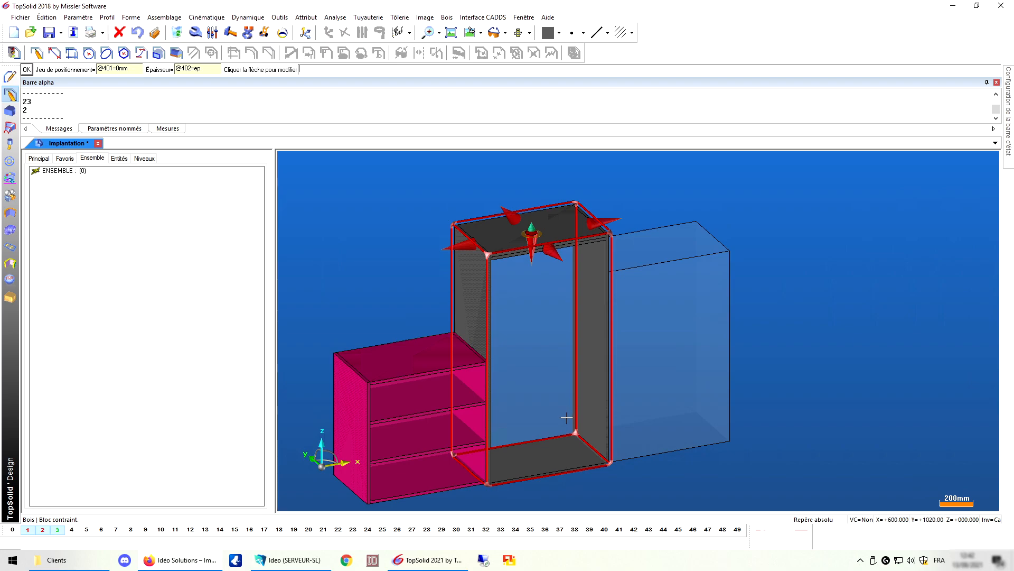
pyautogui.click(559, 390)
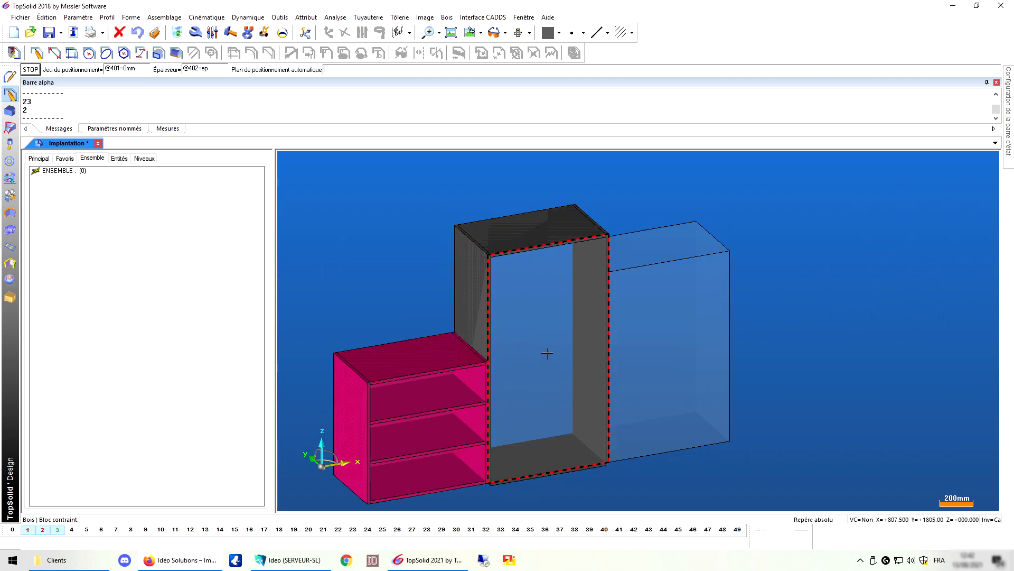
pyautogui.click(493, 208)
pyautogui.press('Return')
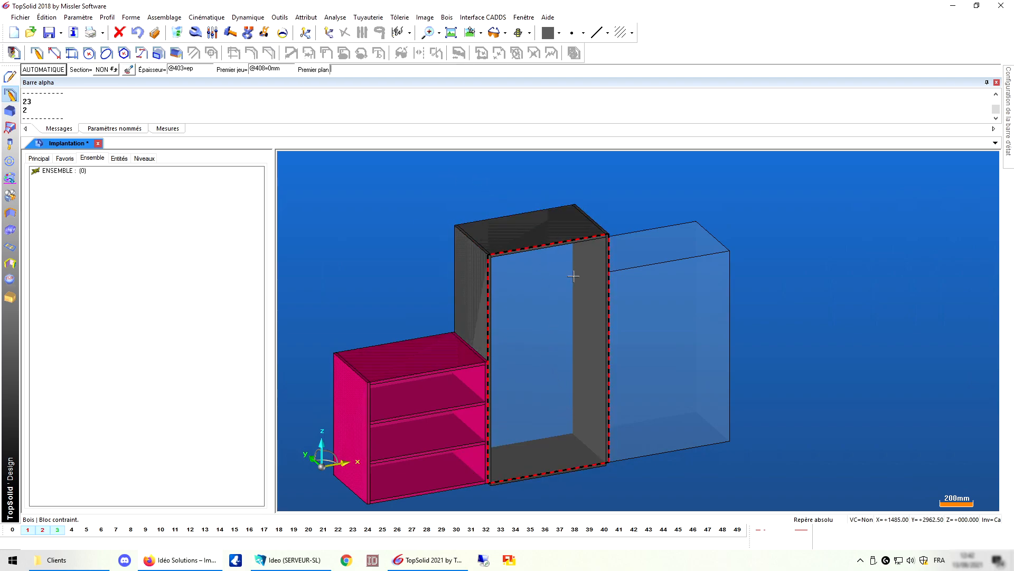
# Add a back panel of thickness ep to the tallest volume, limited by its top, bottom and side panels and positioned on the rear face
pyautogui.click(543, 236)
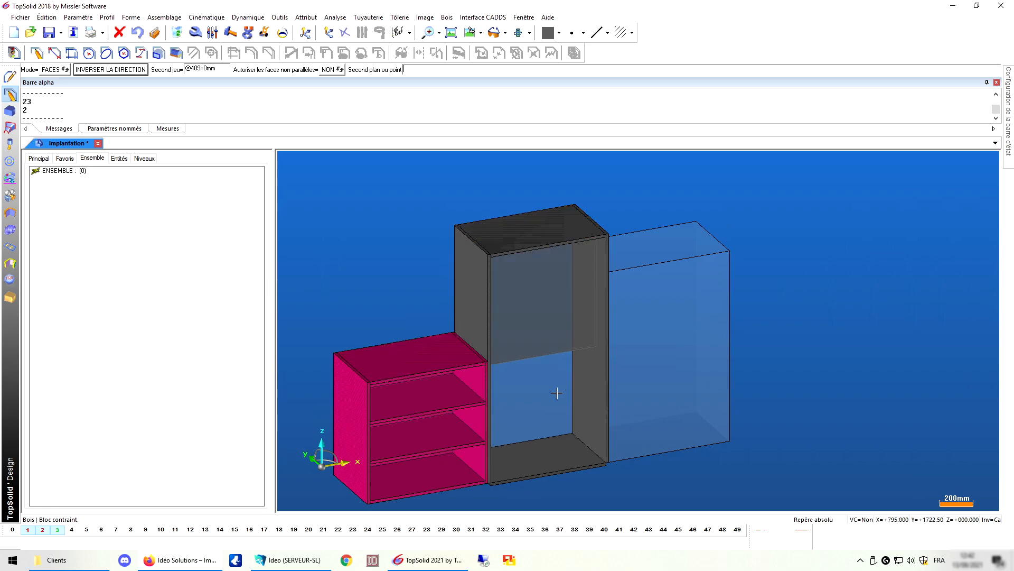
pyautogui.click(559, 450)
pyautogui.click(567, 339)
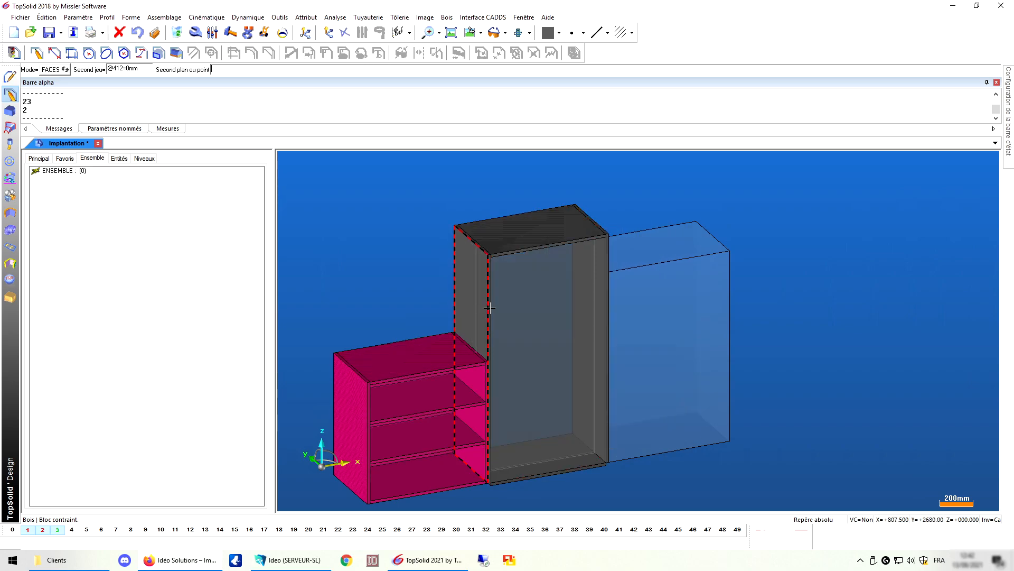
pyautogui.click(491, 301)
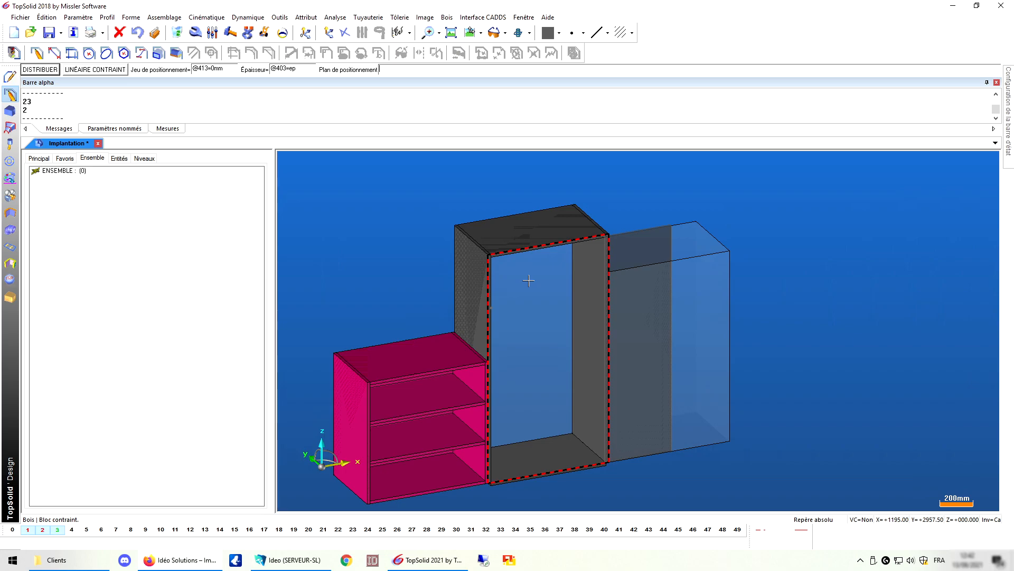
pyautogui.click(501, 284)
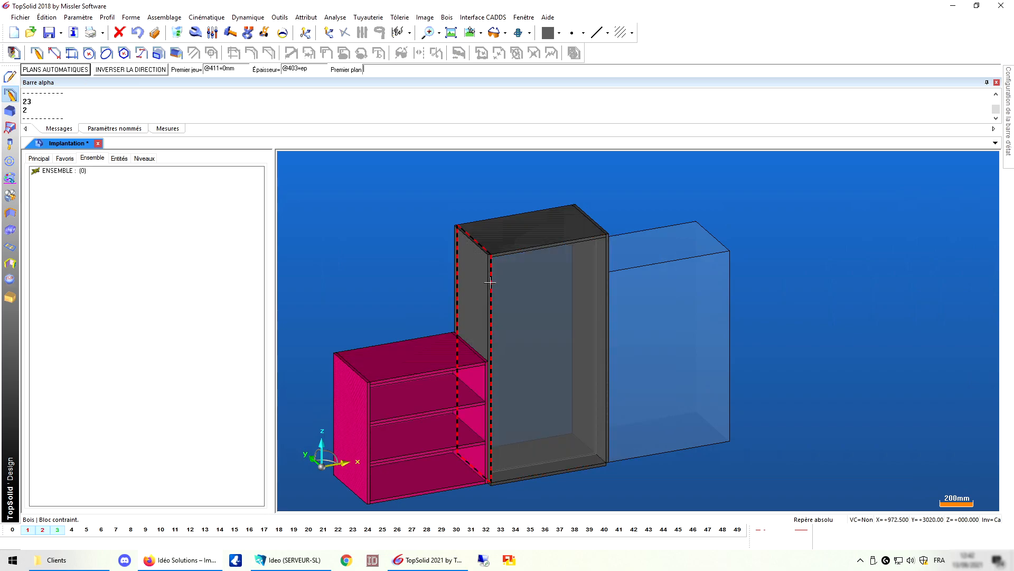
pyautogui.click(491, 283)
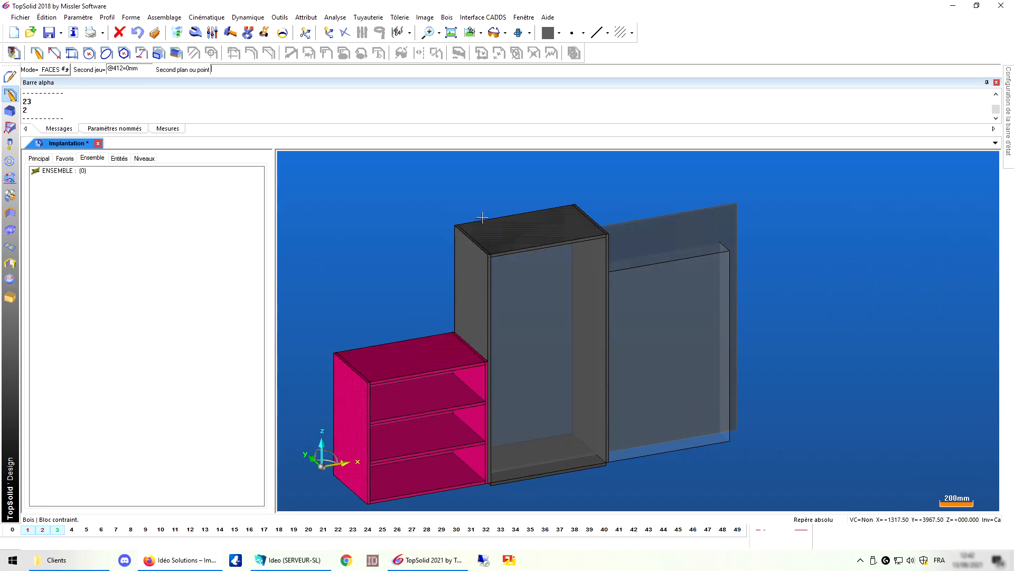
pyautogui.click(589, 268)
pyautogui.click(522, 326)
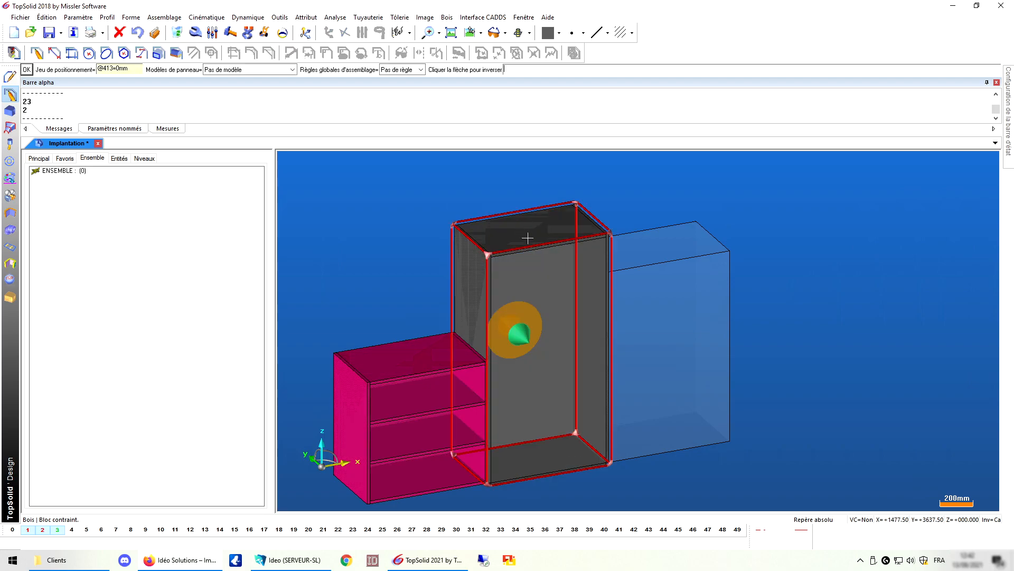
pyautogui.moveTo(491, 256)
pyautogui.mouseDown(button='middle')
pyautogui.moveTo(614, 270)
pyautogui.moveTo(487, 254)
pyautogui.mouseUp(button='middle')
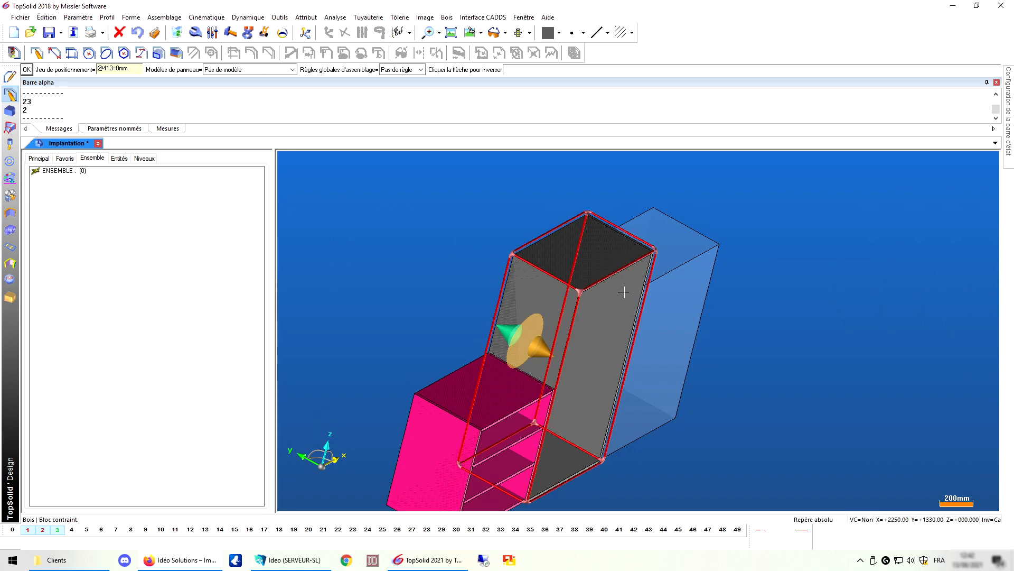
pyautogui.middleClick(731, 347)
pyautogui.moveTo(817, 332); pyautogui.dragTo(781, 328, button='middle')
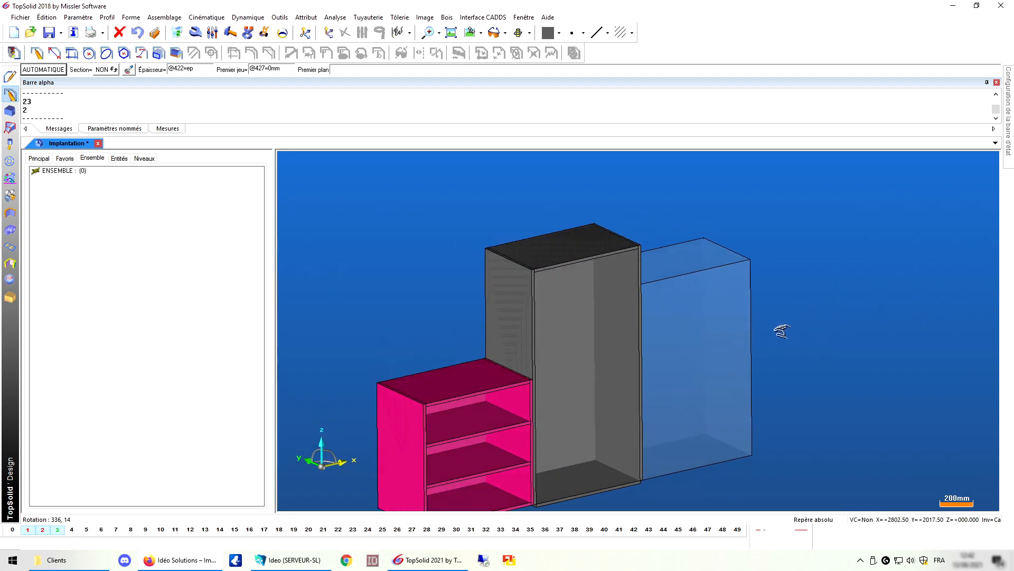
# Define a vertical divider of thickness ep in the tall cabinet, bounded by its top and bottom panels, front face and back panel
pyautogui.click(568, 252)
pyautogui.click(596, 483)
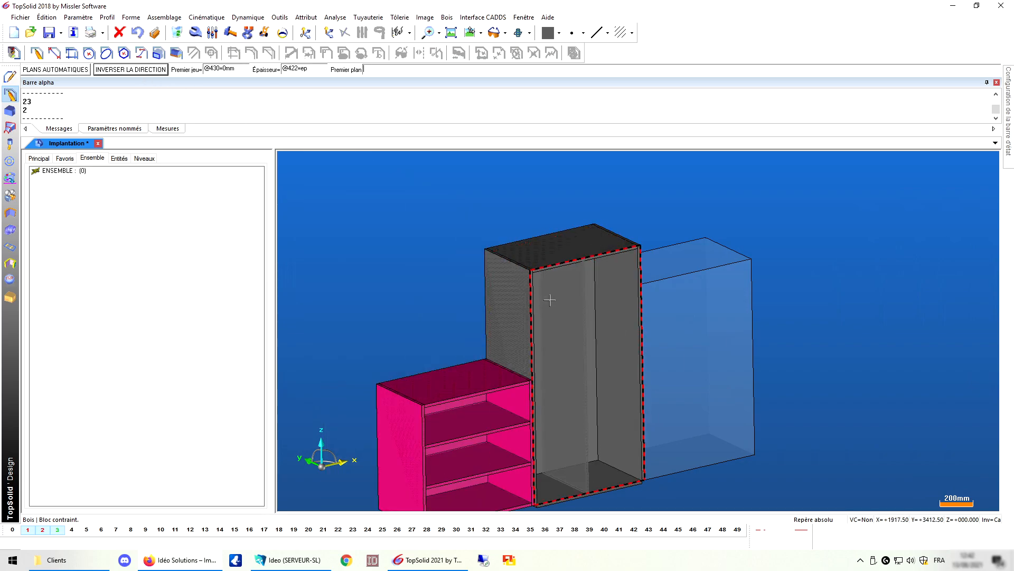
pyautogui.click(552, 278)
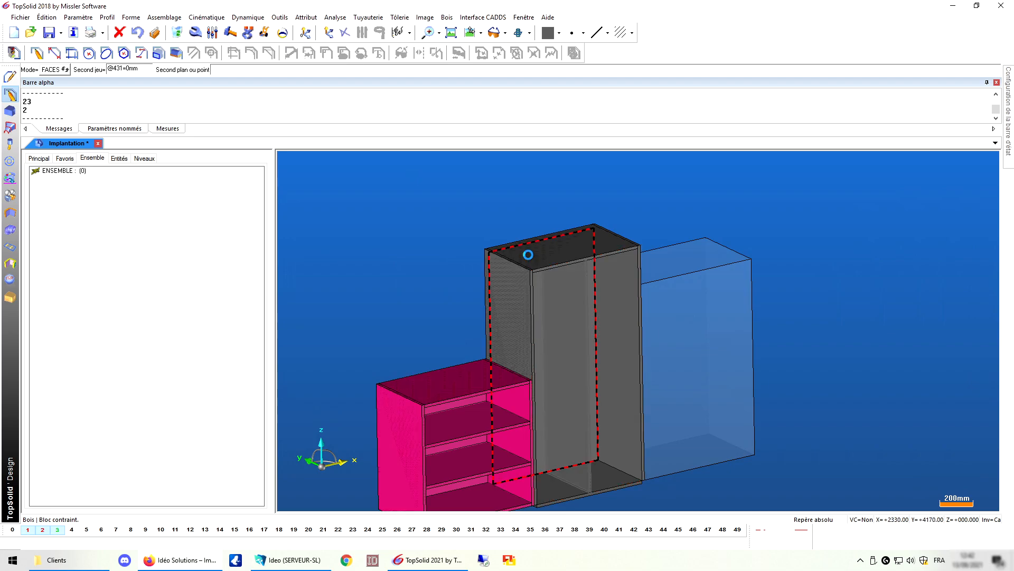
pyautogui.click(528, 255)
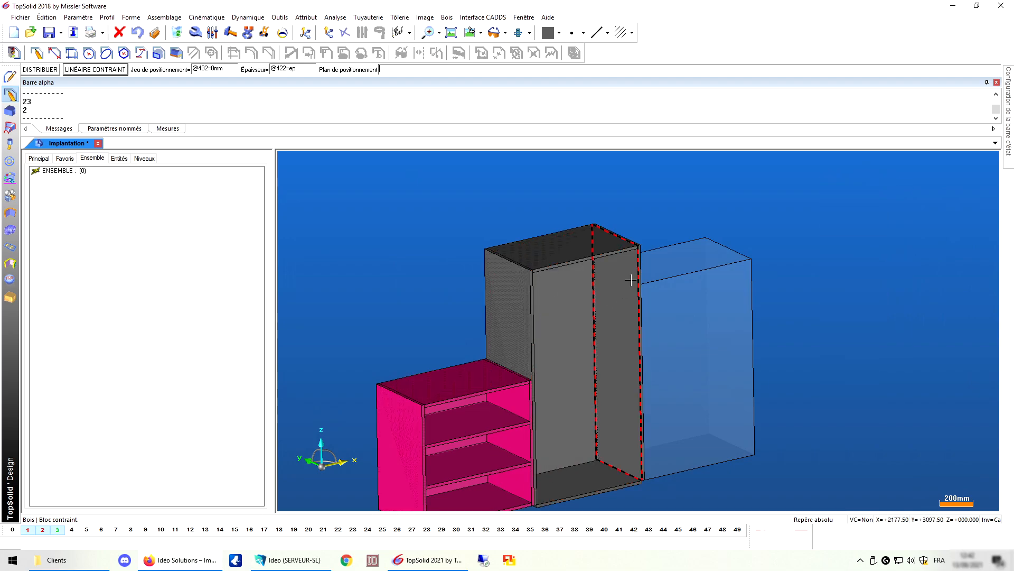
pyautogui.moveTo(642, 211); pyautogui.dragTo(569, 226, button='middle')
# Distribute the divider between the tall cabinet's two side panels with a total number of 1
pyautogui.click(47, 70)
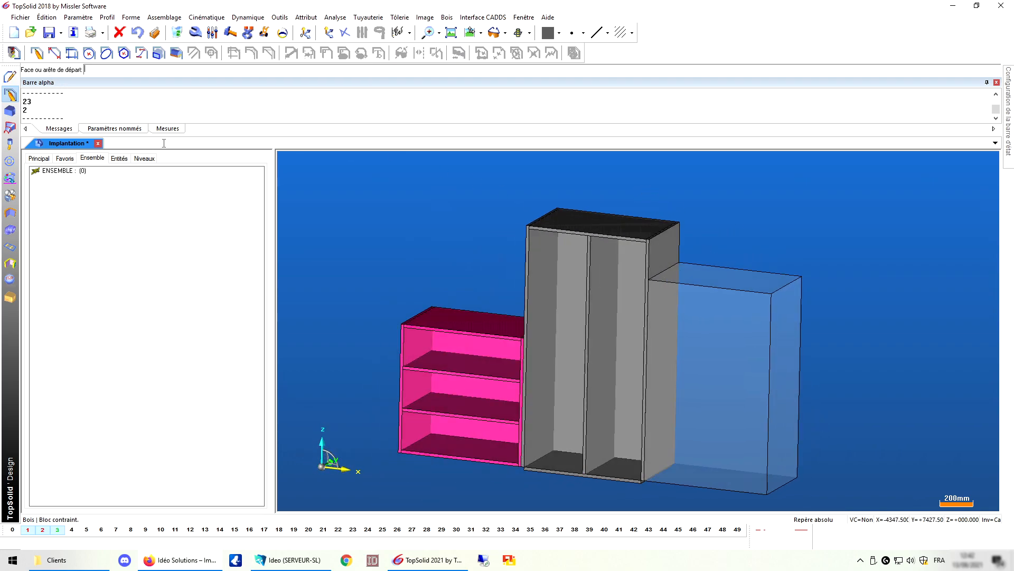
pyautogui.middleClick(545, 266)
pyautogui.click(545, 266)
pyautogui.moveTo(519, 259); pyautogui.dragTo(587, 259, button='middle')
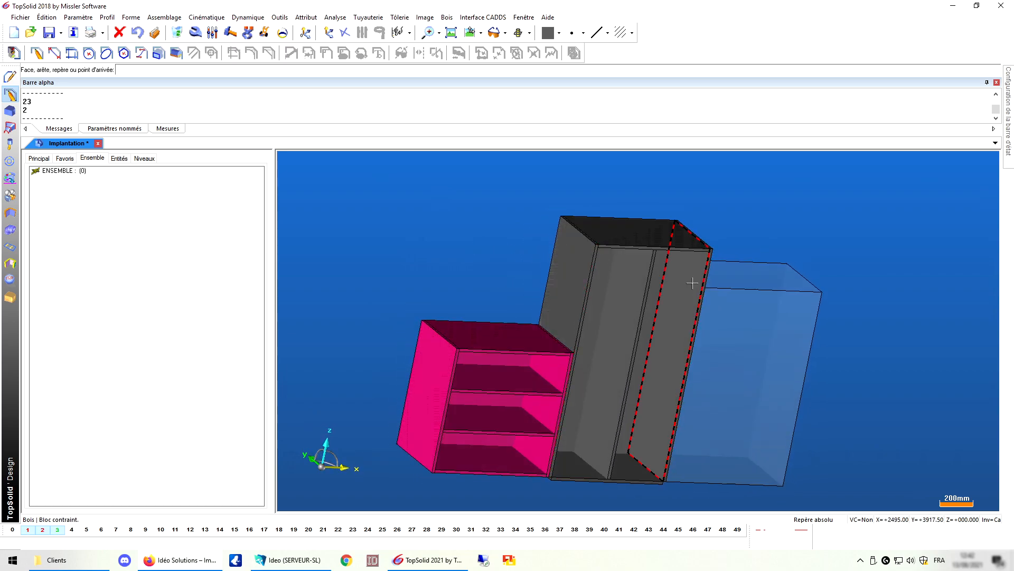
pyautogui.click(692, 284)
pyautogui.press('Return')
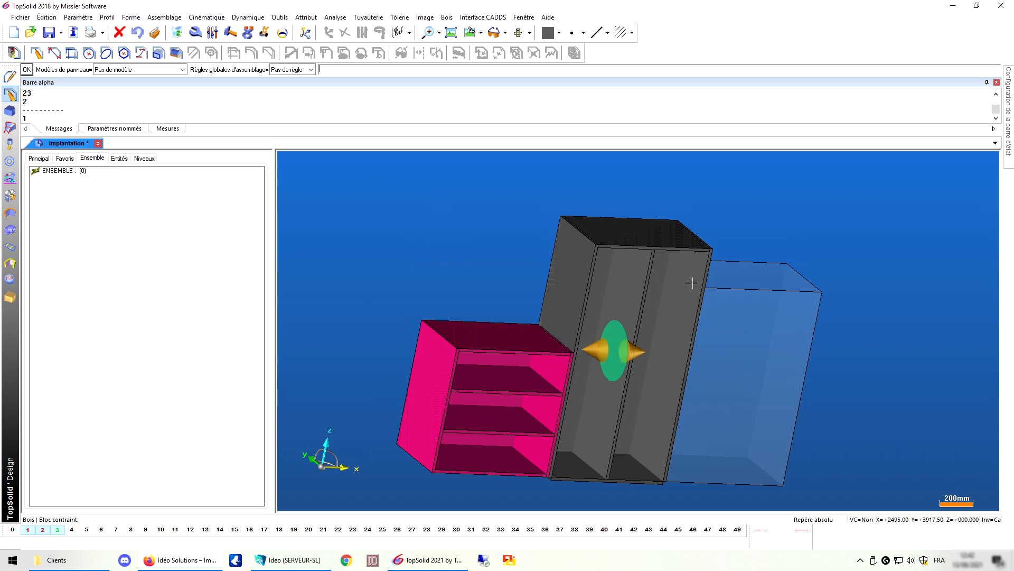
# Define a horizontal shelf of thickness ep in the tall cabinet's left compartment, bounded by the divider, left side panel, back panel and front
pyautogui.moveTo(699, 263); pyautogui.dragTo(548, 267, button='middle')
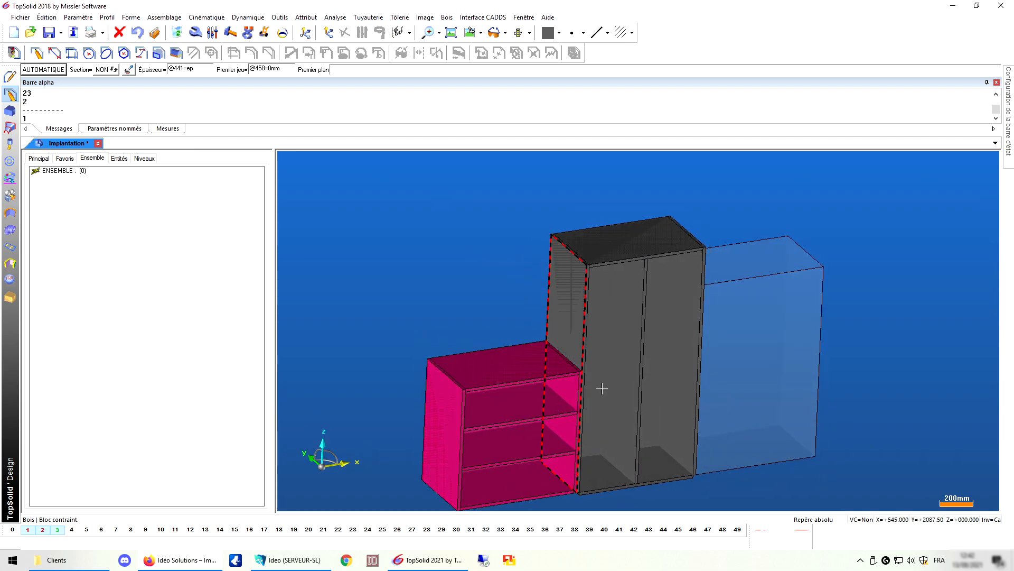
pyautogui.click(629, 399)
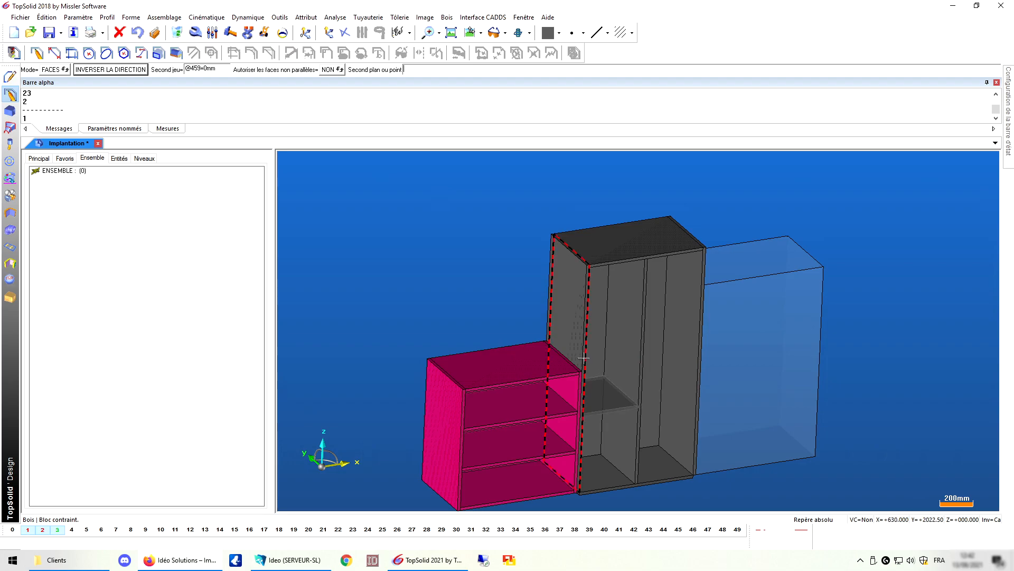
pyautogui.click(583, 358)
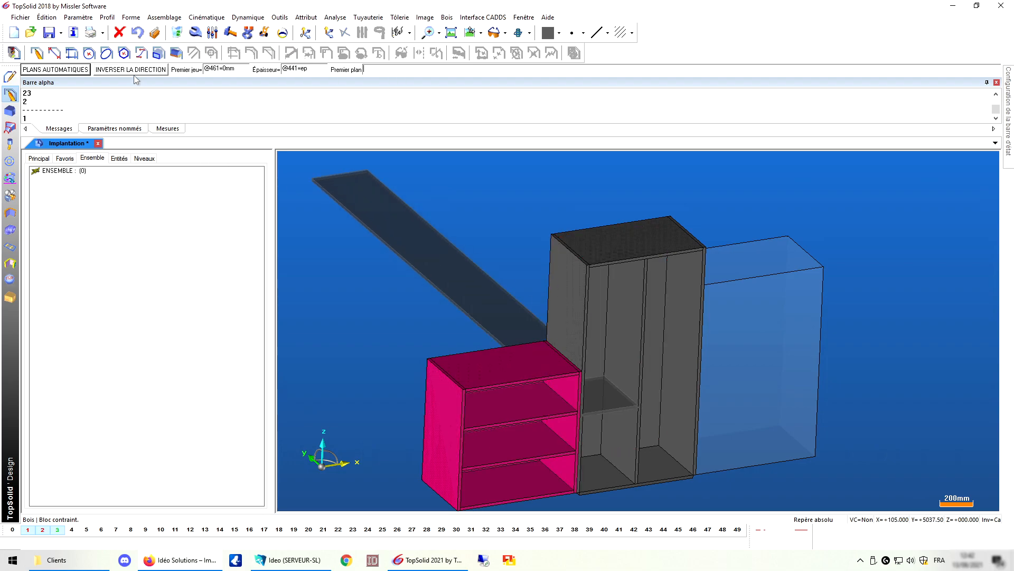
pyautogui.click(614, 308)
pyautogui.click(581, 246)
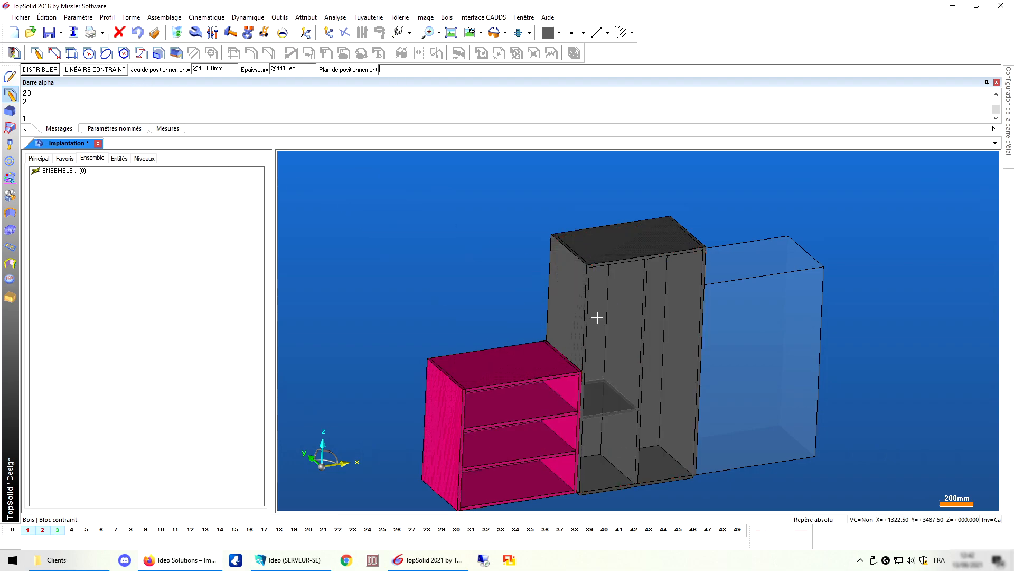
# Distribute the left compartment's shelf between the bottom and top panels with a total number of 4
pyautogui.click(598, 472)
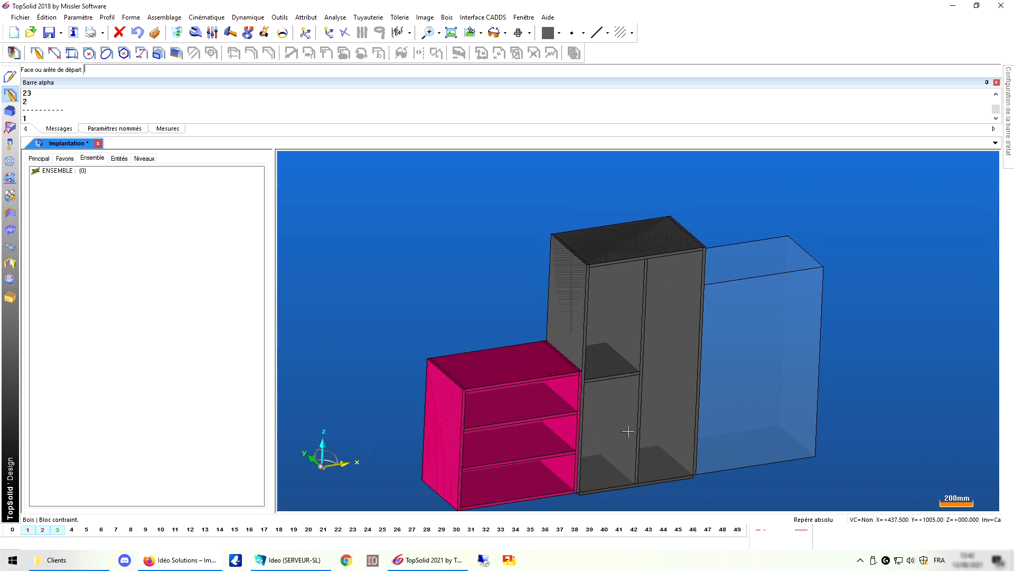
pyautogui.click(600, 474)
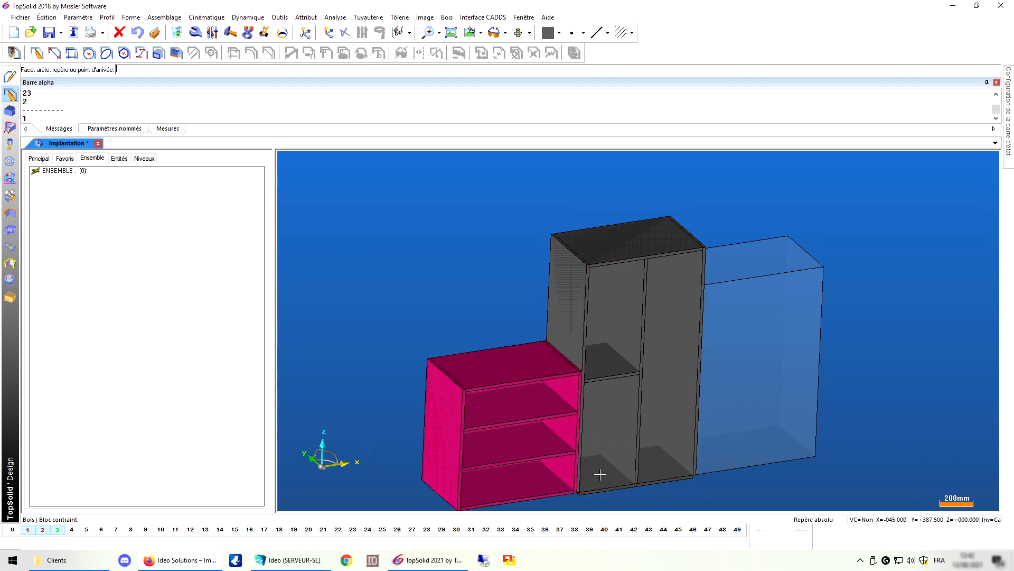
pyautogui.click(604, 250)
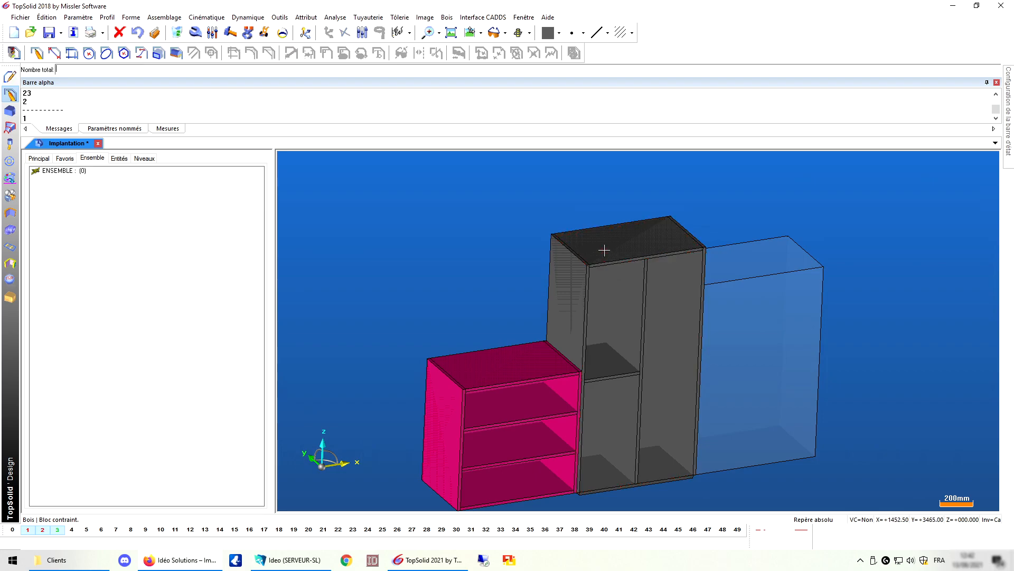
pyautogui.press('Return')
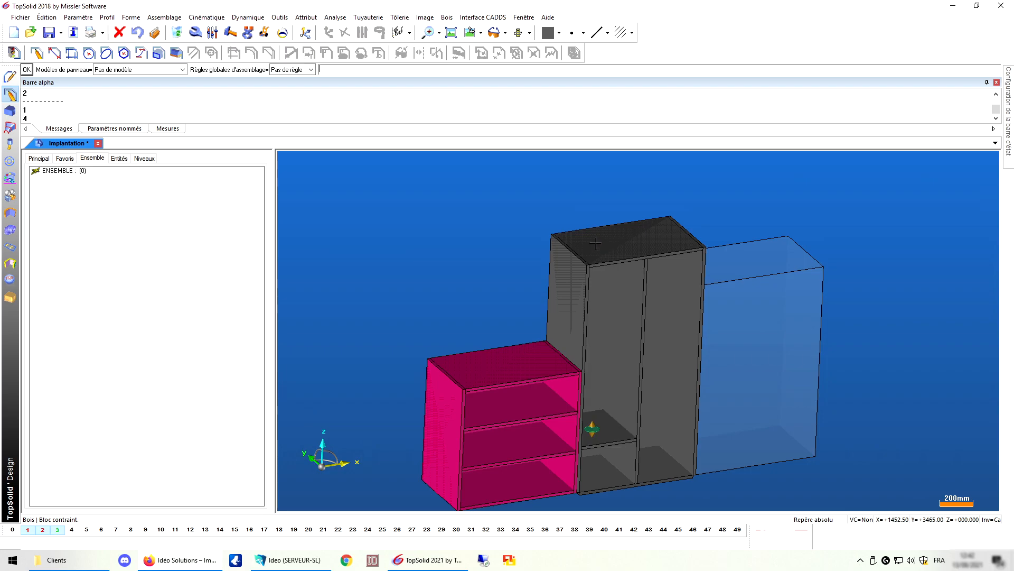
pyautogui.press('Return')
# Modify the tall cabinet's bottom panel by reversing its positioning direction so its thickness lies inside the volume
pyautogui.scroll(3, 619, 494)
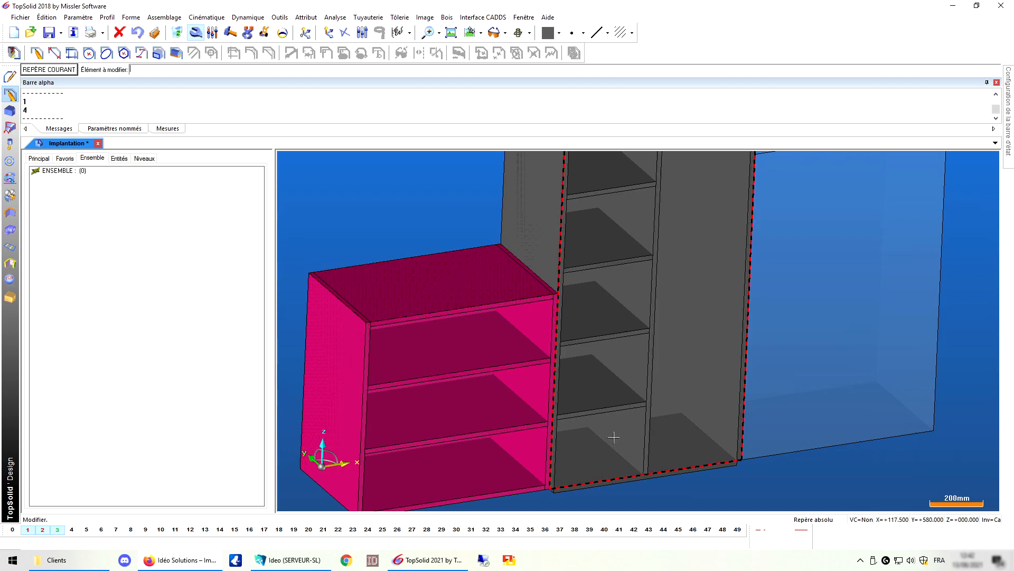
pyautogui.click(647, 478)
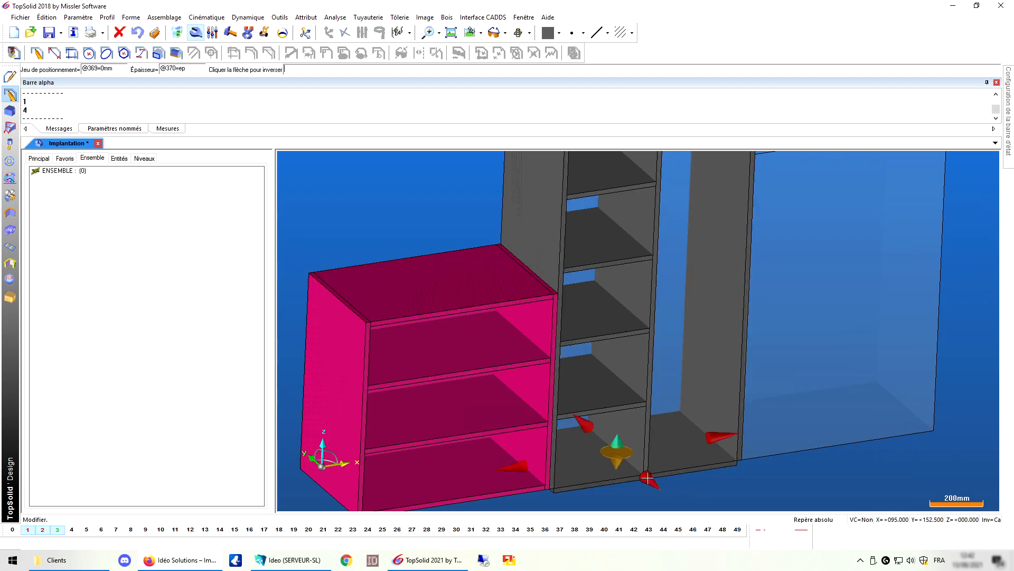
pyautogui.click(617, 463)
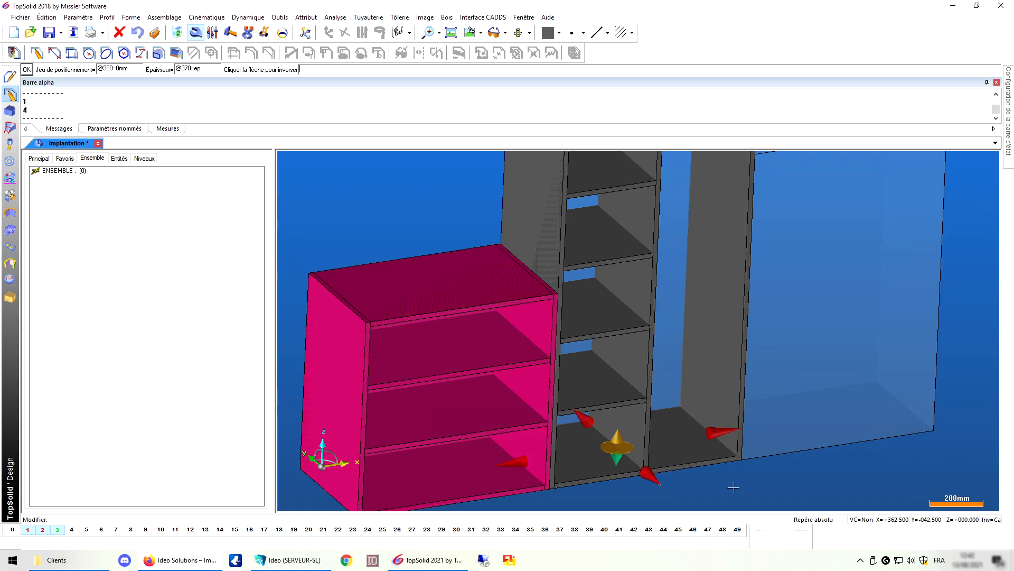
pyautogui.press('Return')
pyautogui.scroll(-3, 701, 482)
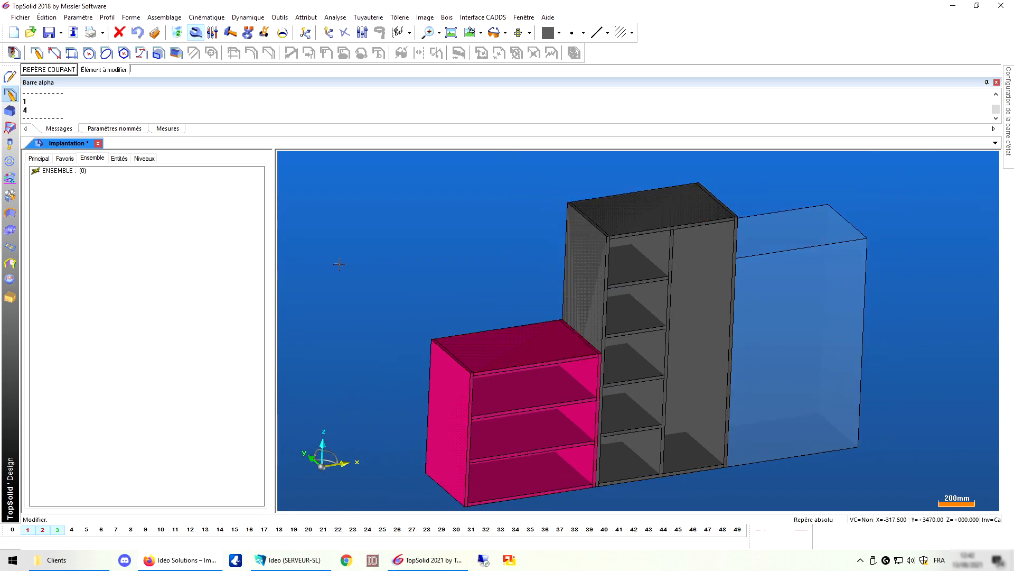
# Define a constrained block of thickness ep as a shelf in the tall cabinet's right compartment, bounded by the divider, side panel, back and front
pyautogui.click(446, 18)
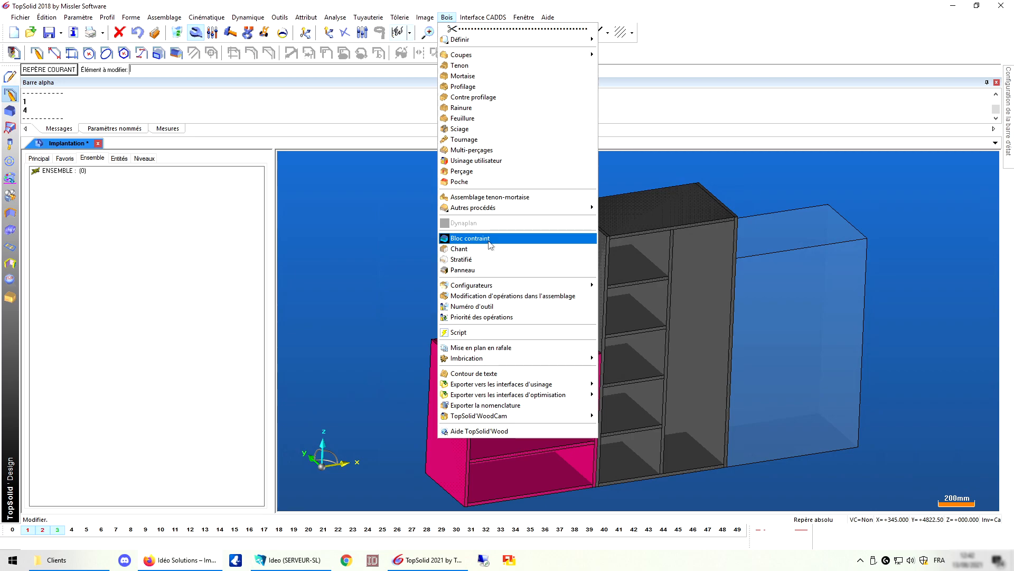
pyautogui.click(470, 236)
pyautogui.doubleClick(188, 68)
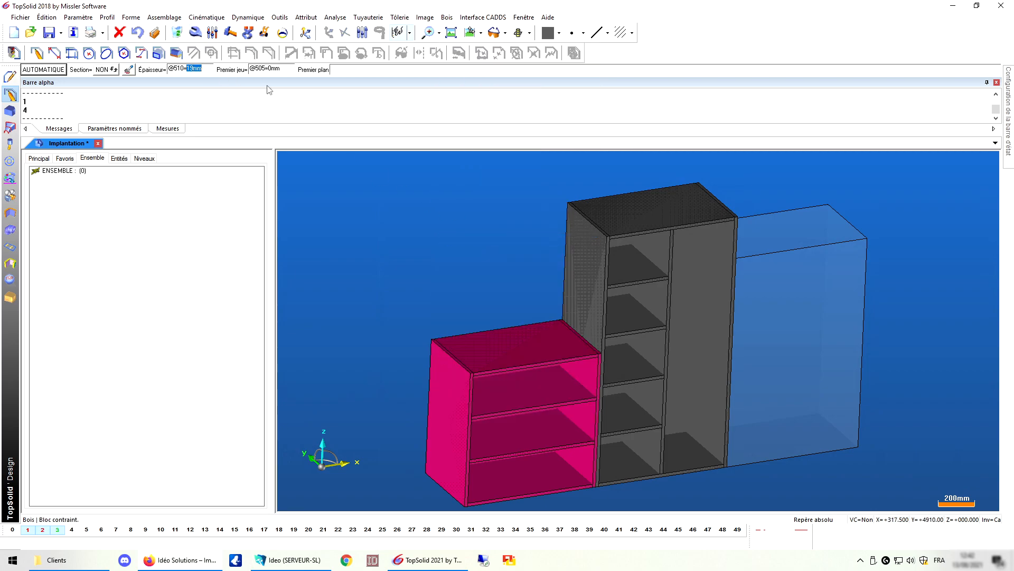
pyautogui.write('ep')
pyautogui.click(703, 301)
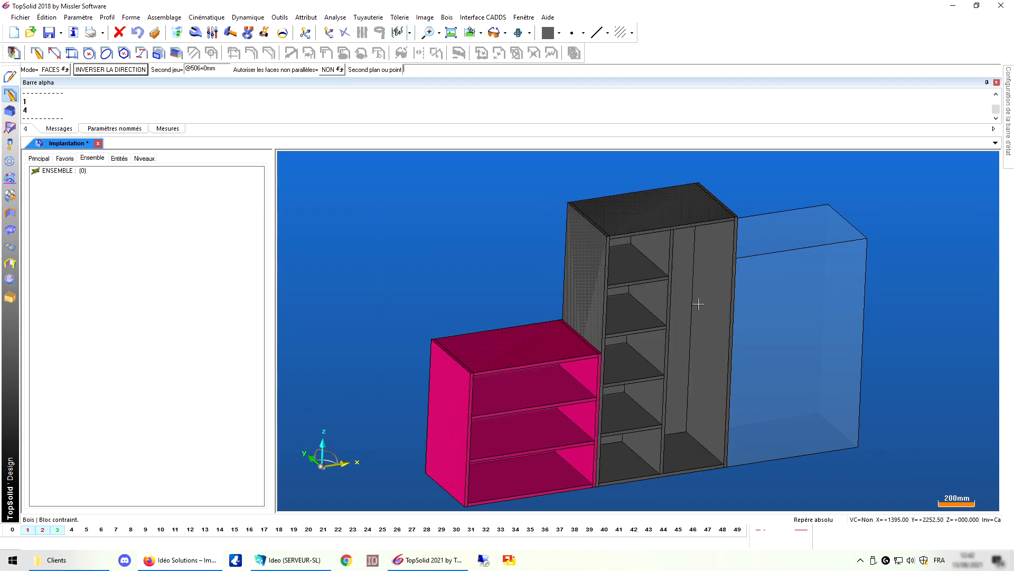
pyautogui.click(668, 314)
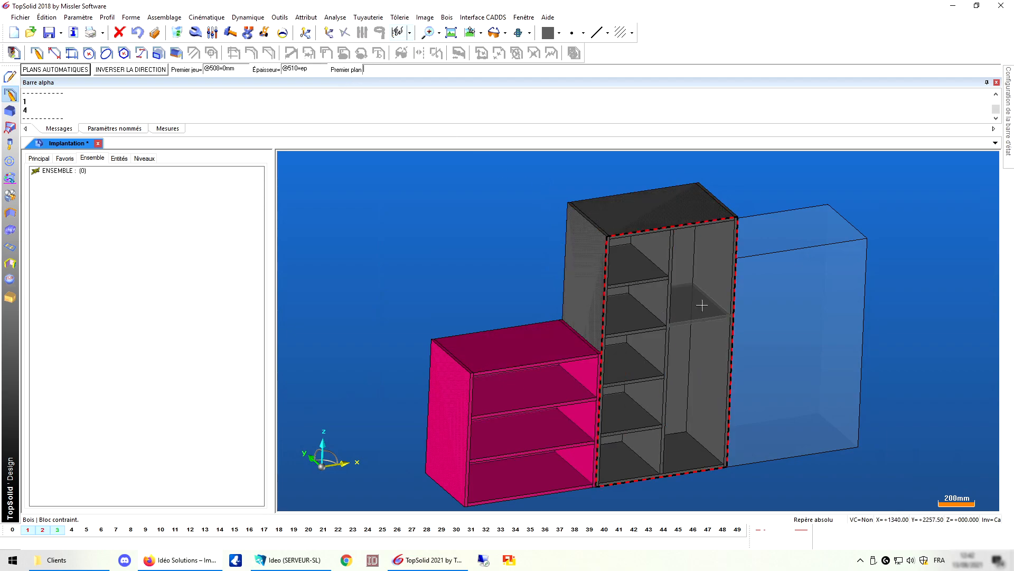
pyautogui.click(675, 227)
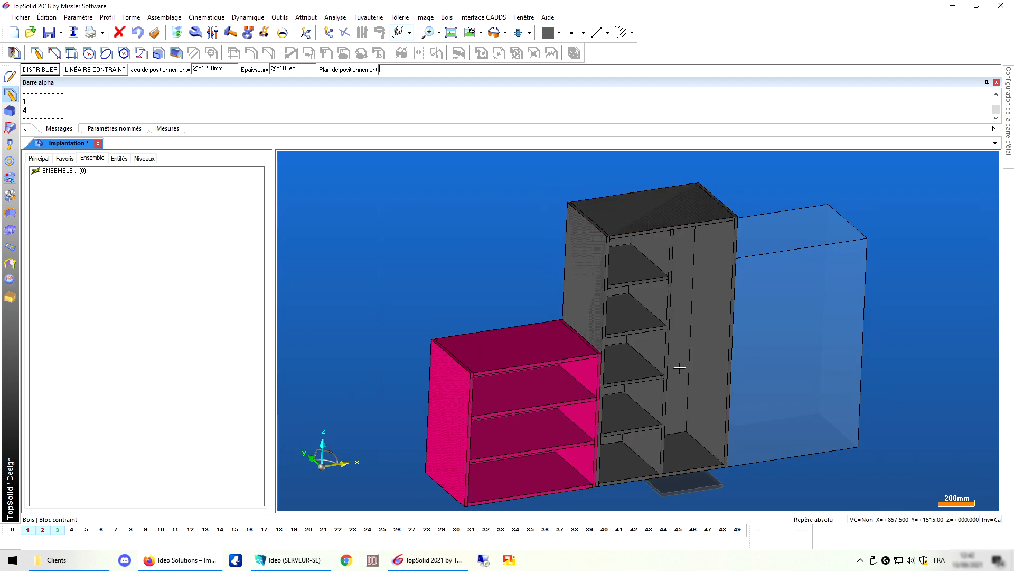
# Distribute the right compartment's shelf between the tall cabinet's bottom and top panels with a total number of 6
pyautogui.click(682, 391)
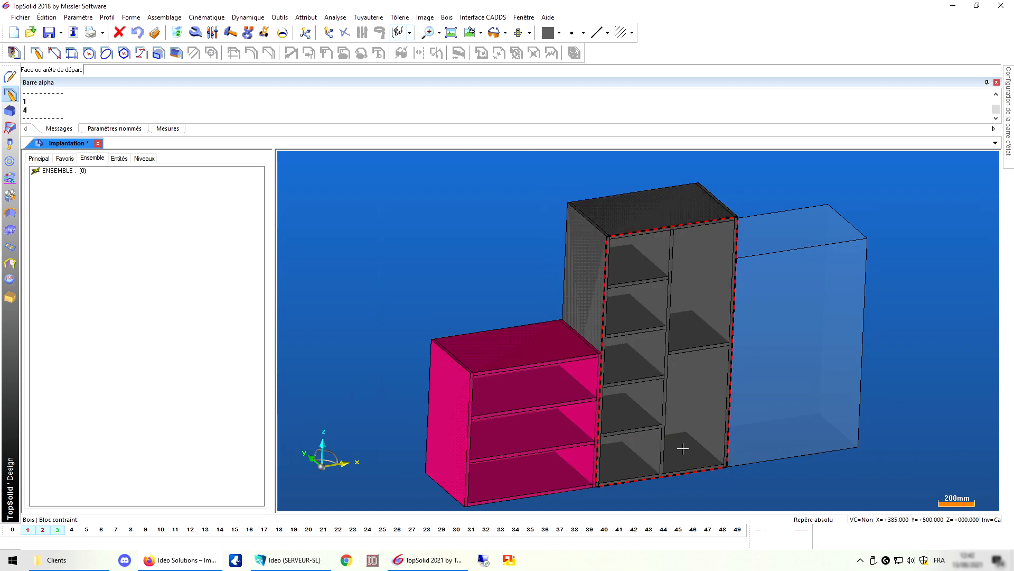
pyautogui.click(681, 447)
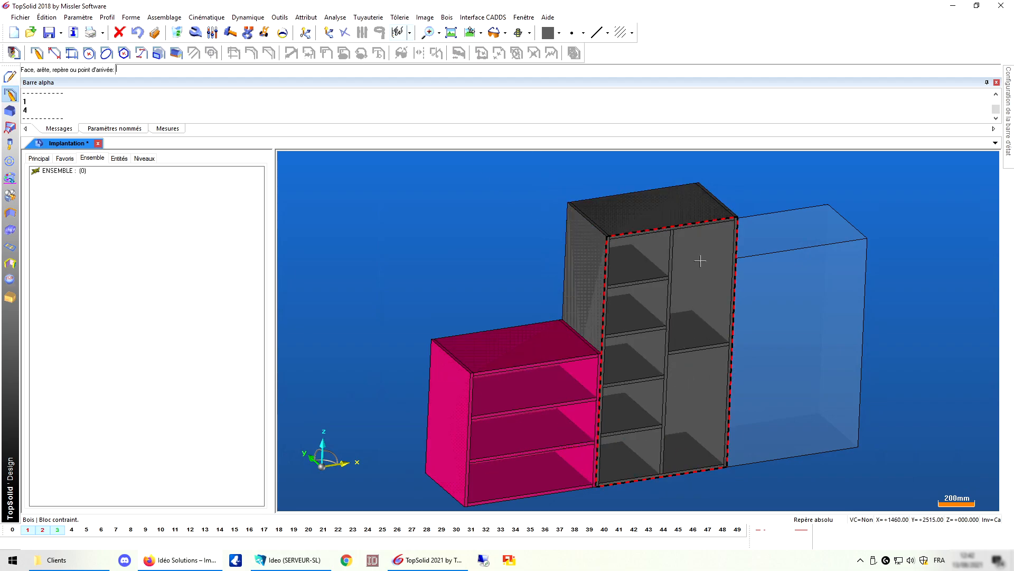
pyautogui.click(683, 213)
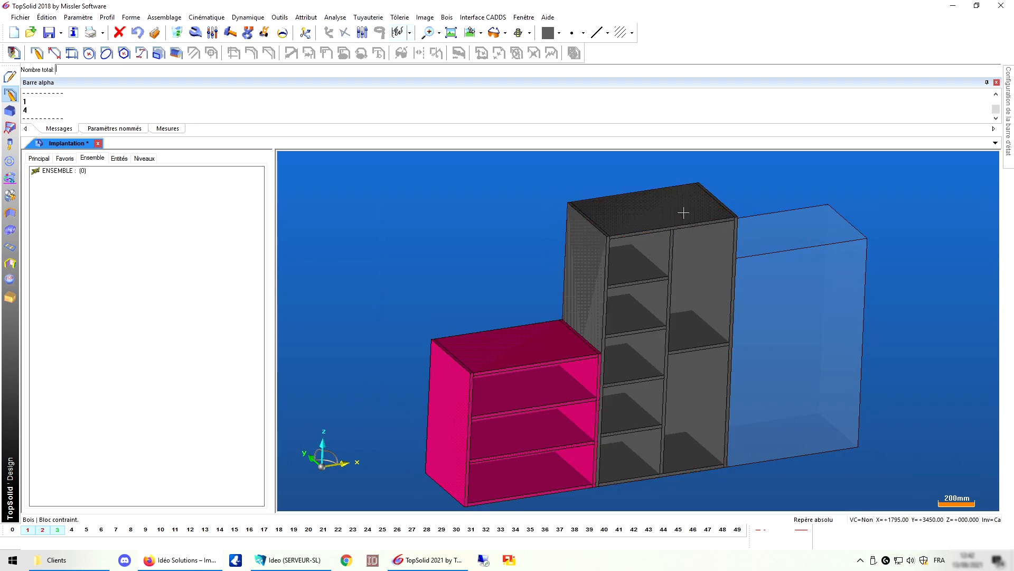
pyautogui.write('6')
pyautogui.press('Return')
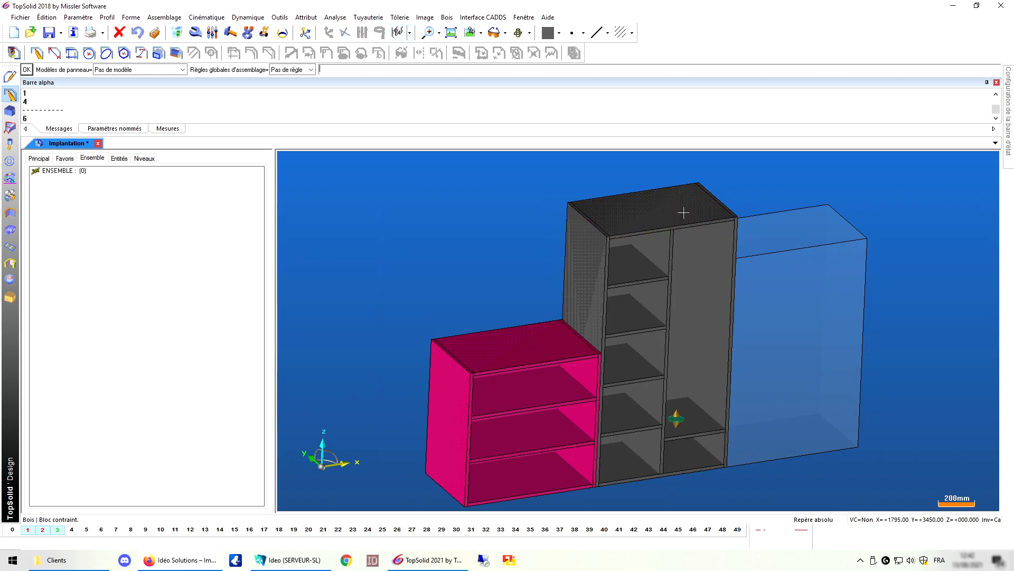
pyautogui.press('Return')
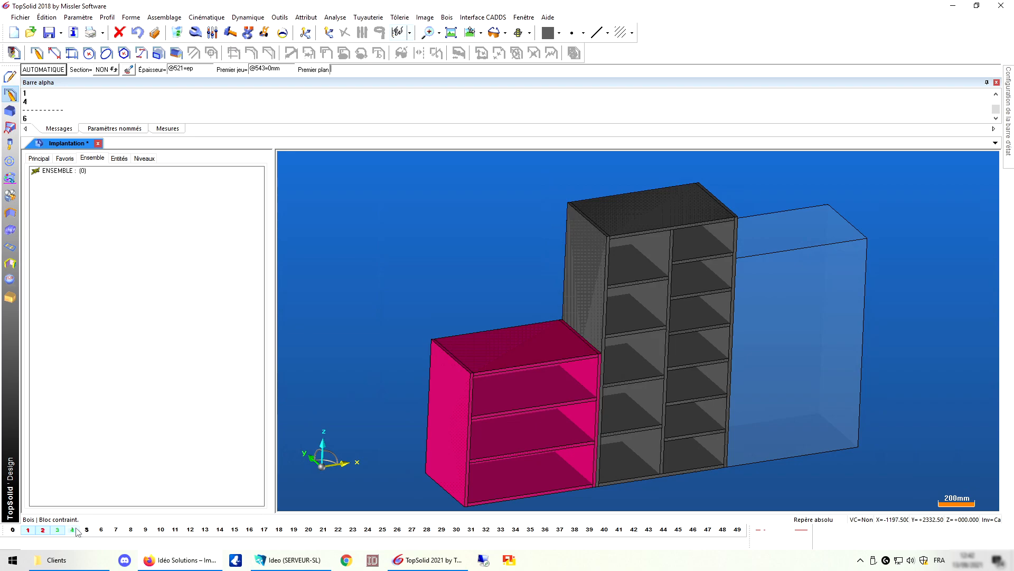
# Make level 4 current and set the drawing colour to green for the third cabinet
pyautogui.scroll(-2, 317, 385)
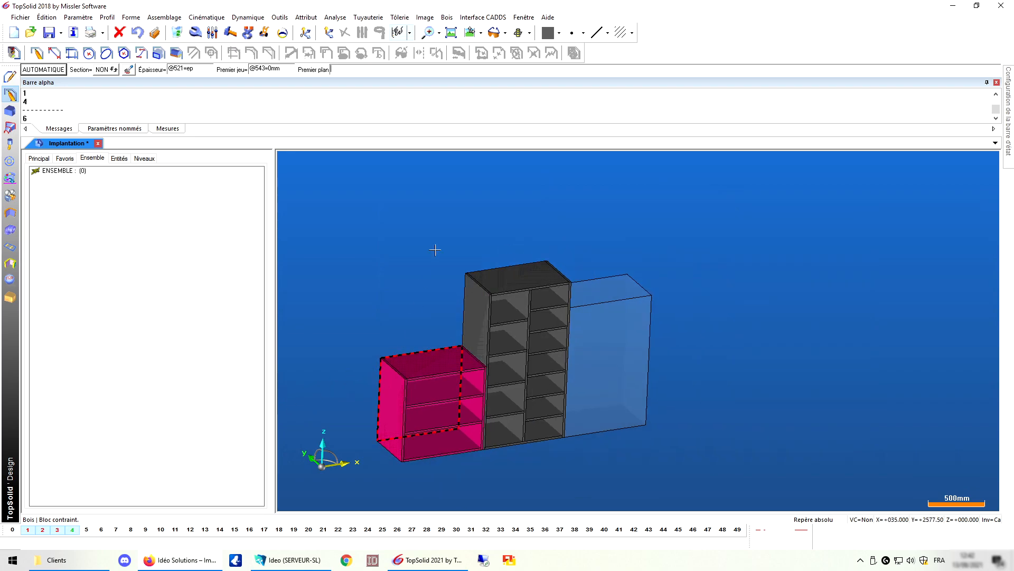
pyautogui.click(559, 34)
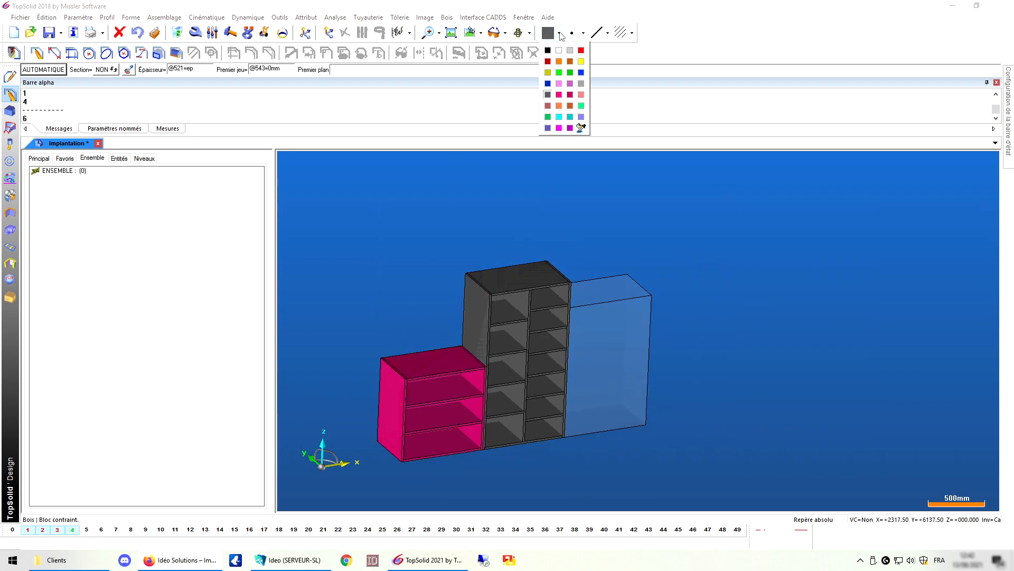
pyautogui.click(570, 74)
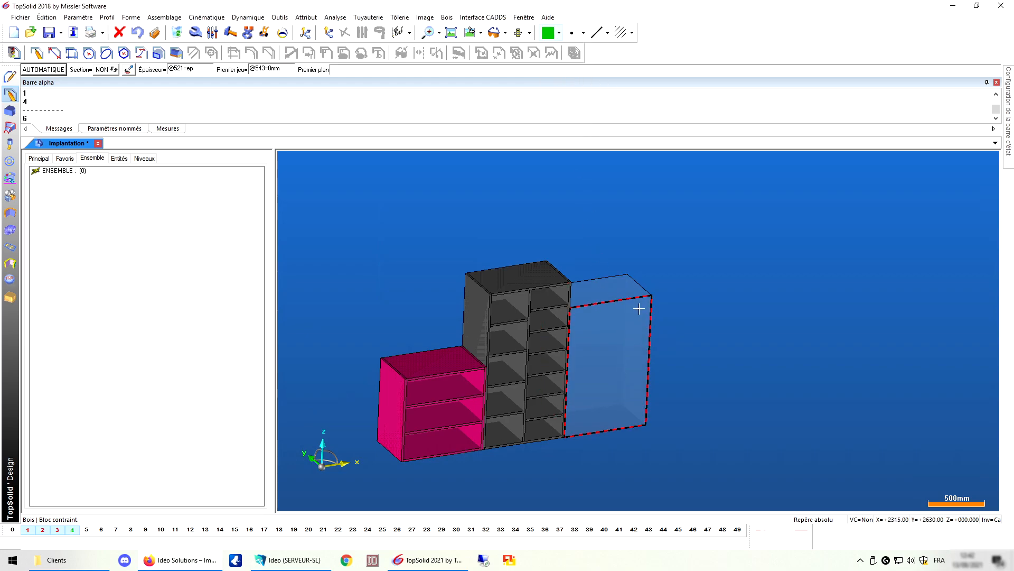
# Create two constrained side panels of thickness ep on the left and right faces of the third volume using automatic planes
pyautogui.moveTo(701, 323); pyautogui.dragTo(493, 242, button='middle')
pyautogui.moveTo(644, 365); pyautogui.dragTo(665, 420, button='middle')
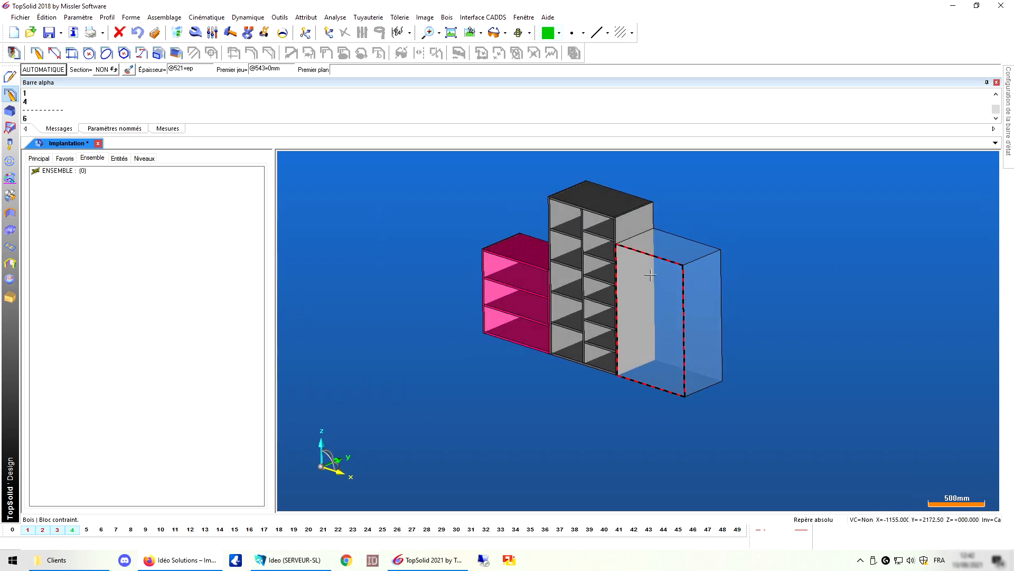
pyautogui.scroll(2, 671, 275)
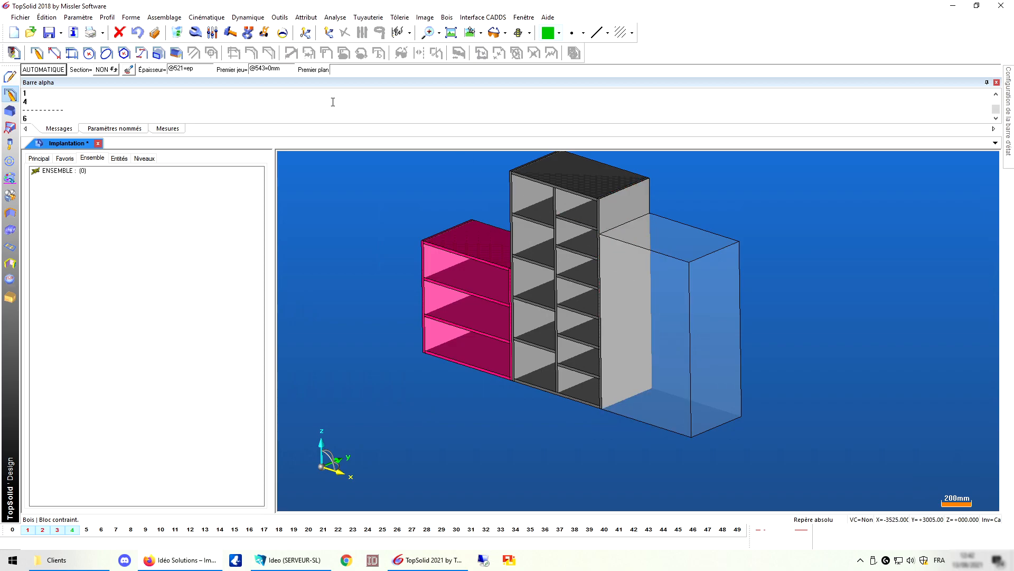
pyautogui.click(46, 70)
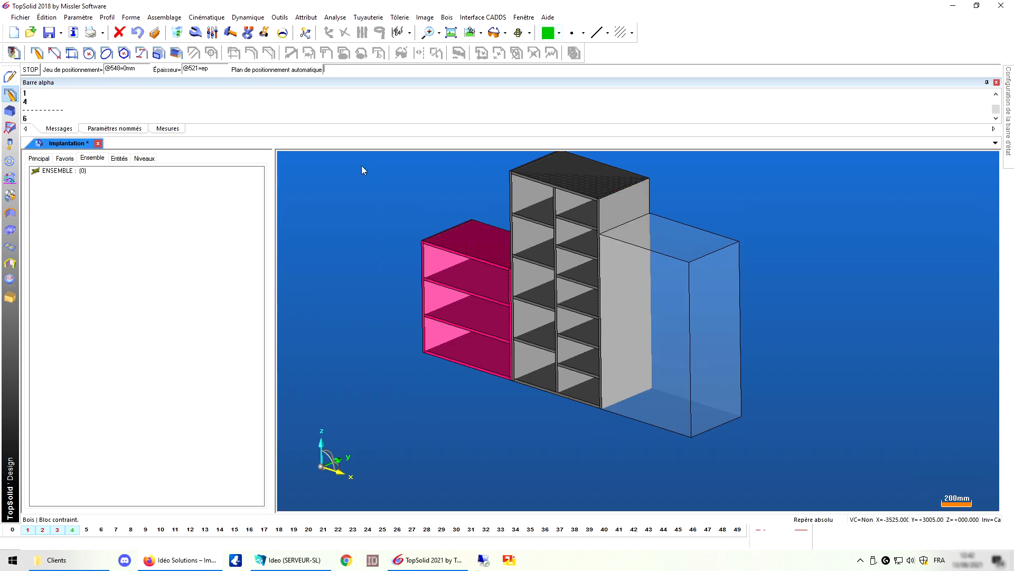
pyautogui.click(634, 283)
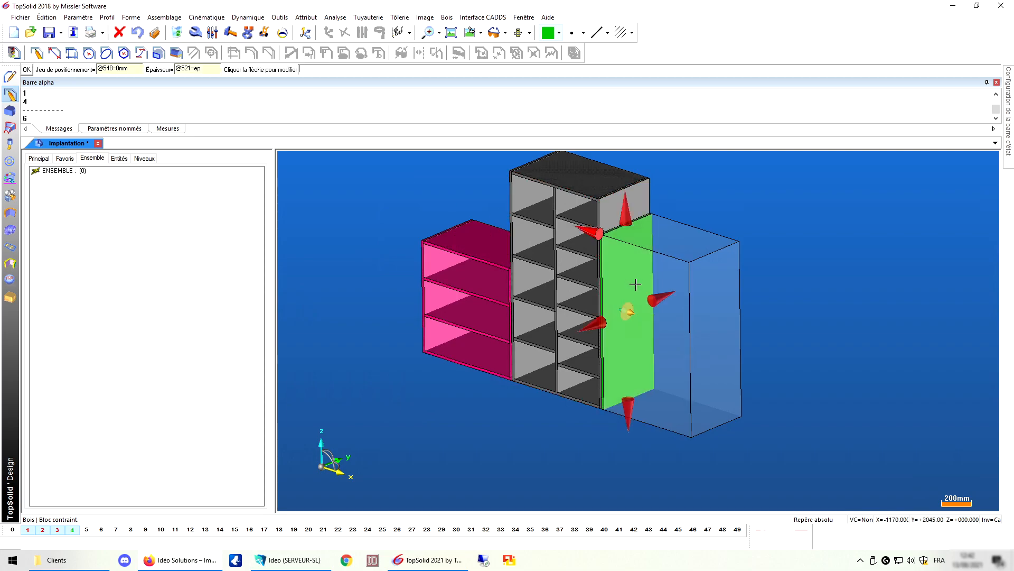
pyautogui.middleClick(783, 339)
pyautogui.click(724, 325)
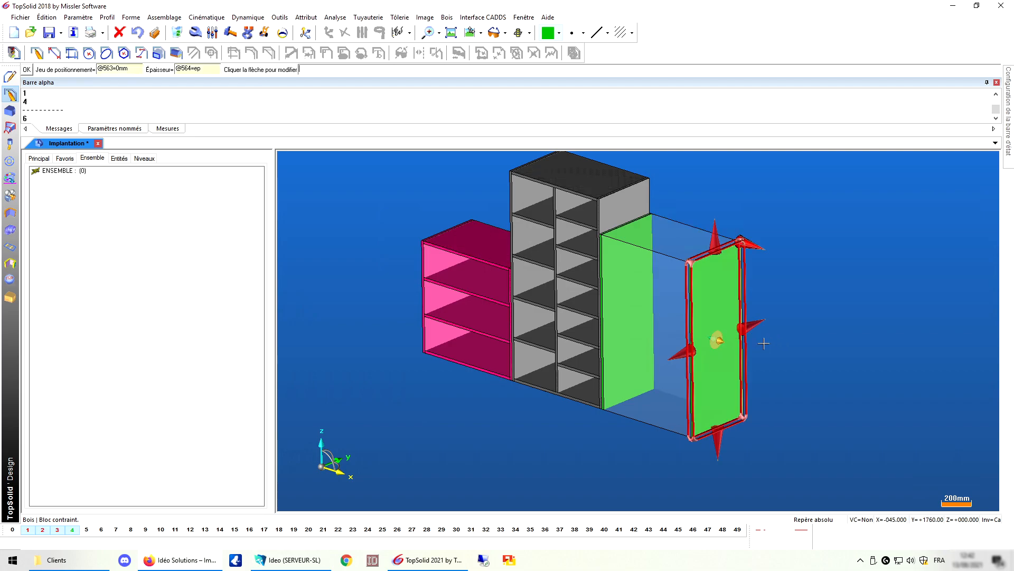
pyautogui.middleClick(785, 347)
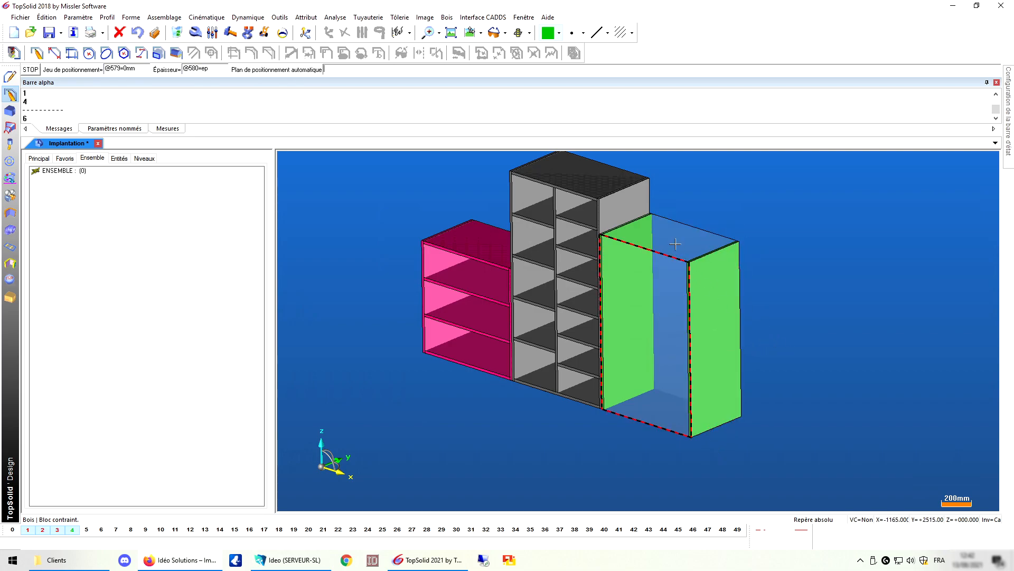
# Create the third cabinet's top panel of thickness ep on the volume's upper face and limit its ends to the two side panels
pyautogui.click(673, 239)
pyautogui.scroll(2, 634, 216)
pyautogui.click(624, 229)
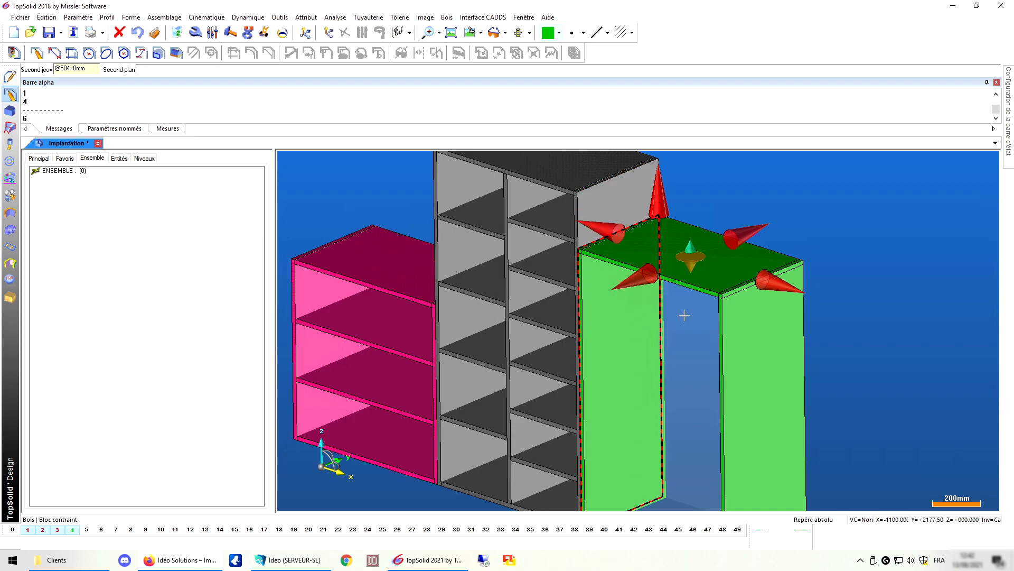
pyautogui.click(643, 313)
pyautogui.click(776, 284)
pyautogui.click(770, 311)
pyautogui.scroll(-2, 751, 301)
pyautogui.click(728, 294)
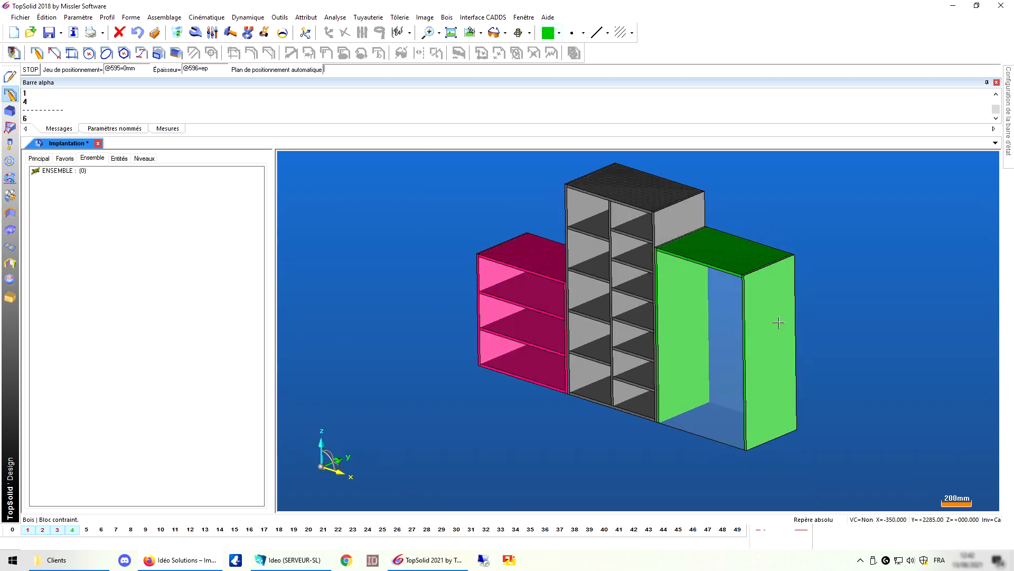
# Create the third cabinet's bottom panel of thickness ep on the volume's lower face and limit its ends to the two side panels
pyautogui.click(705, 433)
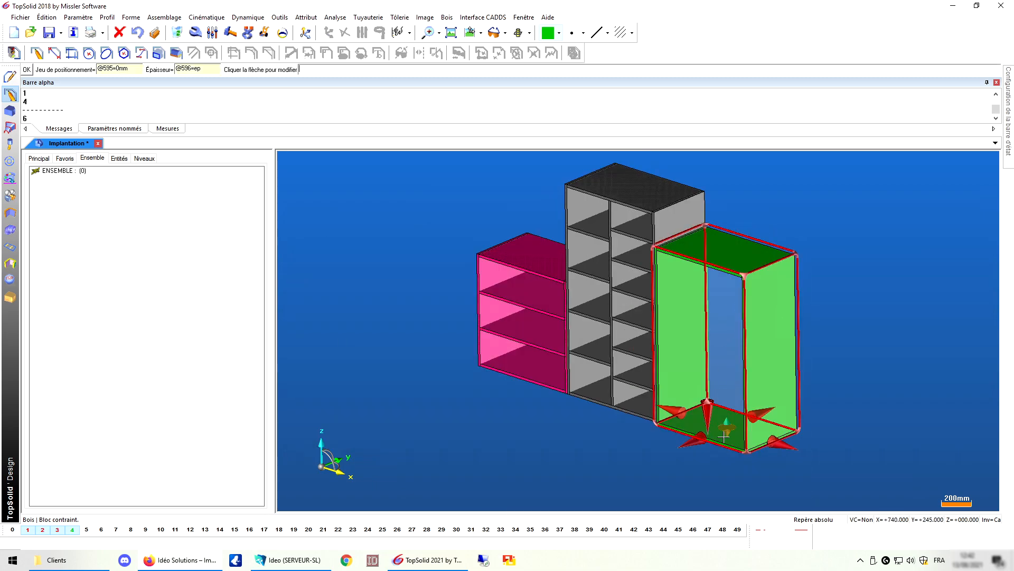
pyautogui.scroll(2, 705, 433)
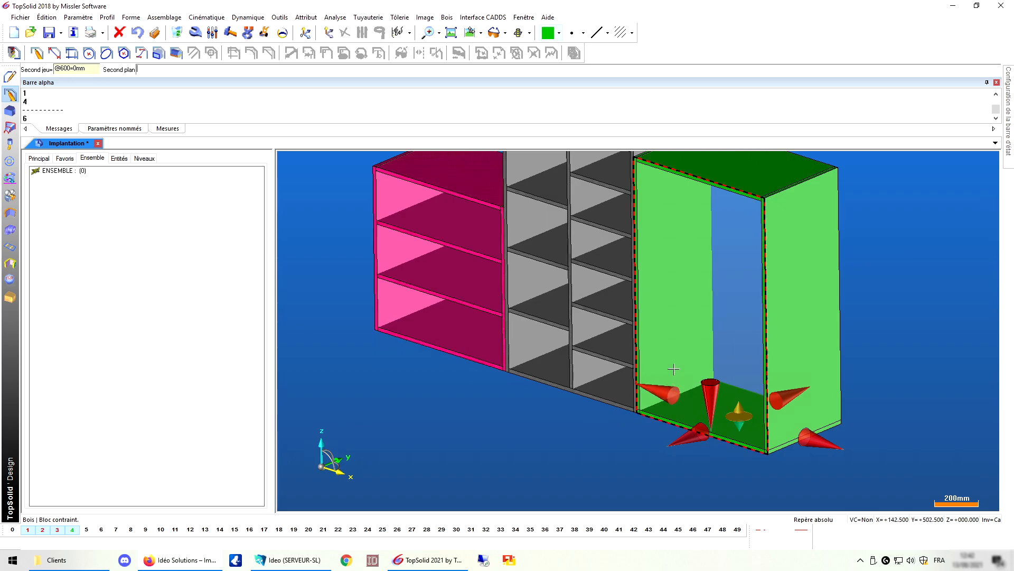
pyautogui.click(810, 438)
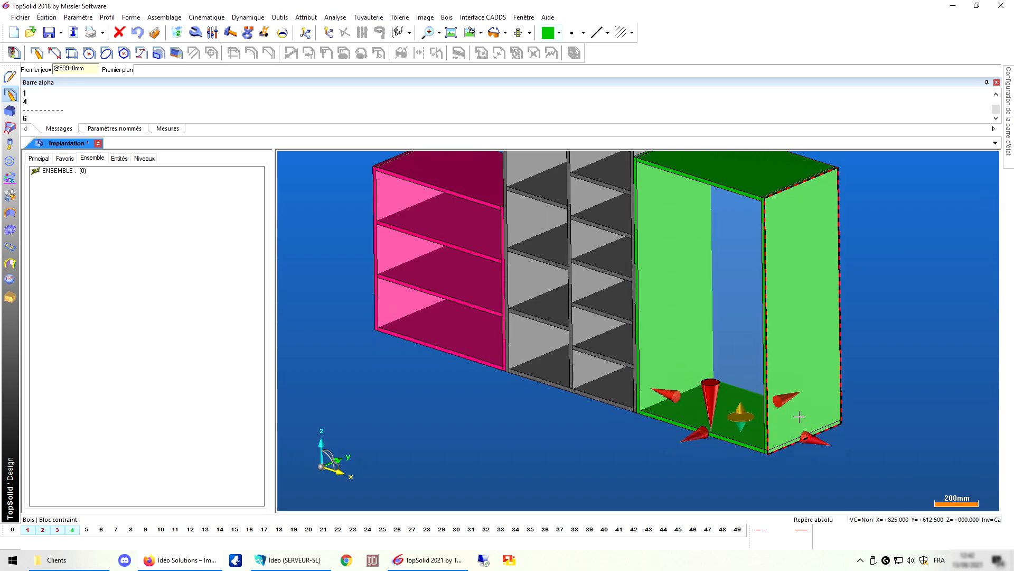
pyautogui.click(799, 417)
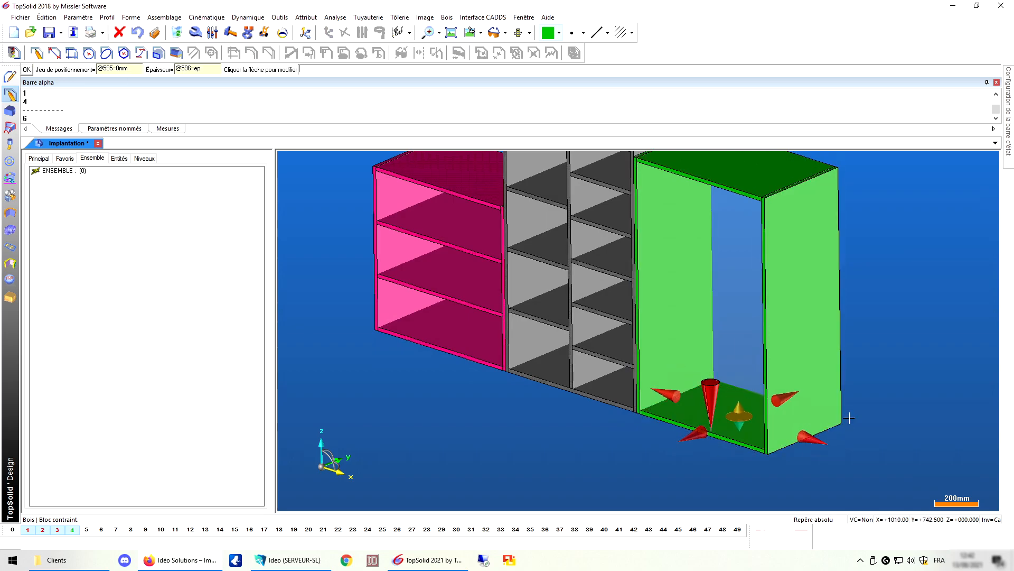
pyautogui.middleClick(865, 406)
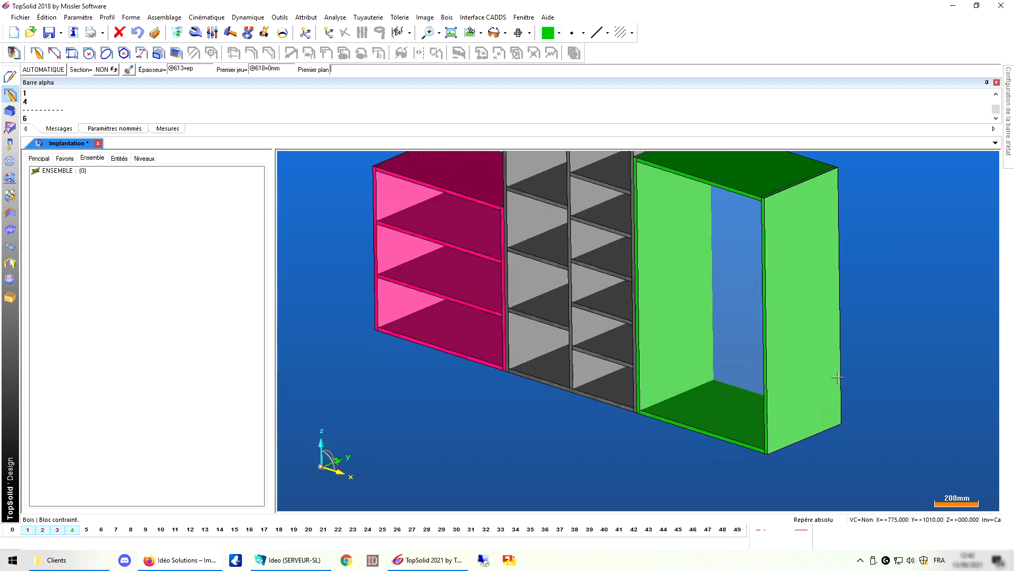
# Create the green cabinet's back panel as a constrained block of thickness ep, bounded by the top, bottom and side panels and positioned on the volume's rear face
pyautogui.click(749, 182)
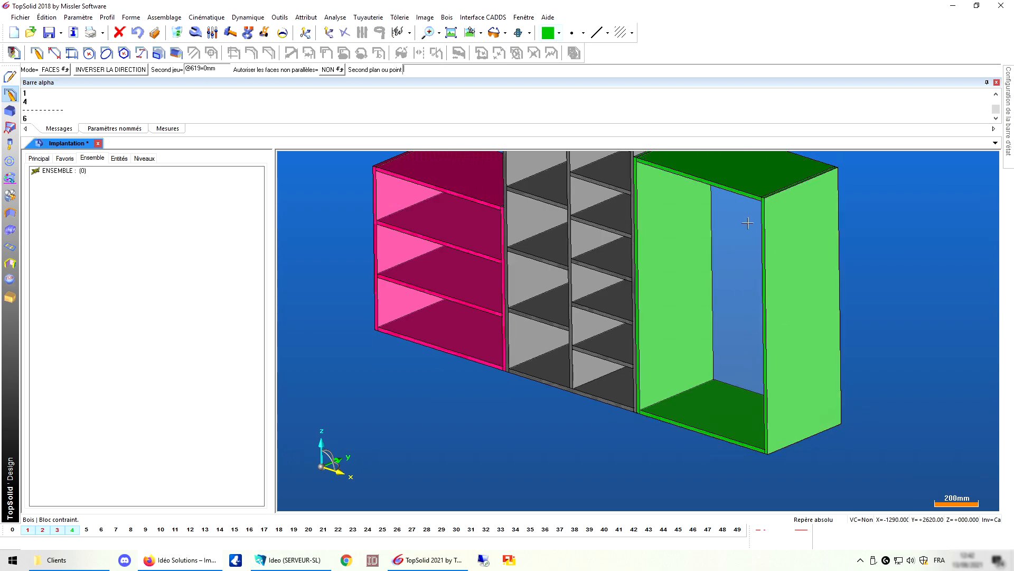
pyautogui.click(742, 414)
pyautogui.click(685, 302)
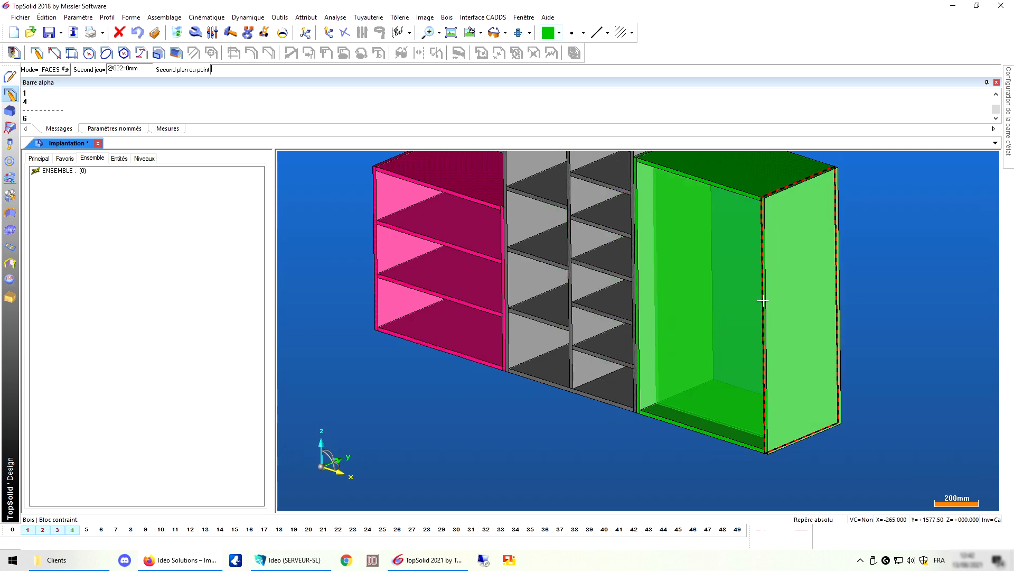
pyautogui.click(763, 301)
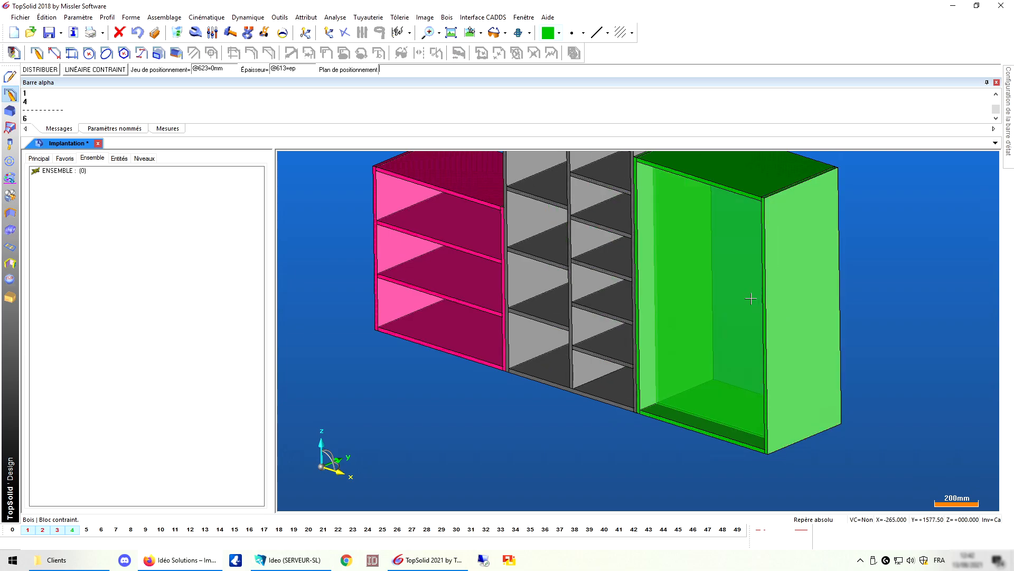
pyautogui.click(754, 239)
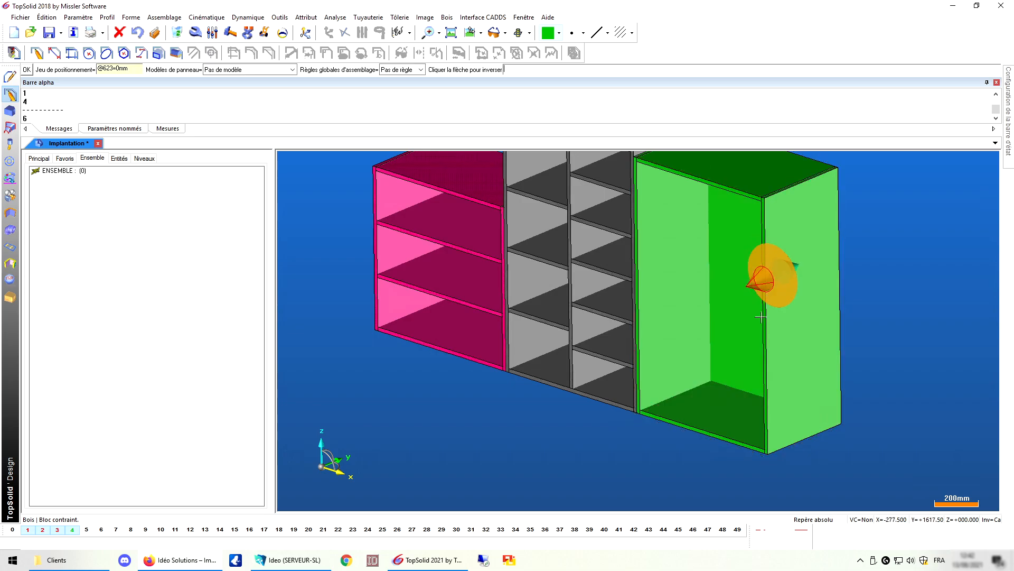
pyautogui.scroll(-2, 824, 312)
pyautogui.moveTo(824, 310)
pyautogui.mouseDown(button='middle')
pyautogui.moveTo(679, 305)
pyautogui.moveTo(828, 305)
pyautogui.moveTo(820, 297)
pyautogui.mouseUp(button='middle')
pyautogui.press('Return')
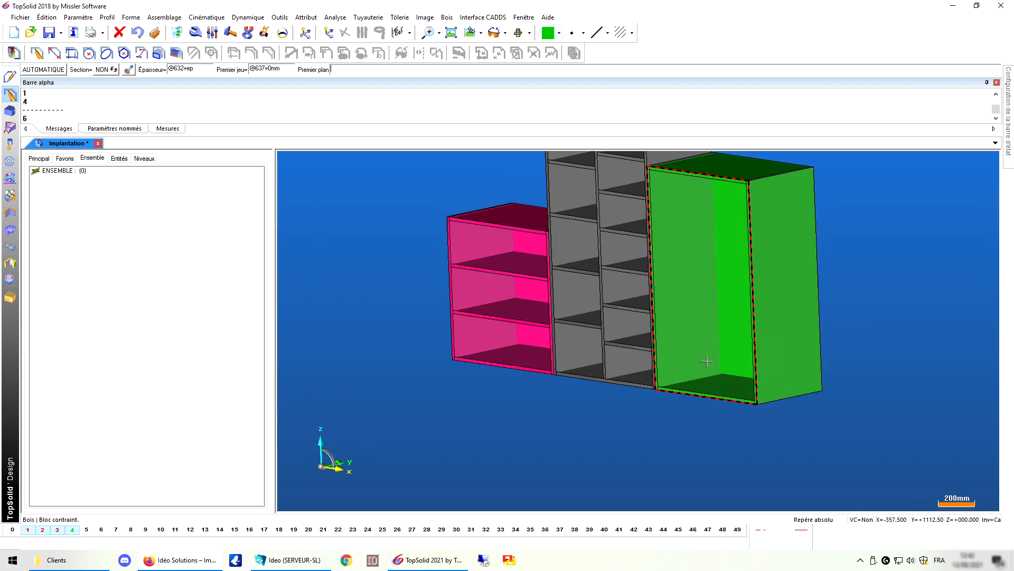
# Add a shelf of thickness ep to the green cabinet between the side panels, back panel and front, offset 250 mm above the bottom panel
pyautogui.click(688, 329)
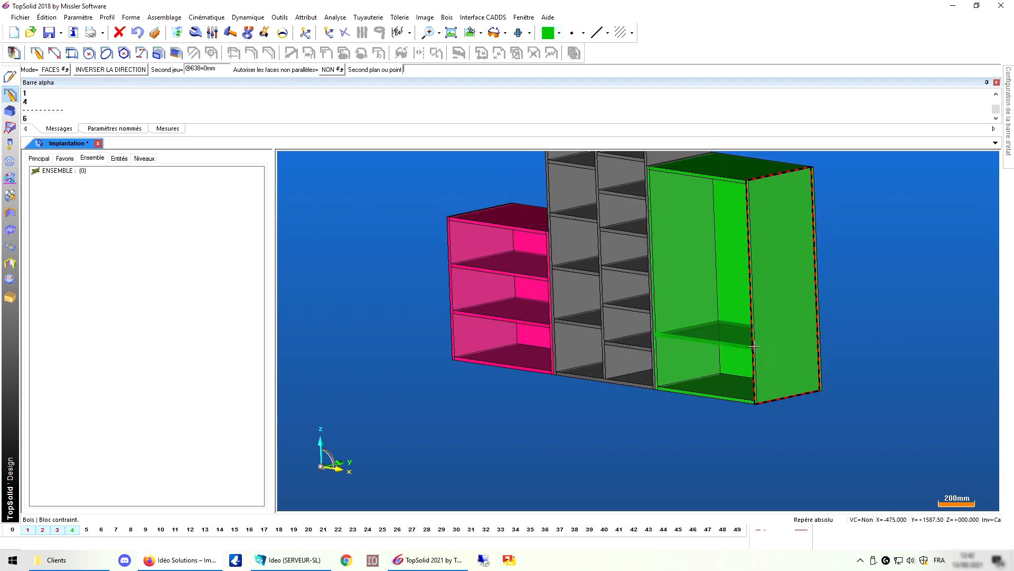
pyautogui.click(754, 346)
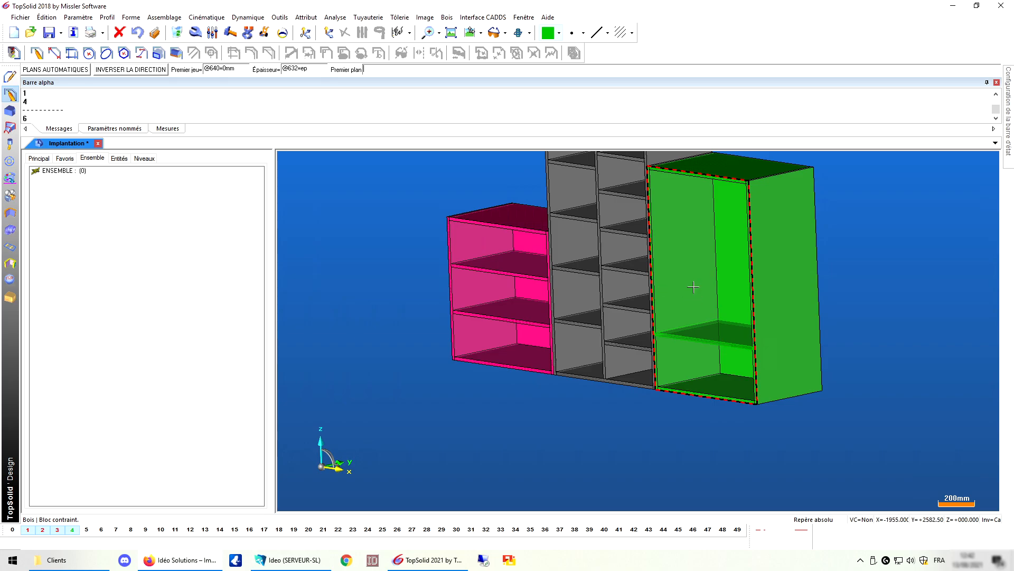
pyautogui.click(711, 260)
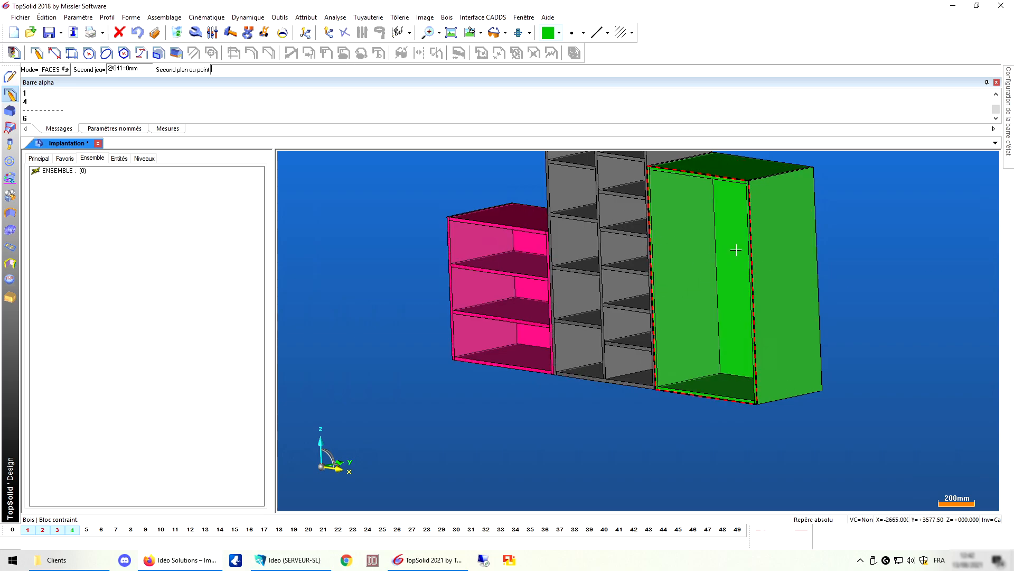
pyautogui.click(735, 250)
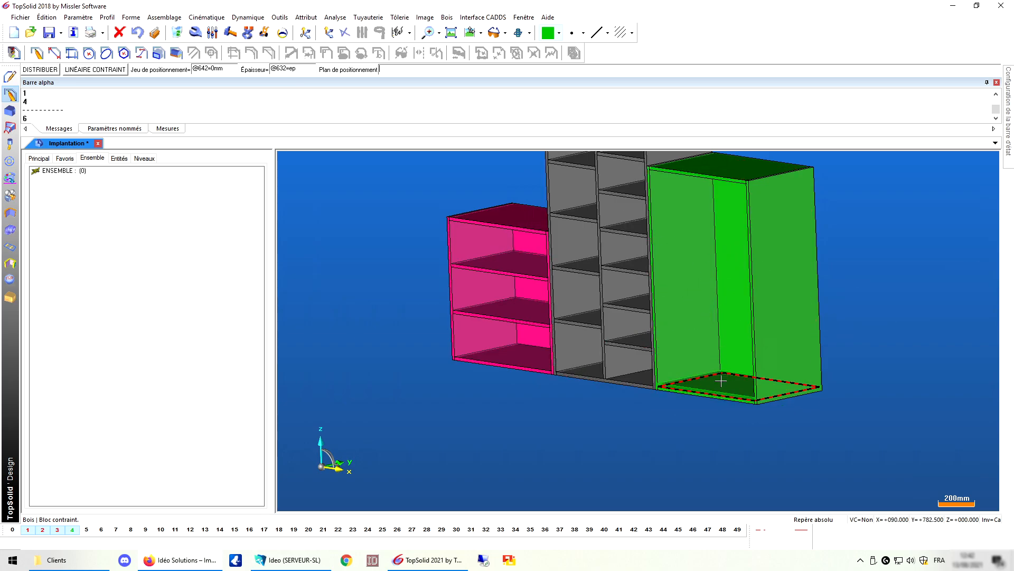
pyautogui.click(721, 385)
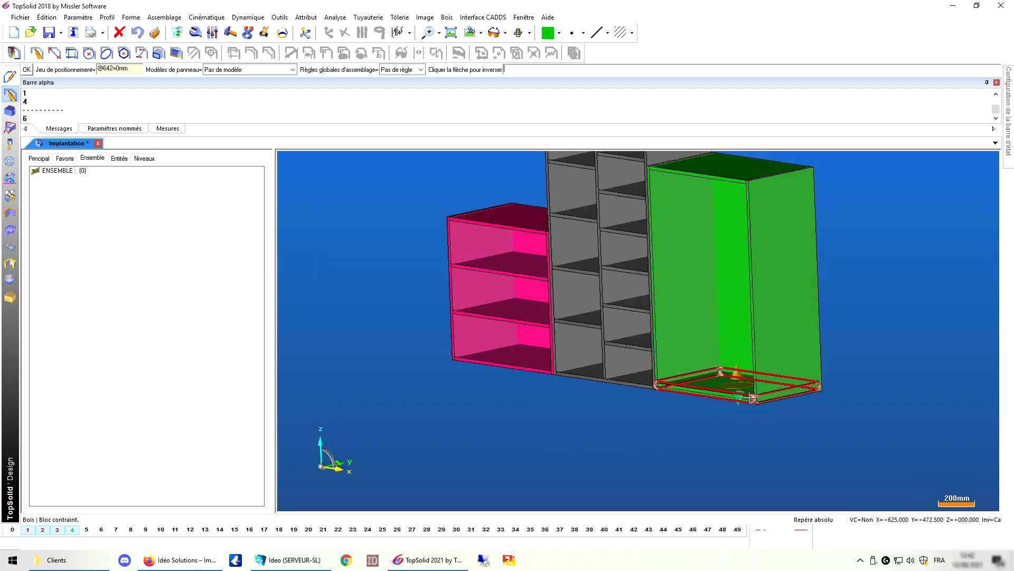
pyautogui.write('250')
pyautogui.press('Return')
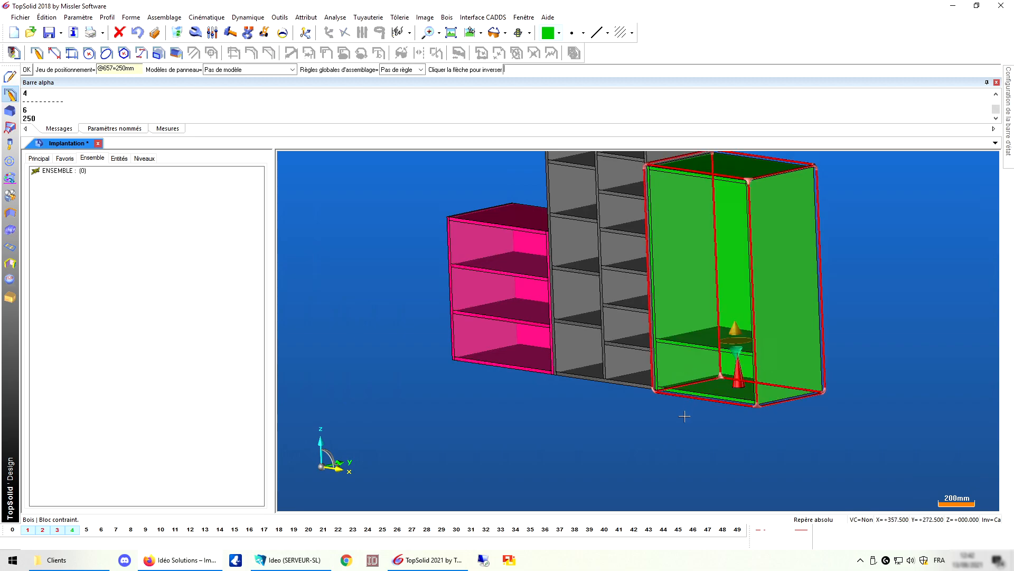
pyautogui.middleClick(681, 425)
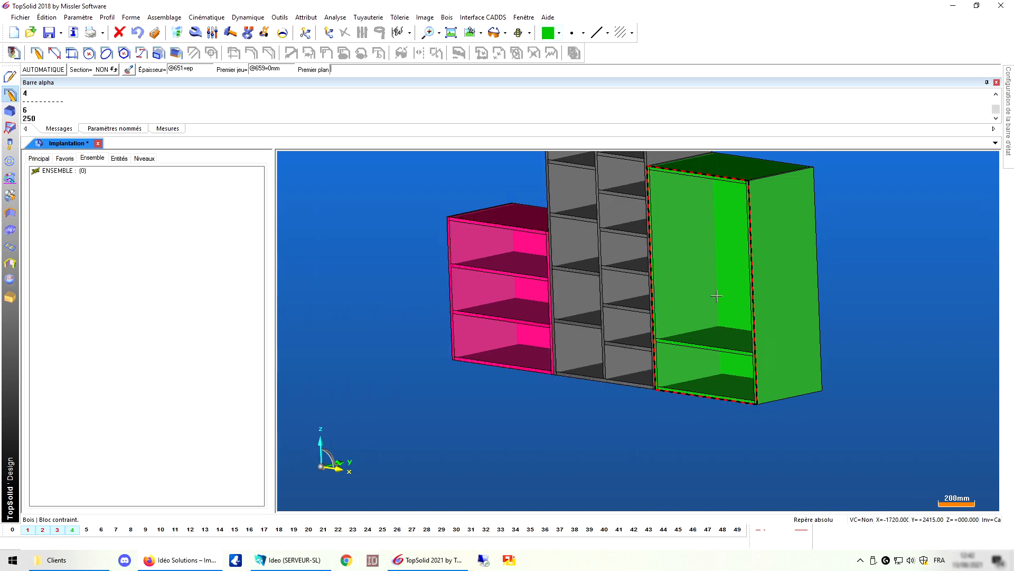
pyautogui.moveTo(803, 349)
pyautogui.mouseDown(button='middle')
pyautogui.moveTo(819, 322)
pyautogui.moveTo(797, 367)
pyautogui.mouseUp(button='middle')
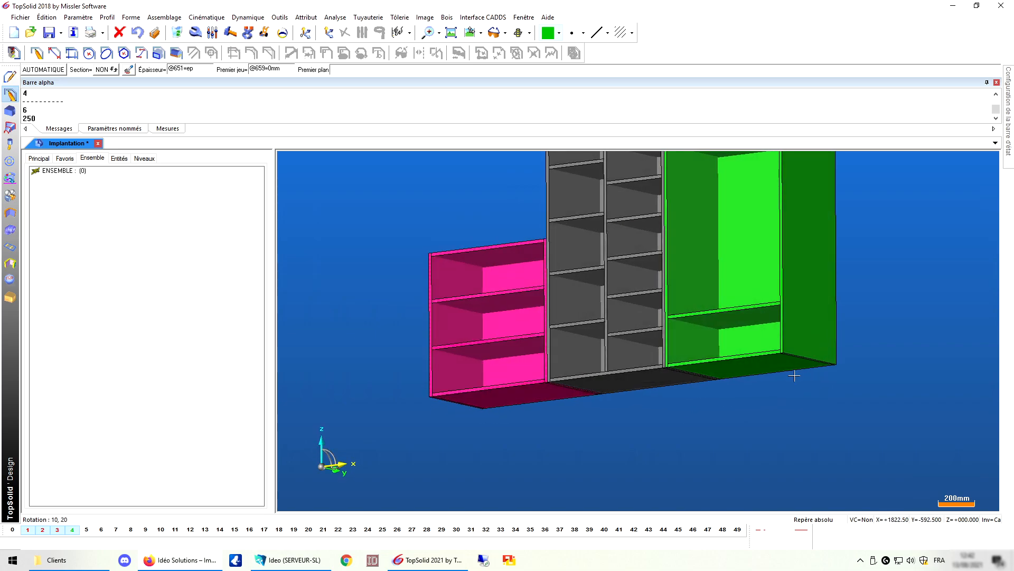
pyautogui.scroll(-4, 777, 385)
pyautogui.scroll(3, 766, 243)
pyautogui.scroll(1, 765, 243)
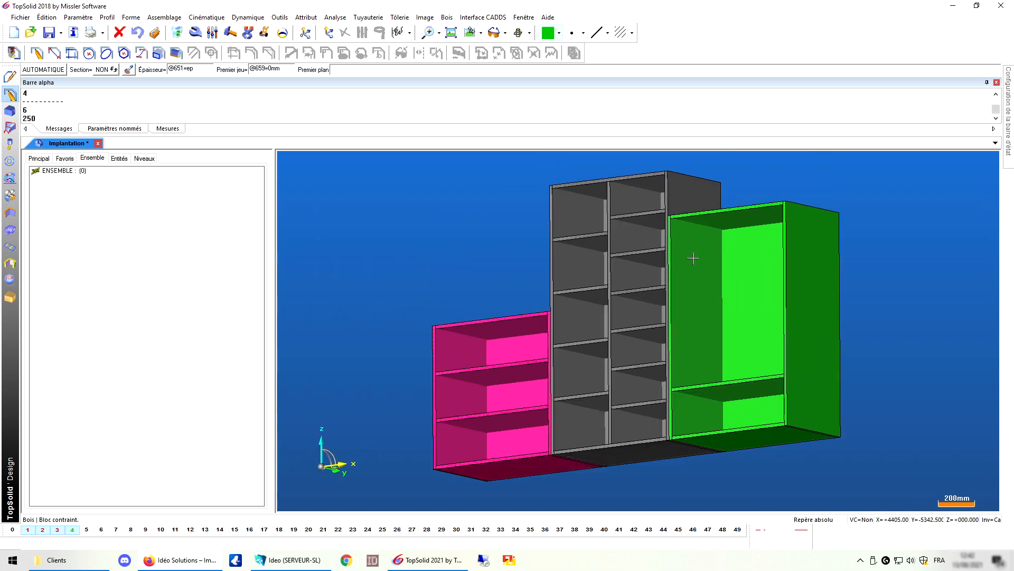
# Add an upper shelf of thickness ep to the green cabinet between its side panels, offset 250 mm below the top panel
pyautogui.click(693, 258)
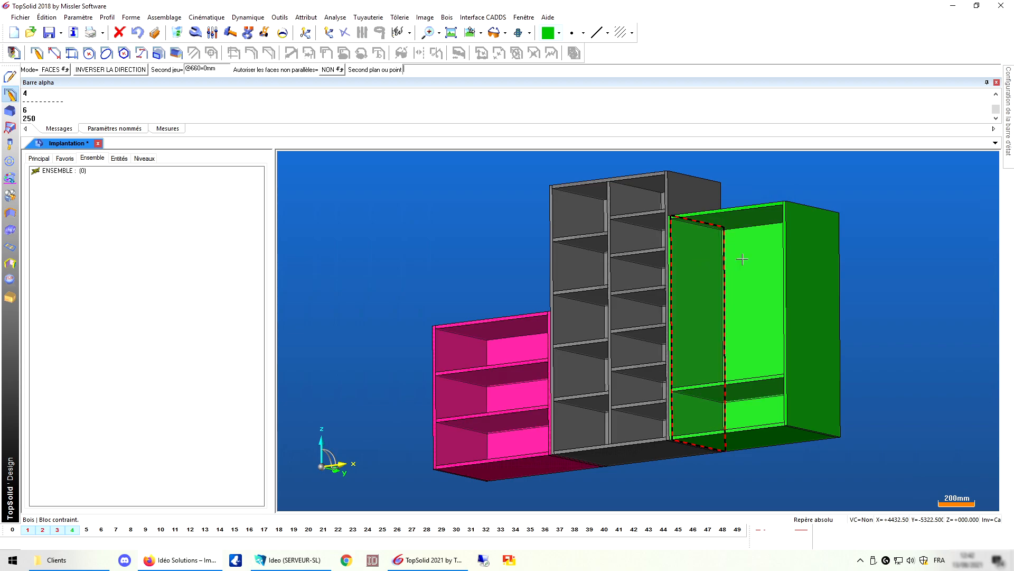
pyautogui.click(785, 258)
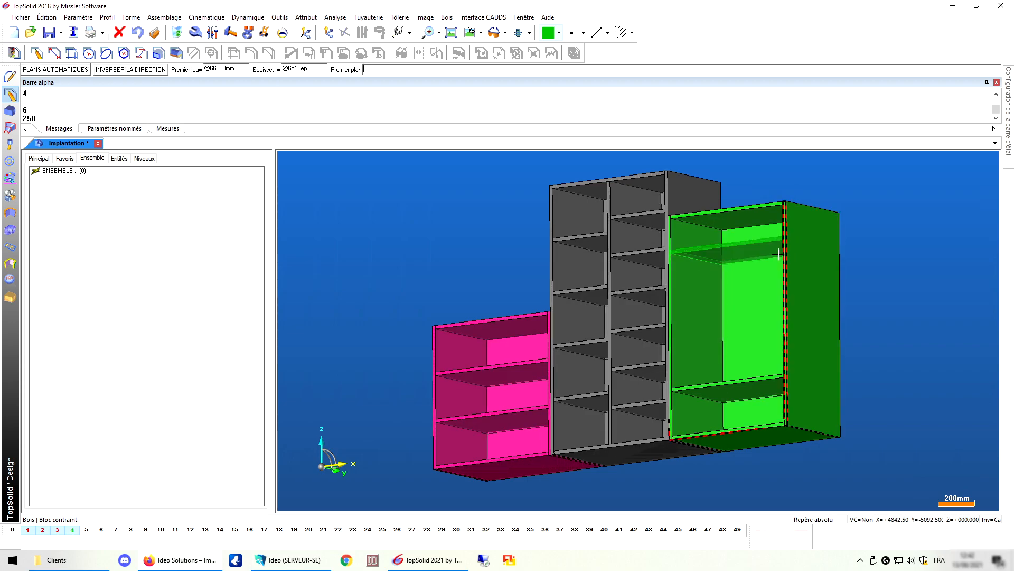
pyautogui.click(742, 259)
pyautogui.click(741, 275)
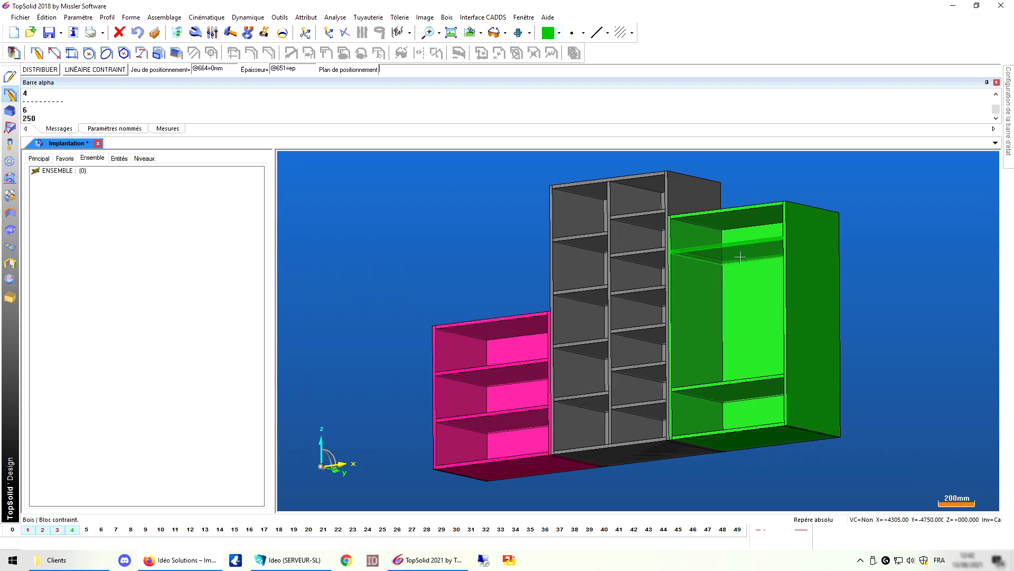
pyautogui.click(732, 223)
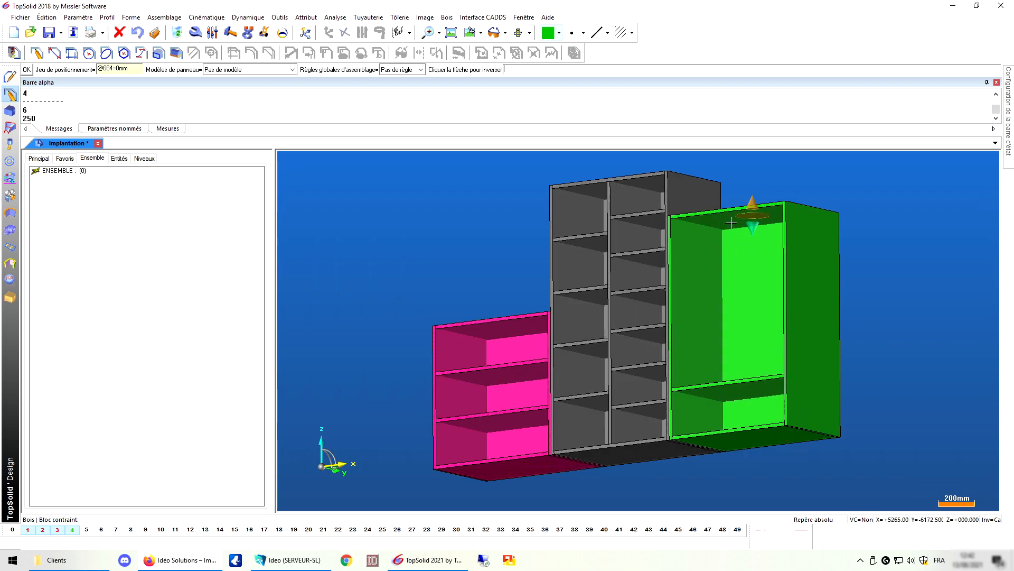
pyautogui.click(750, 203)
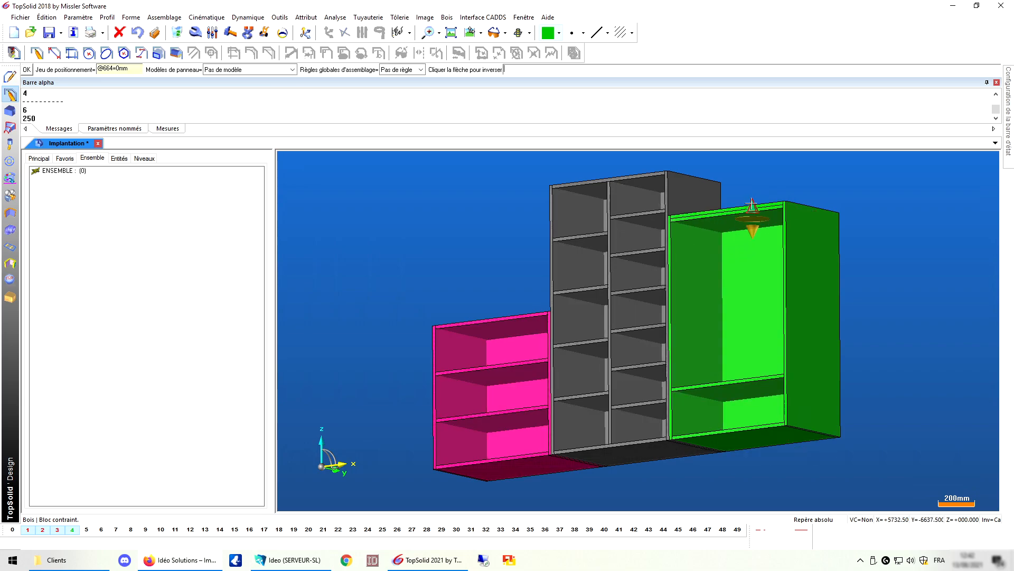
pyautogui.press('Return')
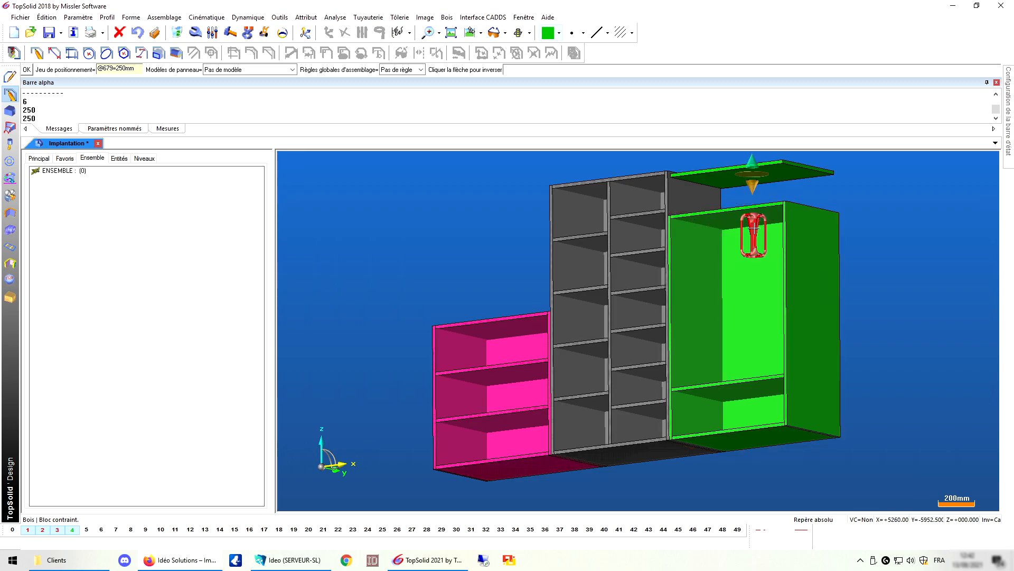
pyautogui.click(754, 227)
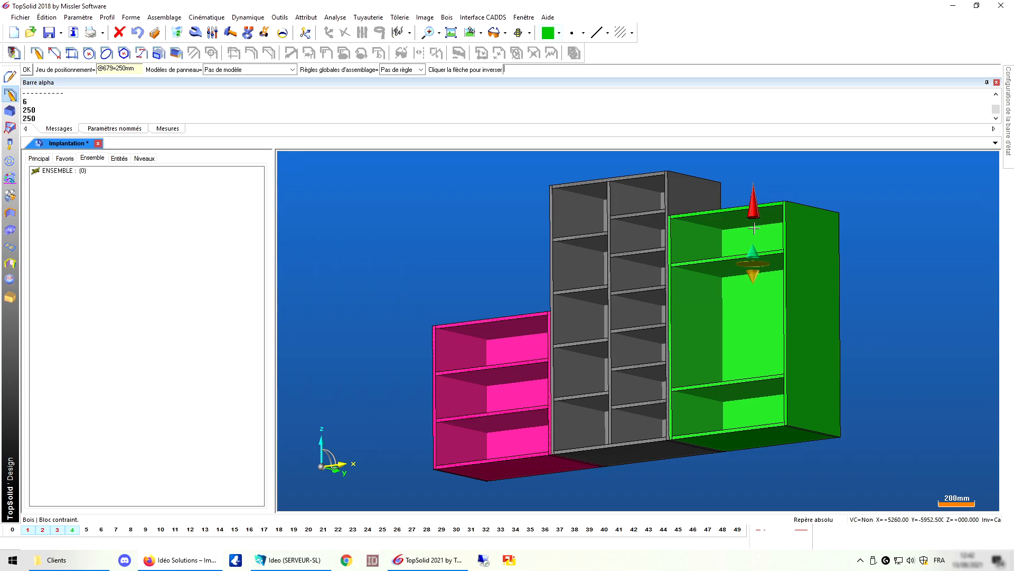
pyautogui.press('Return')
# Add a vertical divider of thickness ep between the green cabinet's two shelves, offset 250 mm from the side panel adjoining the grey cabinet
pyautogui.moveTo(806, 305)
pyautogui.mouseDown(button='middle')
pyautogui.moveTo(808, 326)
pyautogui.moveTo(809, 317)
pyautogui.mouseUp(button='middle')
pyautogui.scroll(-2, 808, 317)
pyautogui.scroll(2, 786, 374)
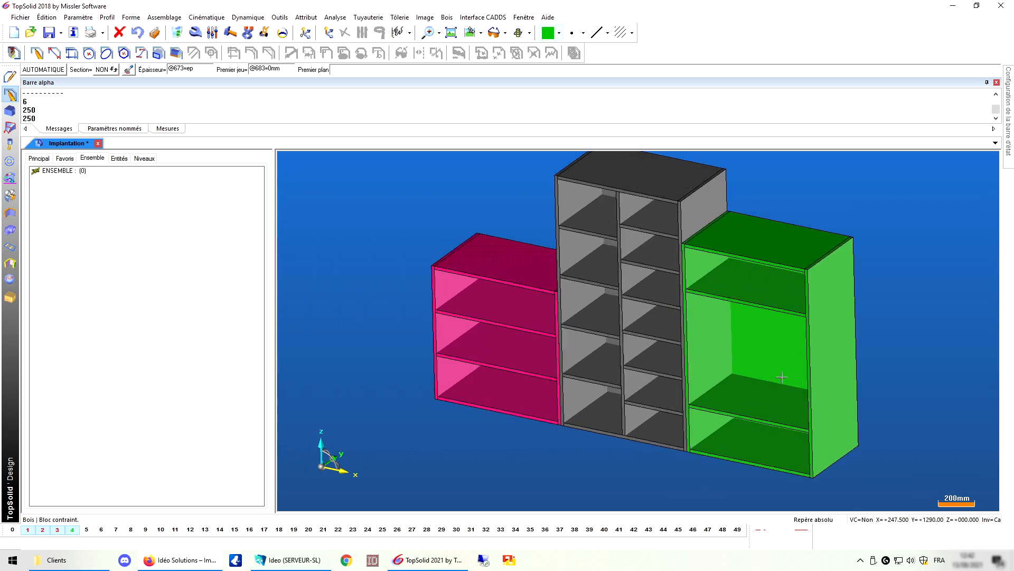
pyautogui.click(754, 337)
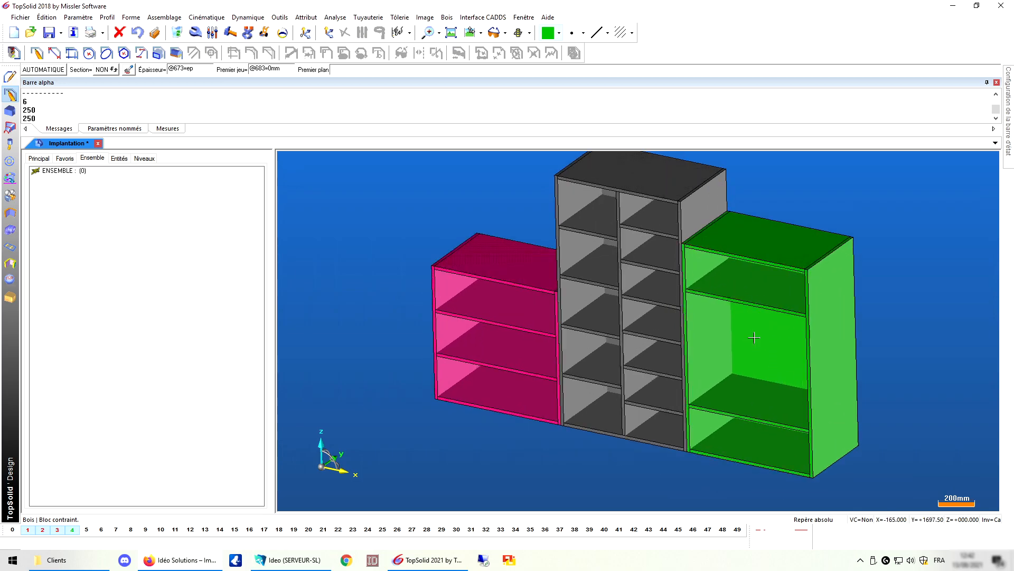
pyautogui.click(786, 328)
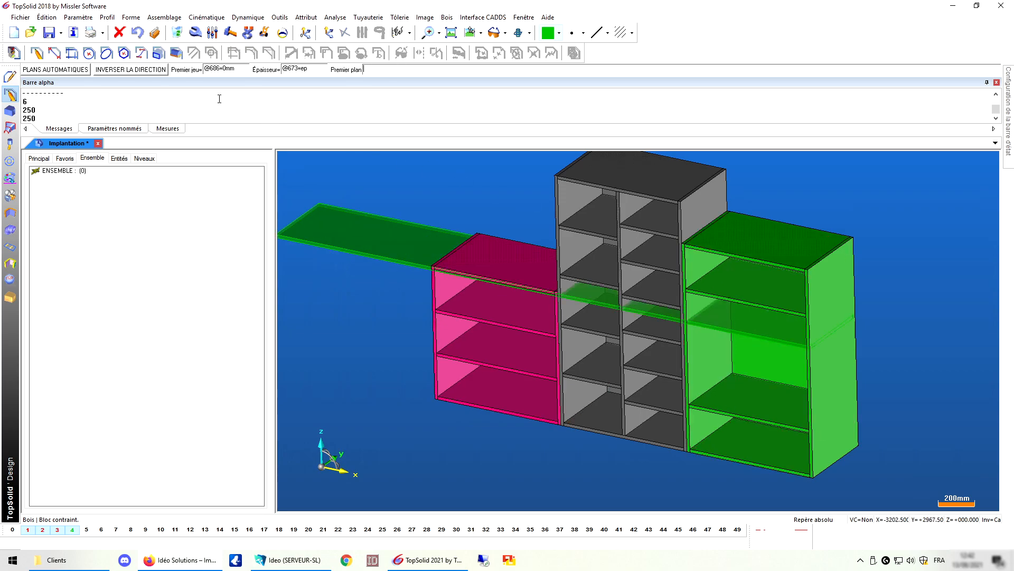
pyautogui.click(156, 72)
pyautogui.click(758, 407)
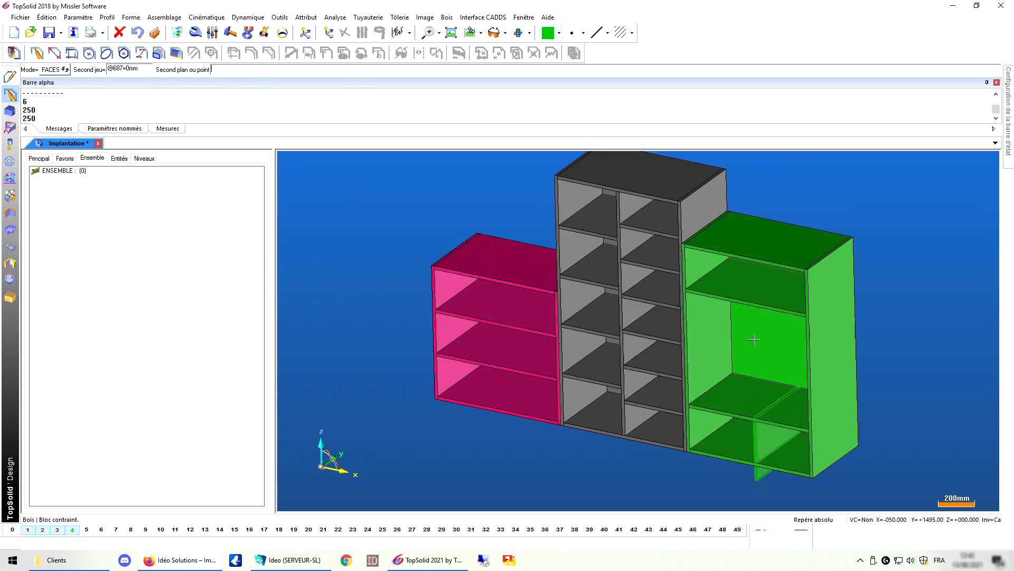
pyautogui.click(736, 300)
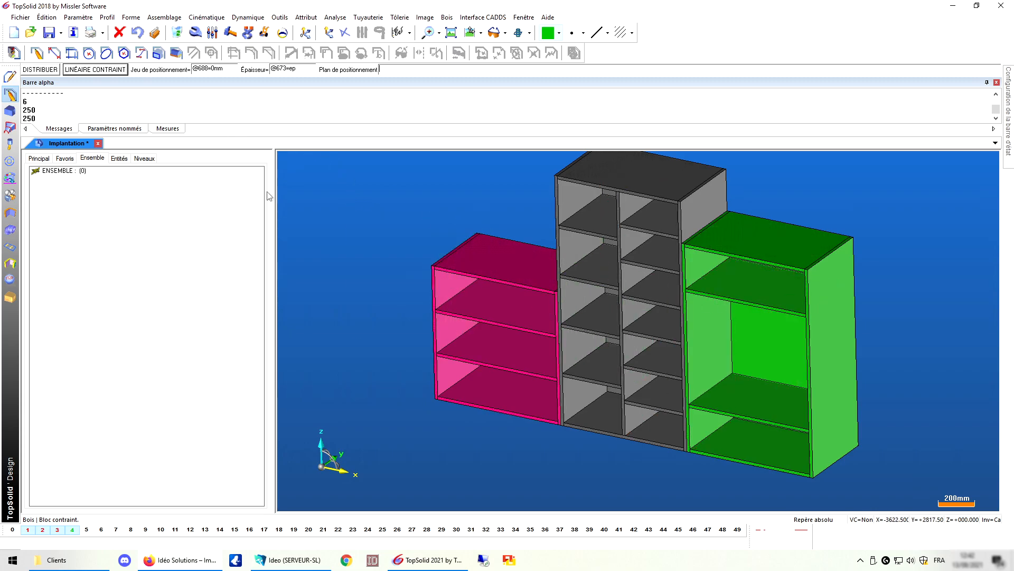
pyautogui.click(703, 321)
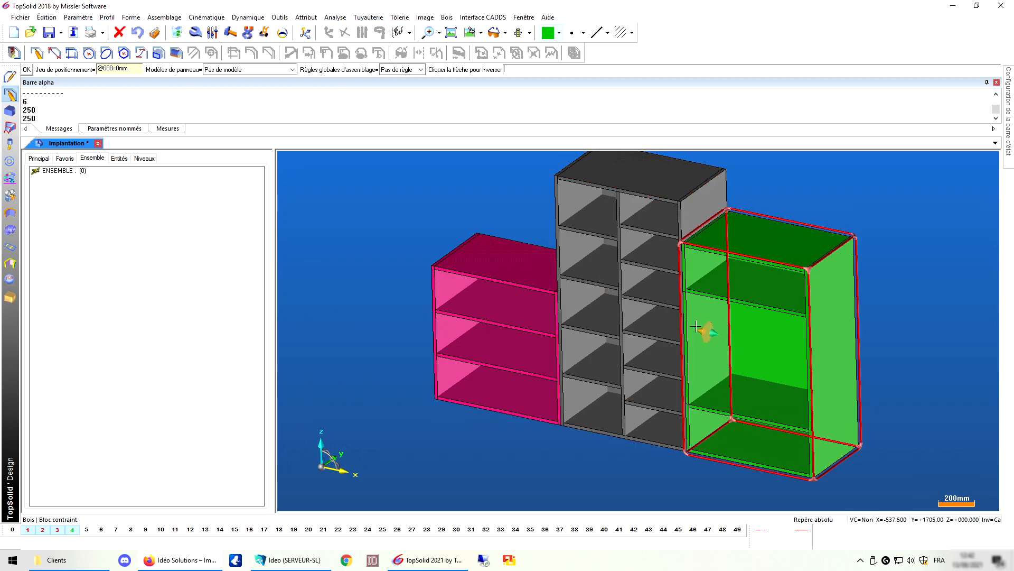
pyautogui.click(707, 330)
pyautogui.write('250')
pyautogui.press('Return')
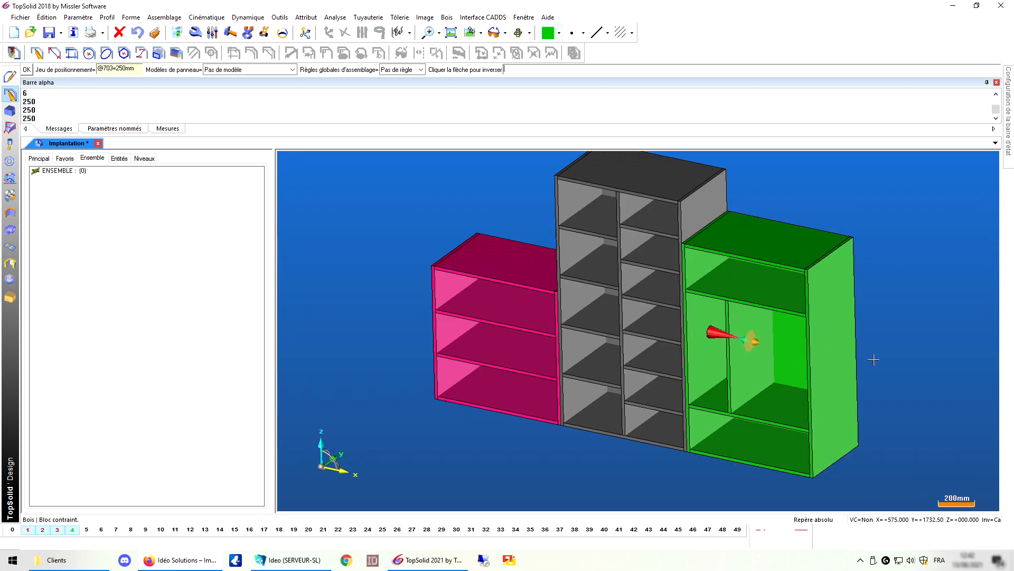
pyautogui.press('Return')
# Add a second vertical divider of thickness ep between the green cabinet's shelves, offset 250 mm inward from the outer side panel
pyautogui.moveTo(885, 355); pyautogui.dragTo(914, 342, button='middle')
pyautogui.scroll(3, 906, 359)
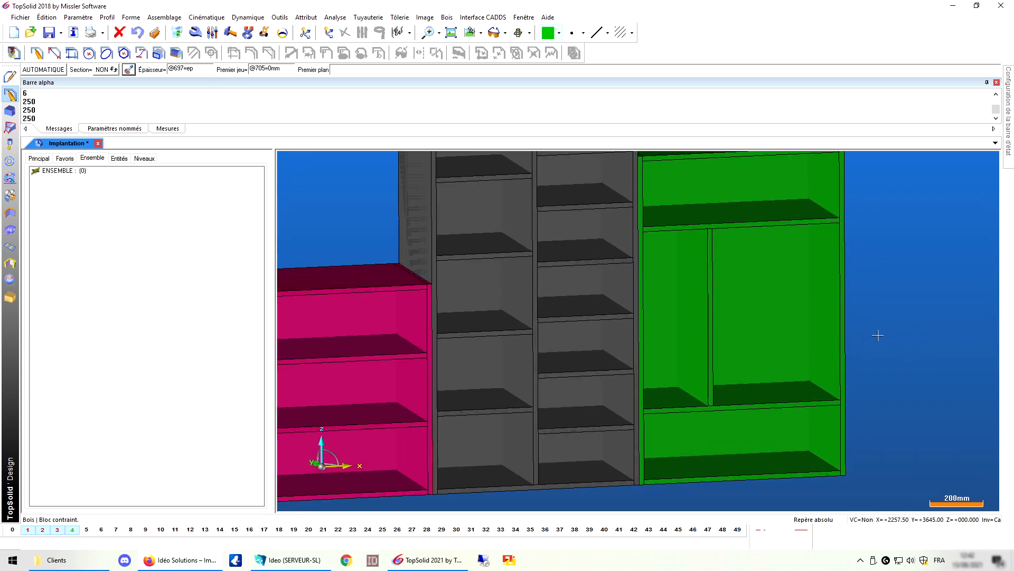
pyautogui.click(790, 289)
pyautogui.click(790, 288)
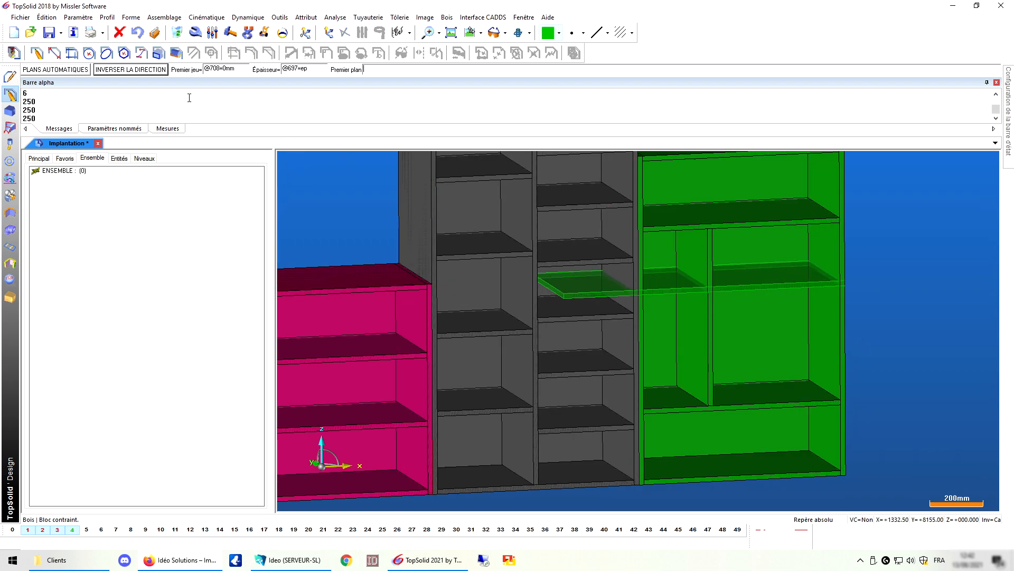
pyautogui.click(763, 393)
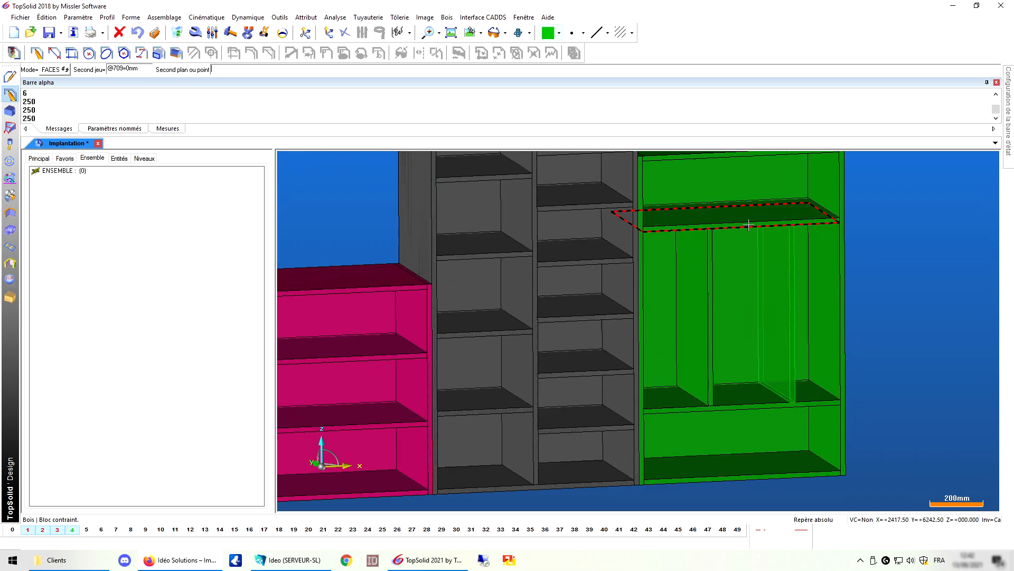
pyautogui.click(750, 226)
pyautogui.click(837, 299)
pyautogui.write('250')
pyautogui.press('Return')
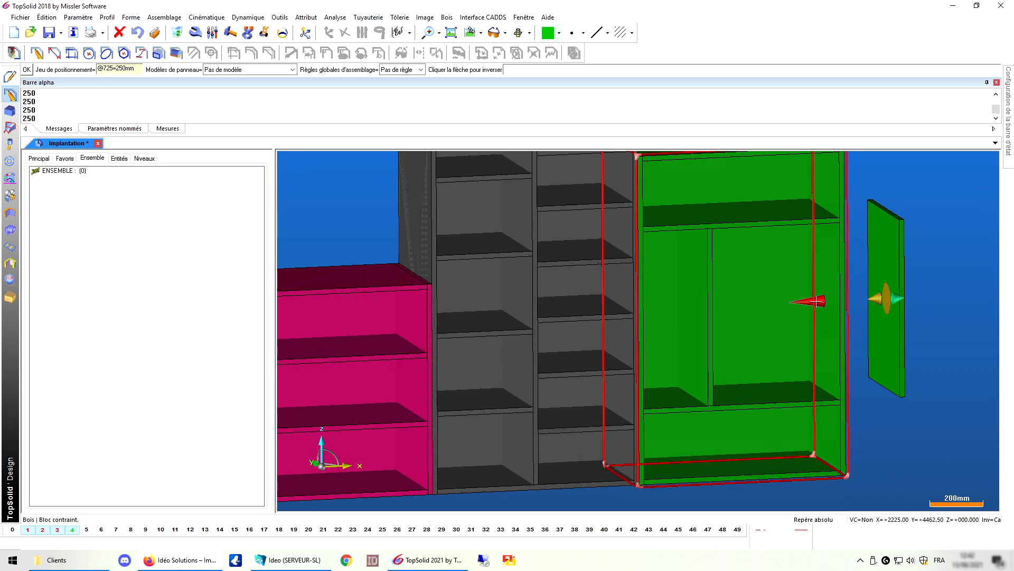
pyautogui.click(816, 300)
# Make level 5 current with dark blue as the colour, showing the room on level 0 and hiding level 1
pyautogui.scroll(-3, 817, 304)
pyautogui.middleClick(848, 339)
pyautogui.moveTo(849, 339); pyautogui.dragTo(709, 336, button='middle')
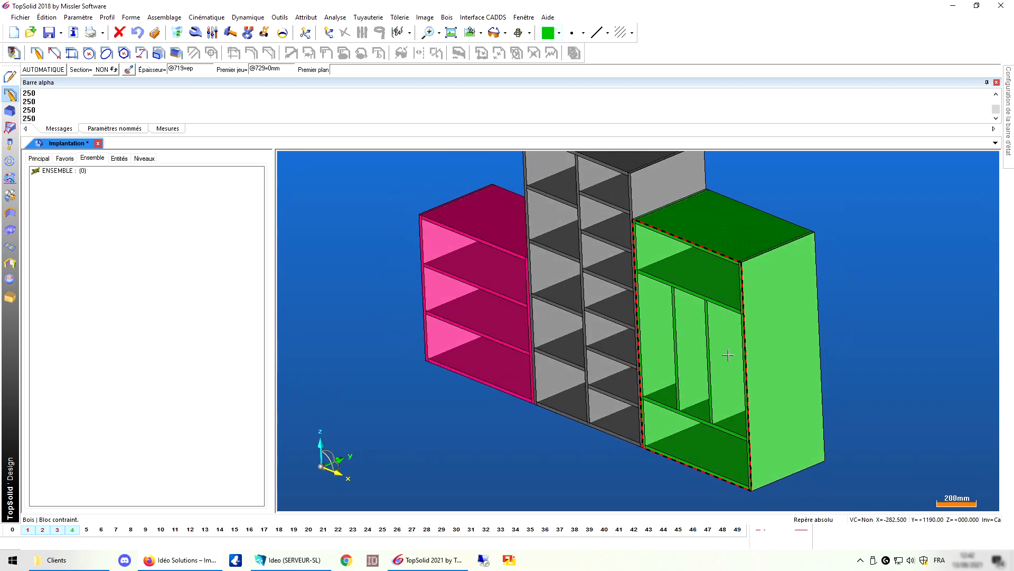
pyautogui.scroll(-3, 728, 355)
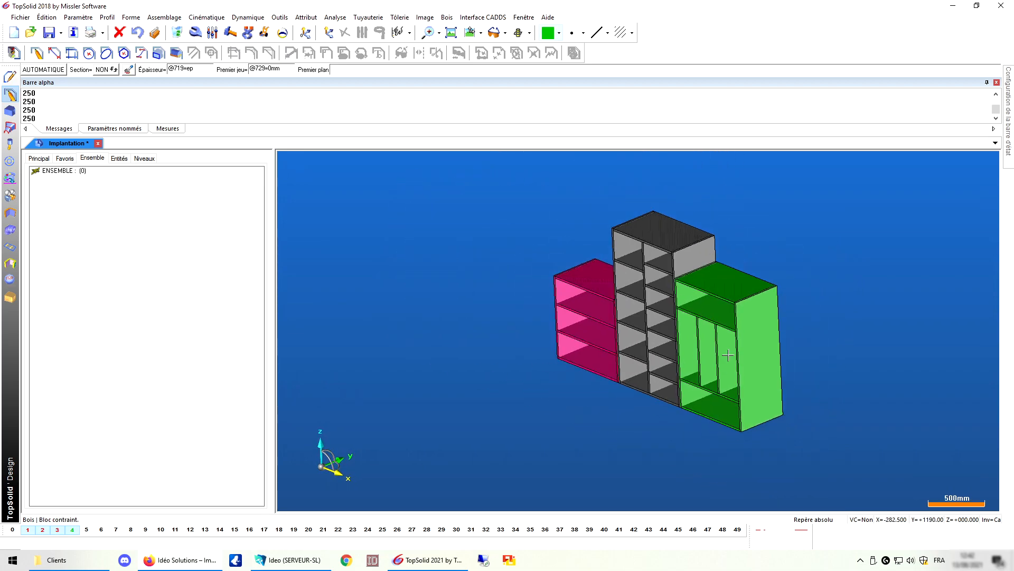
pyautogui.click(87, 531)
pyautogui.click(13, 530)
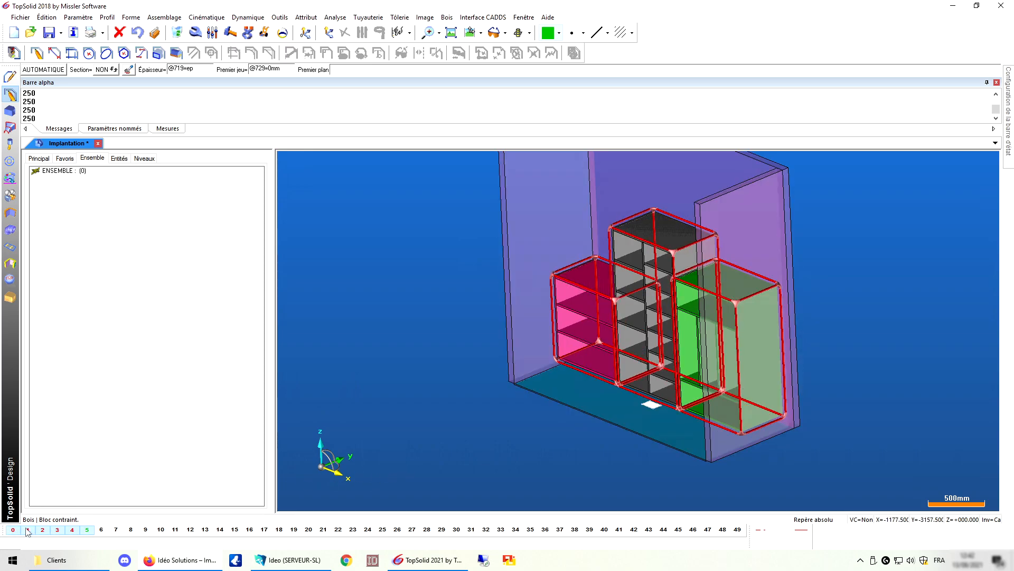
pyautogui.moveTo(493, 431); pyautogui.dragTo(473, 417, button='middle')
pyautogui.moveTo(472, 411)
pyautogui.mouseDown(button='middle')
pyautogui.moveTo(478, 402)
pyautogui.moveTo(540, 411)
pyautogui.moveTo(481, 410)
pyautogui.mouseUp(button='middle')
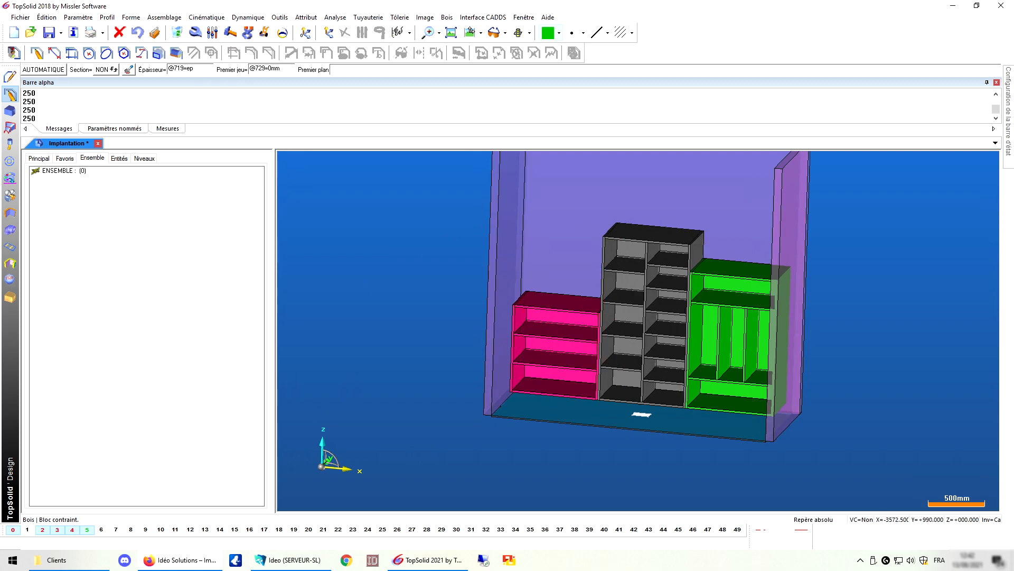
pyautogui.click(559, 34)
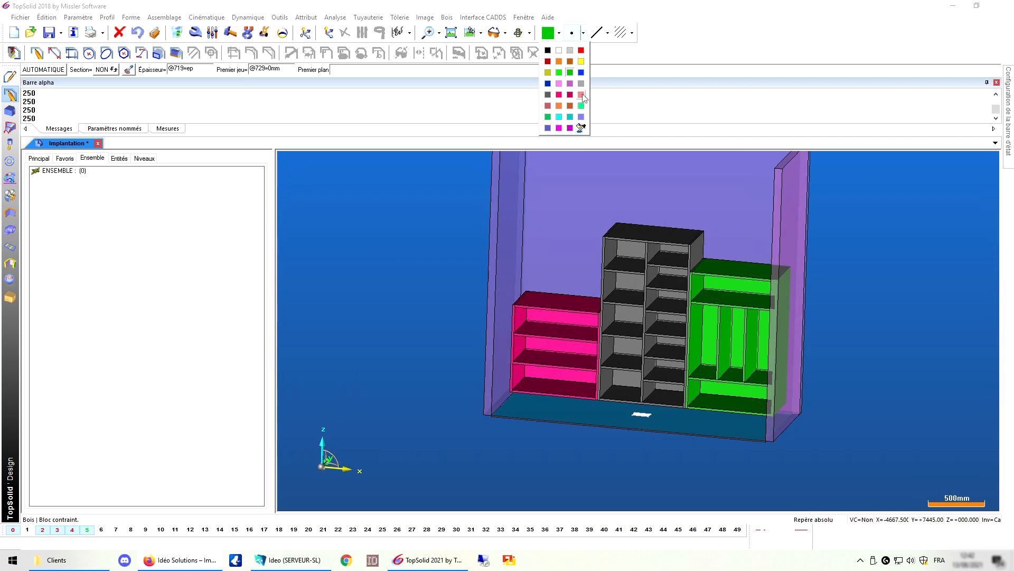
pyautogui.click(548, 83)
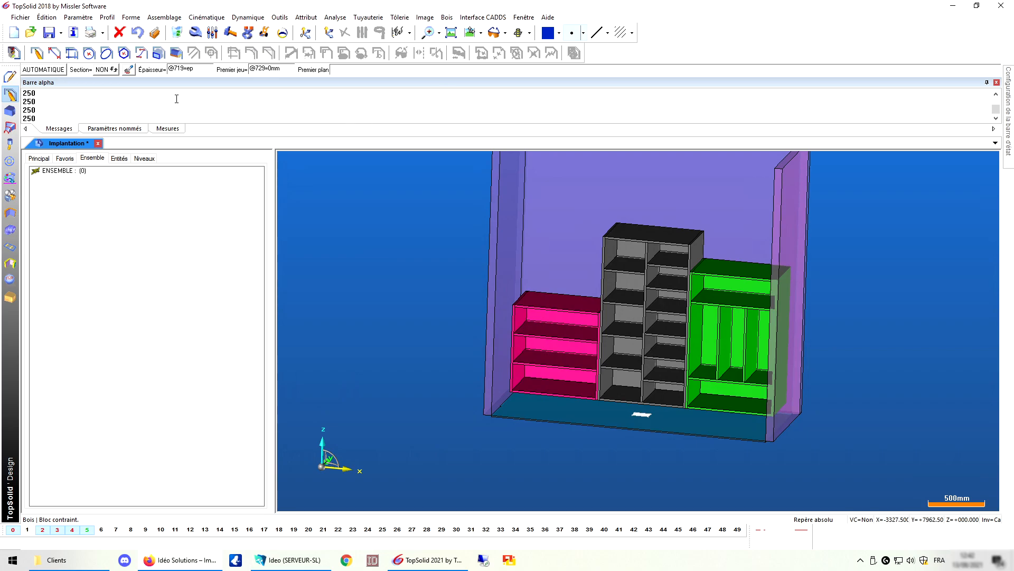
# Measure the distance between the inner faces of the room's two side walls
pyautogui.click(335, 18)
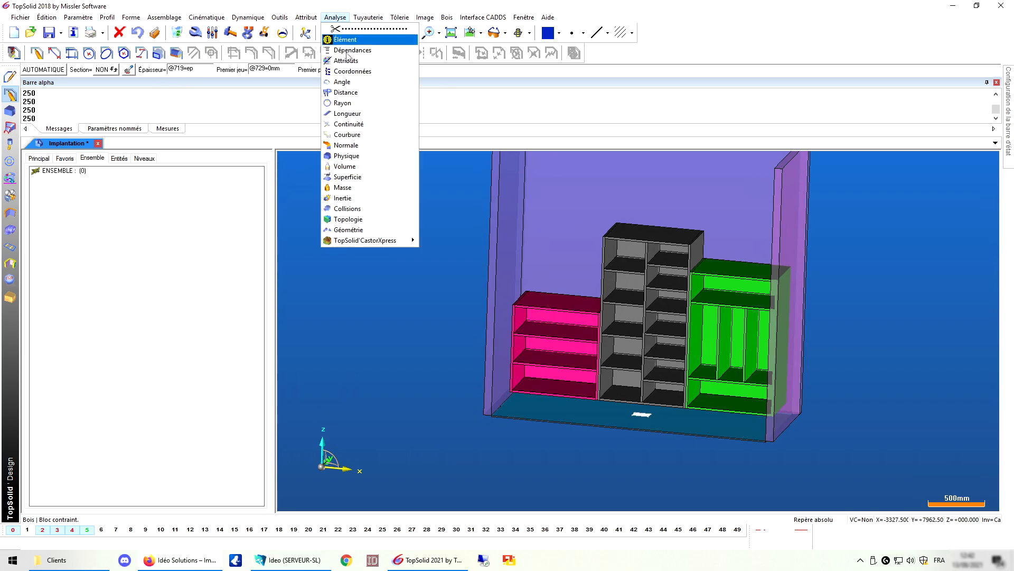
pyautogui.click(350, 93)
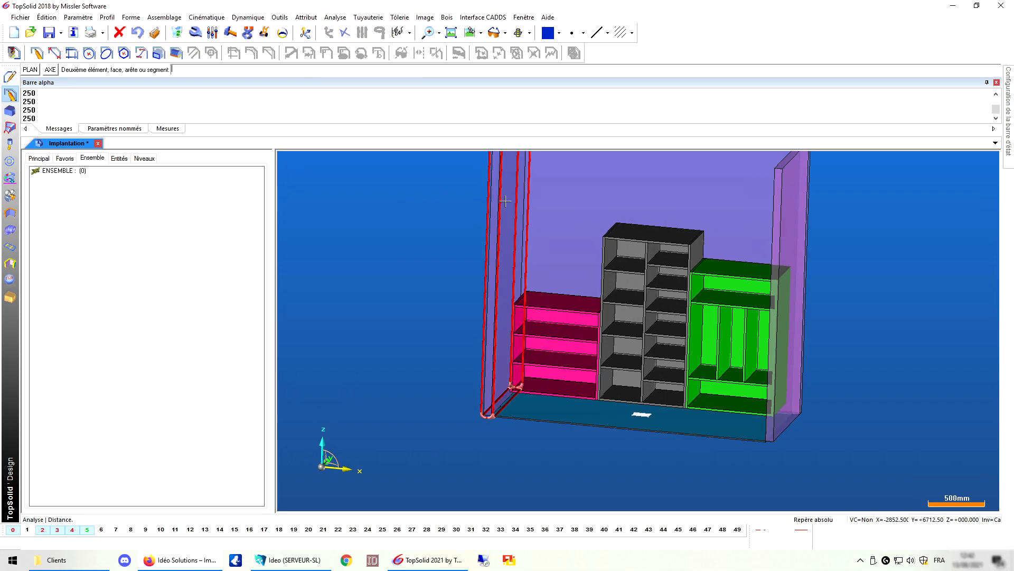
pyautogui.moveTo(380, 219); pyautogui.dragTo(699, 222, button='middle')
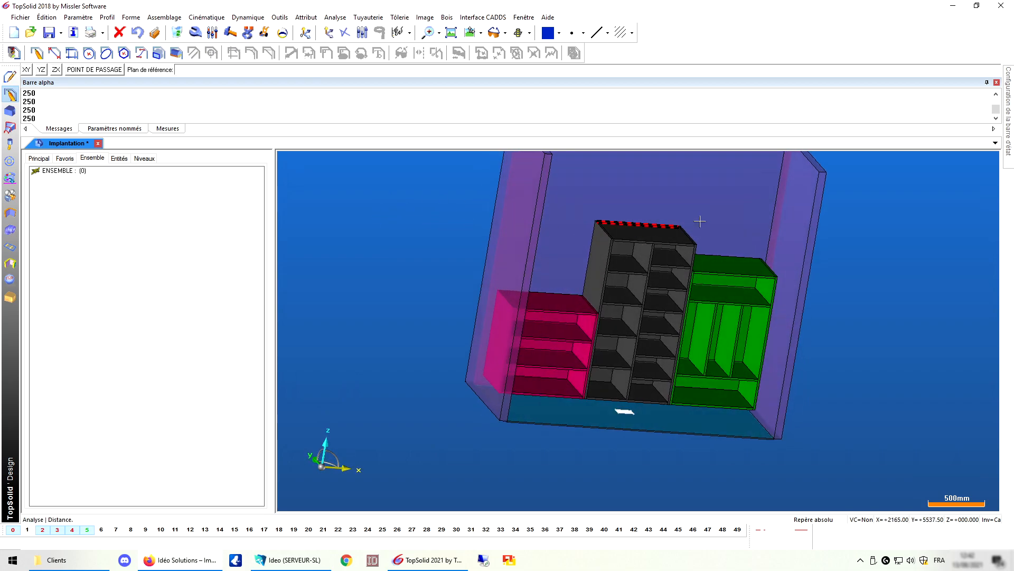
pyautogui.click(793, 210)
pyautogui.moveTo(493, 197); pyautogui.dragTo(667, 349, button='middle')
# Start a constrained block and display the transparent volumes on level 1 instead of the cabinets on levels 2, 3 and 4
pyautogui.click(447, 17)
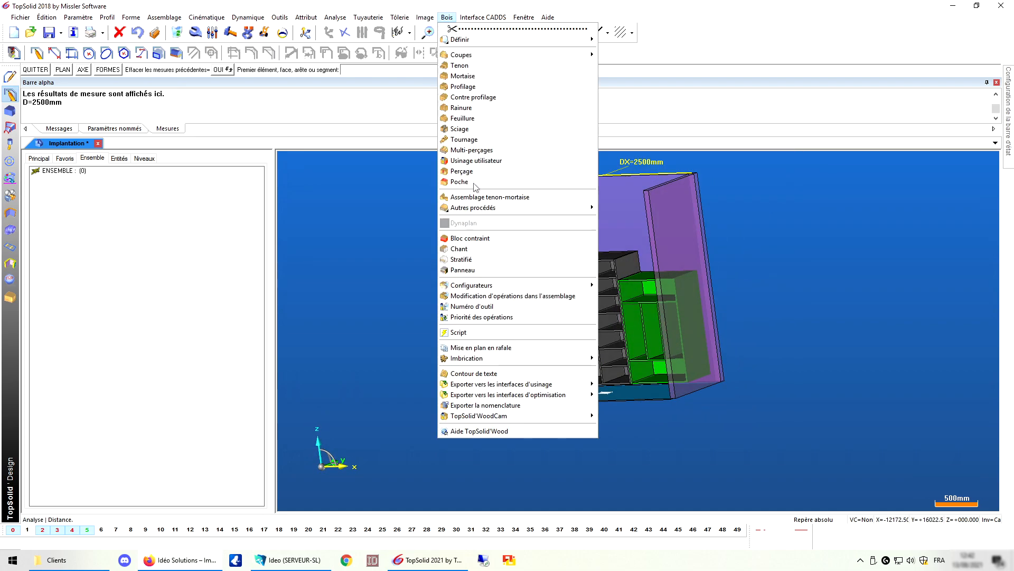
pyautogui.click(476, 236)
pyautogui.scroll(4, 528, 405)
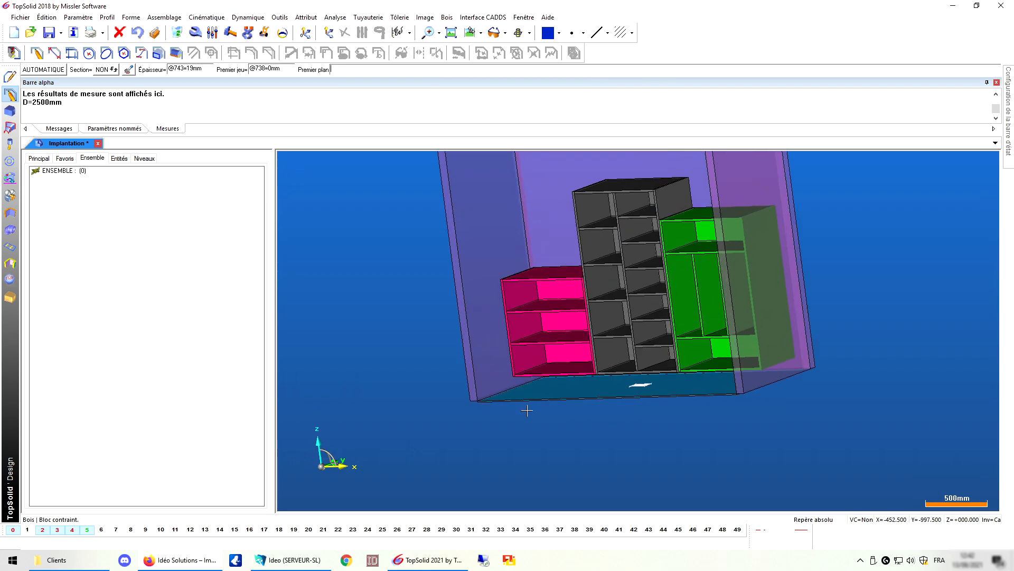
pyautogui.click(28, 530)
pyautogui.click(42, 531)
pyautogui.click(57, 531)
pyautogui.click(72, 531)
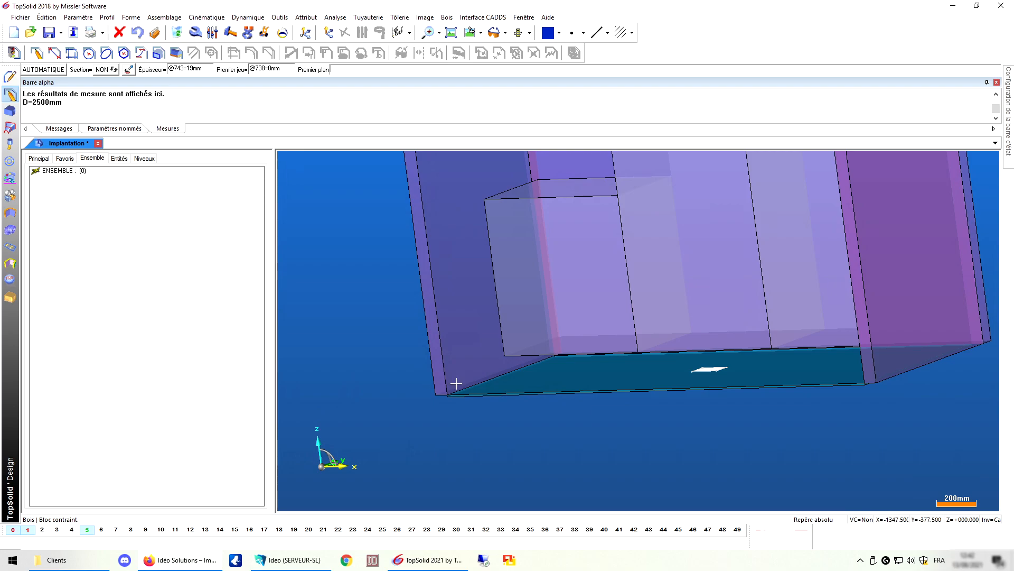
# Span the new constrained block between the inner faces of the room's two side walls
pyautogui.click(474, 328)
pyautogui.scroll(-1, 474, 330)
pyautogui.moveTo(434, 353); pyautogui.dragTo(562, 355, button='middle')
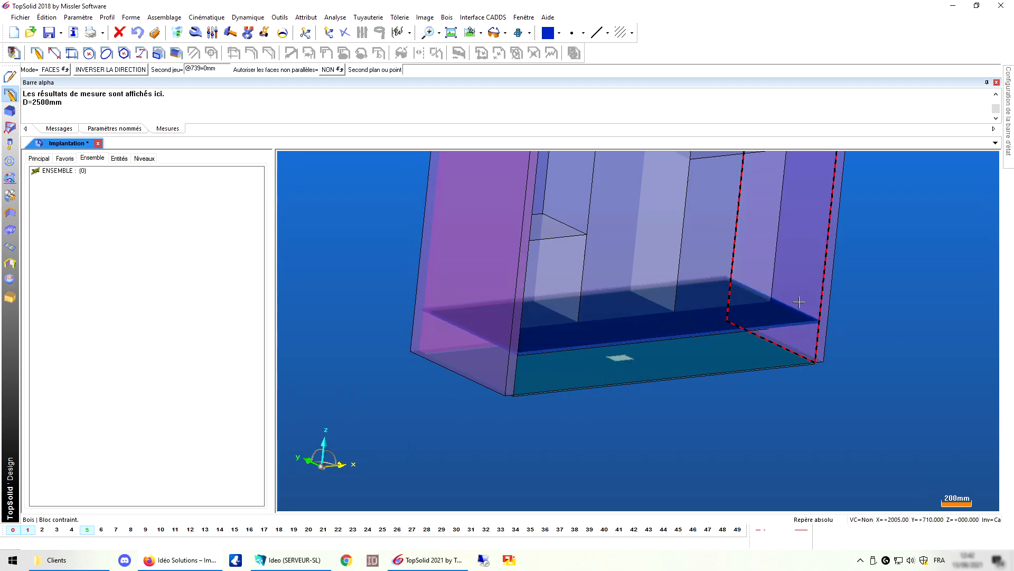
pyautogui.click(799, 302)
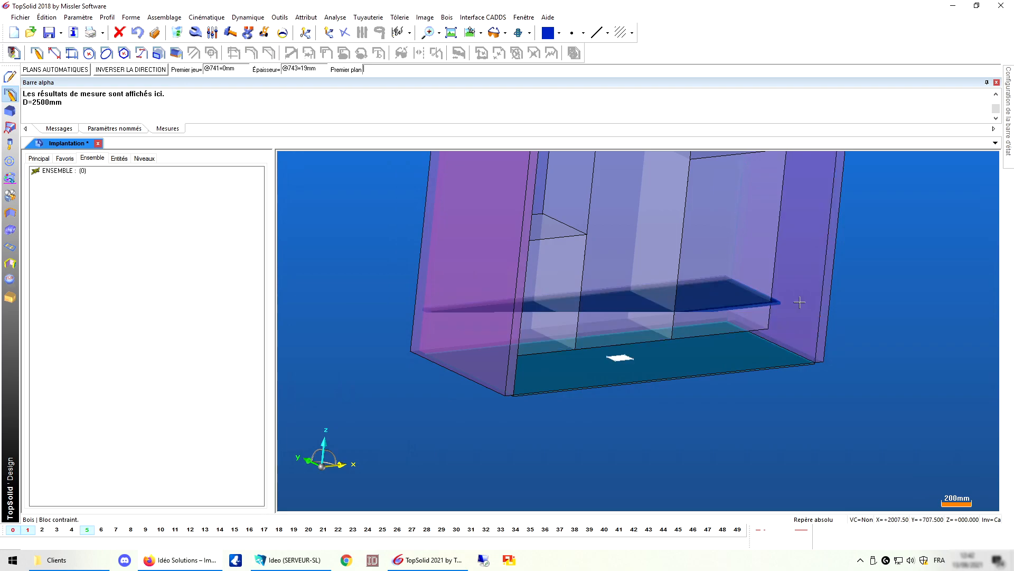
# Reverse the plinth block's direction and bound its height between the floor and the underside of the cabinet volumes
pyautogui.click(132, 74)
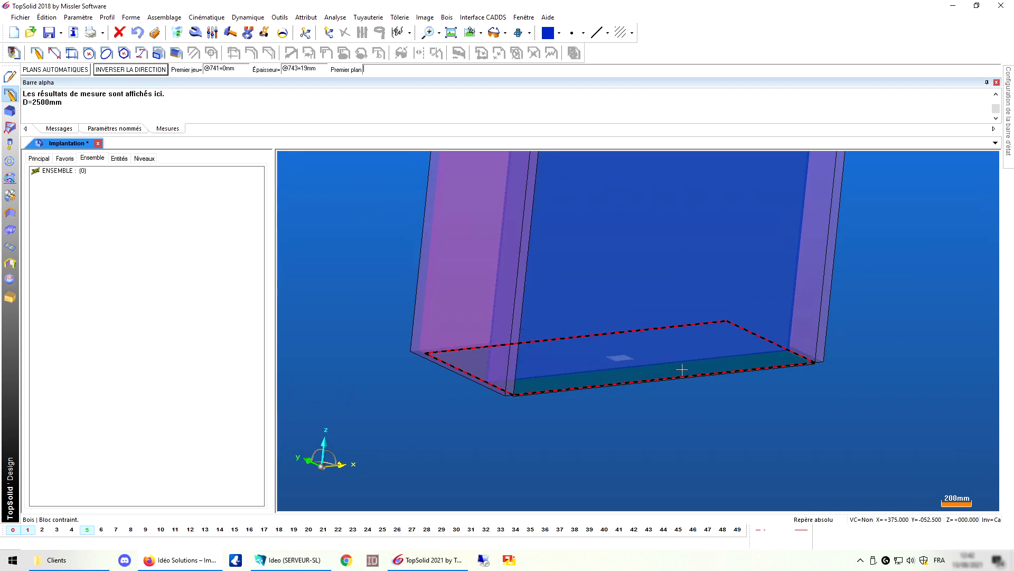
pyautogui.scroll(2, 701, 362)
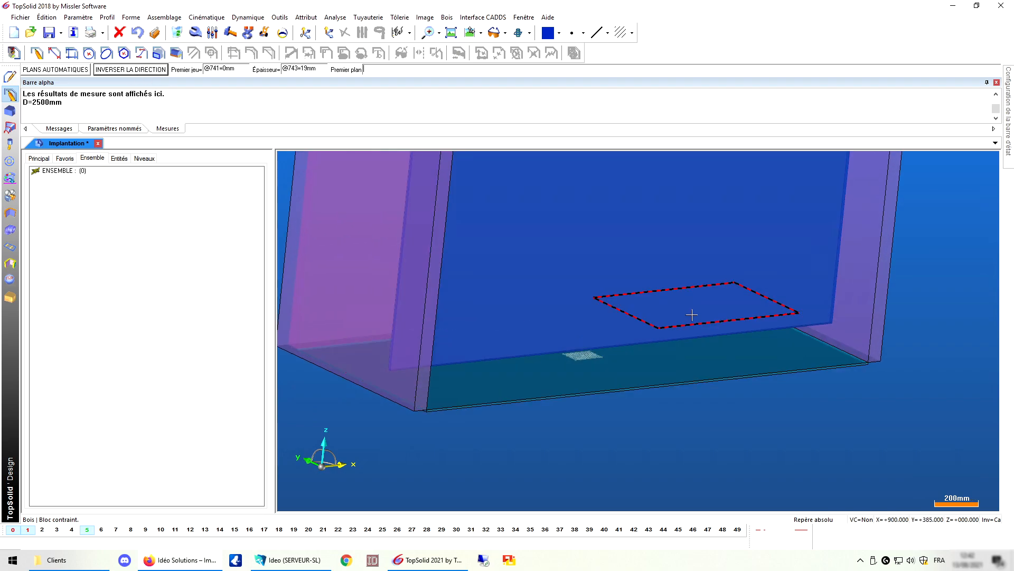
pyautogui.click(701, 346)
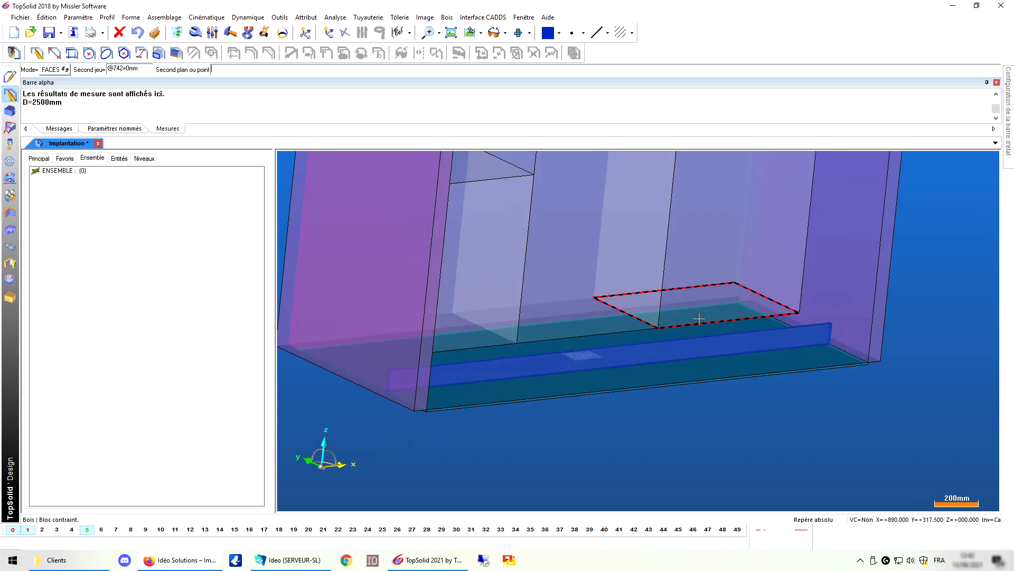
pyautogui.click(698, 319)
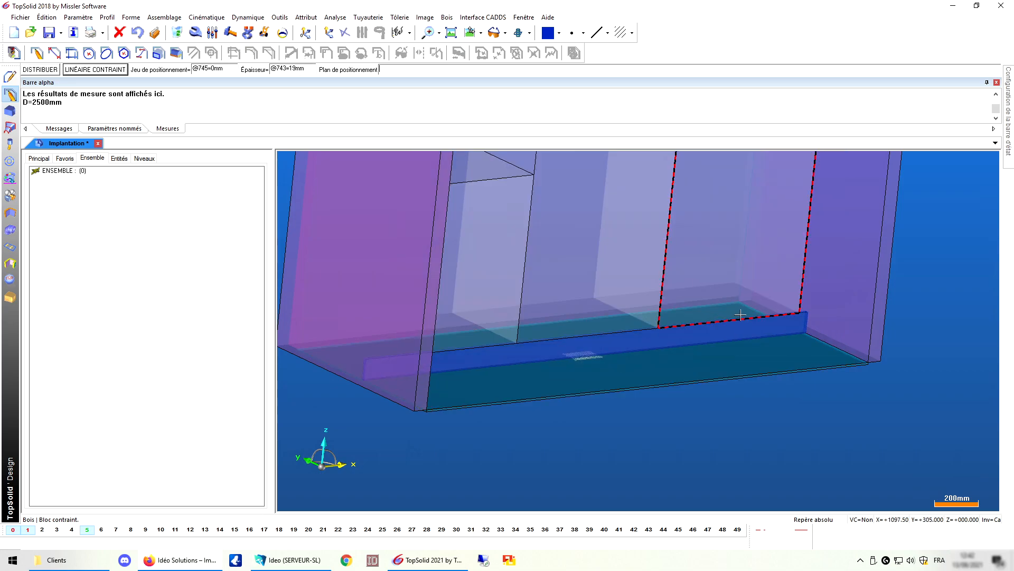
# Position the plinth board against the front plane of the cabinet volumes with a 20 mm offset and create it
pyautogui.click(776, 308)
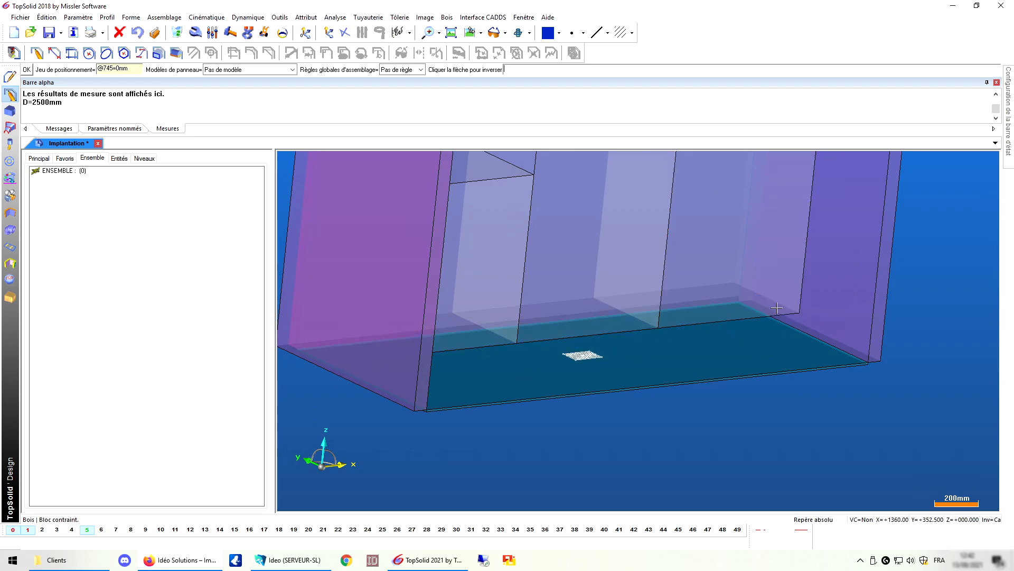
pyautogui.click(134, 70)
pyautogui.write('20')
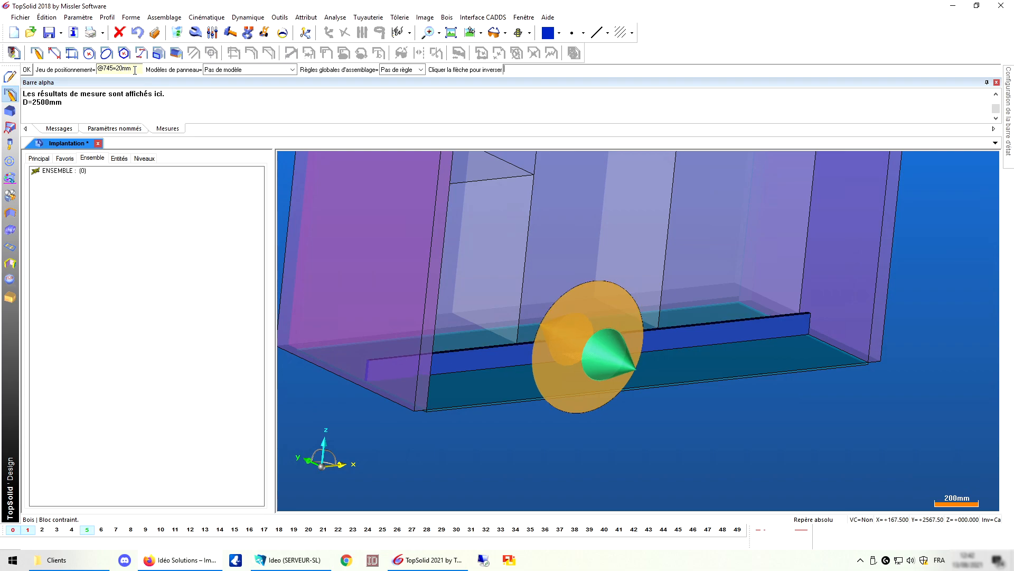
pyautogui.scroll(-3, 459, 348)
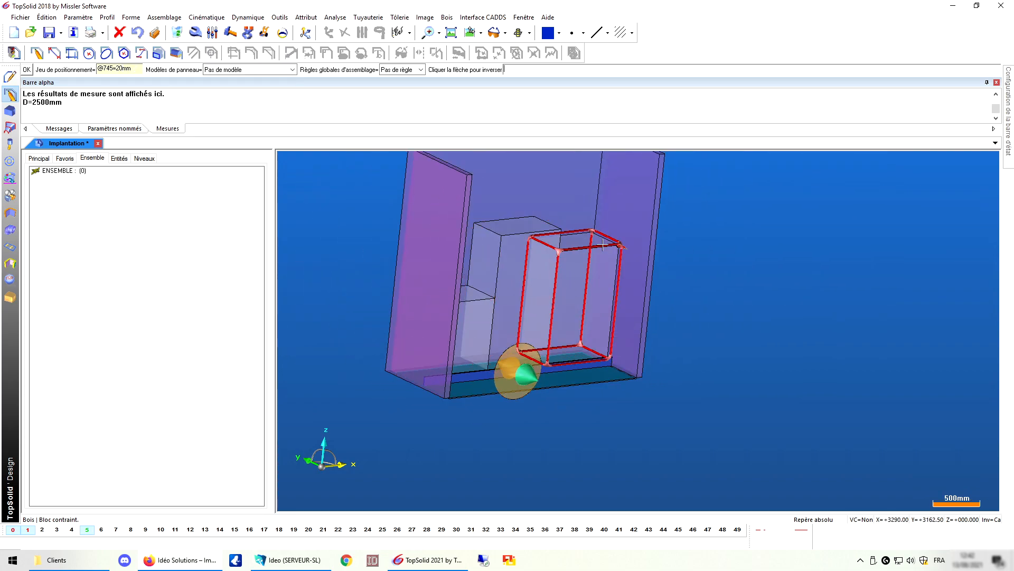
pyautogui.moveTo(622, 247); pyautogui.dragTo(498, 281, button='middle')
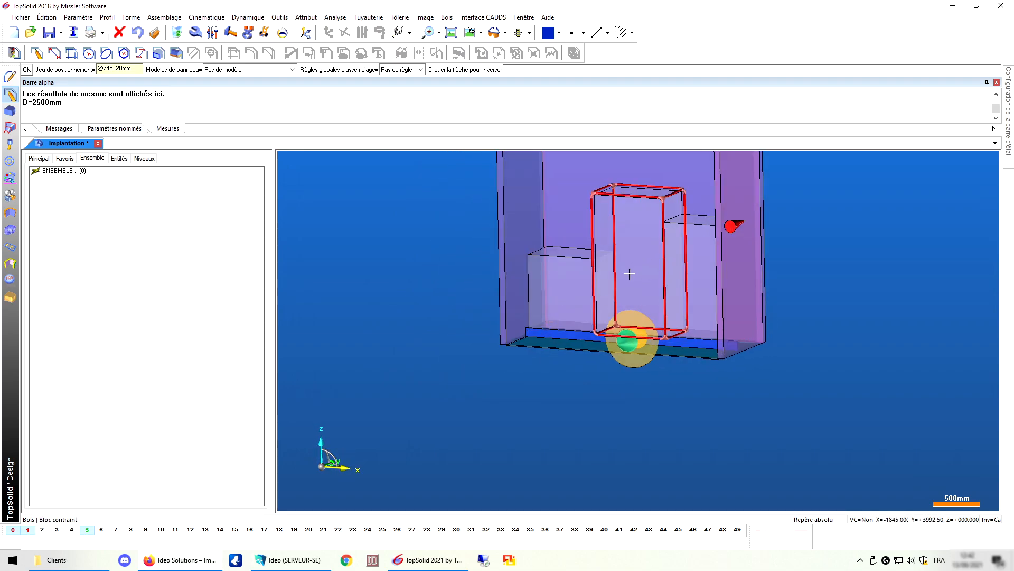
pyautogui.scroll(3, 599, 337)
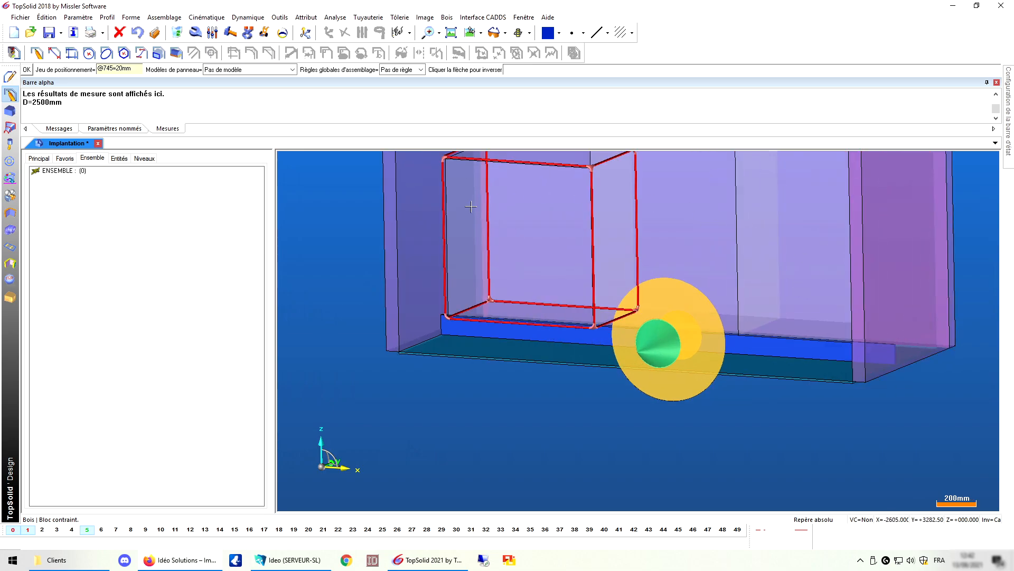
pyautogui.scroll(-3, 729, 273)
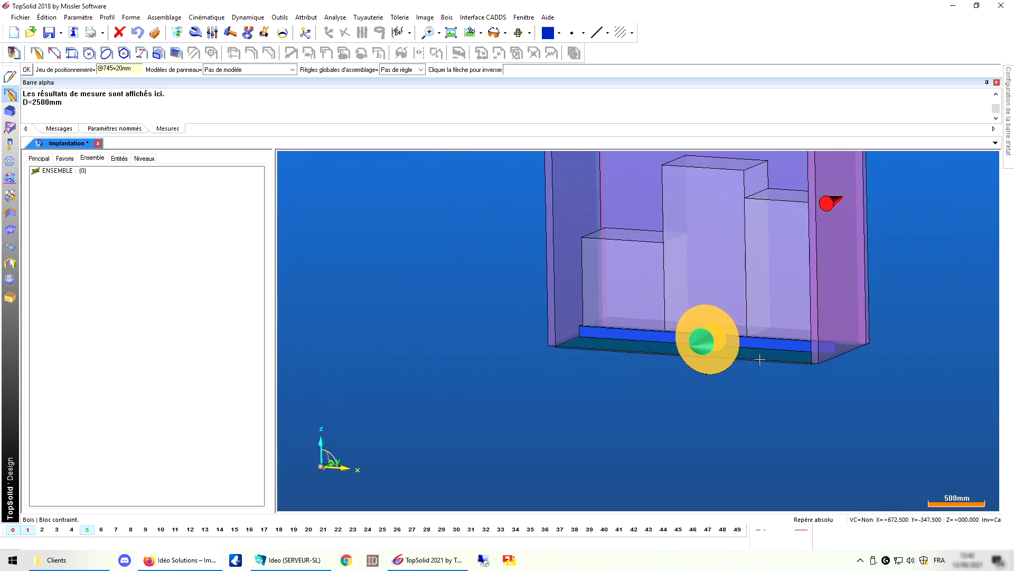
pyautogui.scroll(1, 719, 262)
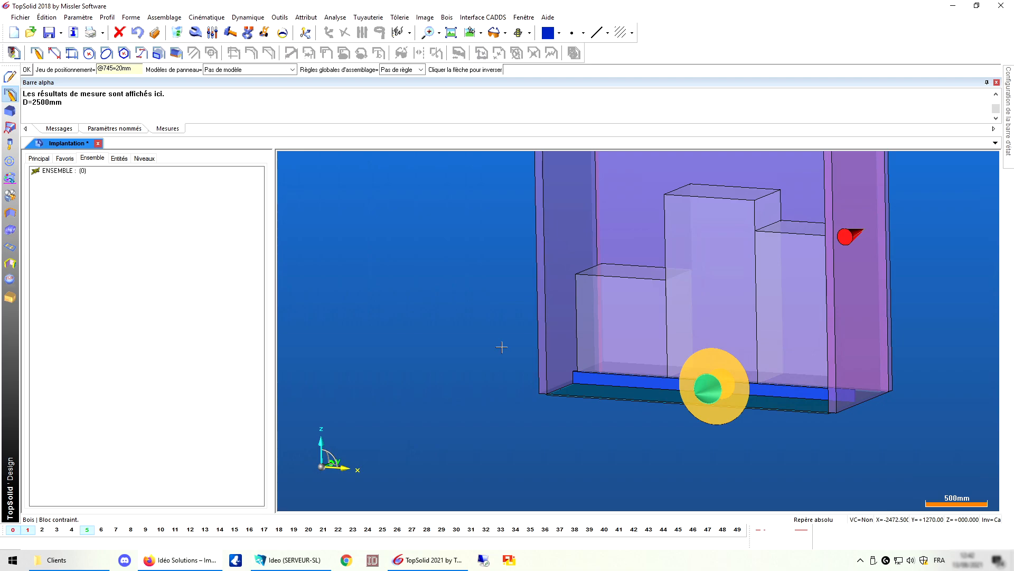
pyautogui.moveTo(460, 371)
pyautogui.mouseDown(button='middle')
pyautogui.moveTo(576, 391)
pyautogui.moveTo(476, 366)
pyautogui.moveTo(396, 377)
pyautogui.moveTo(385, 389)
pyautogui.moveTo(480, 407)
pyautogui.moveTo(568, 403)
pyautogui.moveTo(460, 390)
pyautogui.moveTo(458, 370)
pyautogui.mouseUp(button='middle')
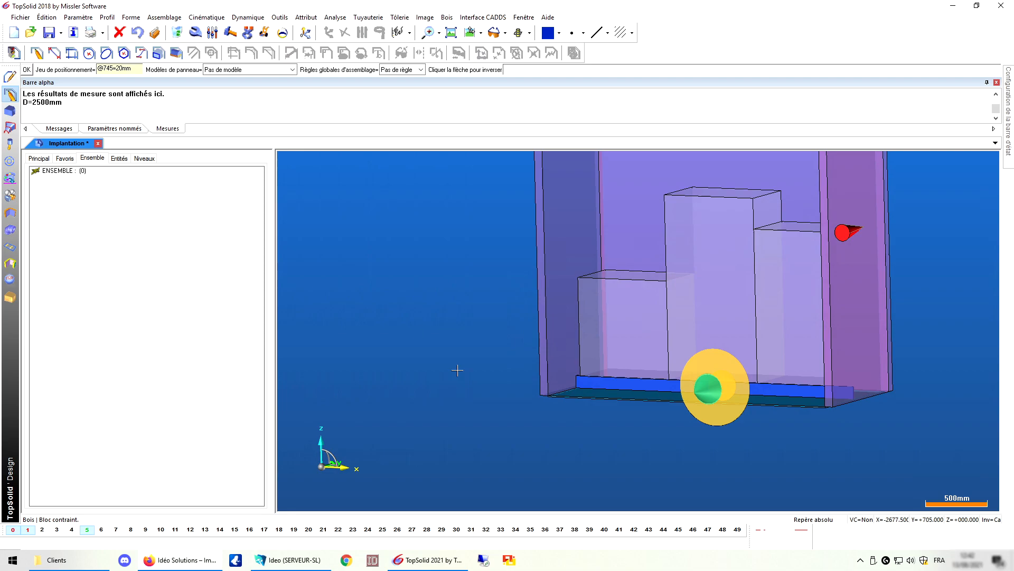
pyautogui.middleClick(415, 282)
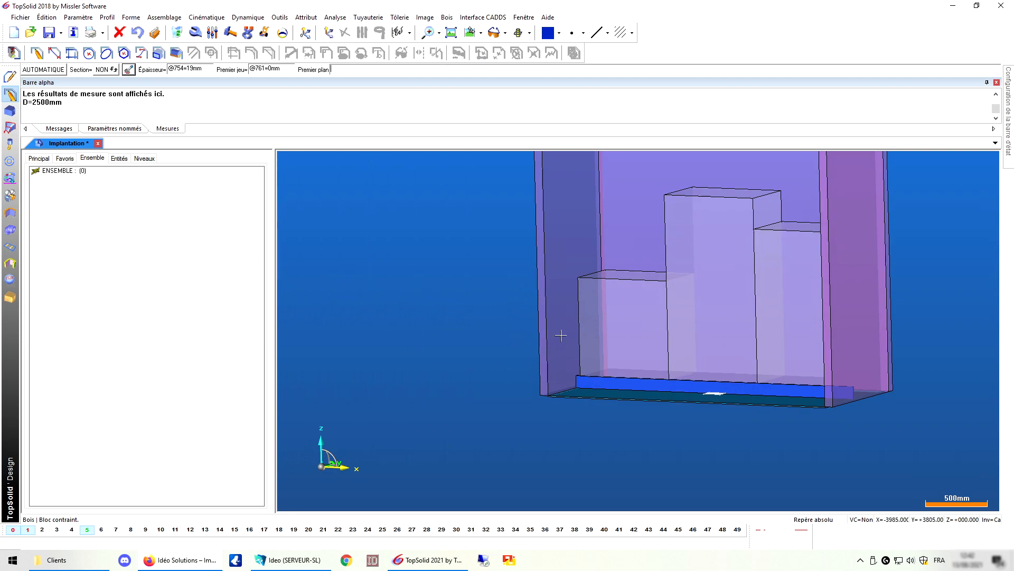
# Add a vertical 19 mm filler block between the side wall and the low volume, spanning the volume's height and positioned on its front face
pyautogui.moveTo(604, 347); pyautogui.dragTo(613, 384, button='middle')
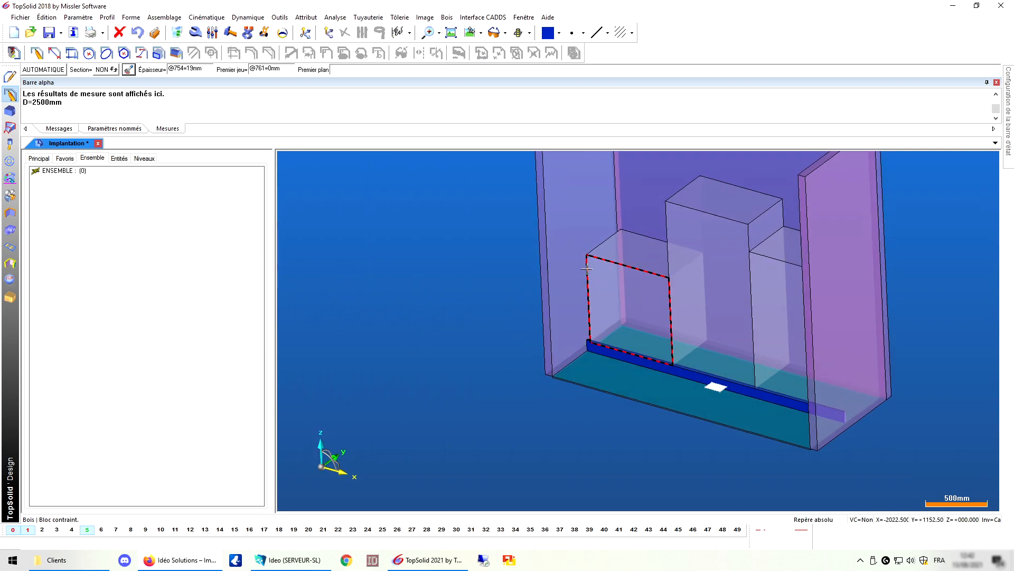
pyautogui.scroll(4, 585, 274)
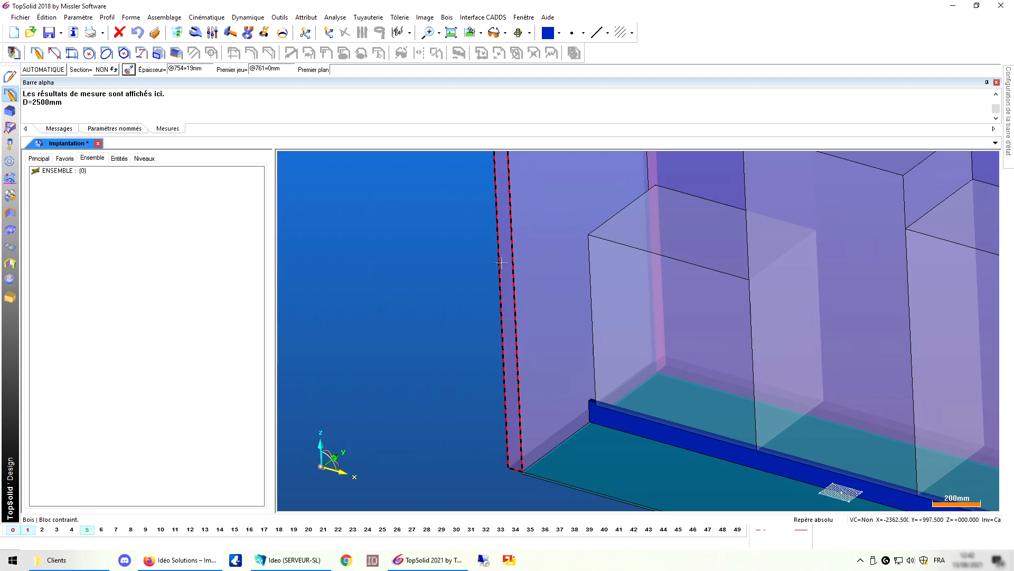
pyautogui.click(550, 259)
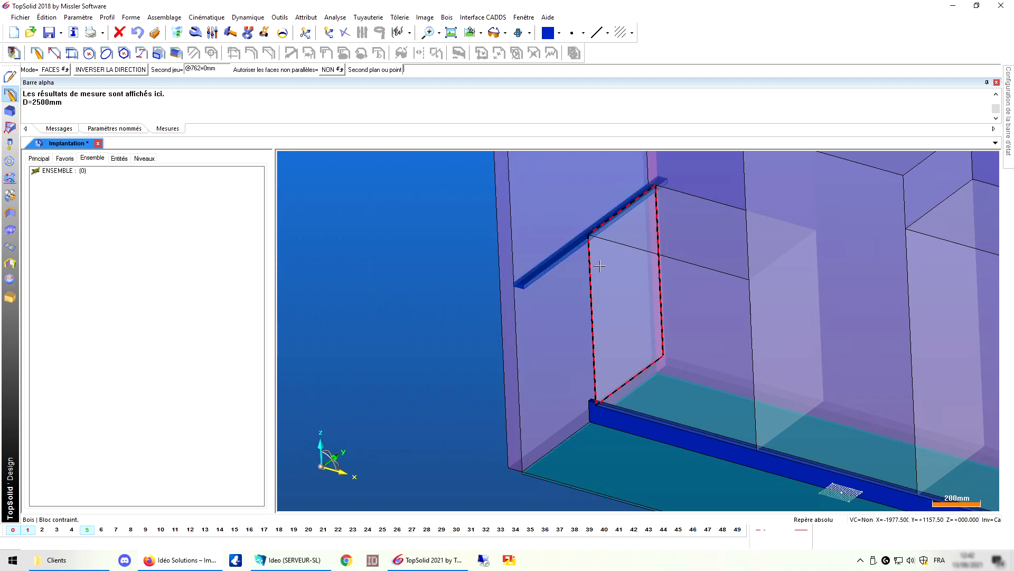
pyautogui.click(601, 266)
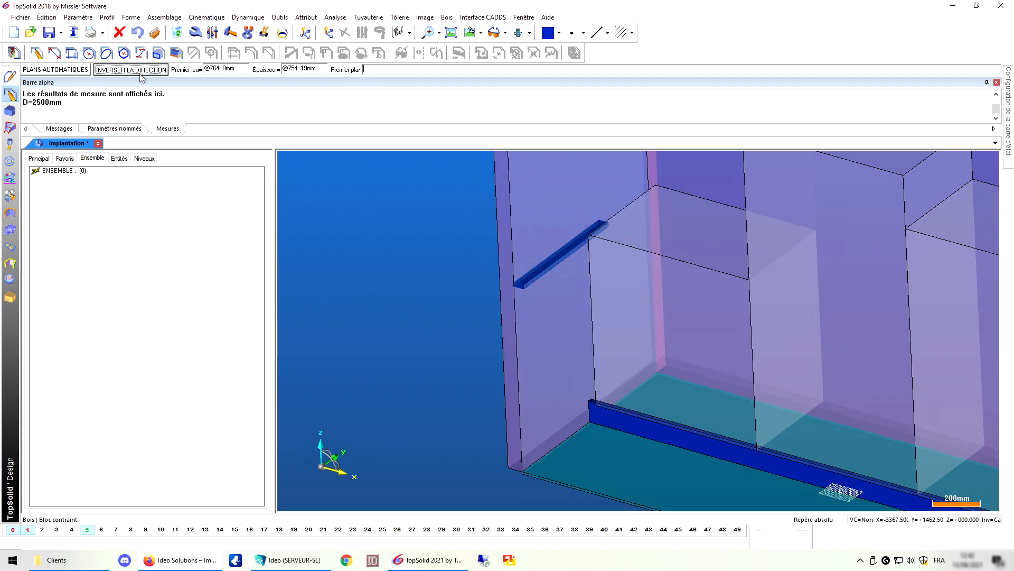
pyautogui.click(691, 253)
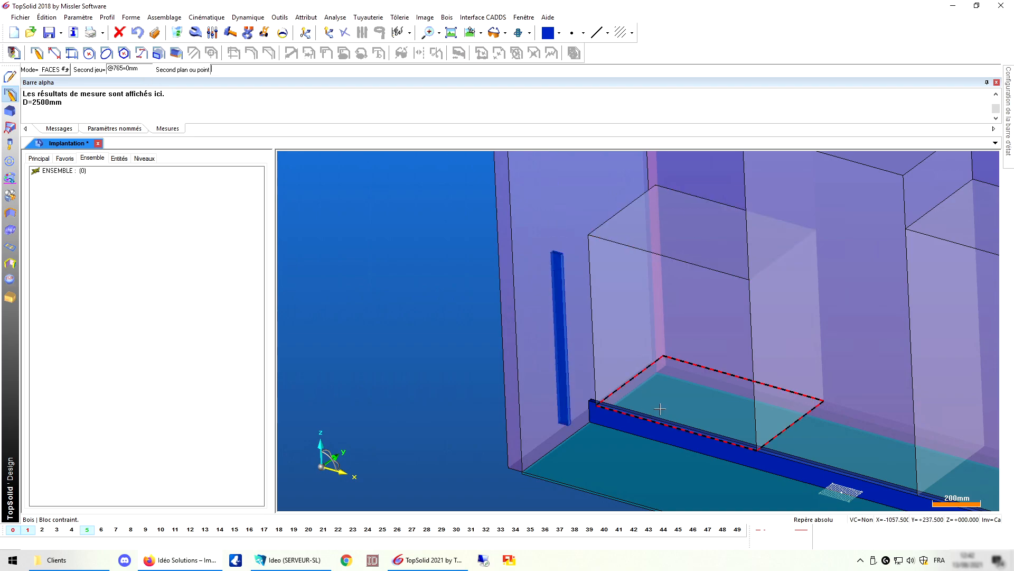
pyautogui.click(600, 309)
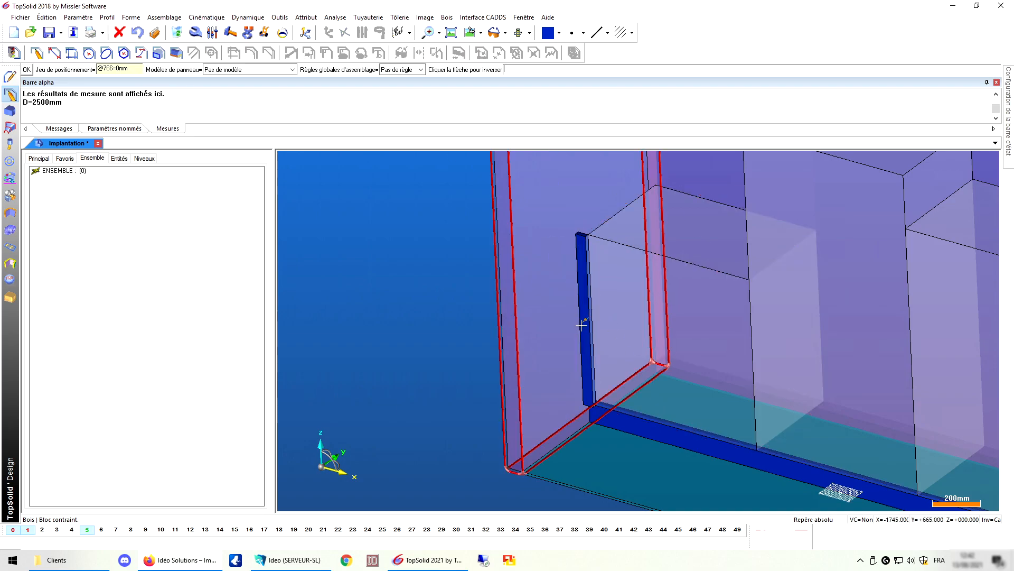
pyautogui.scroll(3, 588, 319)
pyautogui.scroll(2, 588, 319)
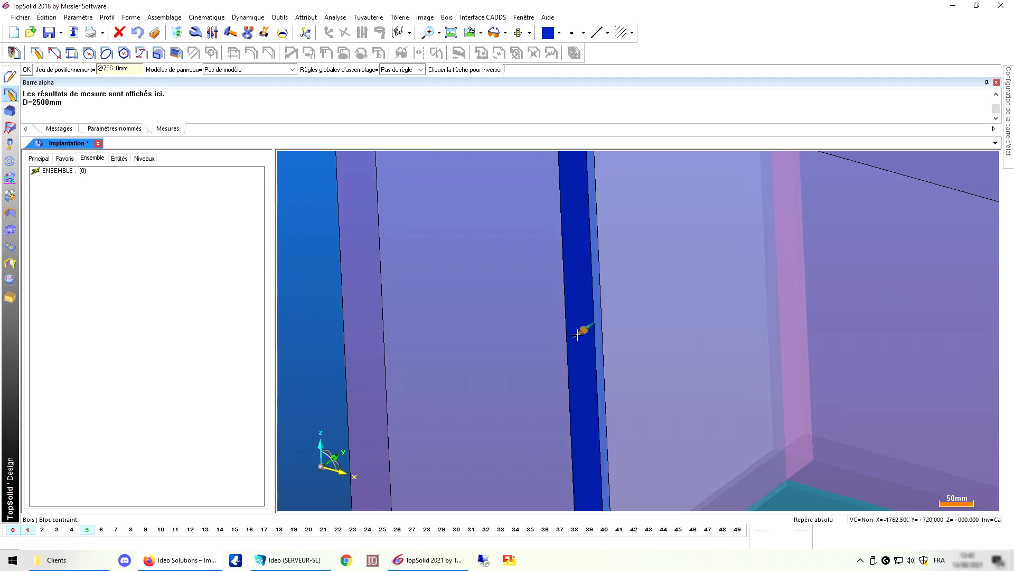
pyautogui.scroll(-4, 586, 324)
pyautogui.press('Return')
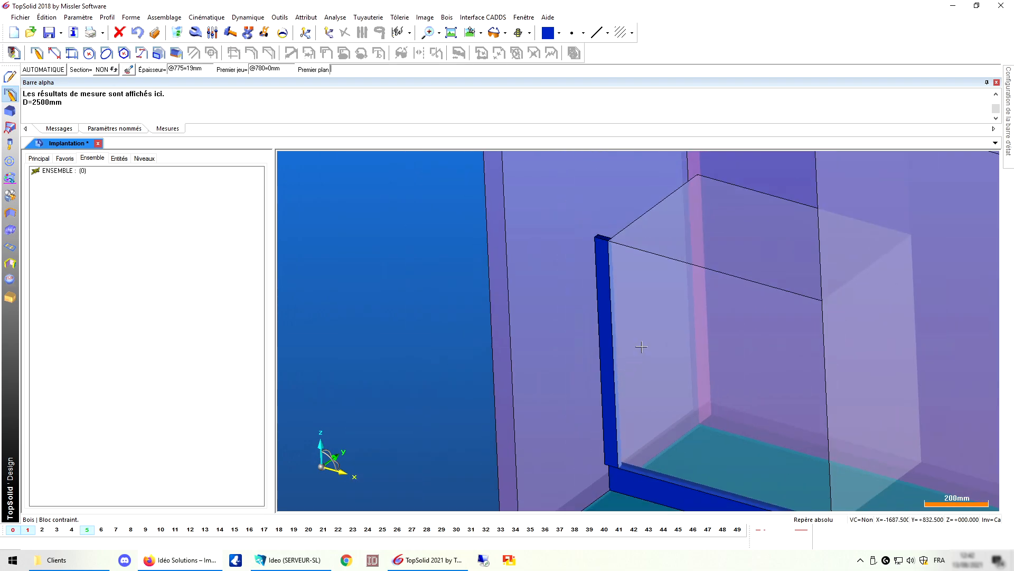
# Bound a second constrained block vertically between the top and bottom faces of the new filler strip
pyautogui.scroll(2, 613, 265)
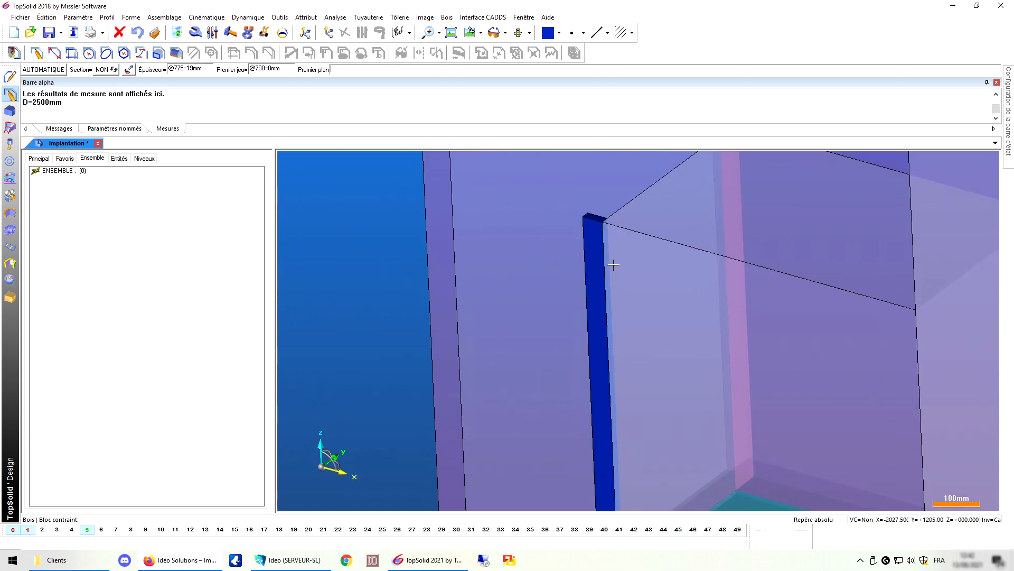
pyautogui.click(598, 220)
pyautogui.scroll(-2, 596, 218)
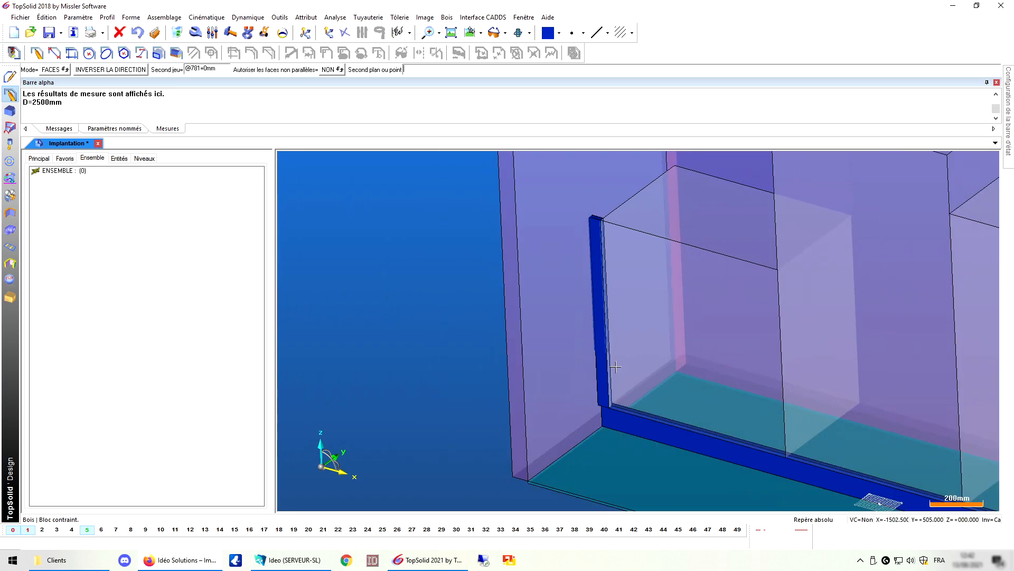
pyautogui.click(604, 404)
pyautogui.scroll(2, 596, 207)
pyautogui.scroll(1, 596, 207)
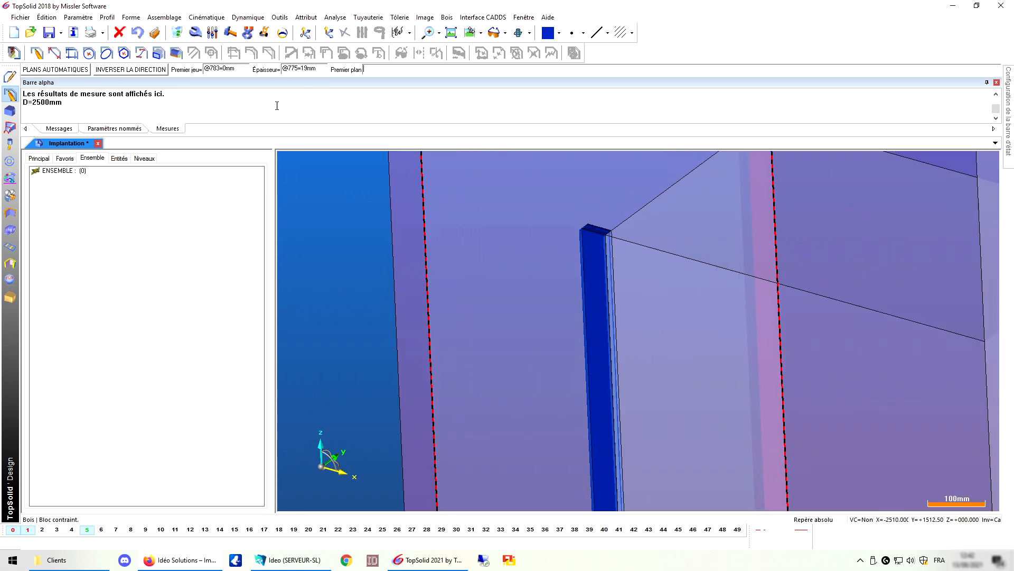
# Give the second block a fixed length of 60 mm in depth, starting from the filler strip
pyautogui.click(599, 231)
pyautogui.press('Tab')
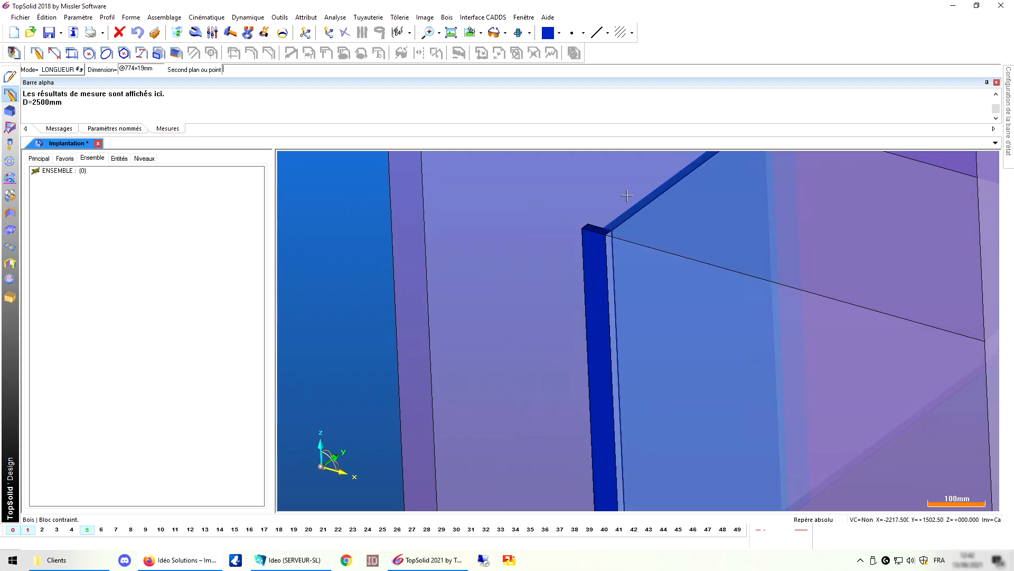
pyautogui.scroll(-3, 698, 277)
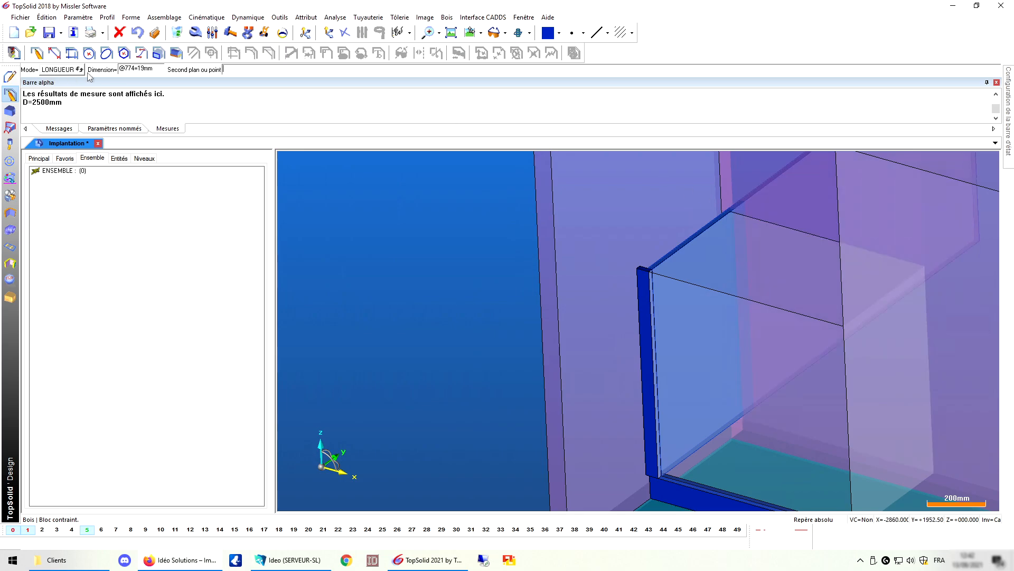
pyautogui.doubleClick(145, 72)
pyautogui.write('60')
pyautogui.press('Return')
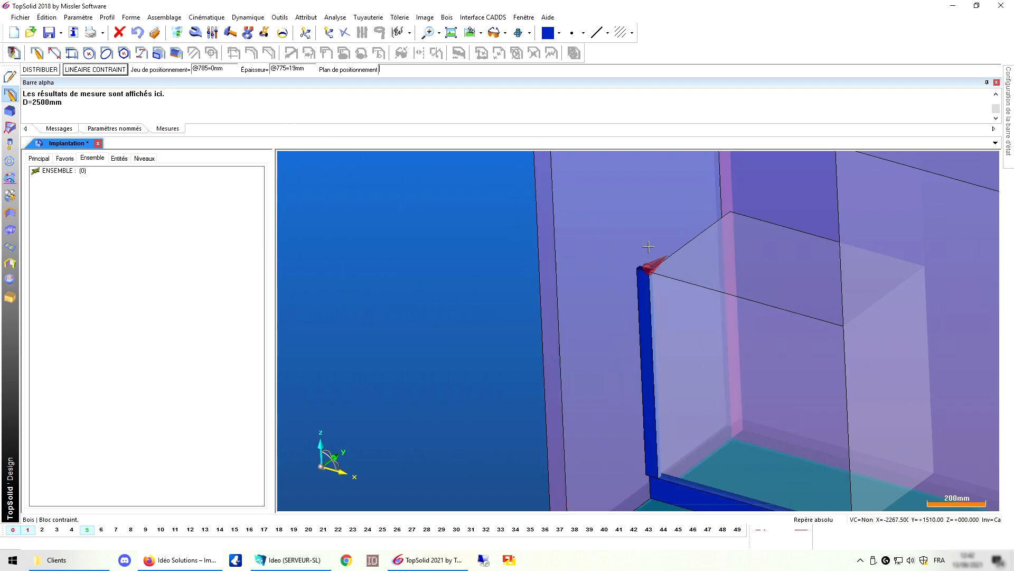
# Position the 19 mm thick return strip on the low volume's side face with no gap and create it
pyautogui.scroll(5, 648, 246)
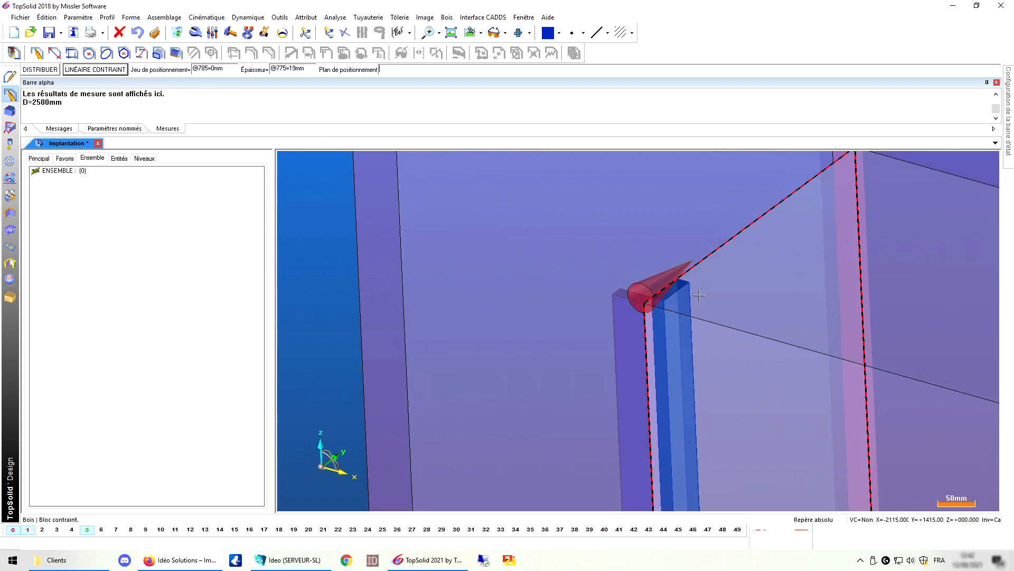
pyautogui.click(698, 294)
pyautogui.scroll(-3, 672, 336)
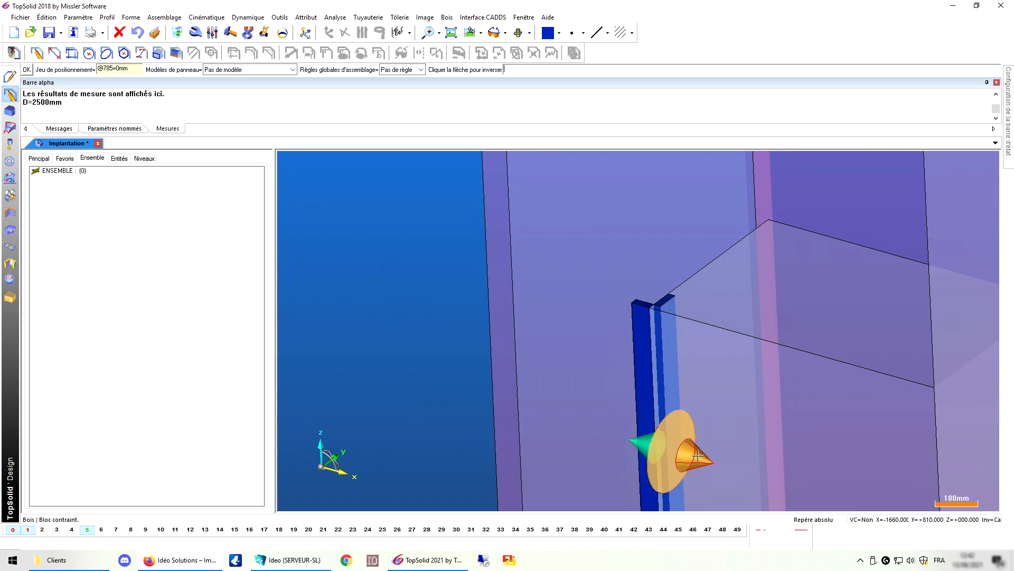
pyautogui.scroll(-3, 516, 295)
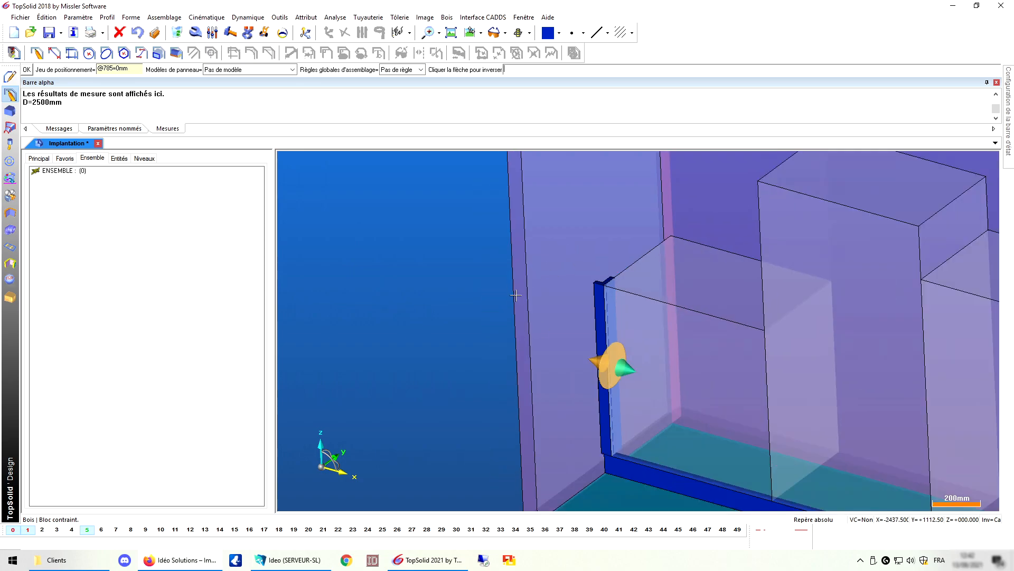
pyautogui.scroll(-3, 499, 283)
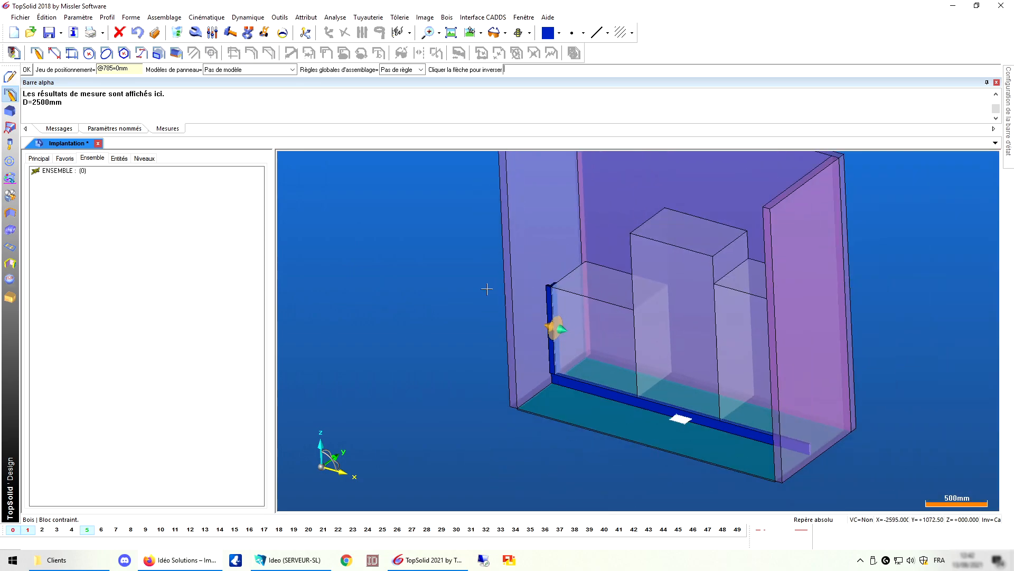
pyautogui.moveTo(432, 309); pyautogui.dragTo(714, 375, button='middle')
pyautogui.moveTo(441, 404); pyautogui.dragTo(478, 413, button='middle')
pyautogui.moveTo(792, 351); pyautogui.dragTo(787, 350, button='middle')
pyautogui.scroll(4, 787, 350)
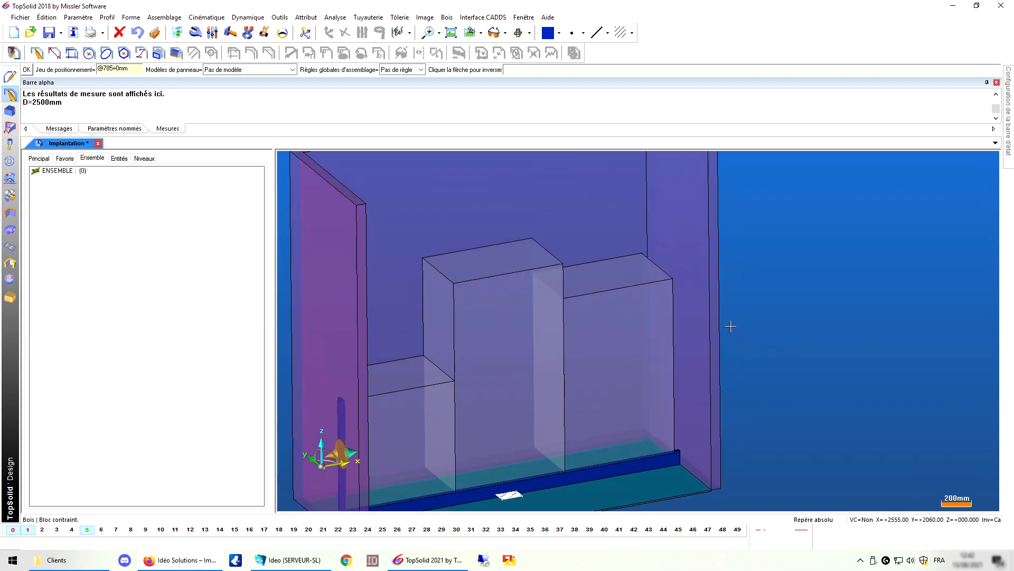
pyautogui.press('Return')
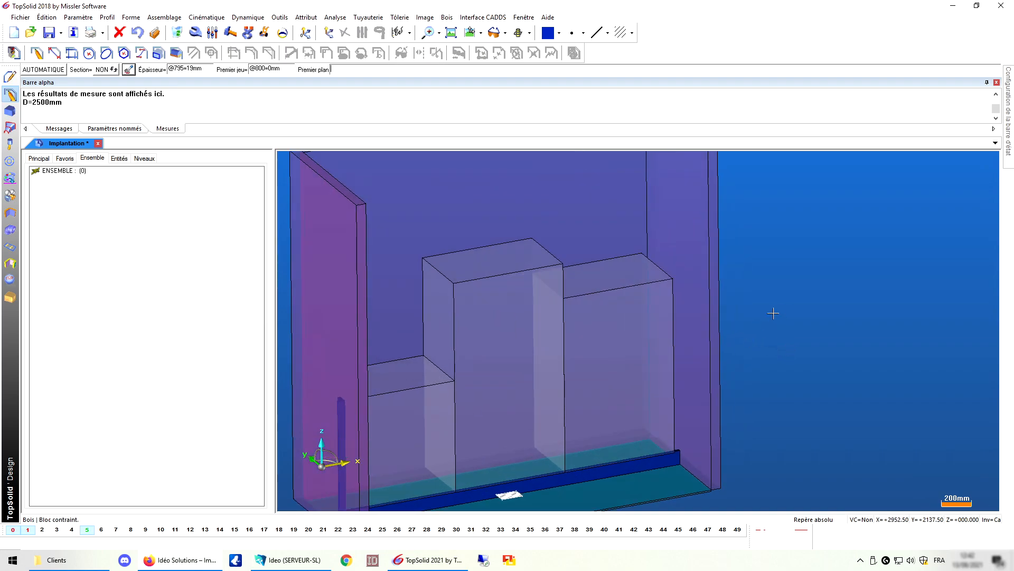
# Add a vertical 19 mm filler block between the mid-height volume and its side wall, spanning the volume's height and positioned on its front face
pyautogui.click(643, 279)
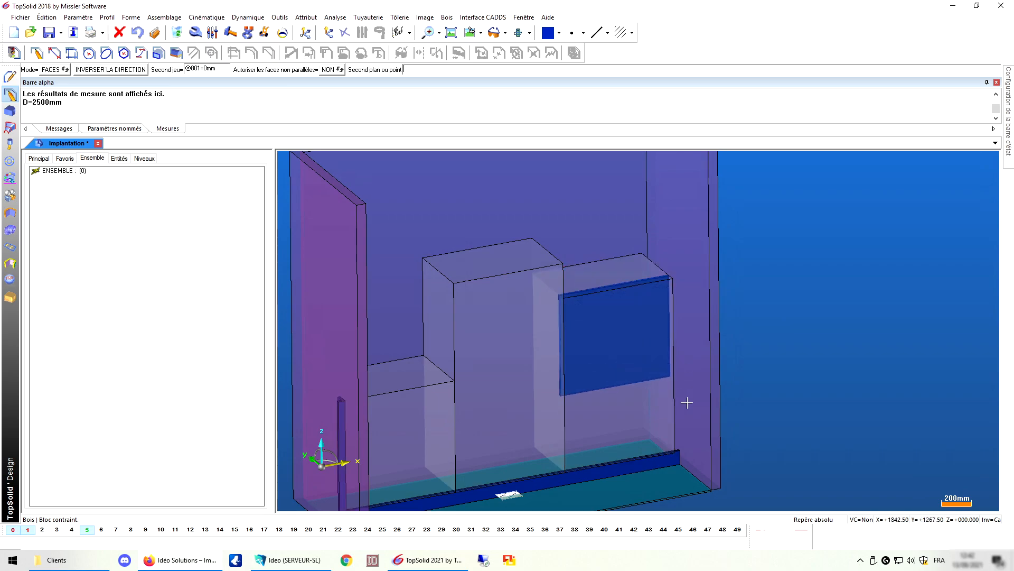
pyautogui.click(642, 446)
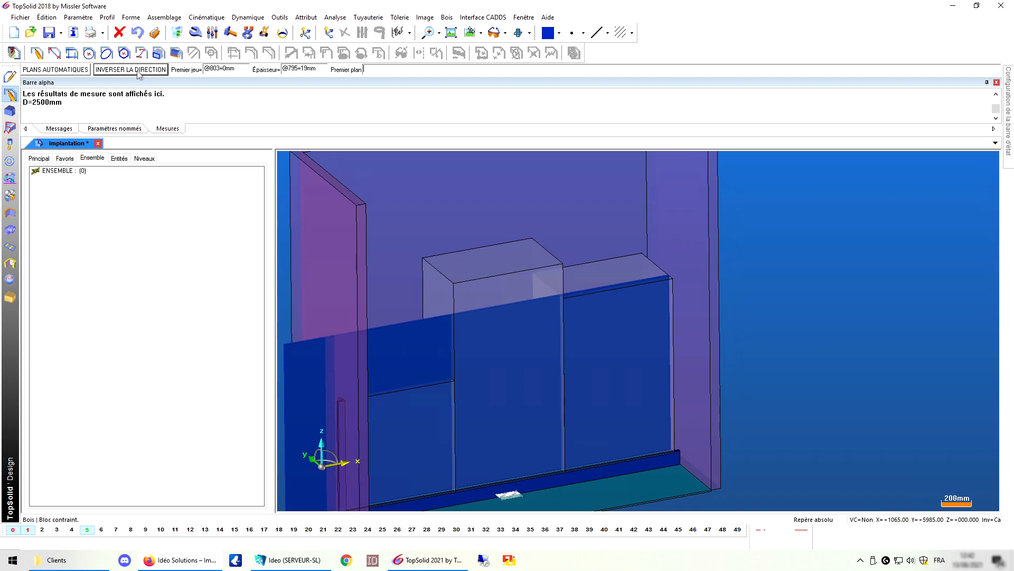
pyautogui.click(683, 261)
pyautogui.click(658, 269)
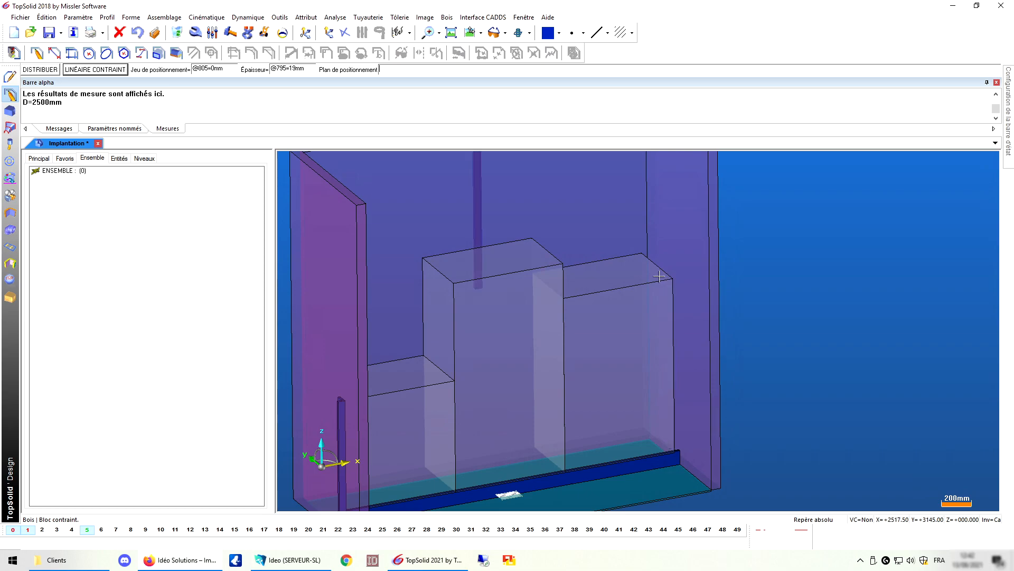
pyautogui.click(666, 300)
pyautogui.scroll(3, 675, 360)
pyautogui.click(677, 373)
pyautogui.middleClick(674, 265)
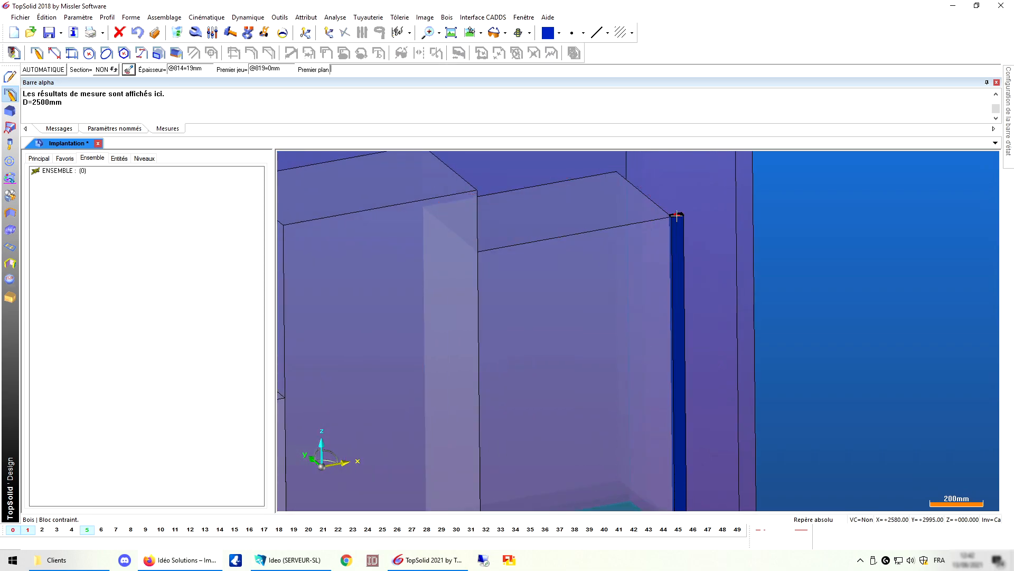
pyautogui.click(678, 222)
pyautogui.scroll(-3, 681, 370)
pyautogui.scroll(3, 685, 393)
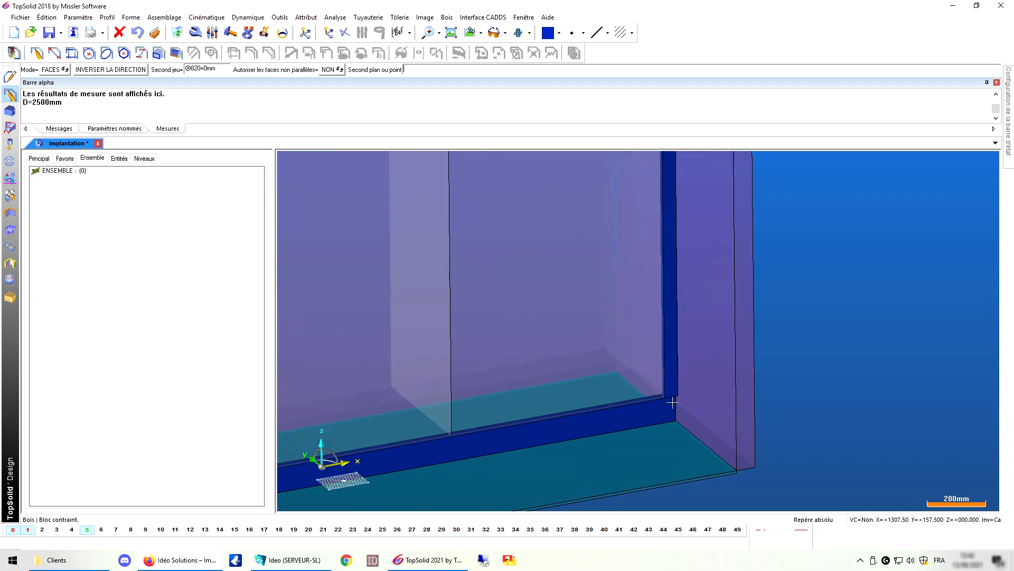
pyautogui.scroll(-5, 670, 396)
pyautogui.middleClick(671, 328)
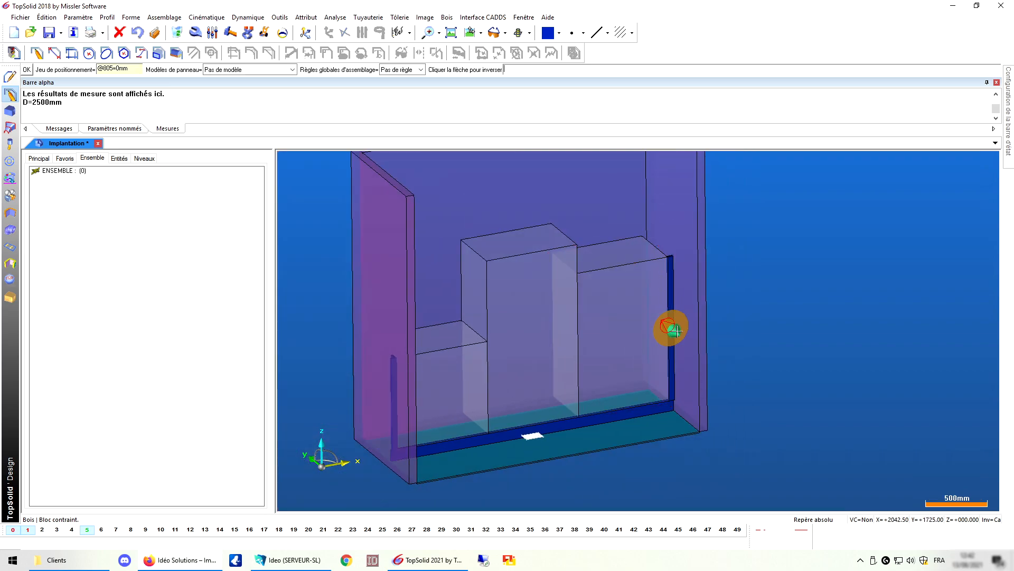
# Bound a return block of thickness ep vertically between the top and bottom faces of the filler strip beside the mid-height volume
pyautogui.scroll(3, 674, 273)
pyautogui.moveTo(672, 259); pyautogui.dragTo(576, 238, button='middle')
pyautogui.scroll(2, 576, 238)
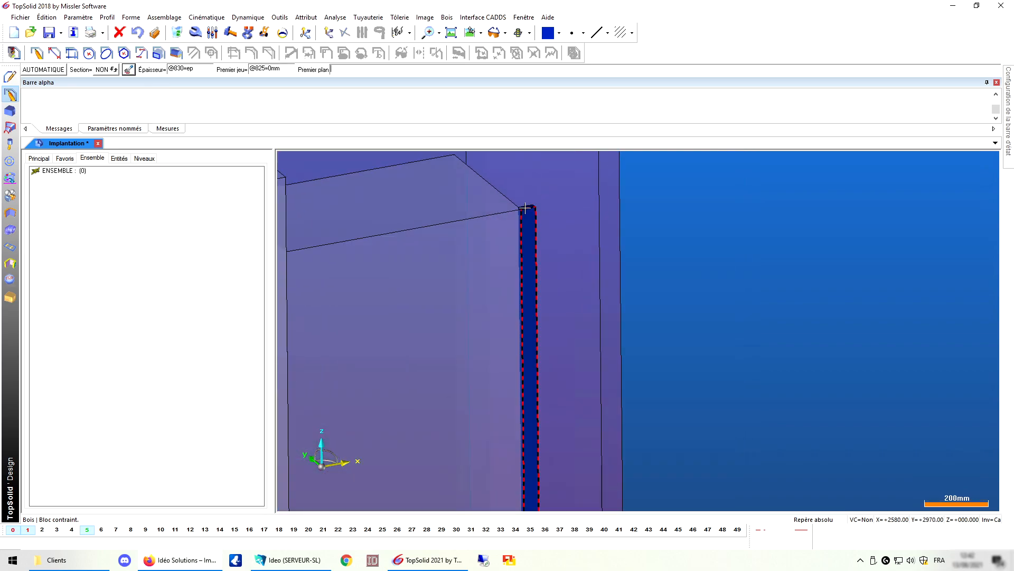
pyautogui.click(528, 208)
pyautogui.scroll(-2, 543, 335)
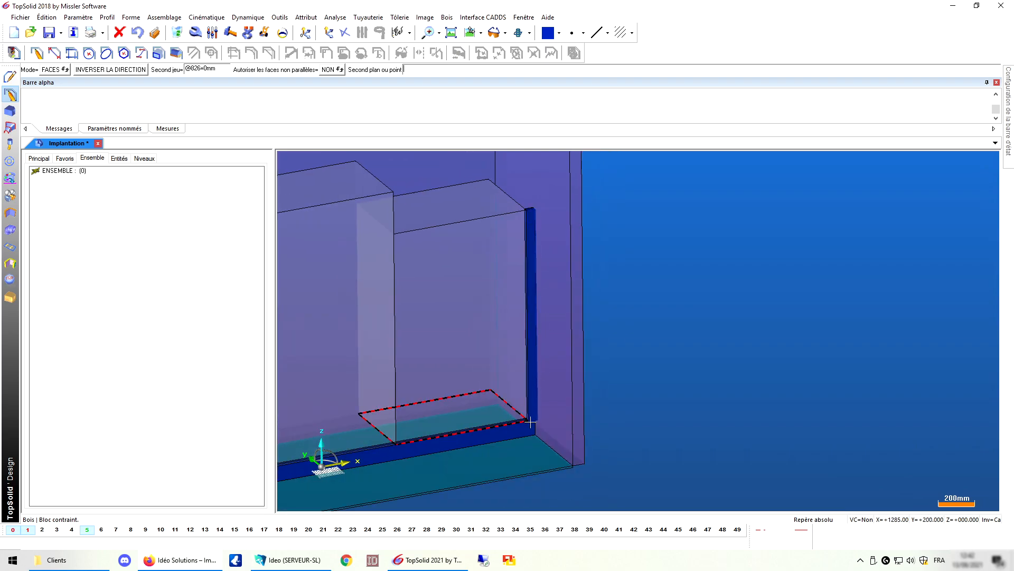
pyautogui.scroll(4, 533, 417)
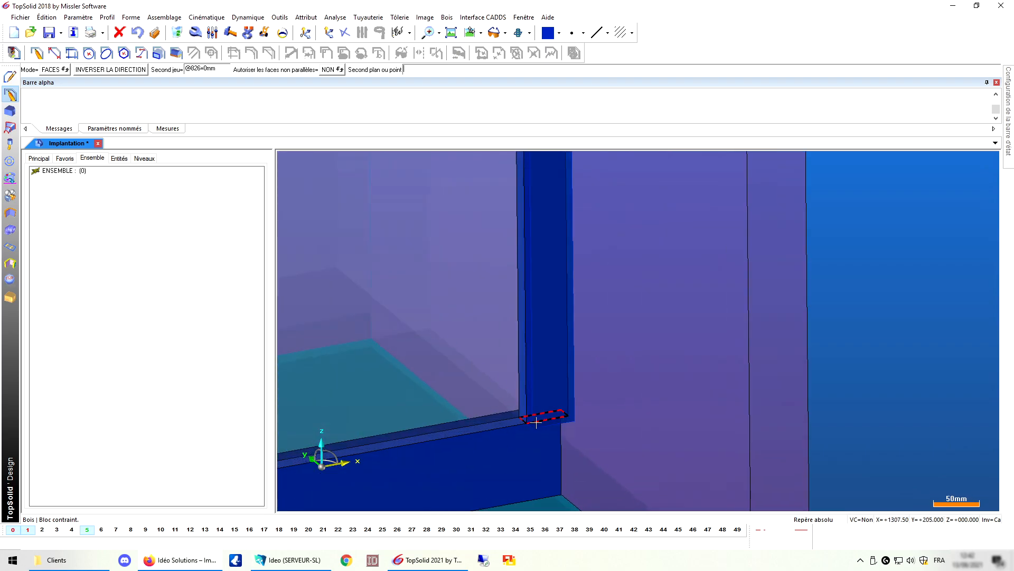
pyautogui.click(541, 416)
# Define the return block's depth as a fixed length starting from the filler strip beside the mid-height volume
pyautogui.scroll(-5, 544, 370)
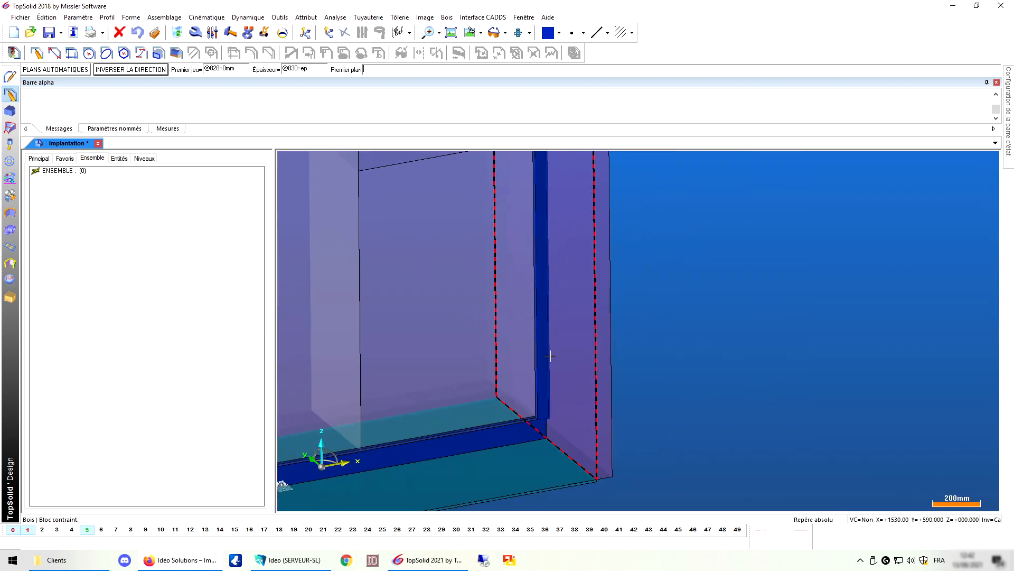
pyautogui.scroll(3, 549, 222)
pyautogui.scroll(4, 549, 210)
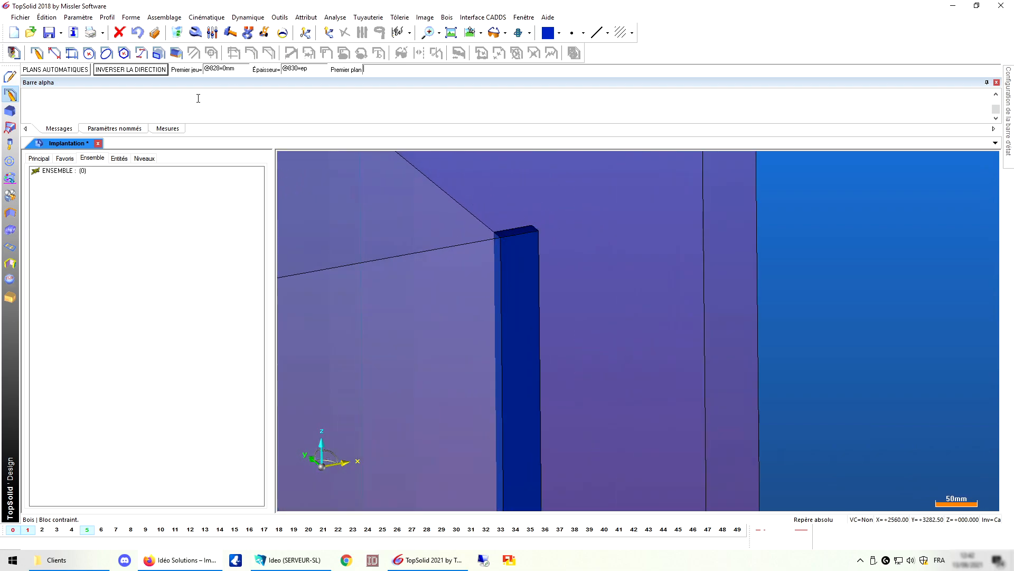
pyautogui.click(518, 230)
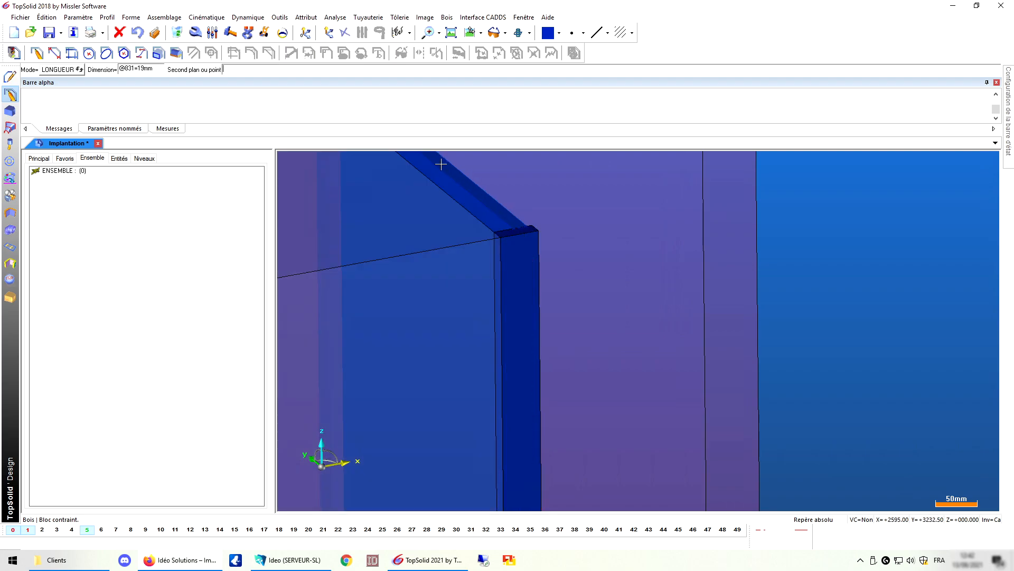
pyautogui.press('Tab')
pyautogui.click(441, 165)
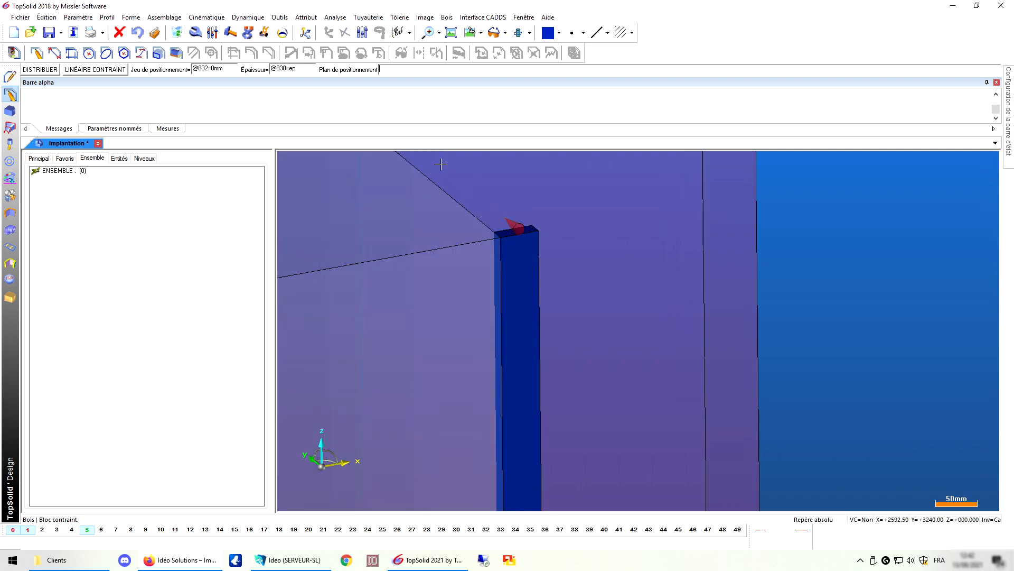
# Position the return strip on the mid-height volume's side face with a 0 mm gap and create it
pyautogui.click(424, 209)
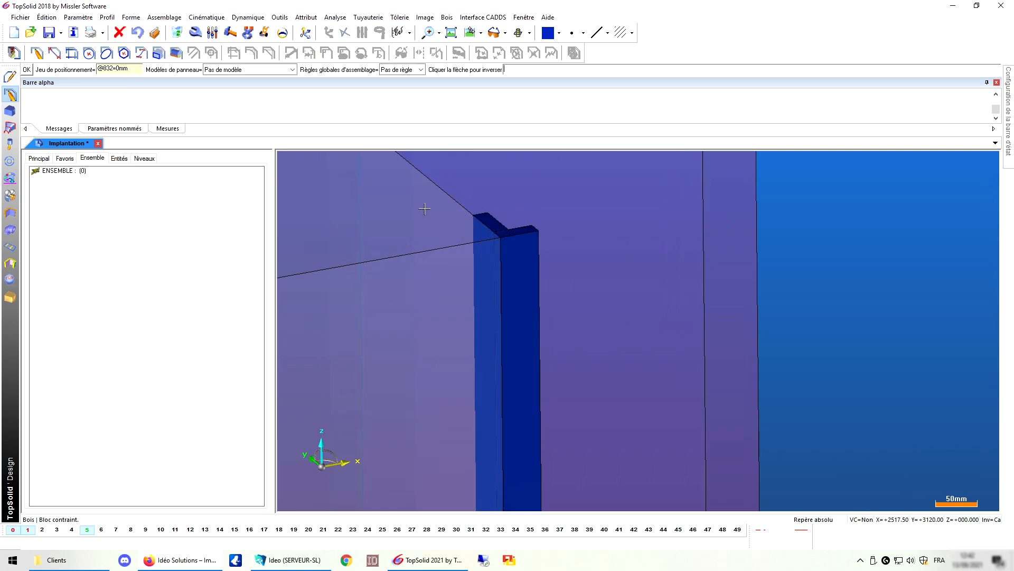
pyautogui.scroll(-4, 430, 204)
pyautogui.scroll(-4, 613, 308)
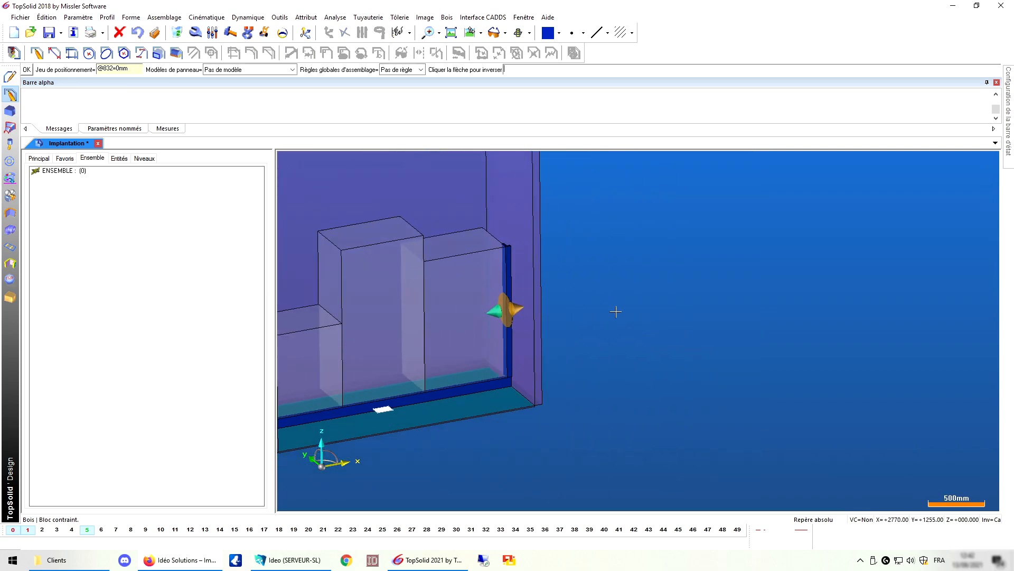
pyautogui.click(632, 310)
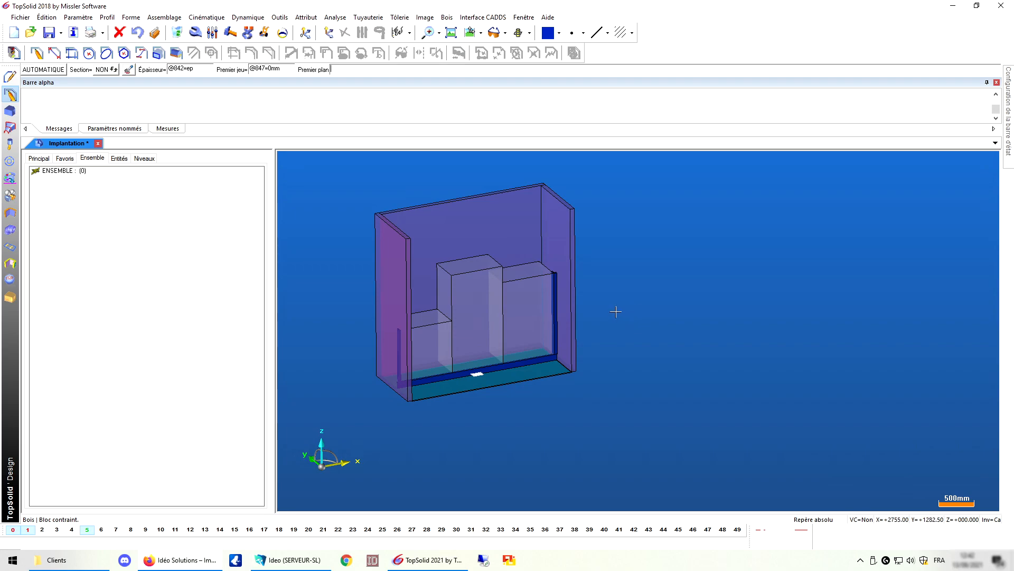
# Modify the plinth so that its thickness is driven by the parameter ep
pyautogui.click(195, 33)
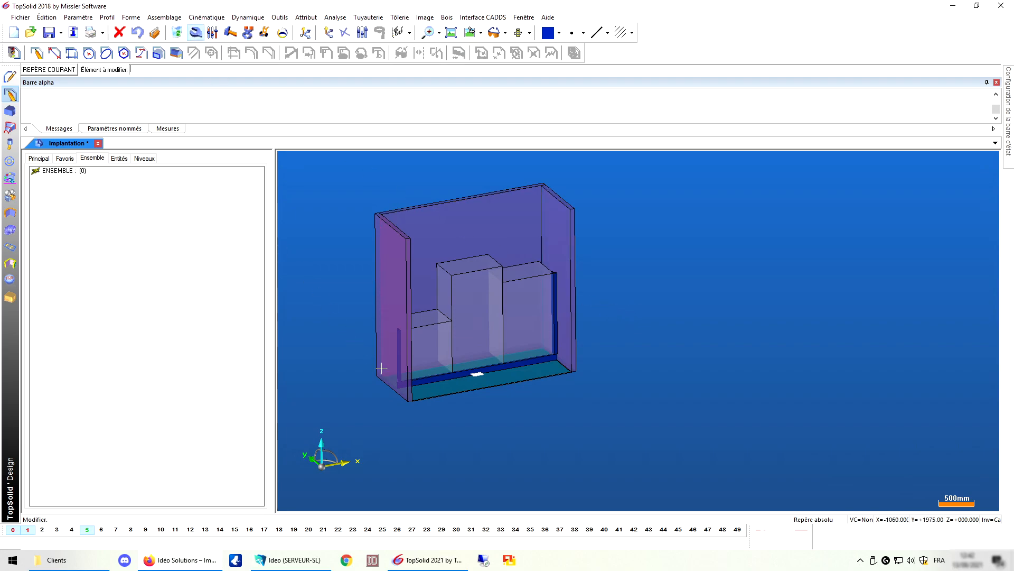
pyautogui.scroll(4, 375, 362)
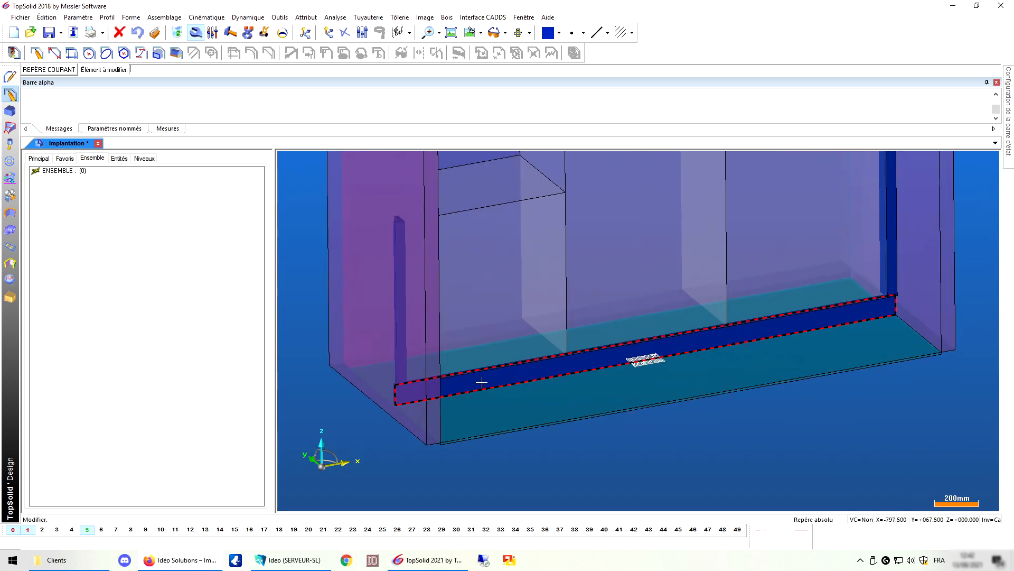
pyautogui.click(480, 382)
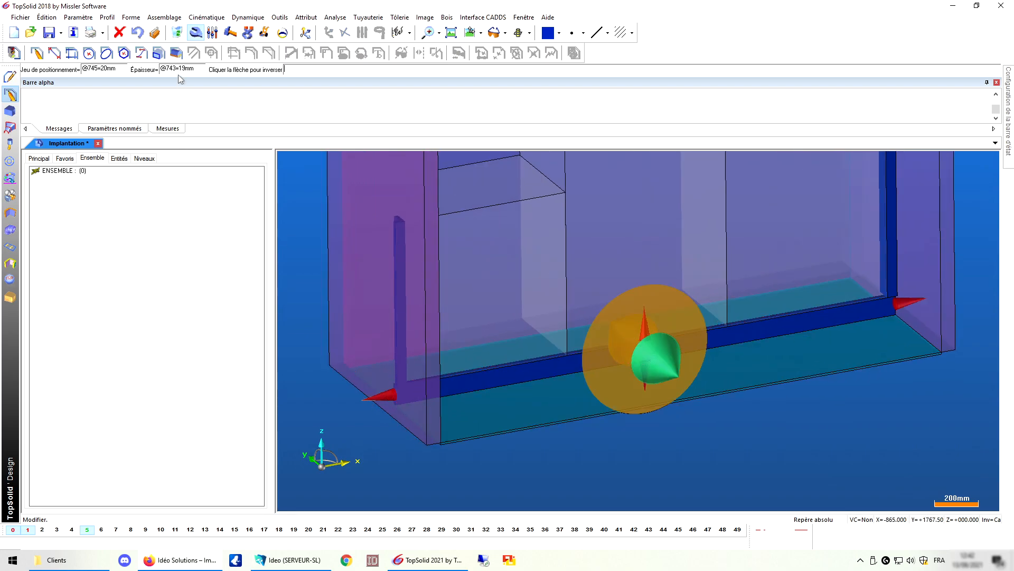
pyautogui.moveTo(179, 71); pyautogui.dragTo(201, 77)
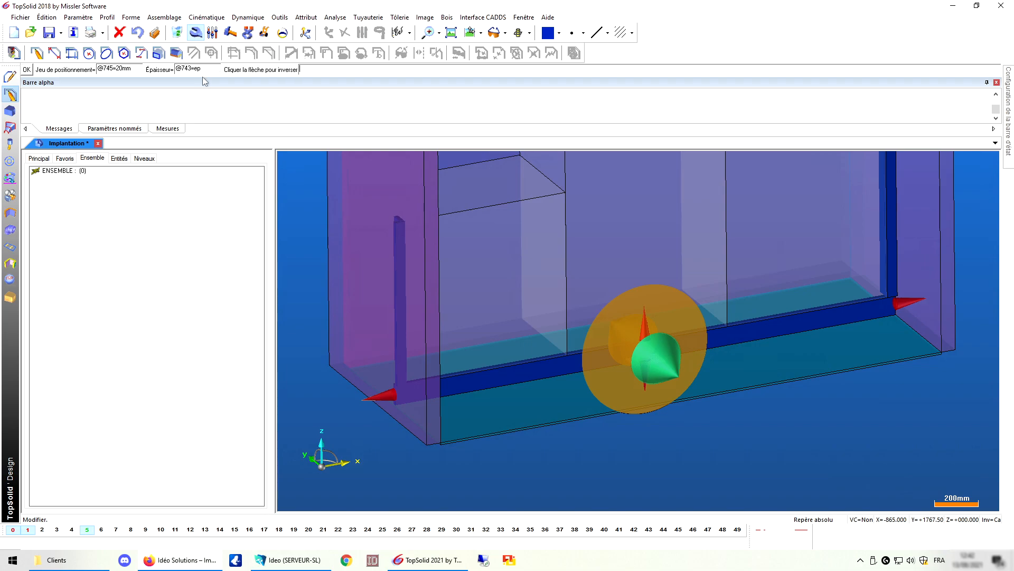
pyautogui.click(29, 69)
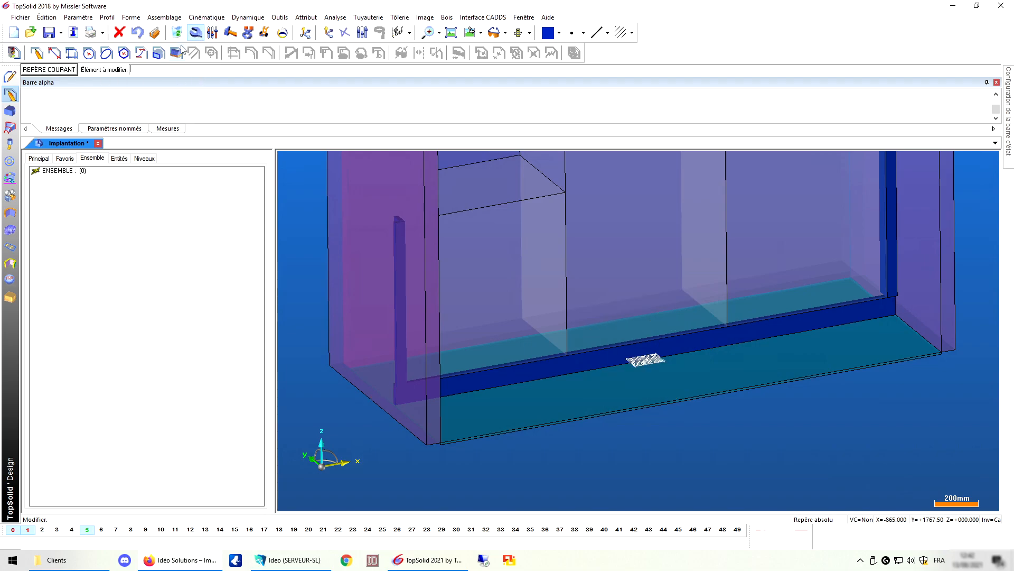
# Set the thickness of the vertical filler strip beside the low volume to the parameter ep
pyautogui.click(399, 240)
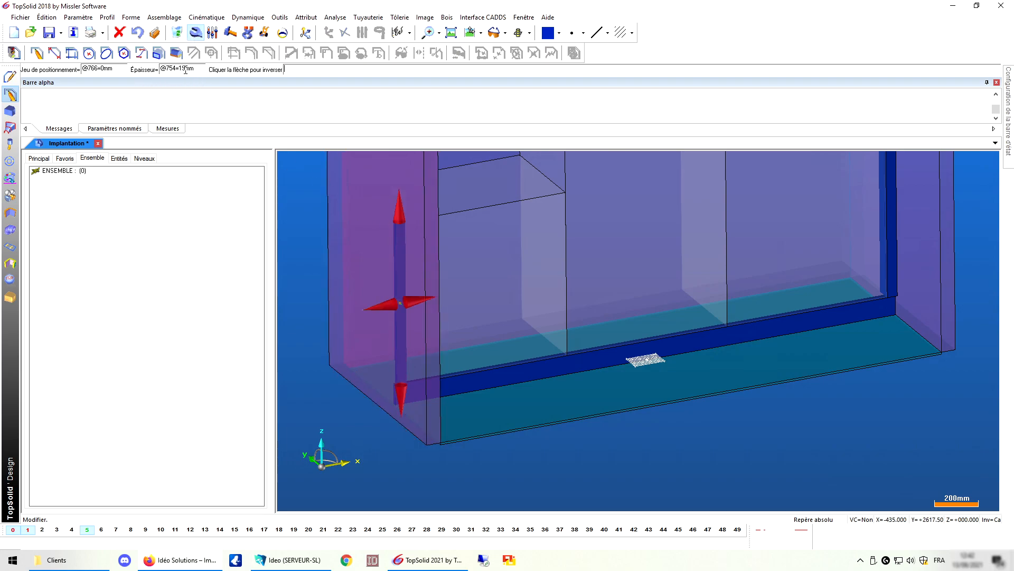
pyautogui.write('ep')
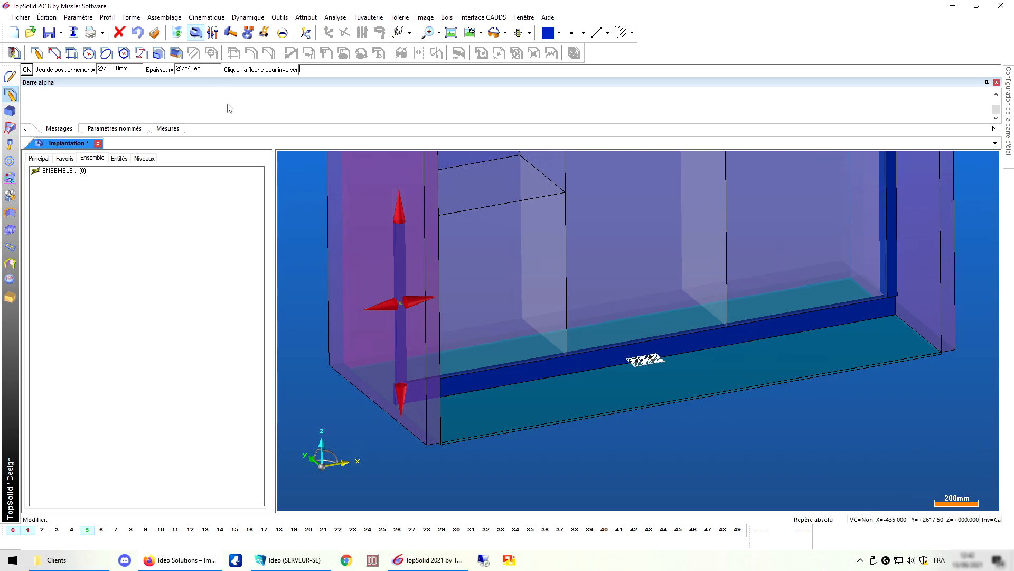
pyautogui.middleClick(587, 444)
# Set the thickness of the return strip on the low volume's side face to the parameter ep
pyautogui.moveTo(650, 441); pyautogui.dragTo(536, 389, button='middle')
pyautogui.scroll(4, 404, 201)
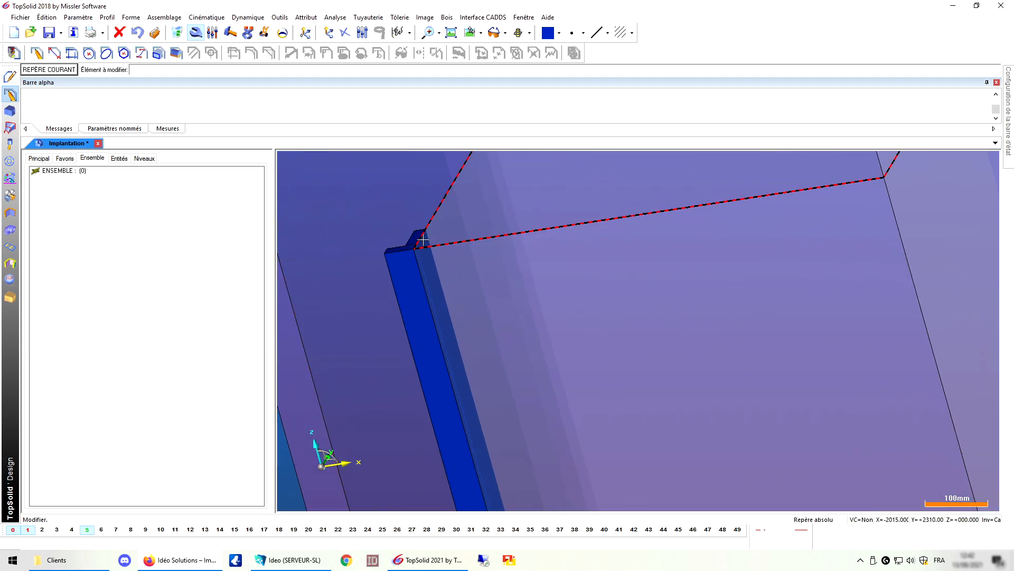
pyautogui.click(415, 238)
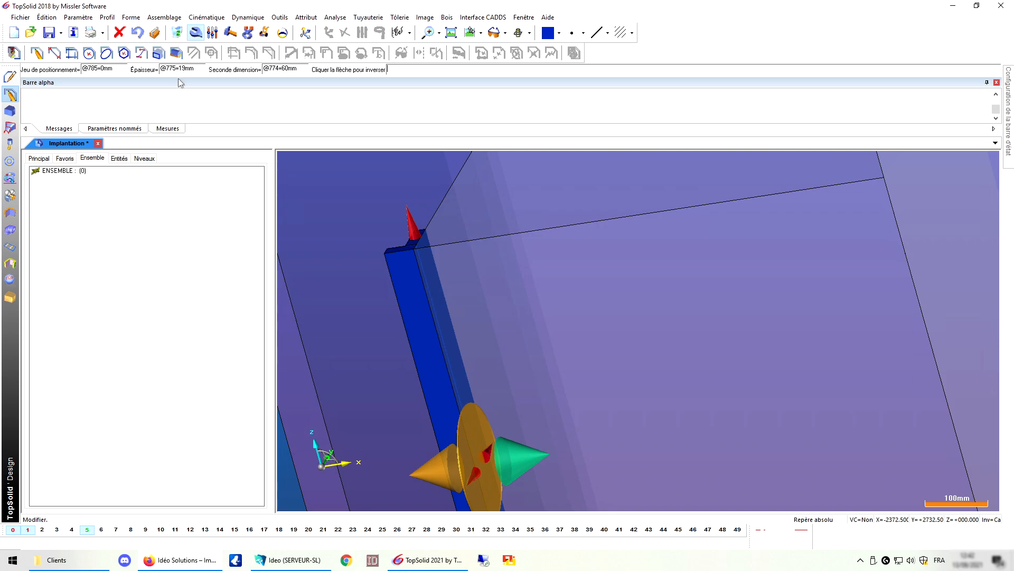
pyautogui.moveTo(178, 69); pyautogui.dragTo(205, 73)
pyautogui.write('ep')
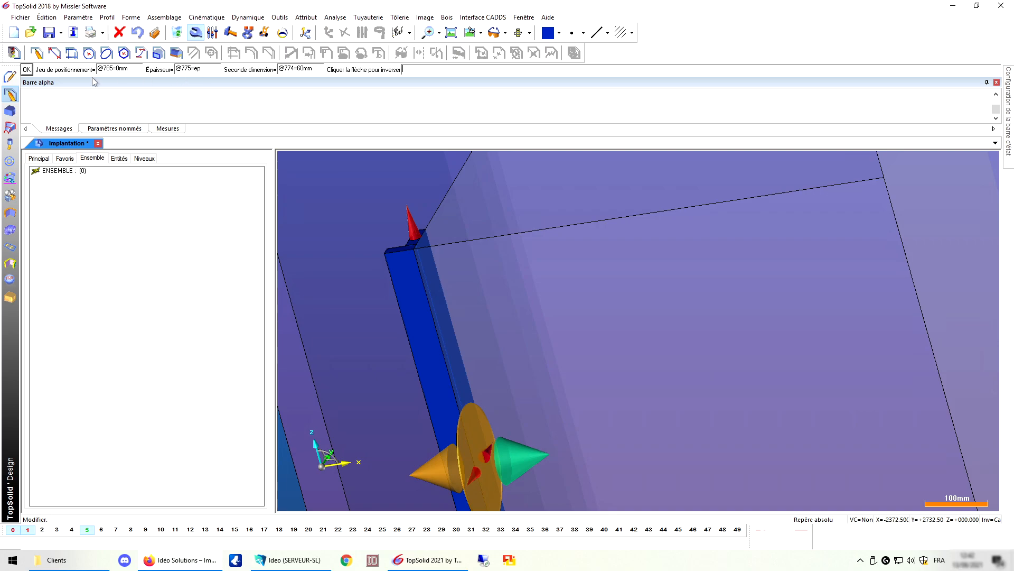
pyautogui.click(27, 69)
# Hide level 1 with the transparent volumes and display cabinet levels 2, 3 and 4
pyautogui.scroll(-3, 468, 298)
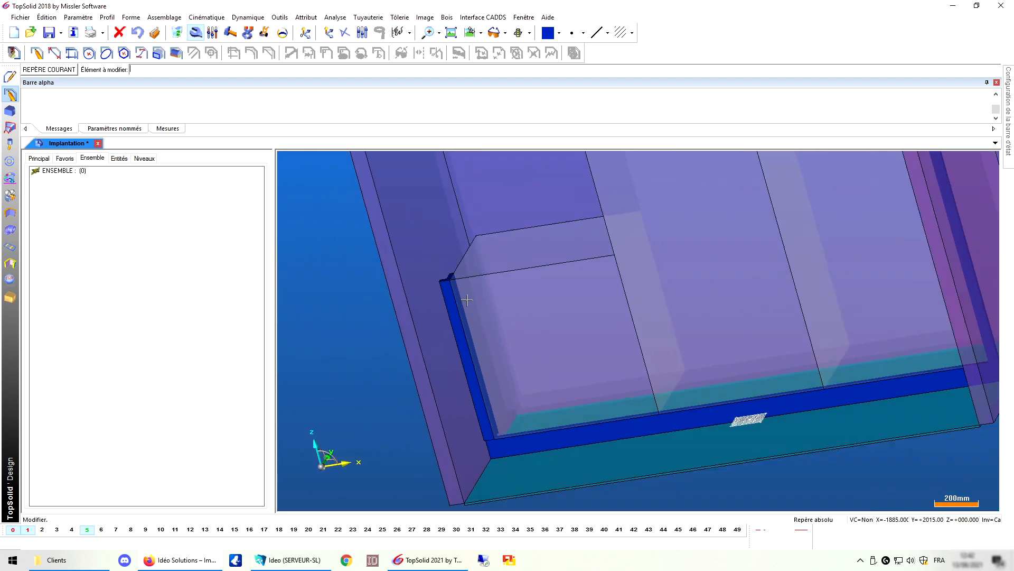
pyautogui.scroll(-4, 467, 300)
pyautogui.moveTo(433, 344); pyautogui.dragTo(459, 341, button='middle')
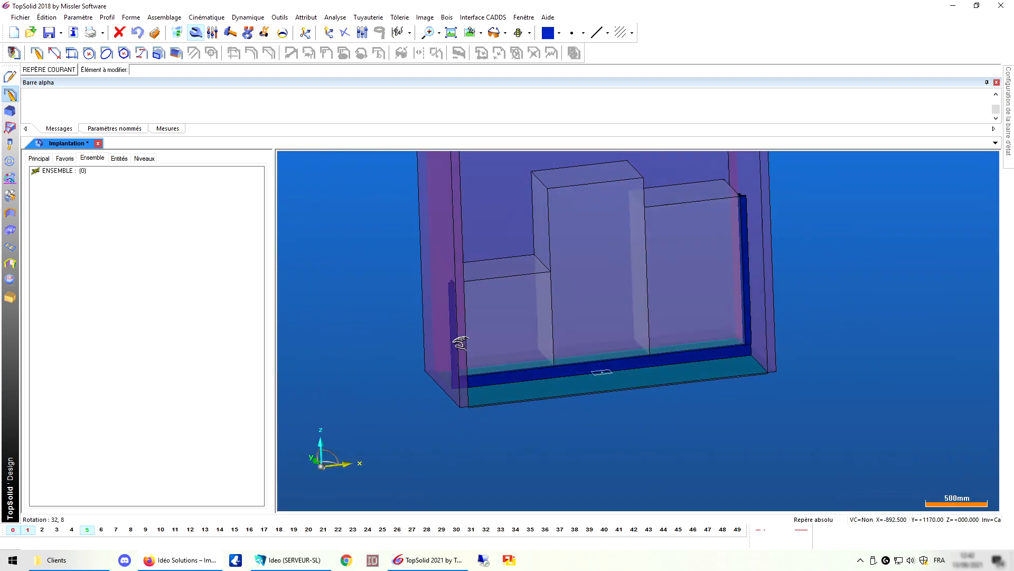
pyautogui.click(33, 526)
pyautogui.click(43, 530)
pyautogui.click(57, 529)
pyautogui.click(72, 530)
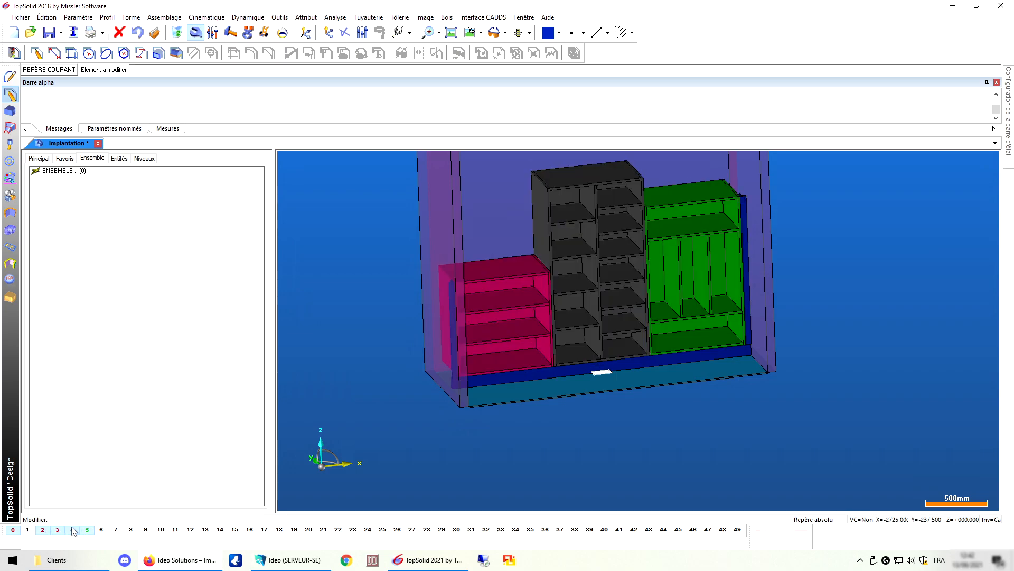
# Make level 6 the current level and set the current colour to white
pyautogui.scroll(-2, 438, 471)
pyautogui.moveTo(780, 366)
pyautogui.mouseDown(button='middle')
pyautogui.moveTo(750, 373)
pyautogui.moveTo(788, 354)
pyautogui.moveTo(731, 367)
pyautogui.moveTo(761, 371)
pyautogui.mouseUp(button='middle')
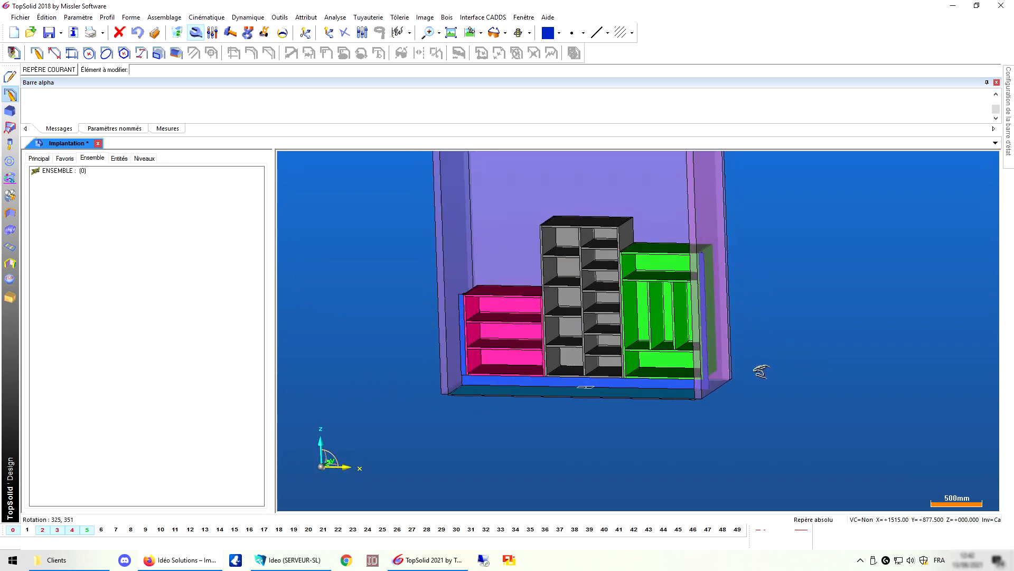
pyautogui.click(103, 531)
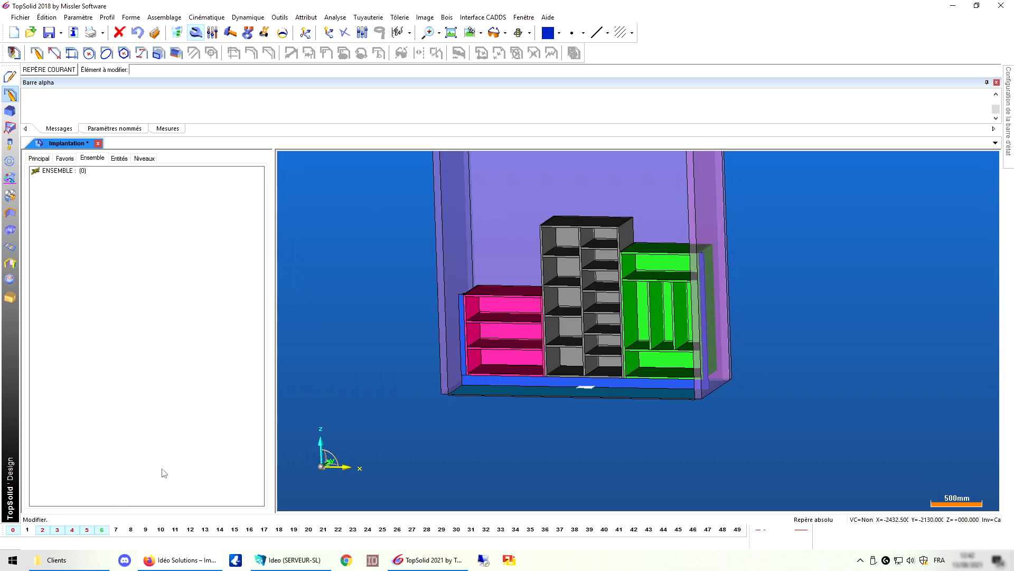
pyautogui.click(559, 34)
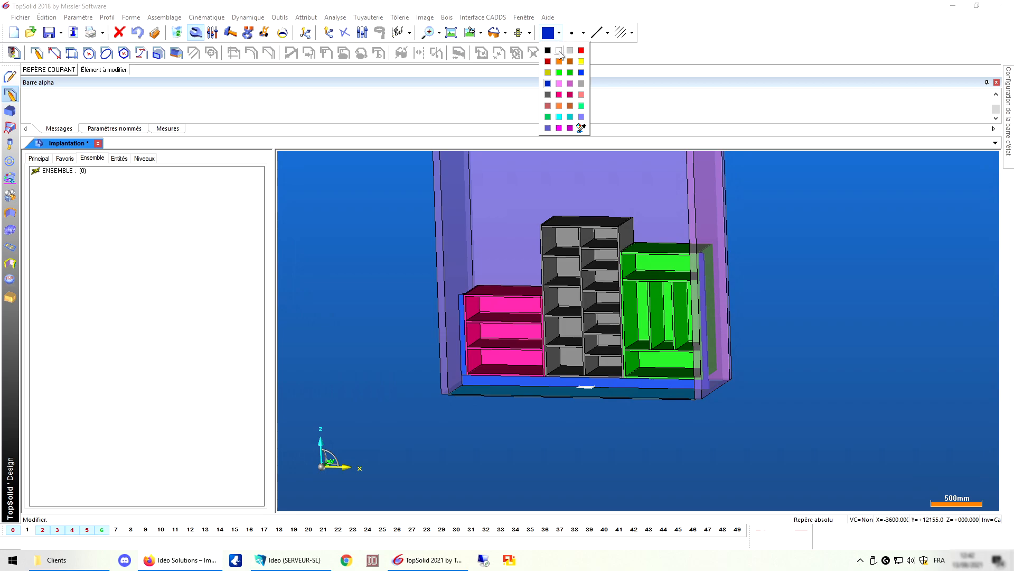
pyautogui.click(560, 51)
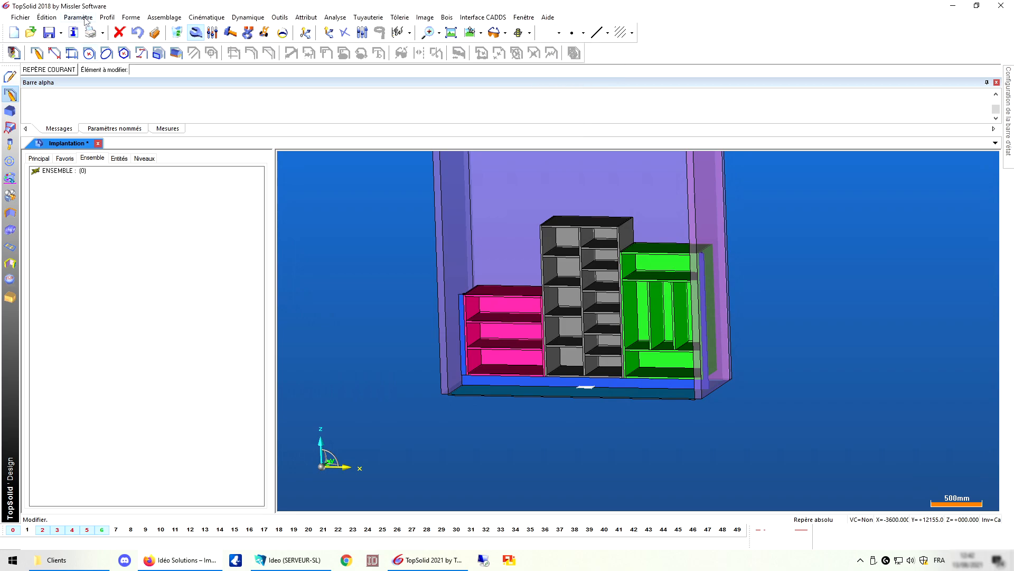
# Create the length parameter epdt = 38 with the designation "Epaisseur Plan de Travail", without on-screen text, and expand the parameters in the entity tree
pyautogui.click(87, 17)
pyautogui.click(87, 27)
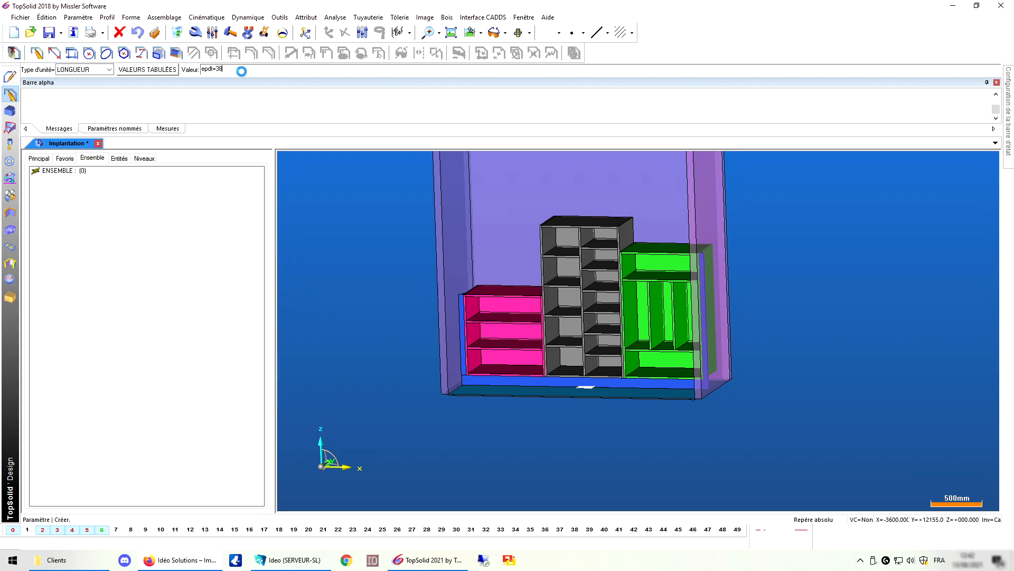
pyautogui.write('epdt=38')
pyautogui.press('Return')
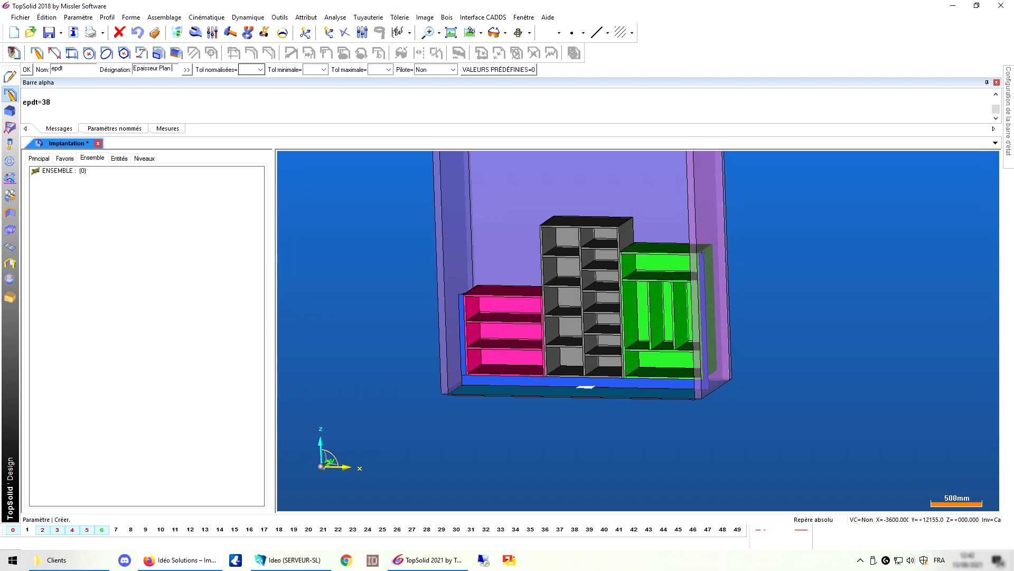
pyautogui.write('e Travail')
pyautogui.press('Return')
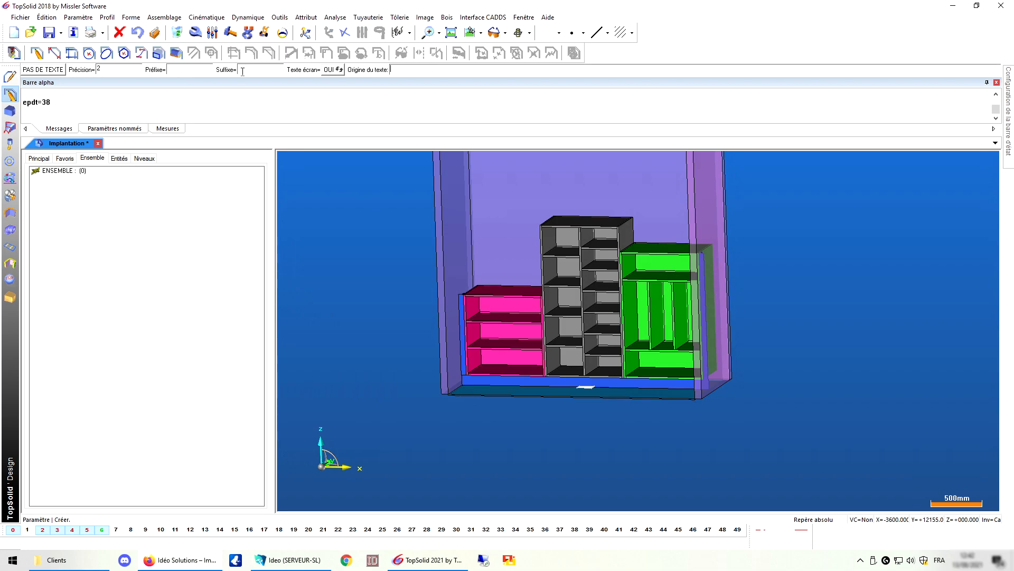
pyautogui.click(44, 69)
pyautogui.click(120, 158)
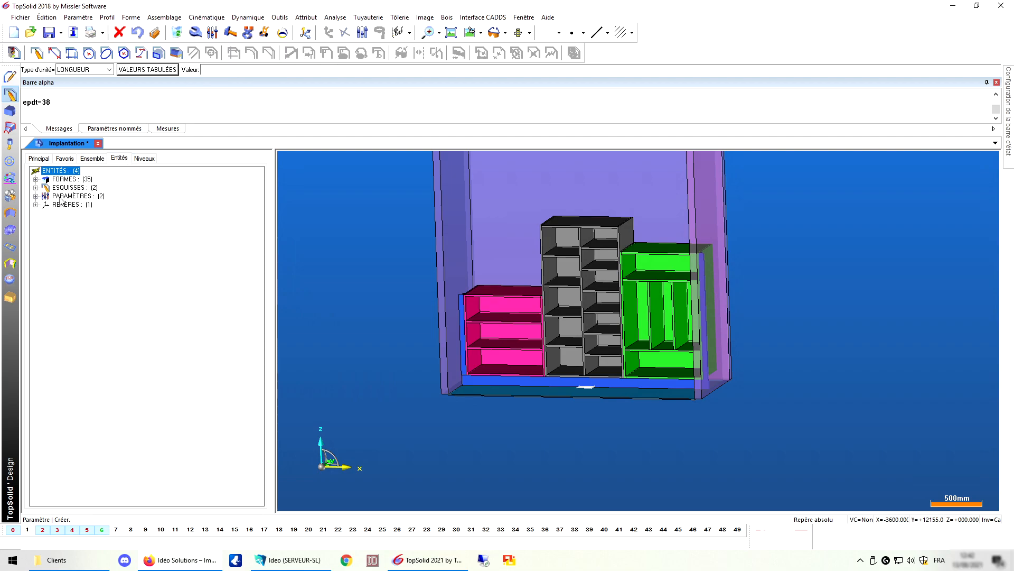
pyautogui.click(35, 196)
pyautogui.click(45, 214)
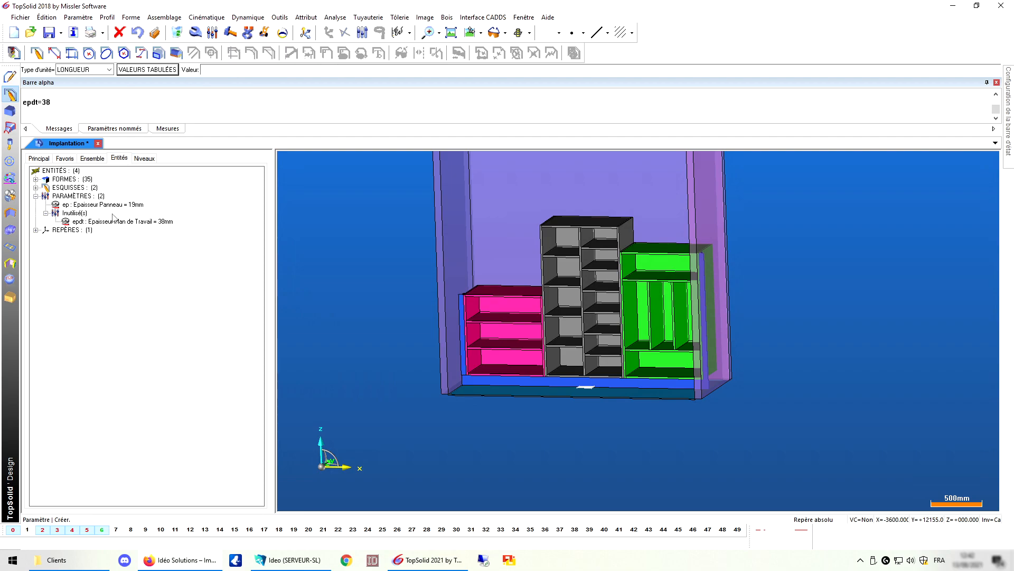
# Start a constrained block and set its thickness to the parameter epdt
pyautogui.click(447, 17)
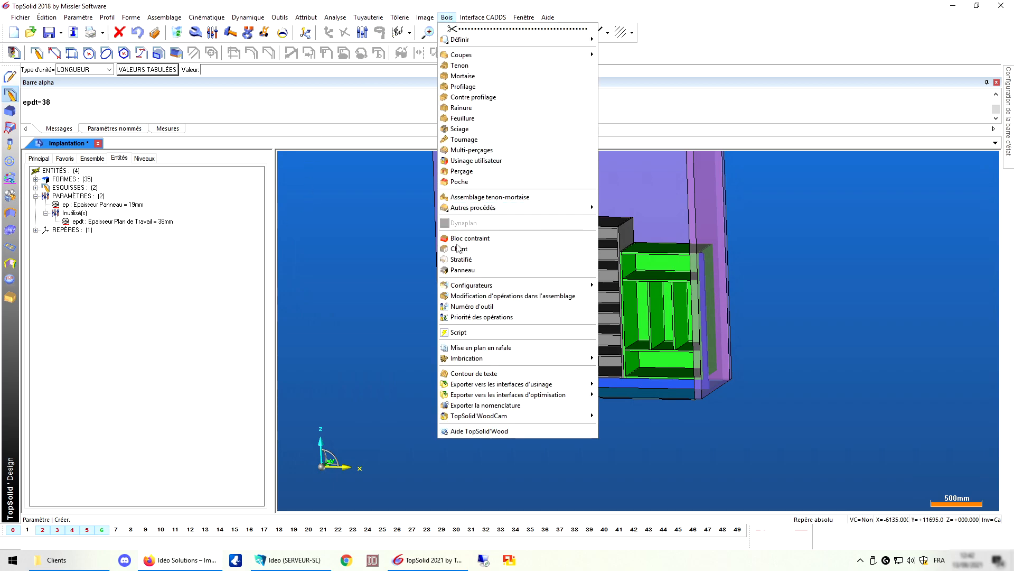
pyautogui.click(473, 236)
pyautogui.doubleClick(189, 69)
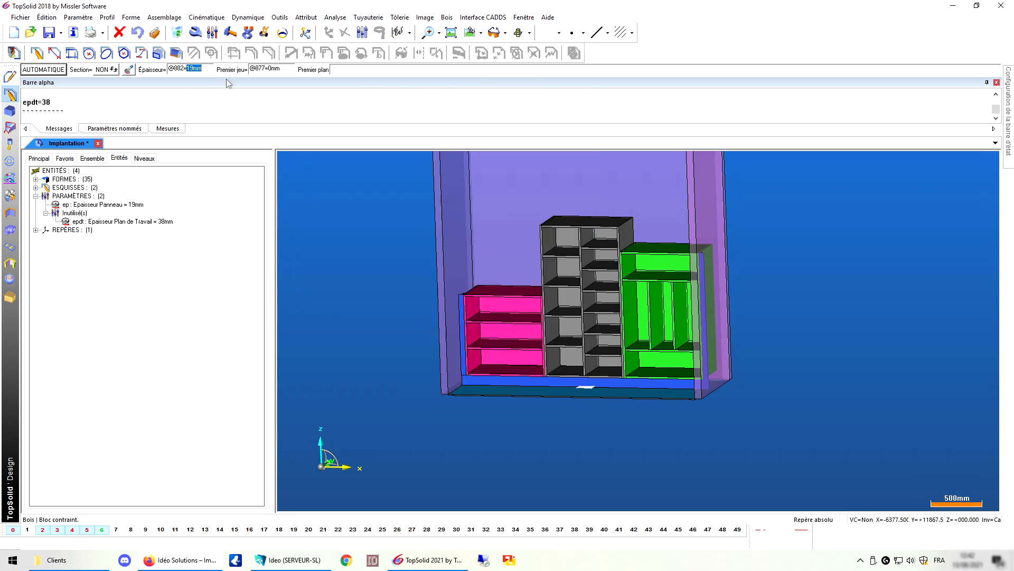
pyautogui.write('epdt')
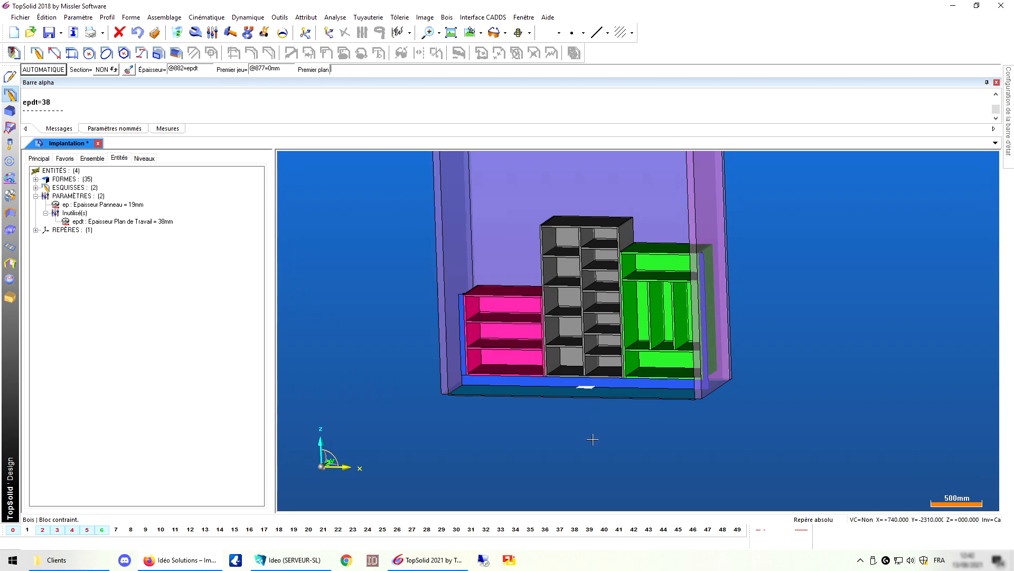
# Display level 1 with the transparent volumes and hide levels 2, 3, 4 and 5
pyautogui.moveTo(593, 437); pyautogui.dragTo(574, 448, button='middle')
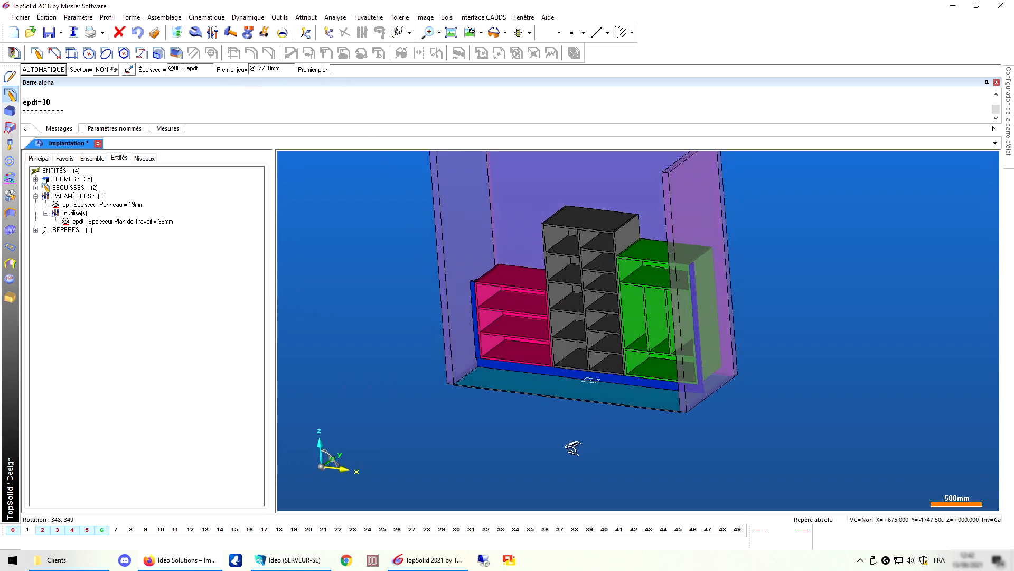
pyautogui.click(27, 529)
pyautogui.click(42, 530)
pyautogui.click(57, 530)
pyautogui.click(72, 529)
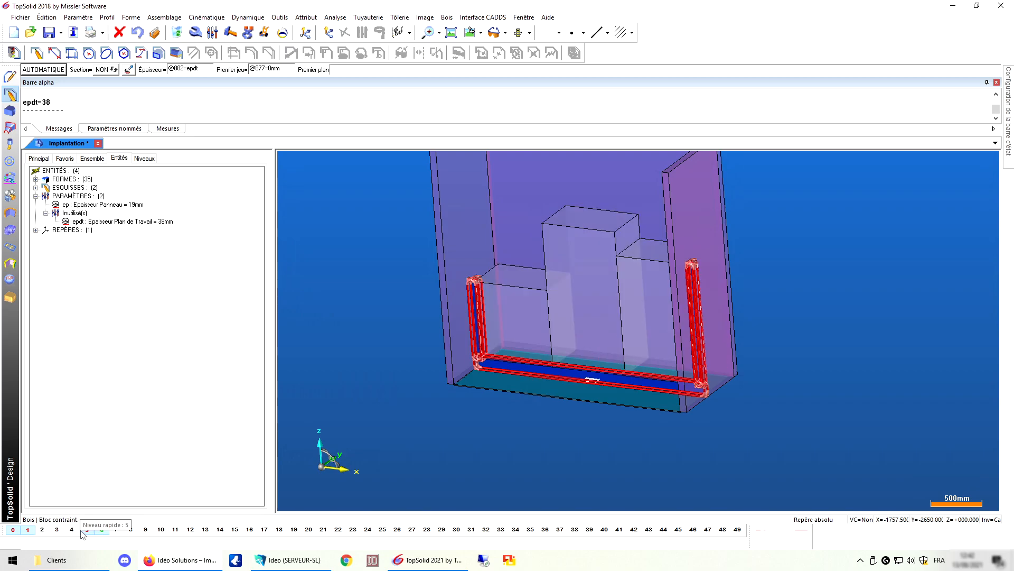
pyautogui.click(85, 529)
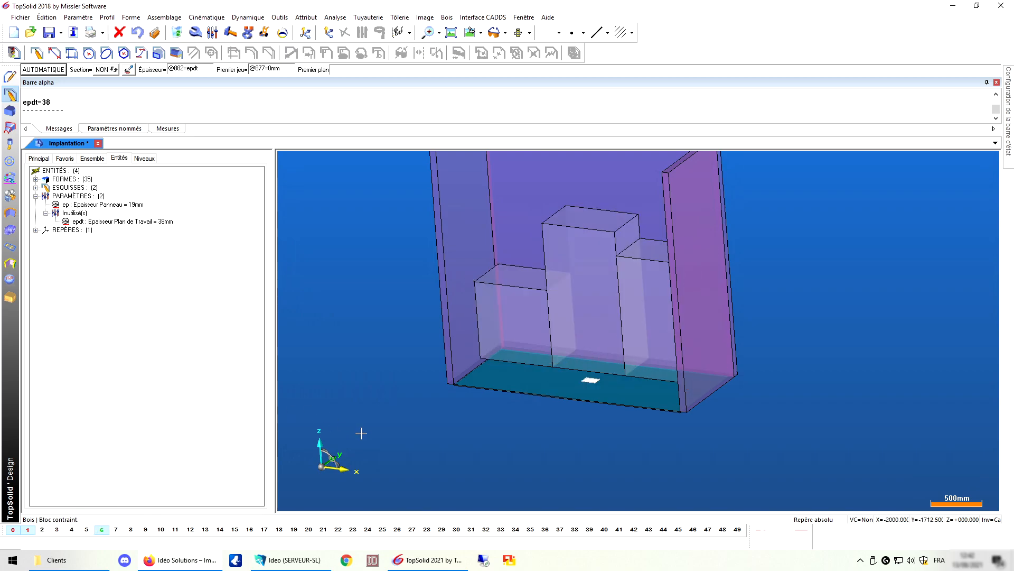
# Place the epdt-thick worktop block on the low volume's top face, between the room's side wall and the tall volume
pyautogui.moveTo(523, 404); pyautogui.dragTo(516, 447, button='middle')
pyautogui.scroll(5, 511, 349)
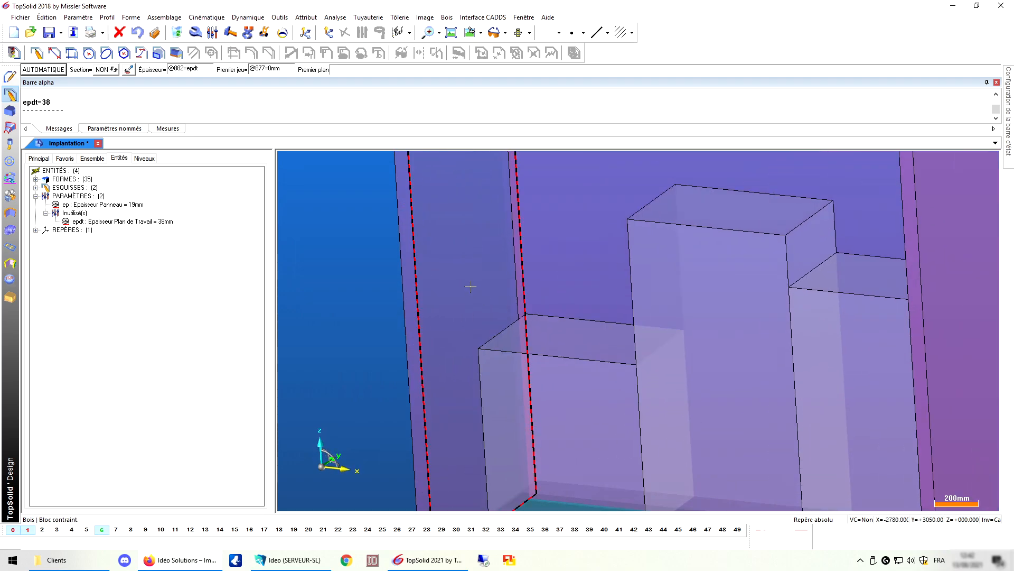
pyautogui.click(461, 271)
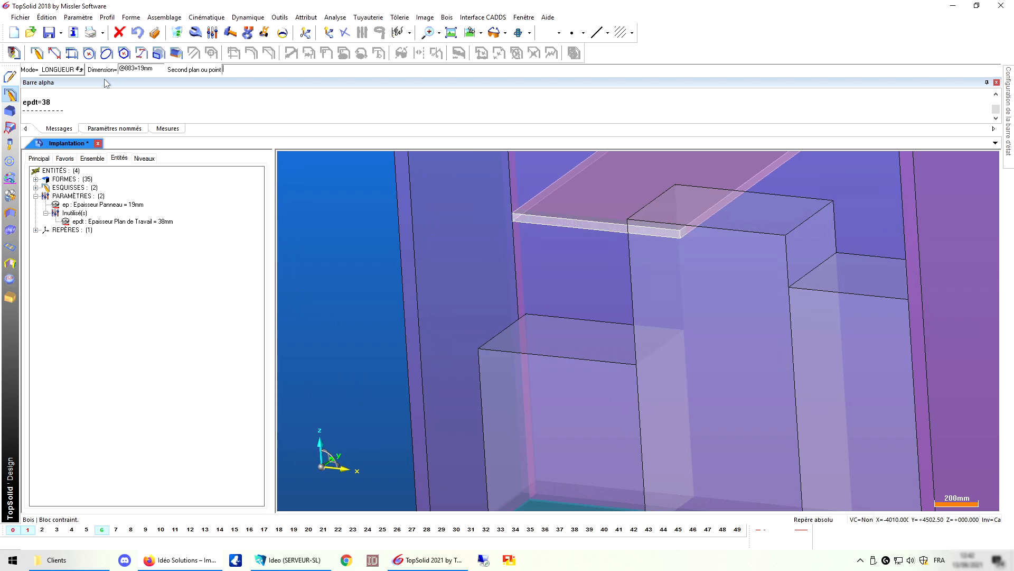
pyautogui.click(522, 389)
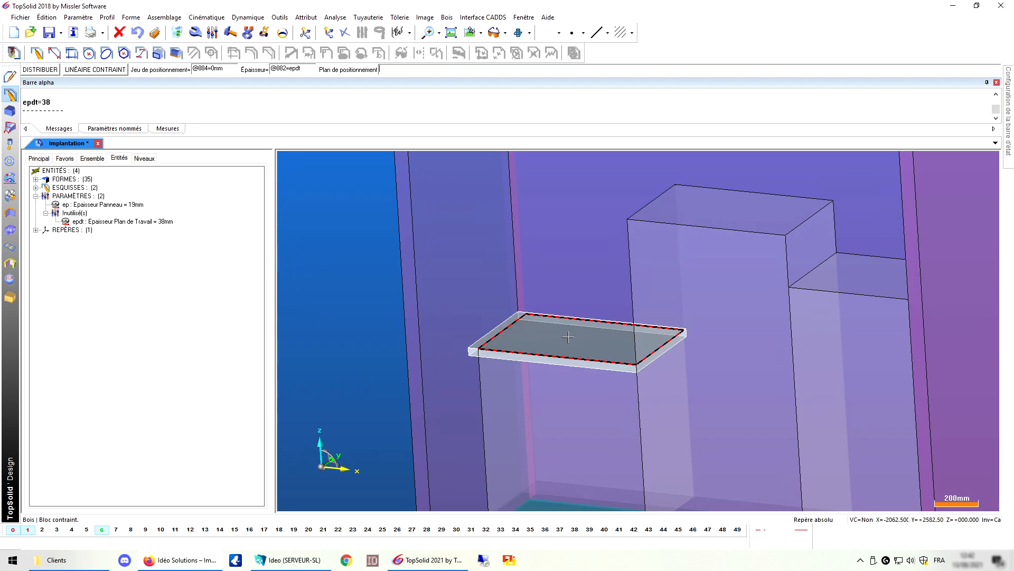
pyautogui.click(557, 337)
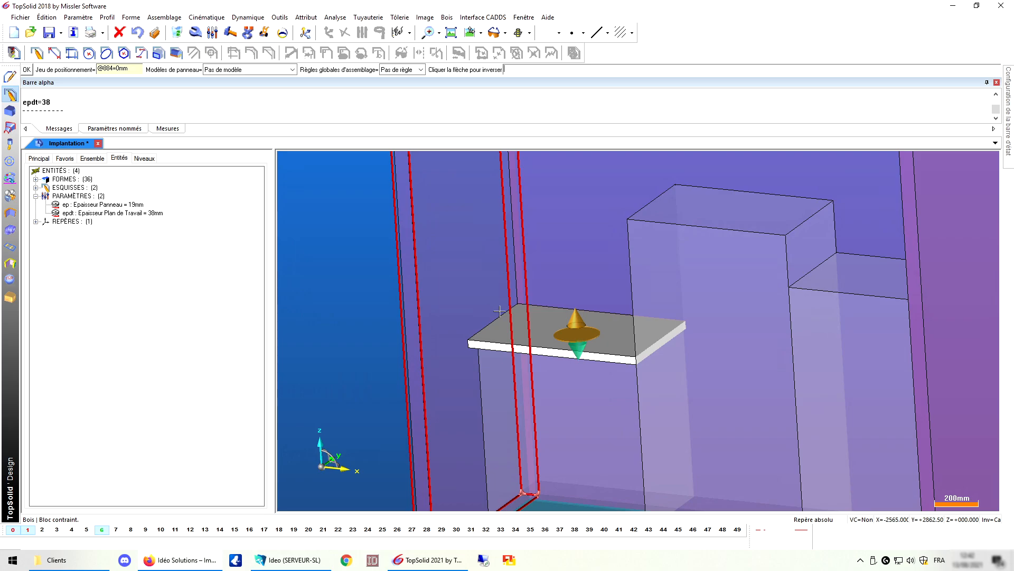
pyautogui.middleClick(551, 372)
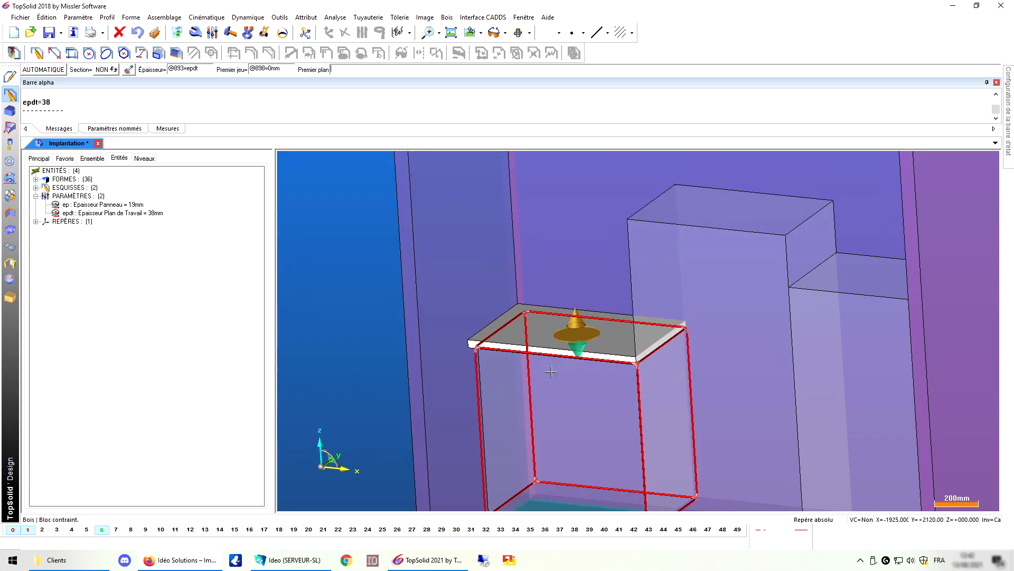
# Edit the low volume's worktop so that it overhangs at the front, with a second clearance of -25 mm
pyautogui.click(196, 33)
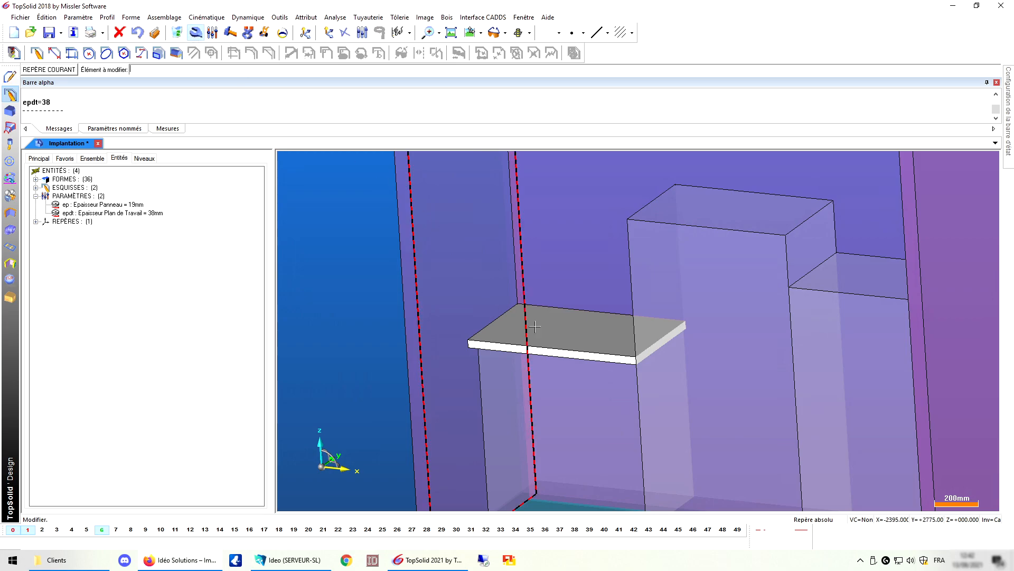
pyautogui.click(552, 348)
pyautogui.middleClick(550, 353)
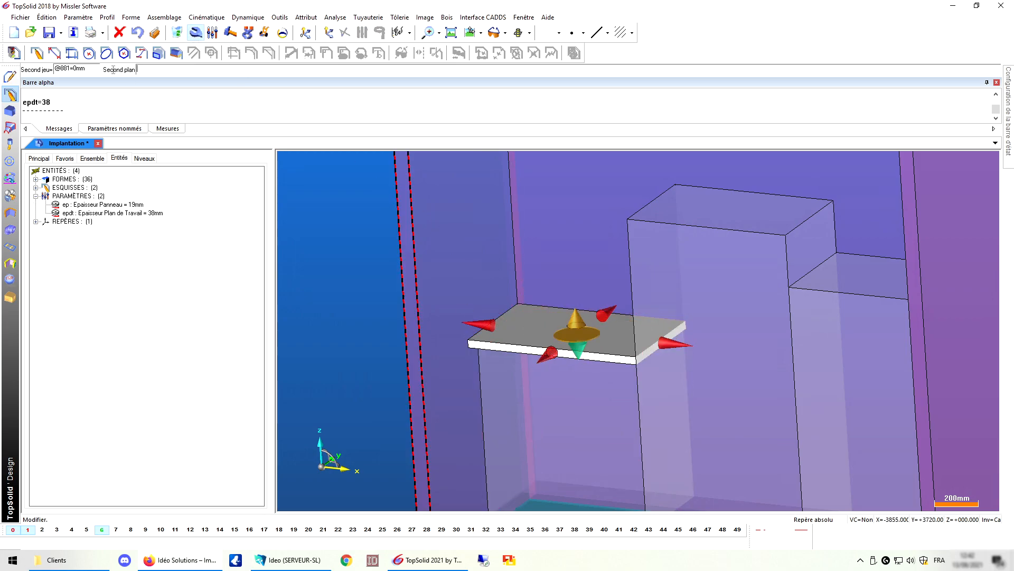
pyautogui.write('-25')
pyautogui.press('Return')
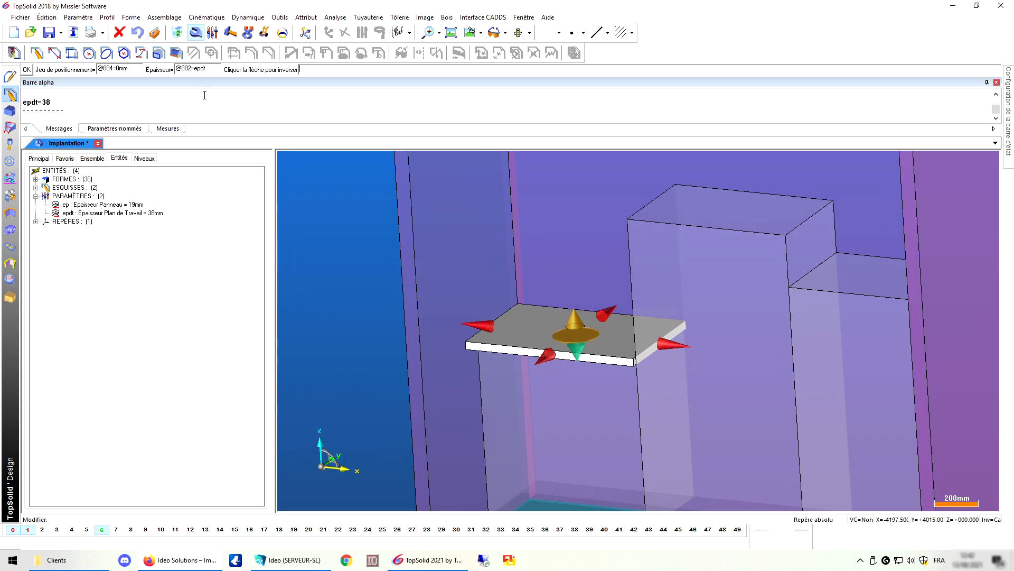
pyautogui.scroll(3, 641, 370)
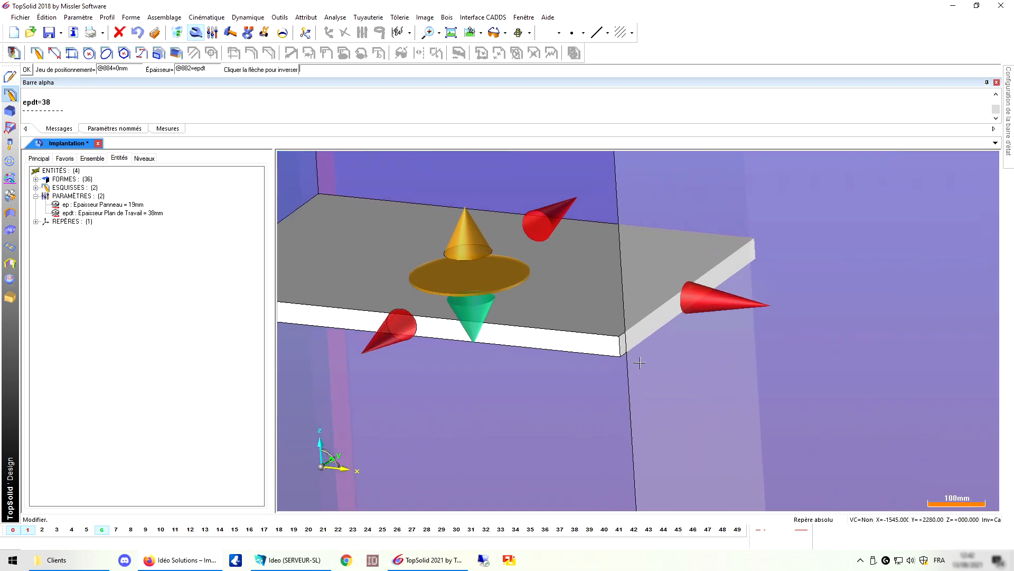
pyautogui.scroll(-4, 641, 362)
pyautogui.middleClick(438, 285)
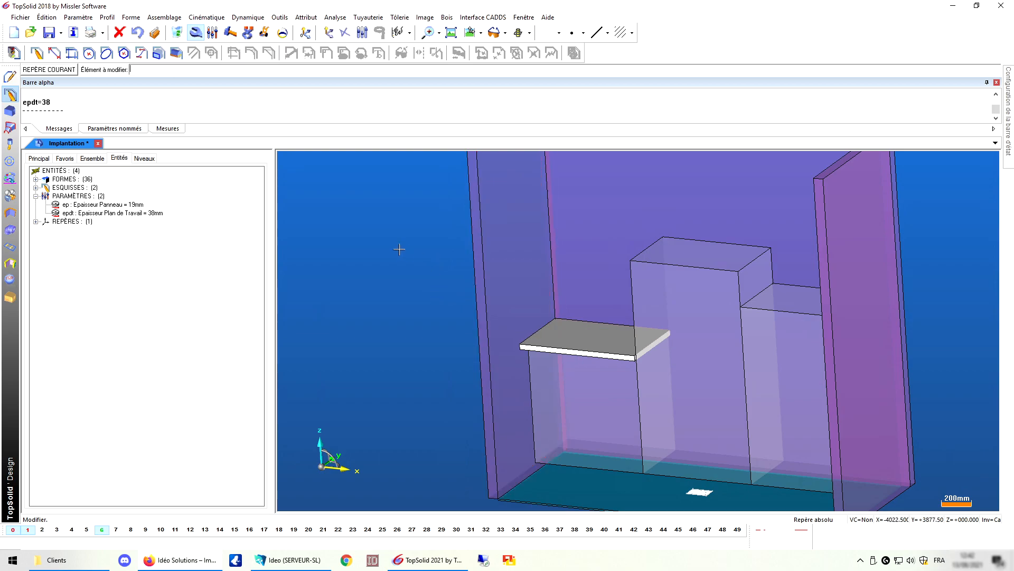
# Create a vertical constrained block of thickness epdt on the tall volume's exposed side face, from the low worktop up to the tall volume's top
pyautogui.click(447, 17)
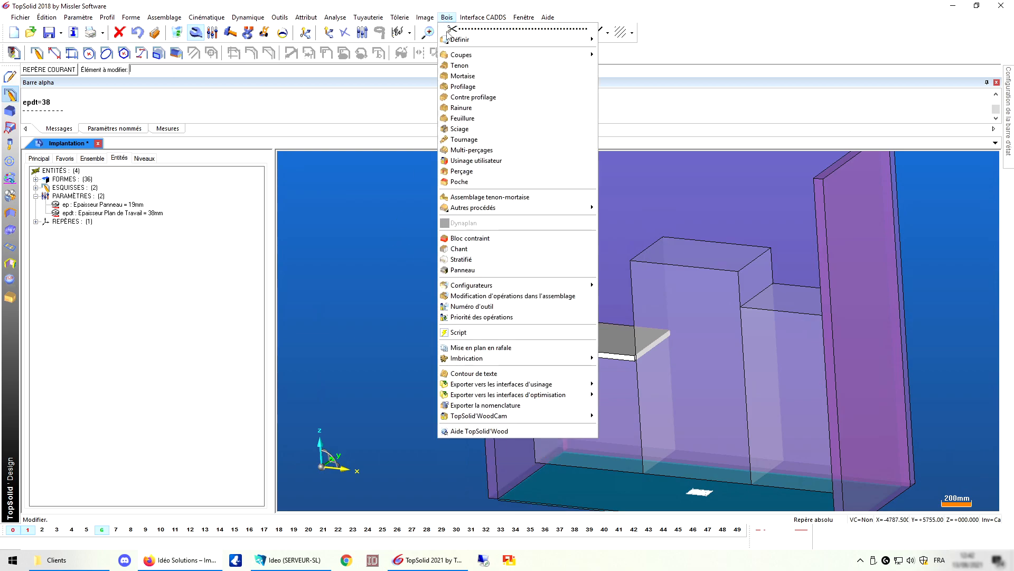
pyautogui.click(465, 238)
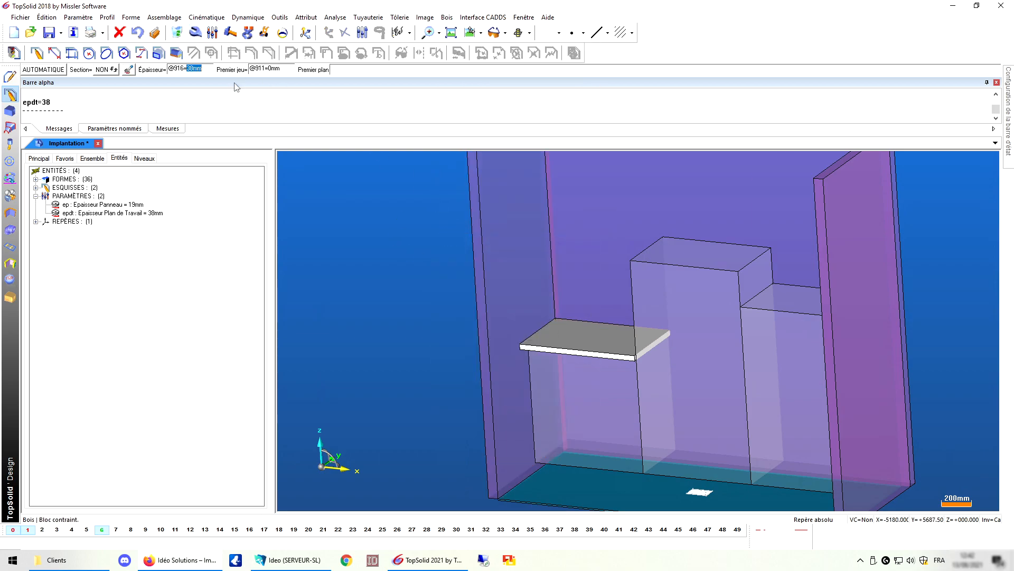
pyautogui.write('epdt')
pyautogui.press('Return')
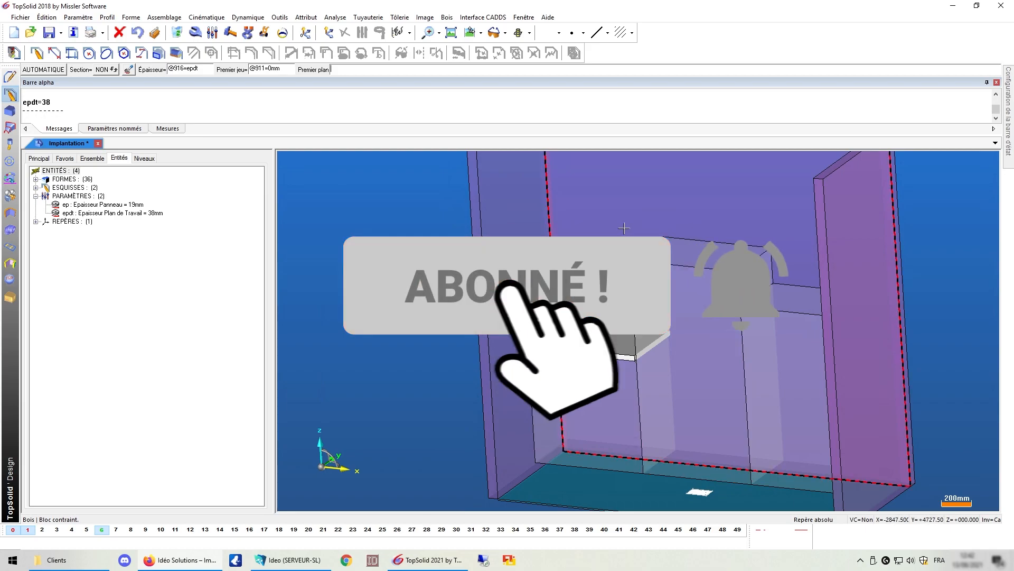
pyautogui.click(618, 343)
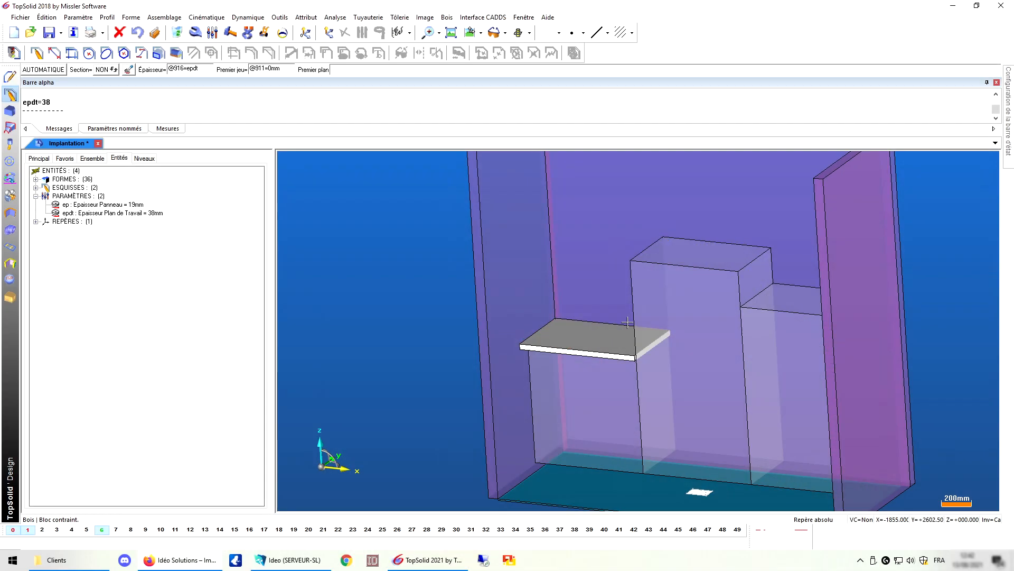
pyautogui.click(670, 249)
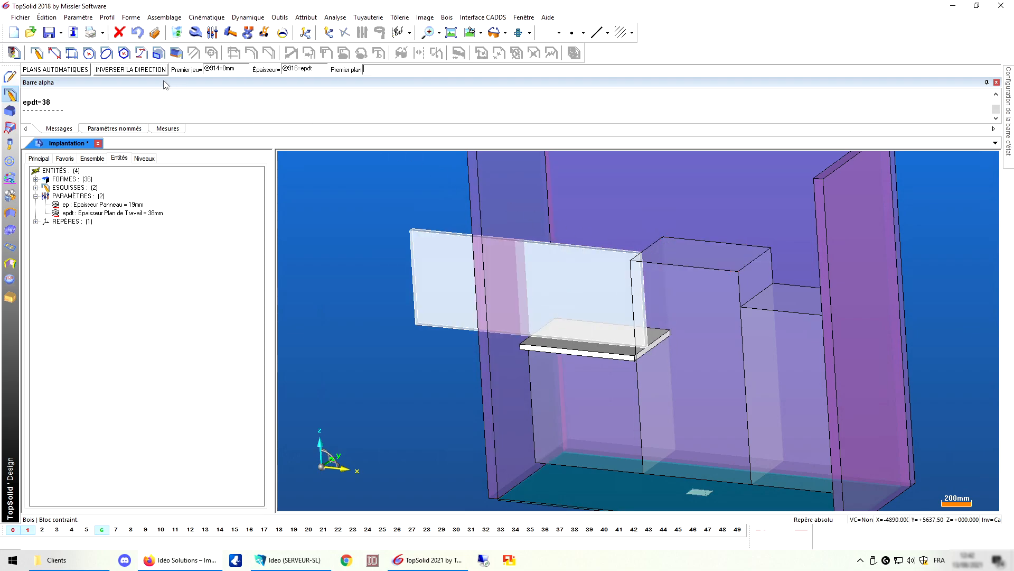
pyautogui.click(148, 71)
pyautogui.click(645, 201)
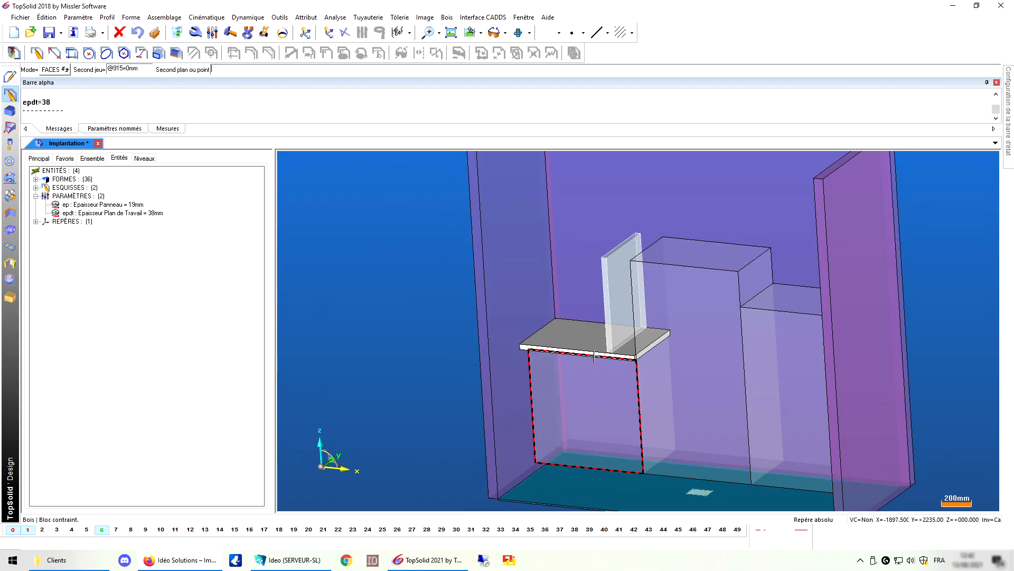
pyautogui.click(597, 353)
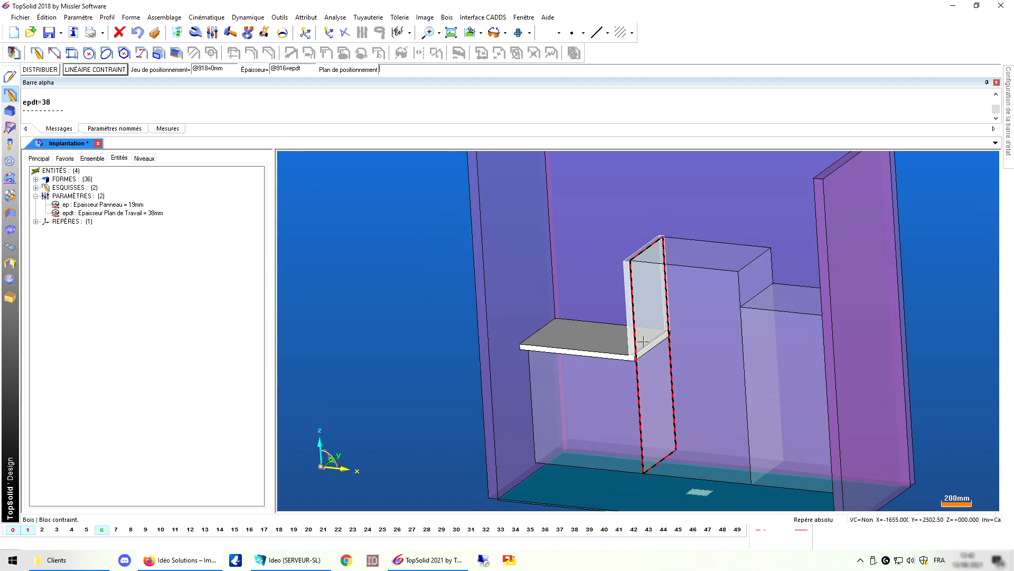
pyautogui.click(646, 324)
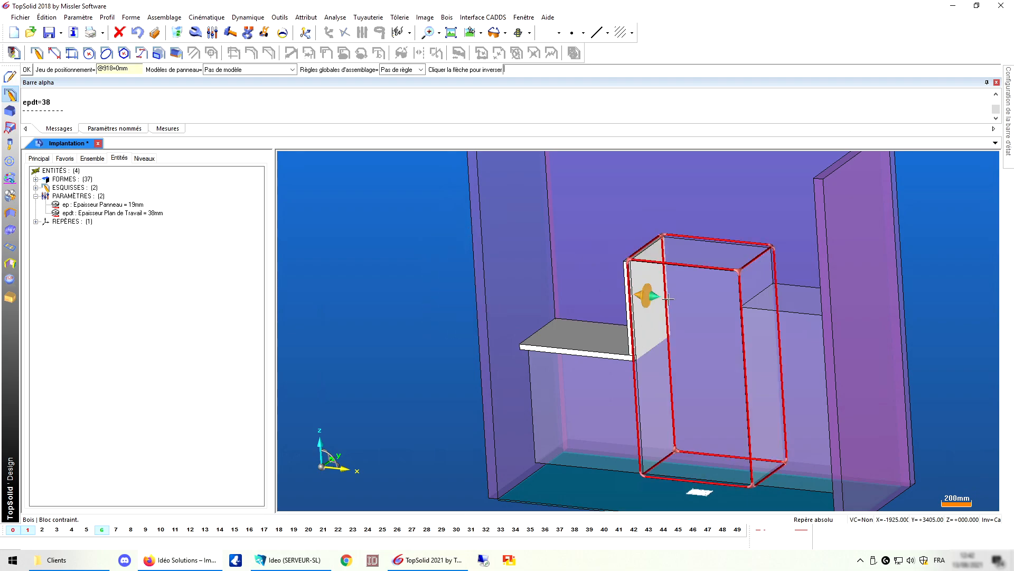
pyautogui.middleClick(683, 292)
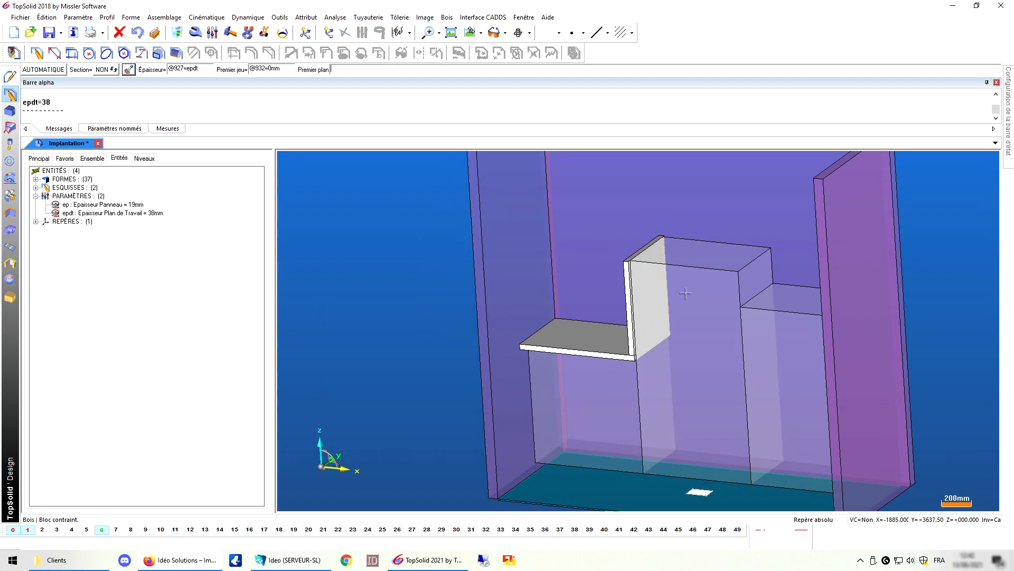
# Create a vertical constrained block of thickness epdt on the central cabinet's right side, above the right cabinet, from the back wall to the front
pyautogui.click(767, 299)
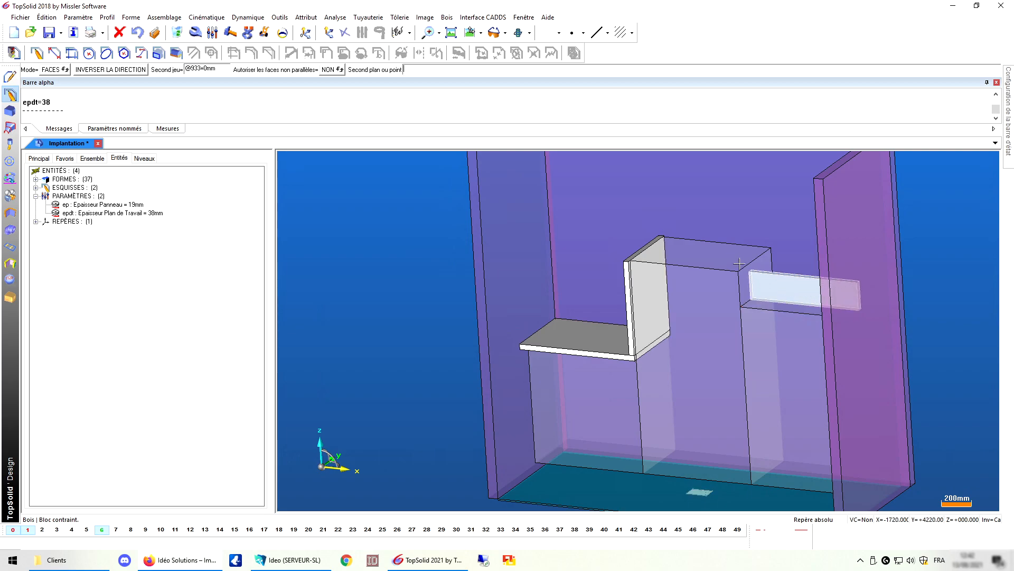
pyautogui.click(131, 73)
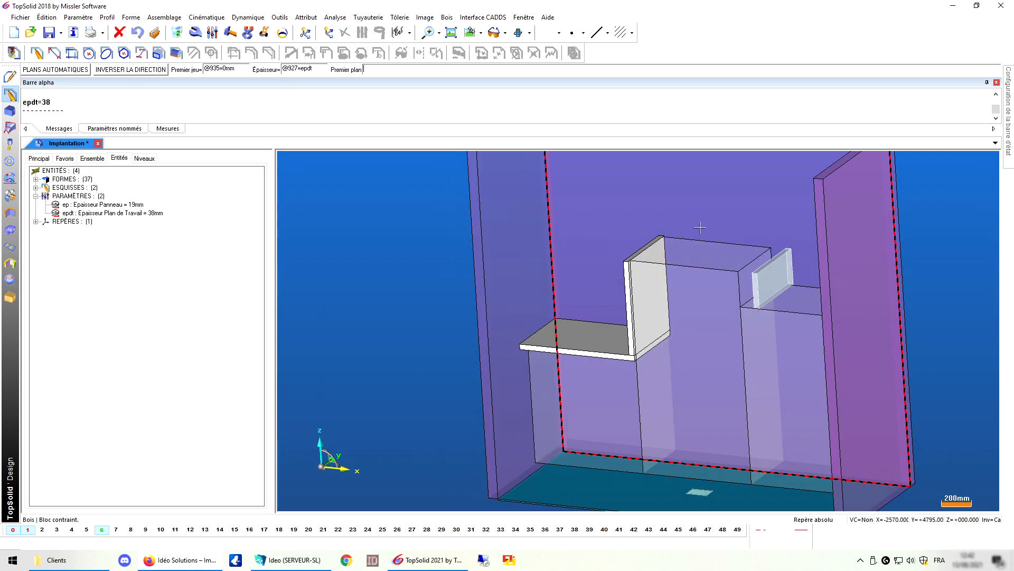
pyautogui.click(761, 209)
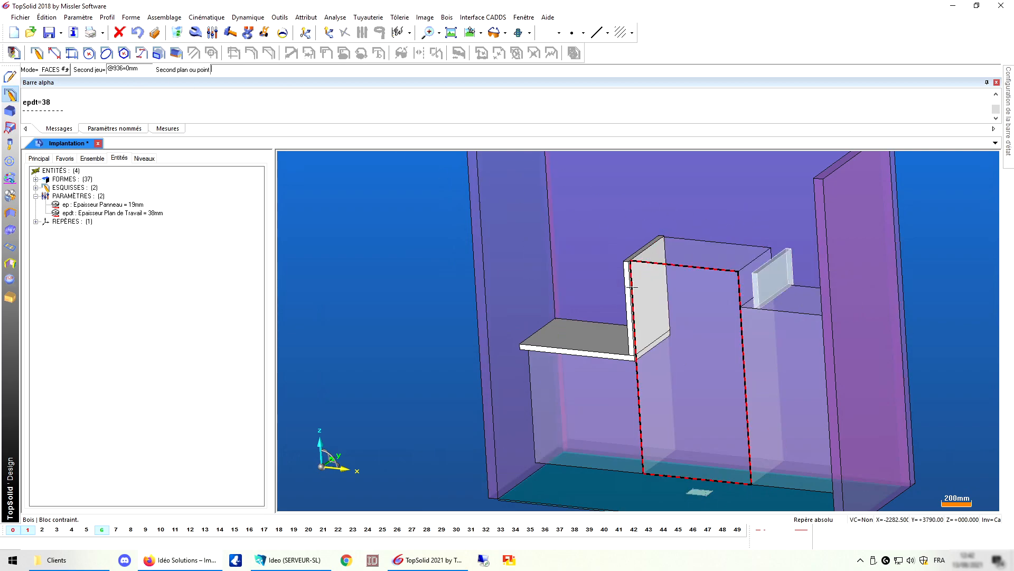
pyautogui.click(589, 353)
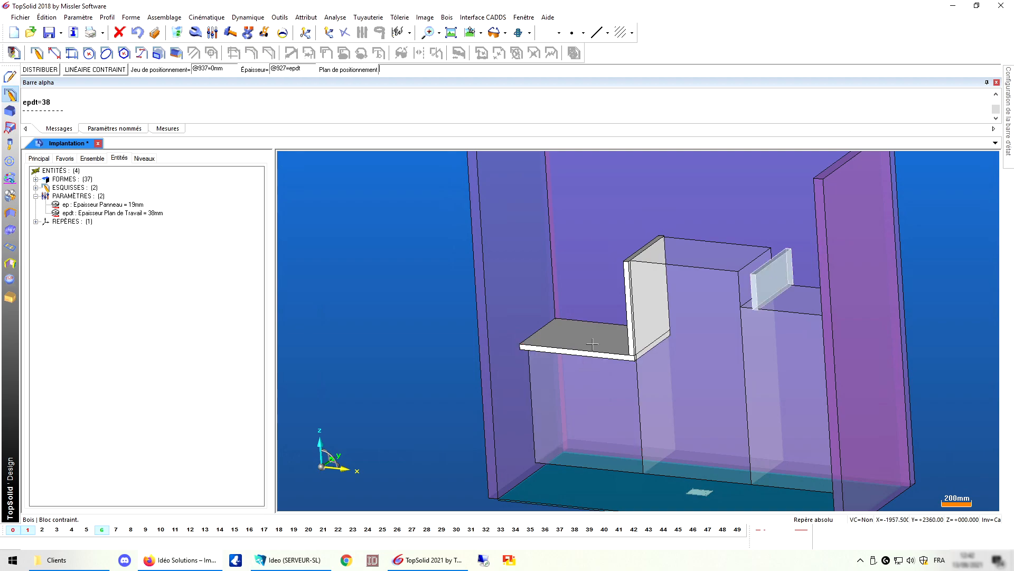
pyautogui.click(755, 280)
pyautogui.middleClick(685, 271)
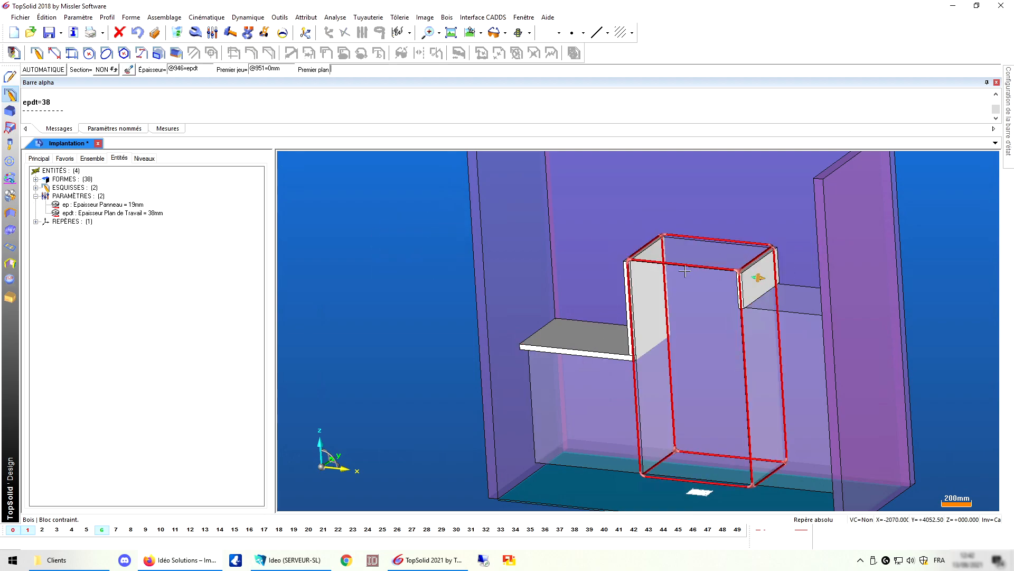
# Create a horizontal constrained block of thickness epdt on top of the central cabinet, spanning its two vertical worktop panels
pyautogui.moveTo(599, 265)
pyautogui.mouseDown(button='middle')
pyautogui.moveTo(645, 264)
pyautogui.moveTo(615, 259)
pyautogui.mouseUp(button='middle')
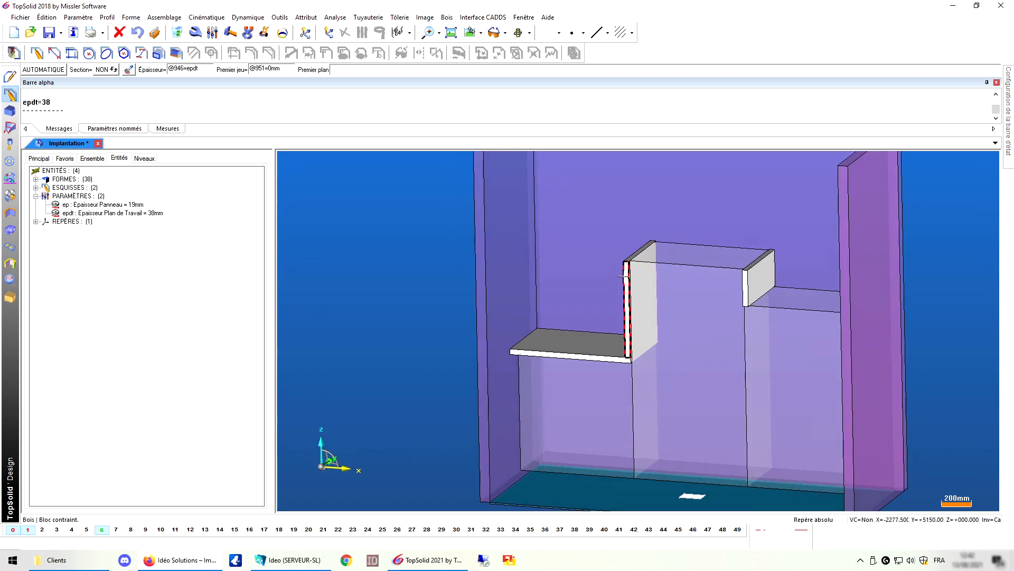
pyautogui.click(625, 276)
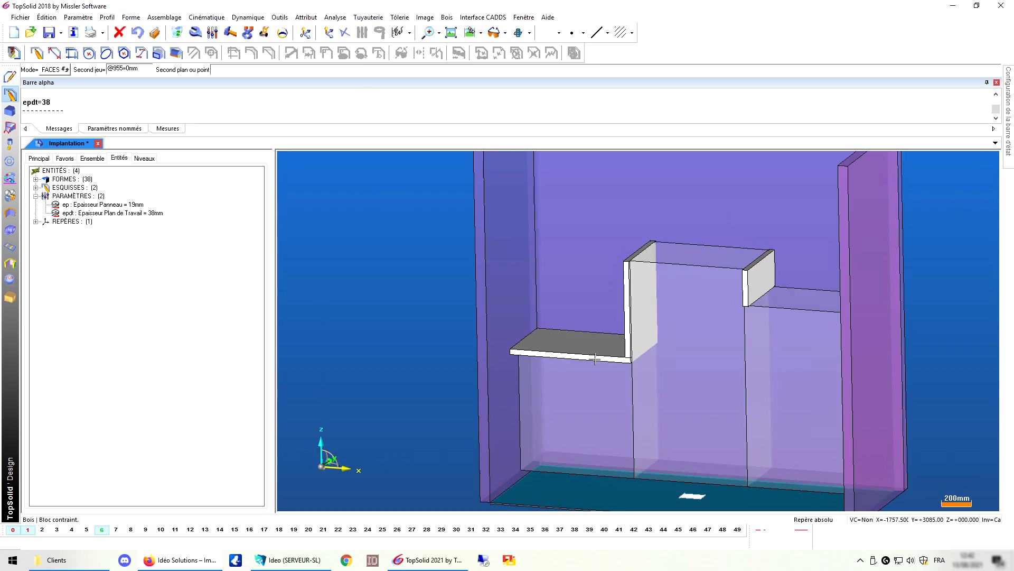
pyautogui.click(685, 255)
pyautogui.click(686, 256)
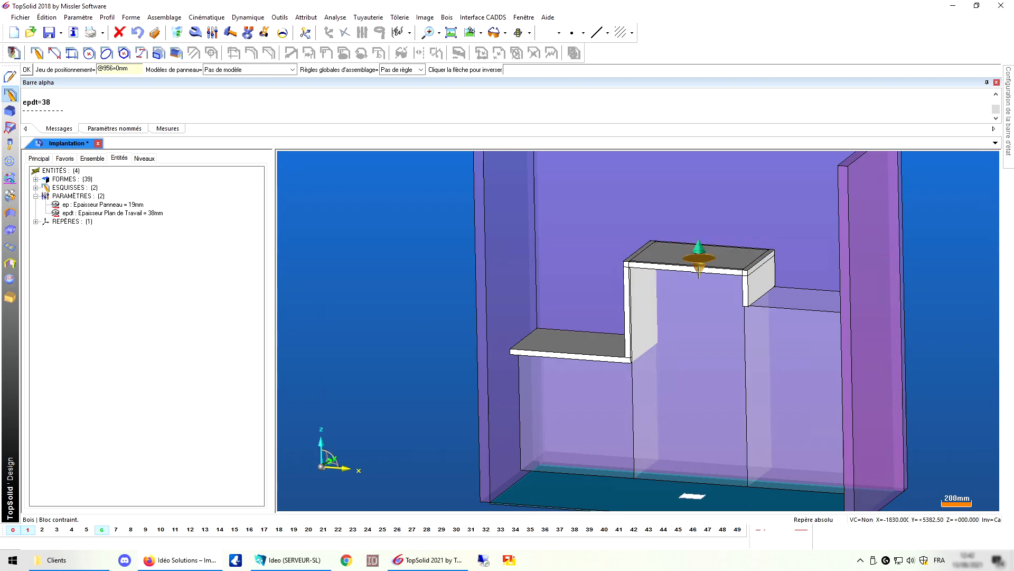
# Create a horizontal worktop block of thickness epdt on the right cabinet, from the short vertical panel to the right wall
pyautogui.scroll(-2, 699, 271)
pyautogui.moveTo(699, 271); pyautogui.dragTo(731, 294, button='middle')
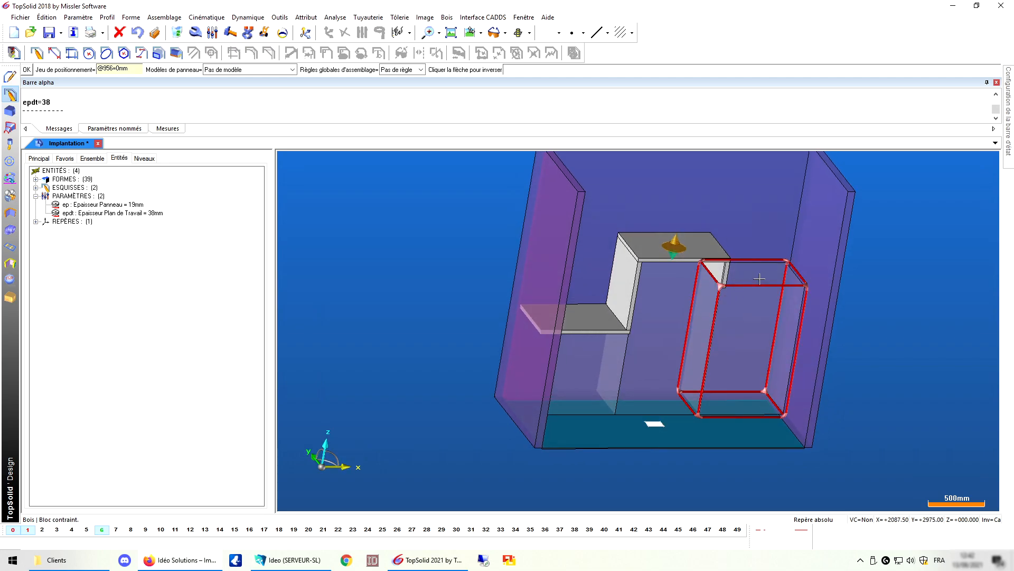
pyautogui.scroll(3, 760, 279)
pyautogui.click(889, 246)
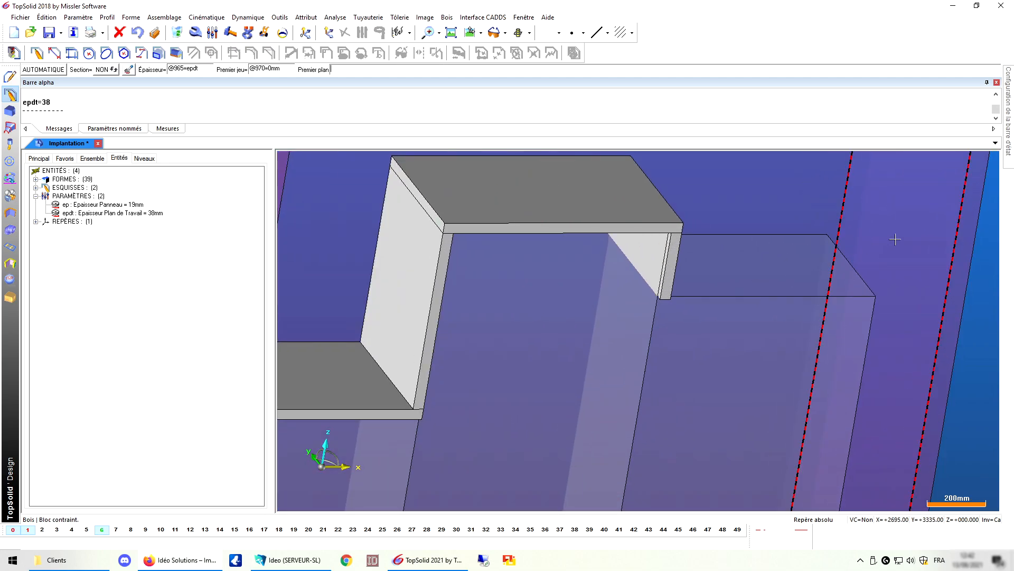
pyautogui.click(678, 252)
pyautogui.click(703, 179)
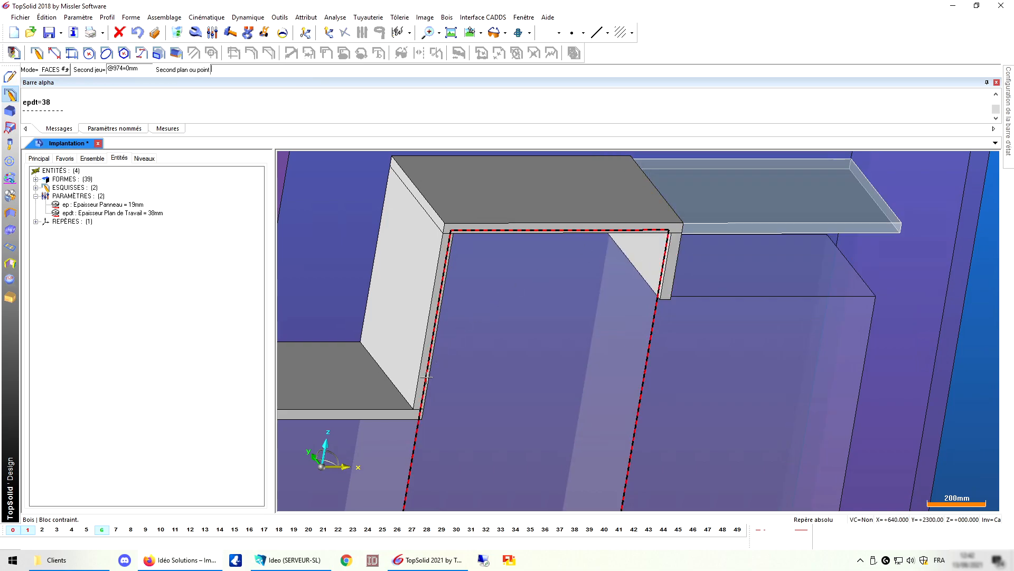
pyautogui.click(398, 415)
pyautogui.click(703, 265)
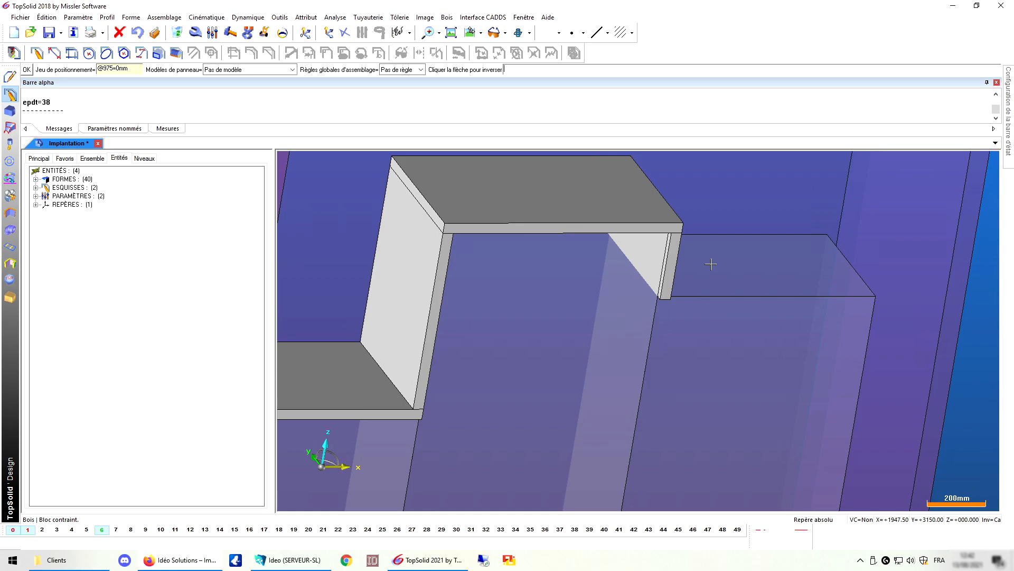
pyautogui.moveTo(742, 335)
pyautogui.mouseDown(button='middle')
pyautogui.moveTo(795, 334)
pyautogui.moveTo(780, 294)
pyautogui.moveTo(723, 298)
pyautogui.moveTo(759, 329)
pyautogui.mouseUp(button='middle')
pyautogui.middleClick(749, 344)
# Mitre the four corners of the stepped worktop where the horizontal and vertical panels meet
pyautogui.moveTo(821, 348); pyautogui.dragTo(784, 343, button='middle')
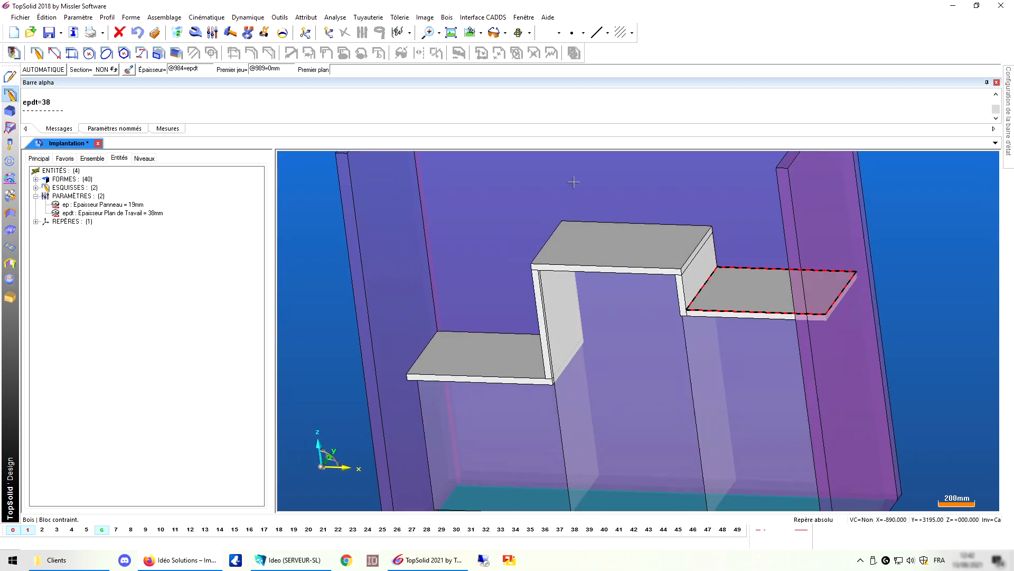
pyautogui.click(446, 18)
pyautogui.moveTo(482, 55)
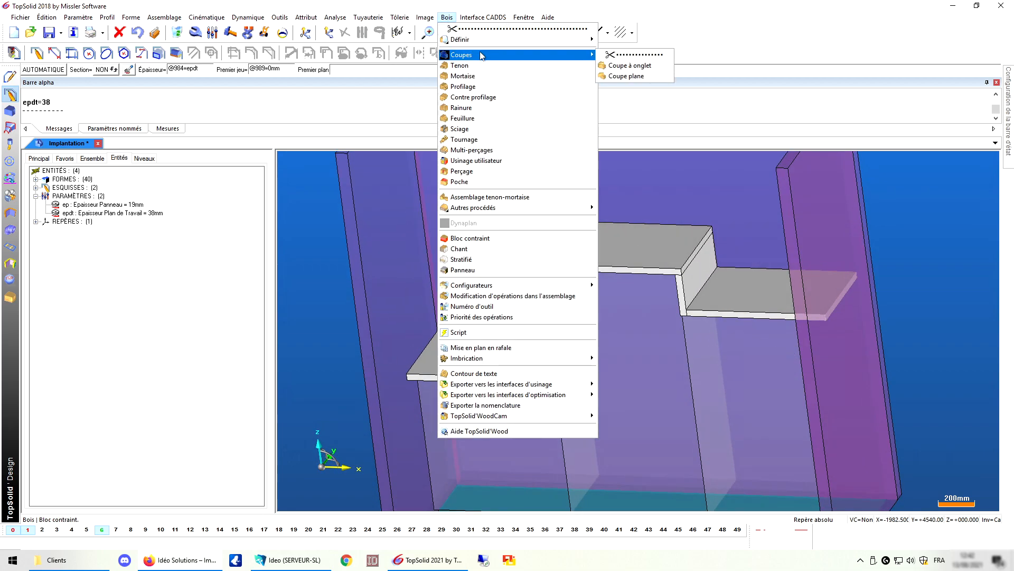
pyautogui.click(624, 67)
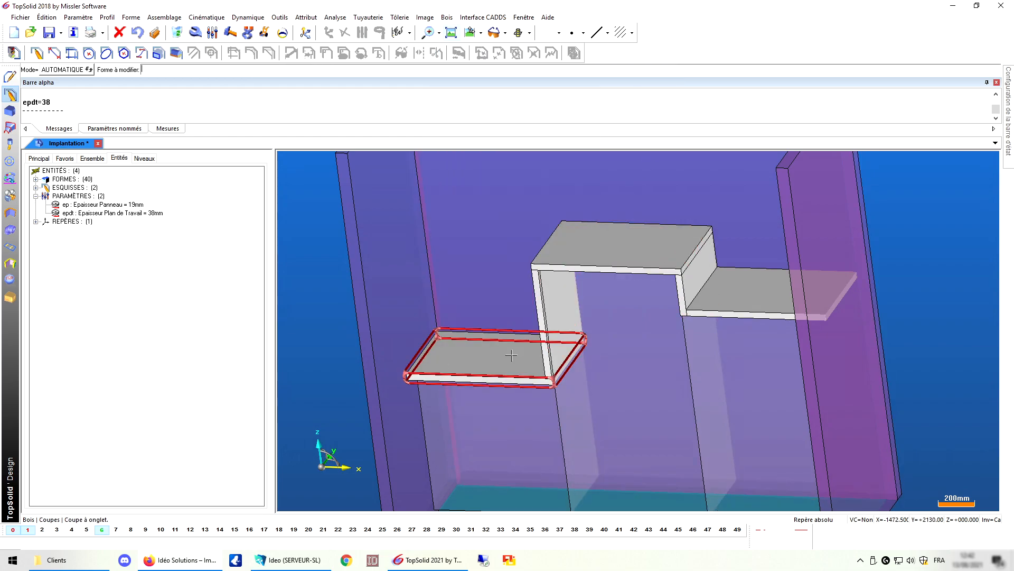
pyautogui.click(549, 342)
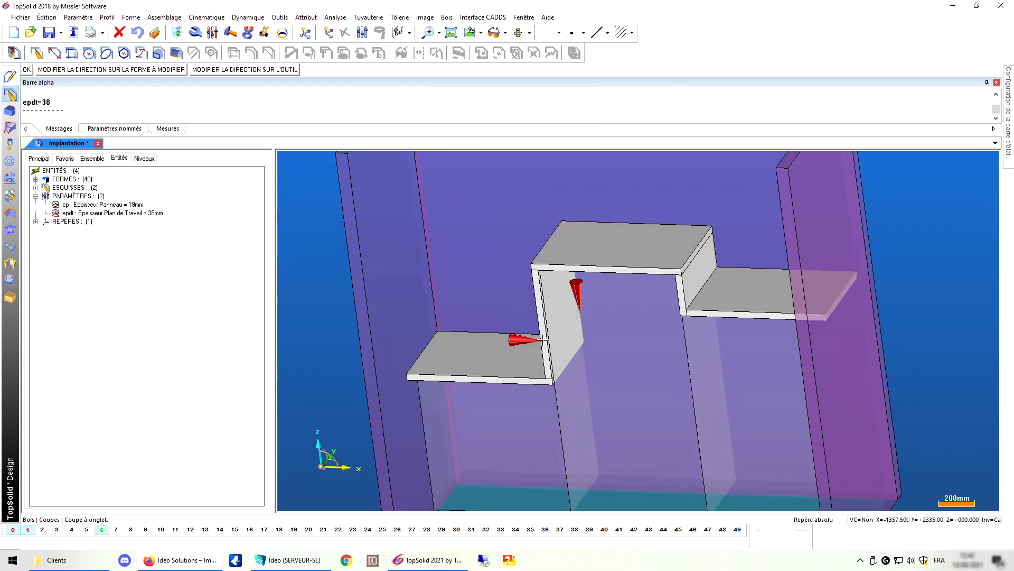
pyautogui.press('Return')
pyautogui.click(566, 264)
pyautogui.press('Return')
pyautogui.click(690, 279)
pyautogui.press('Return')
pyautogui.click(712, 291)
pyautogui.press('Return')
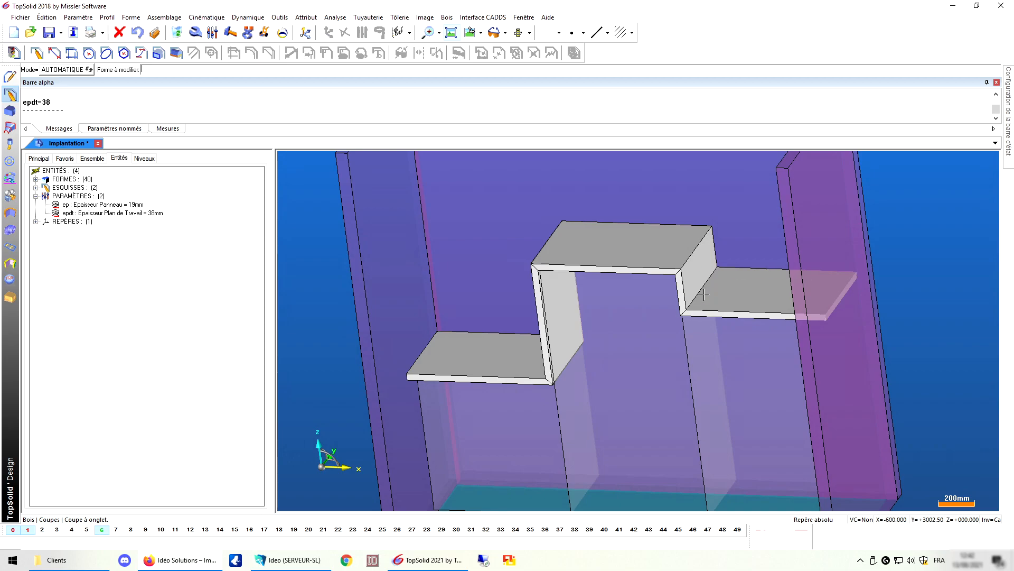
# Hide the volume blocks on level 1 and display the cabinets and plinth on levels 2 to 5, using a front view
pyautogui.click(470, 33)
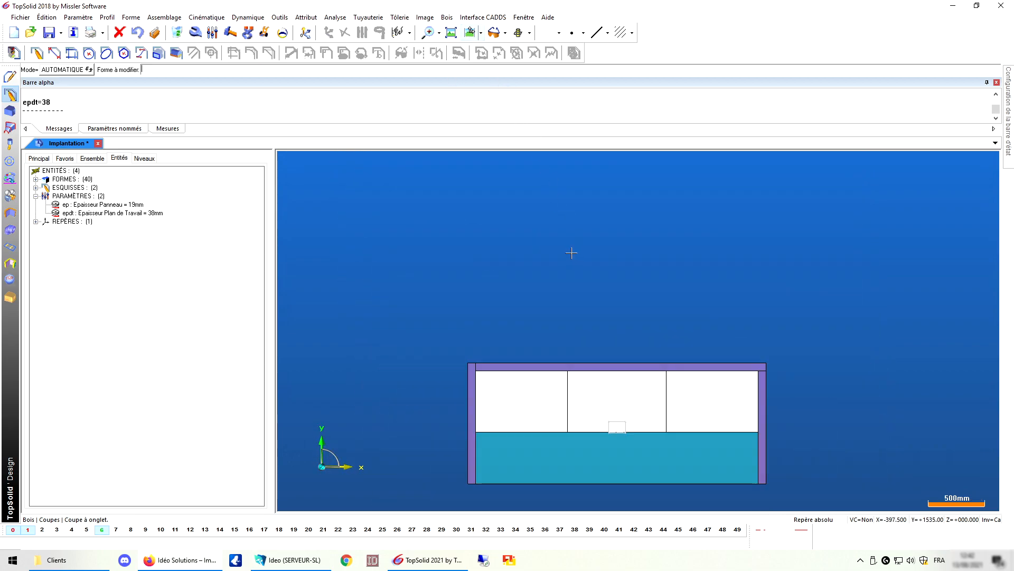
pyautogui.scroll(-2, 571, 253)
pyautogui.hotkey('ctrl', 'Up')
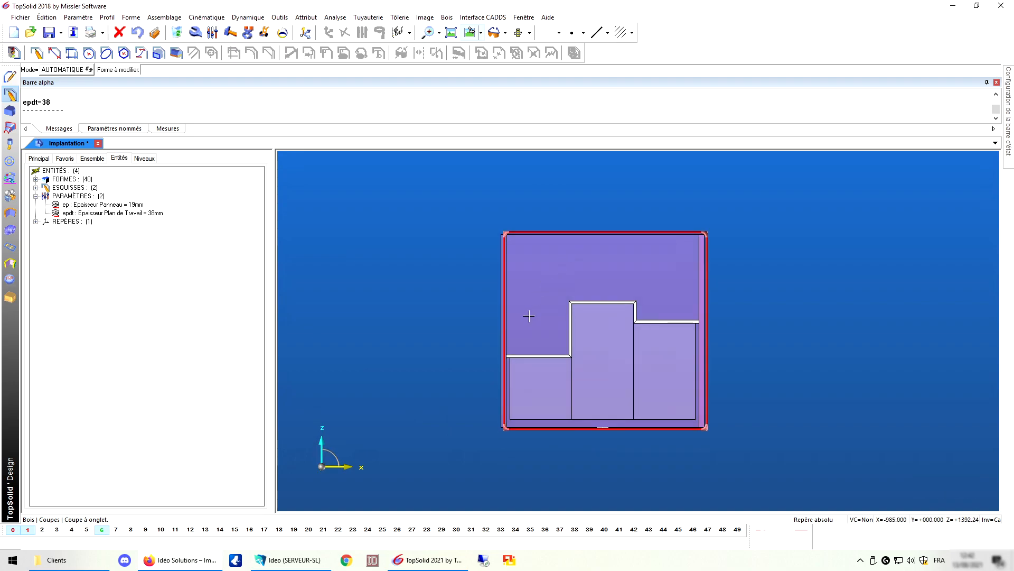
pyautogui.scroll(2, 634, 464)
pyautogui.scroll(1, 635, 465)
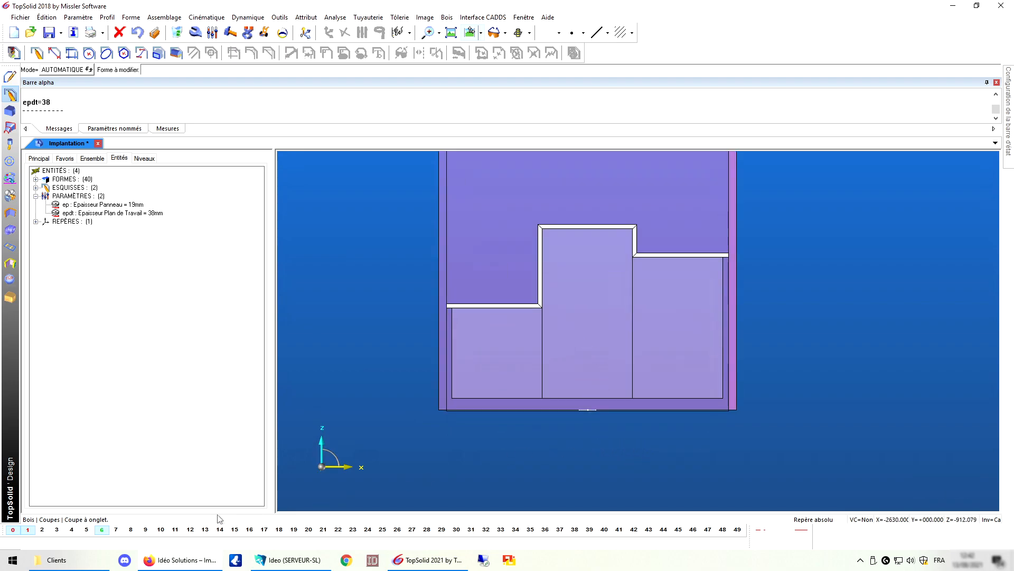
pyautogui.click(42, 529)
pyautogui.click(57, 529)
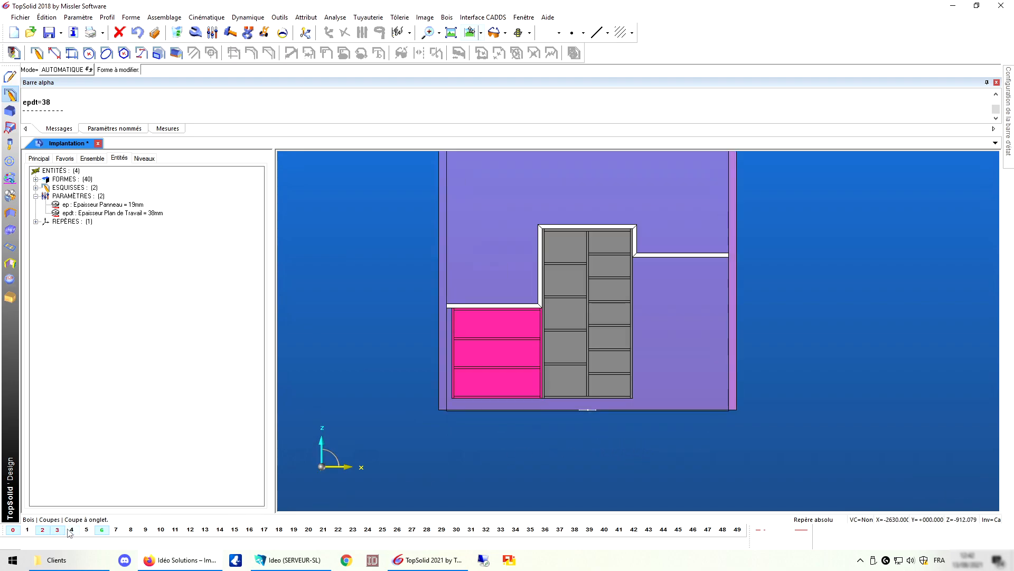
pyautogui.click(72, 529)
pyautogui.click(87, 529)
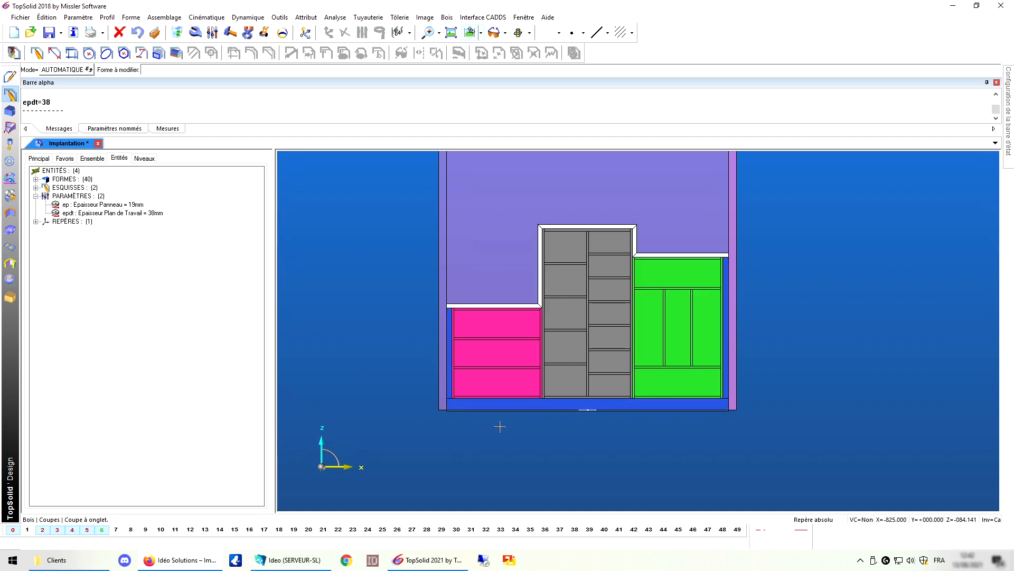
pyautogui.moveTo(774, 314); pyautogui.dragTo(802, 324, button='middle')
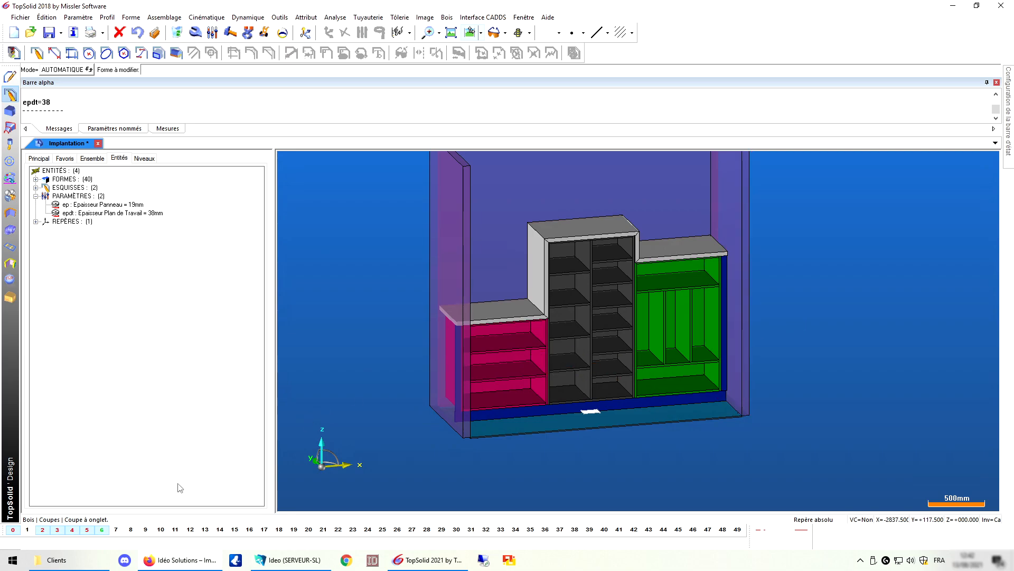
# Isolate the left cabinet on level 2 by hiding levels 0, 3, 4, 5 and 6
pyautogui.click(13, 529)
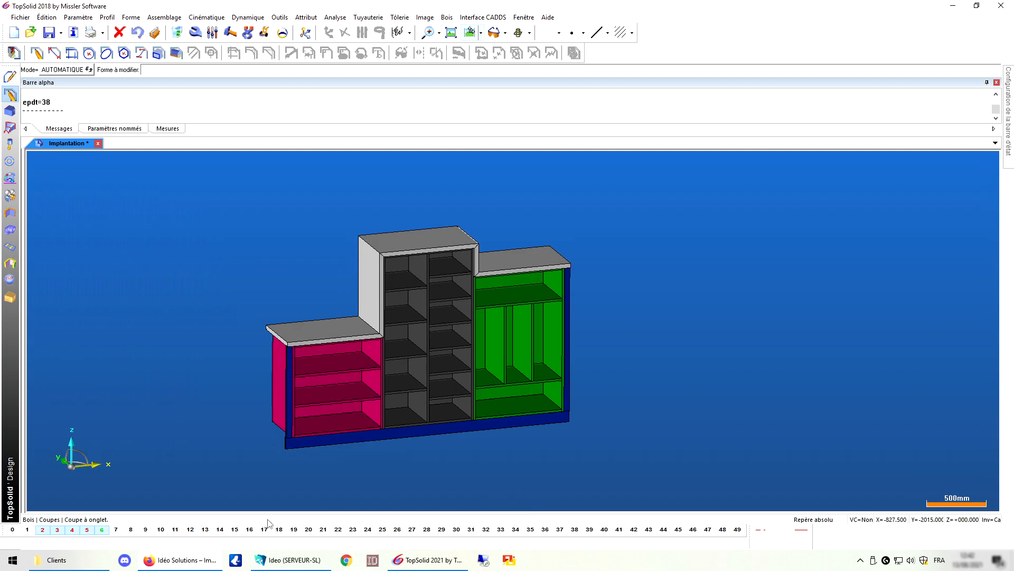
pyautogui.click(57, 530)
pyautogui.click(73, 529)
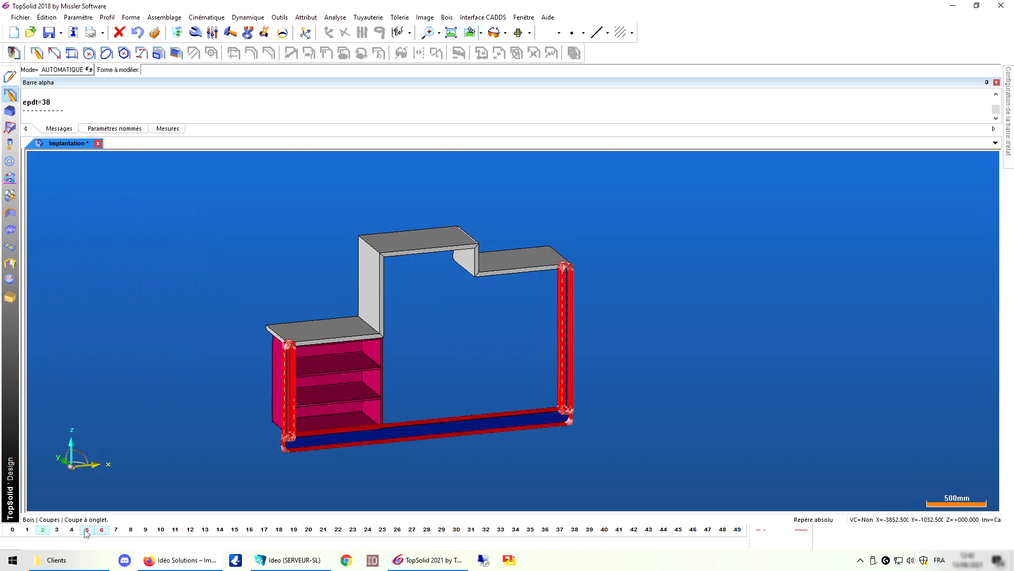
pyautogui.click(87, 530)
pyautogui.click(101, 529)
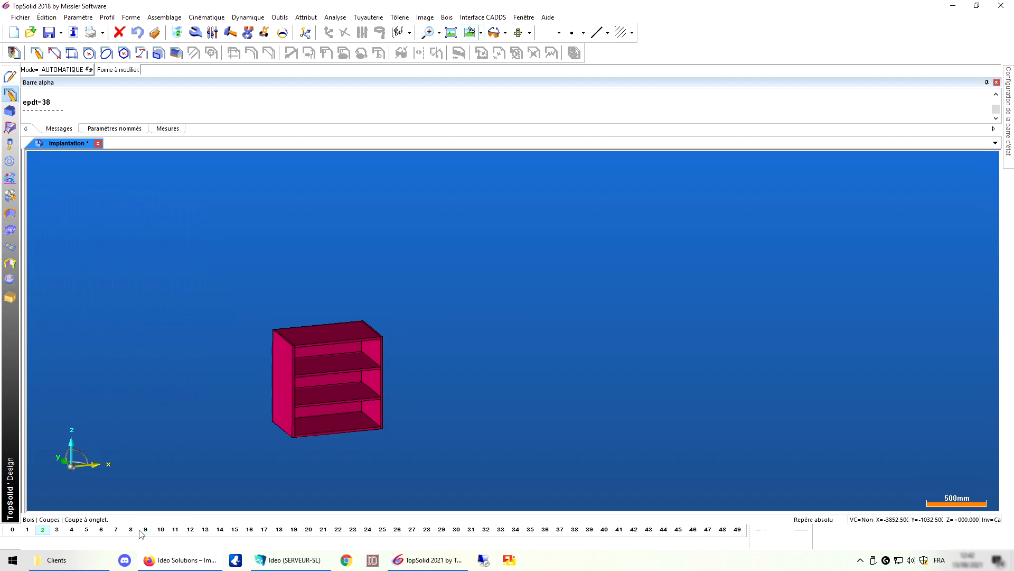
# Define the left cabinet's left side panel as a part with the designation Cote_Gauche
pyautogui.click(447, 18)
pyautogui.moveTo(459, 41)
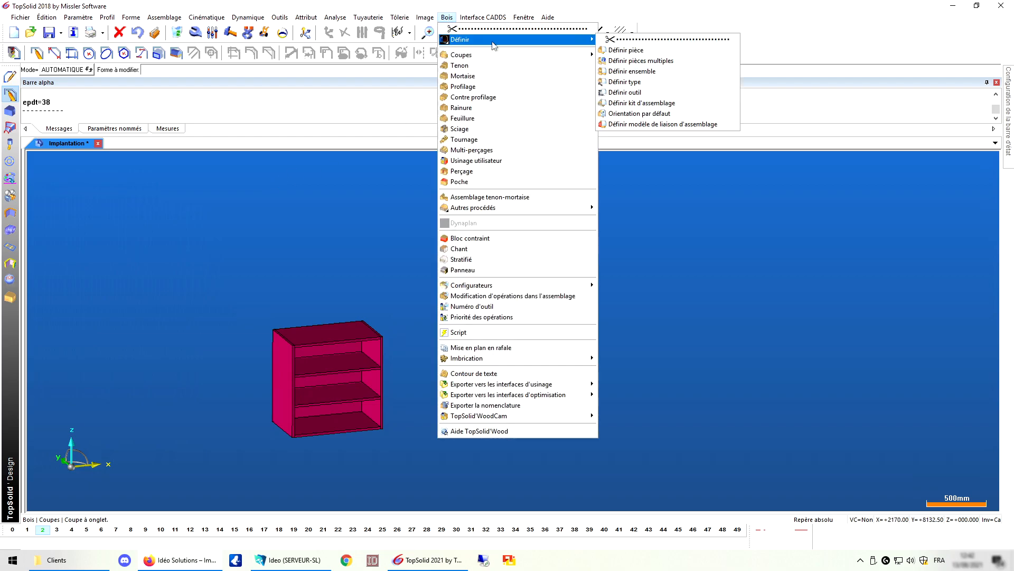
pyautogui.click(613, 50)
pyautogui.scroll(2, 233, 404)
pyautogui.click(336, 346)
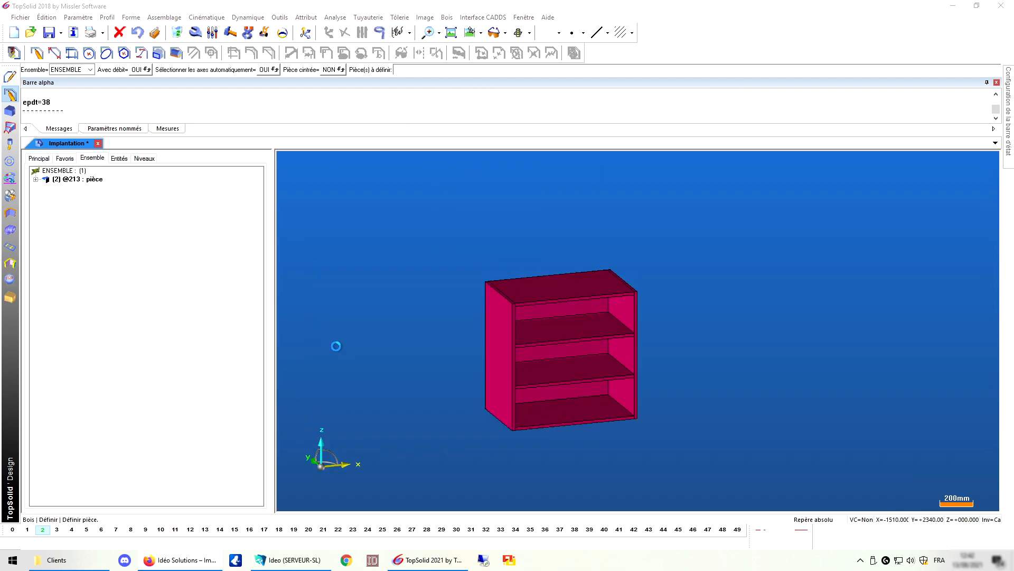
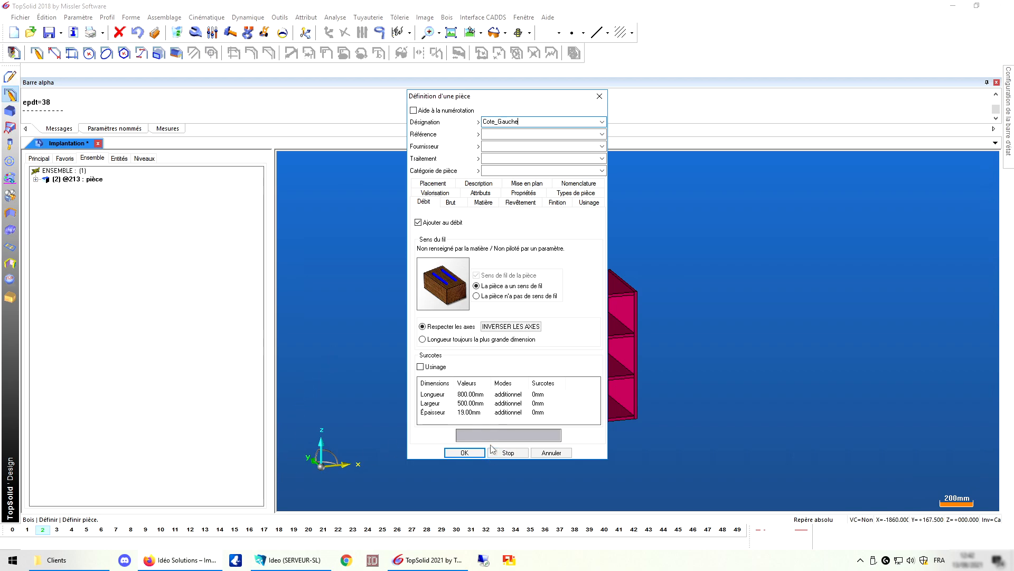
pyautogui.click(464, 453)
# Define the cabinet's right side panel as a part with the designation Cote_Droit
pyautogui.click(627, 314)
pyautogui.click(704, 318)
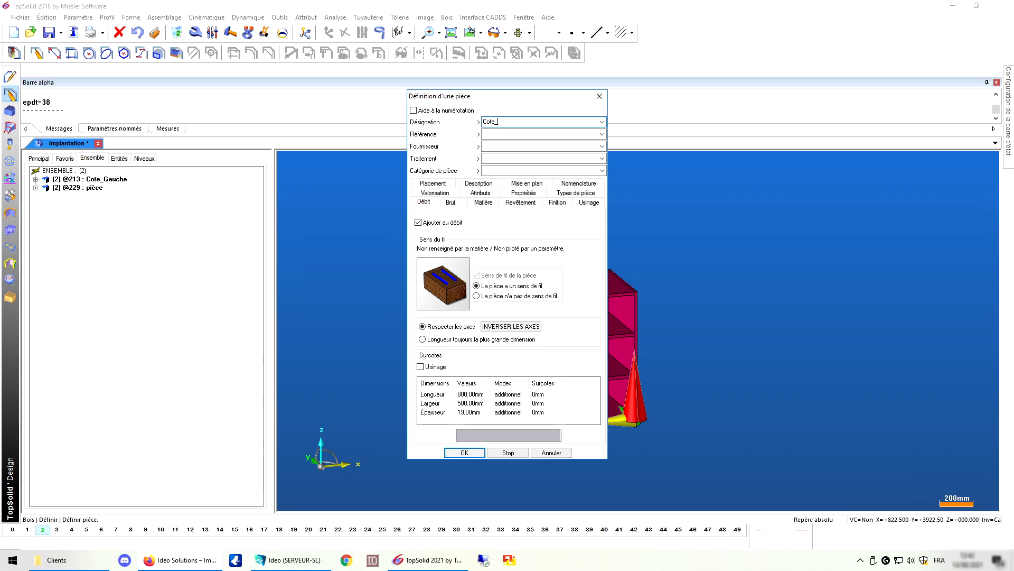
pyautogui.click(463, 452)
# Define the cabinet's top panel as a part with the designation Dessus
pyautogui.click(542, 303)
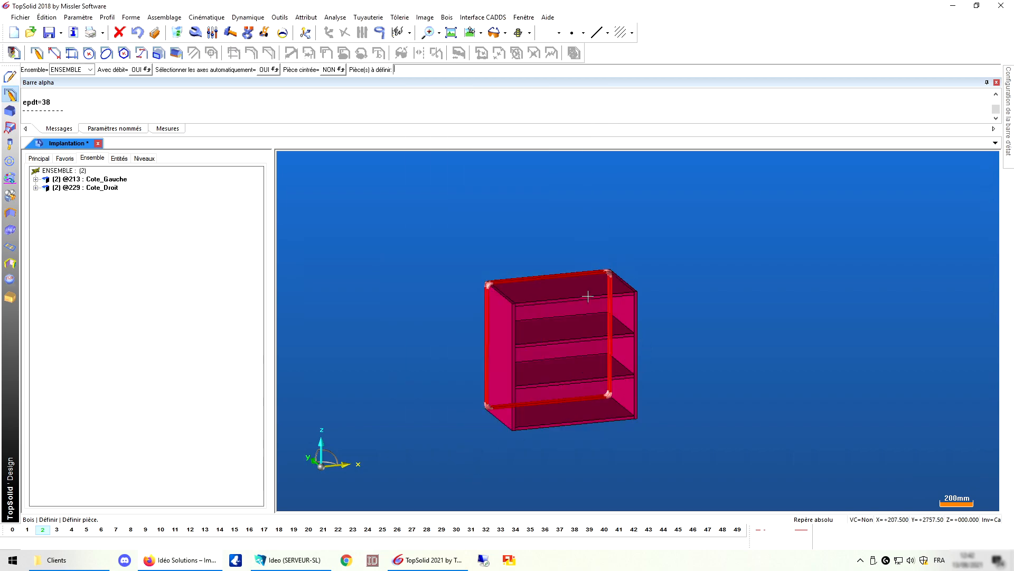
pyautogui.click(563, 288)
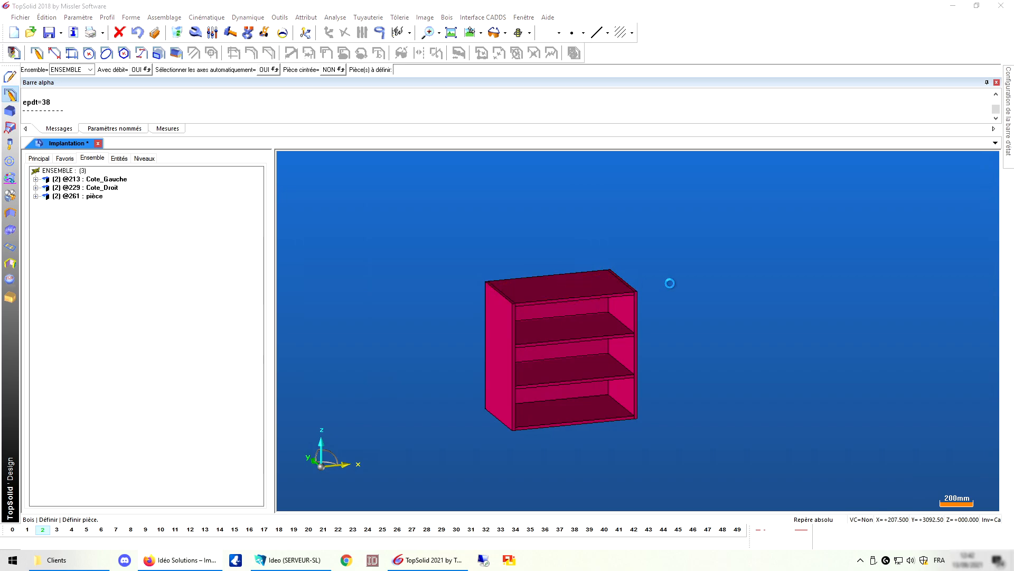
pyautogui.click(670, 283)
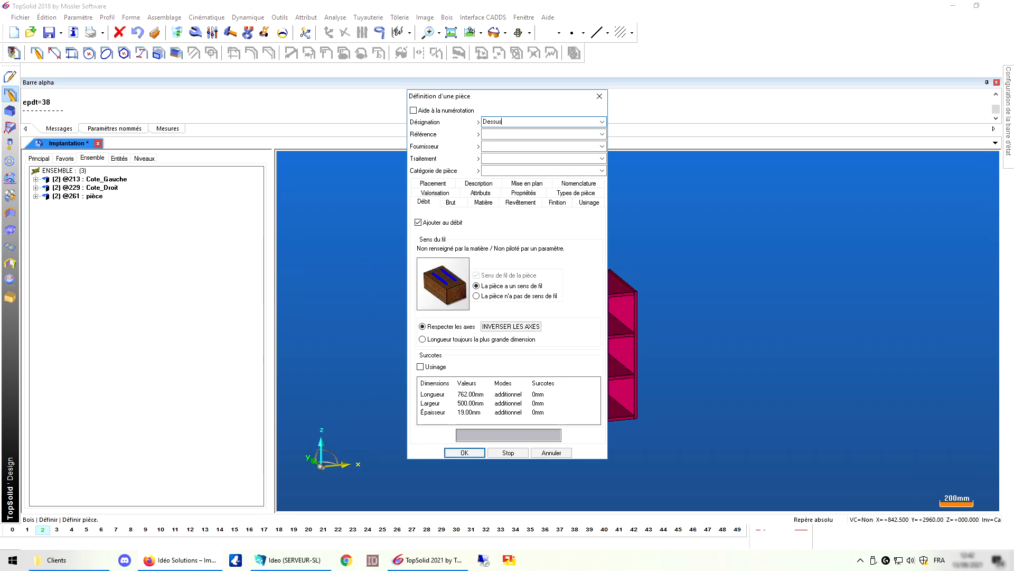
pyautogui.write('Dessus')
pyautogui.press('Return')
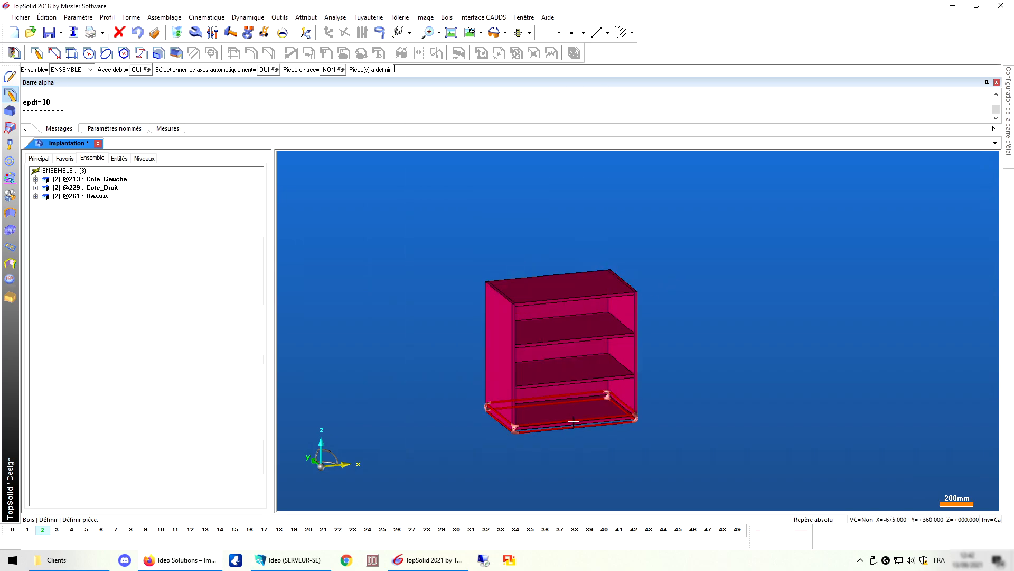
# Define the cabinet's bottom panel as a part with the designation Dessous
pyautogui.click(574, 421)
pyautogui.click(565, 417)
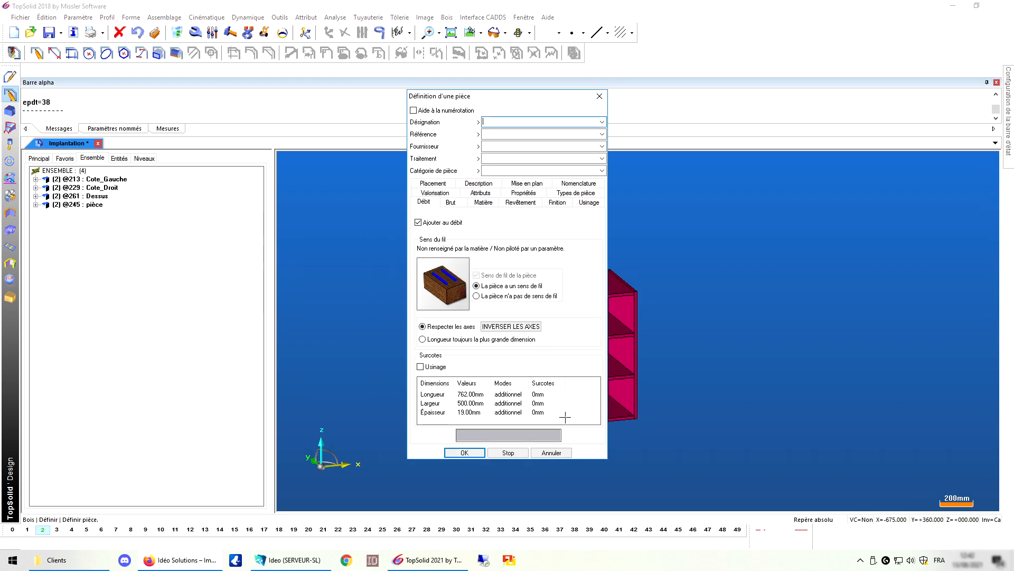
pyautogui.write('Dessous')
pyautogui.press('Return')
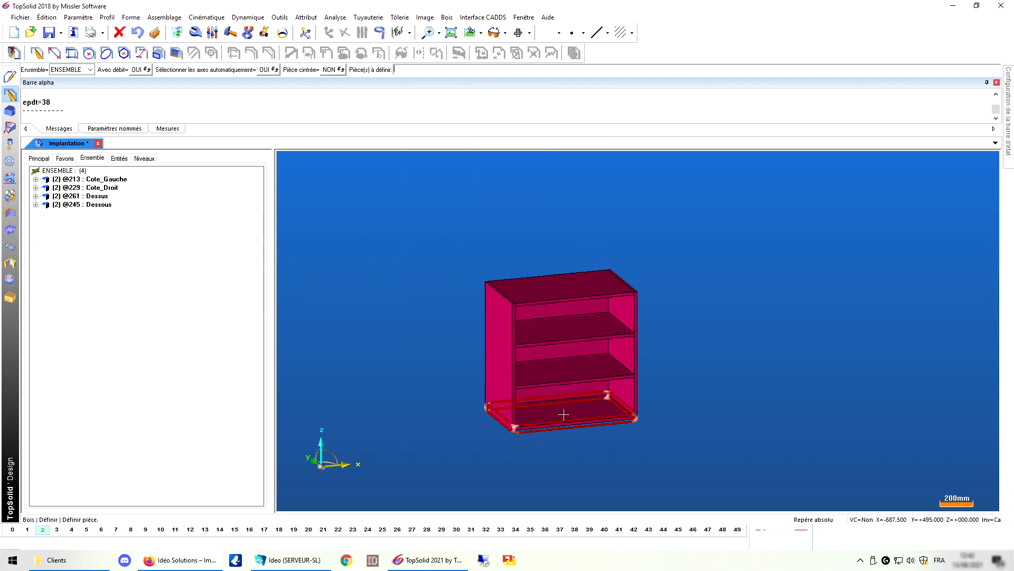
# Define the cabinet's back panel as a part designated Dossier and its two repeated shelves as Rayon amovible
pyautogui.click(537, 314)
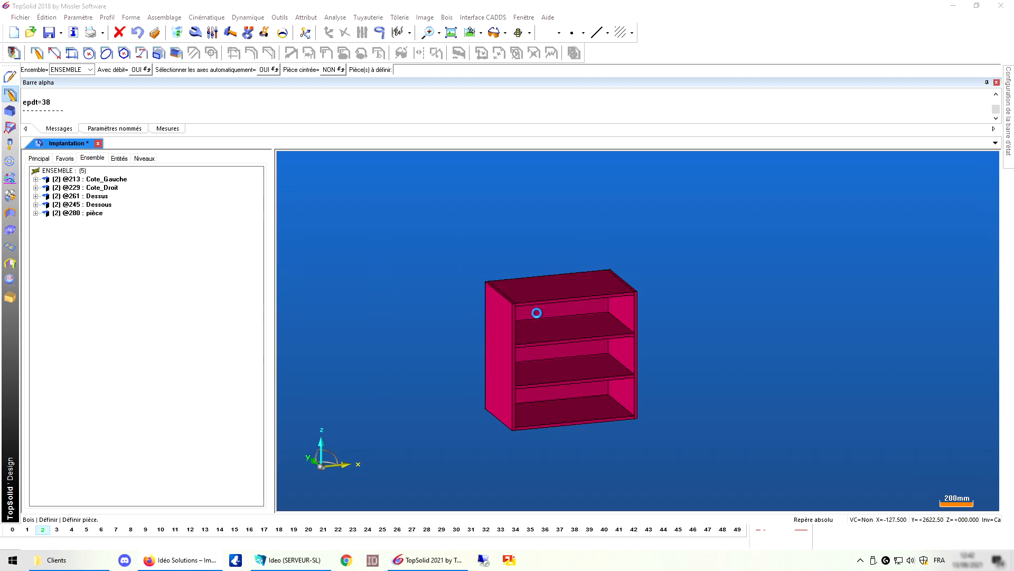
pyautogui.click(537, 313)
pyautogui.write('Dossier')
pyautogui.press('Return')
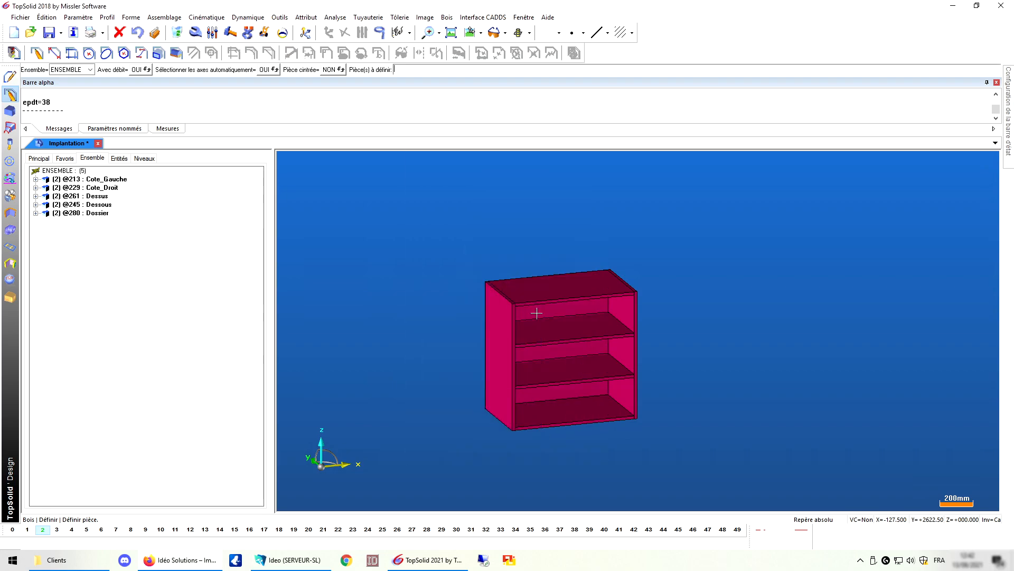
pyautogui.click(569, 365)
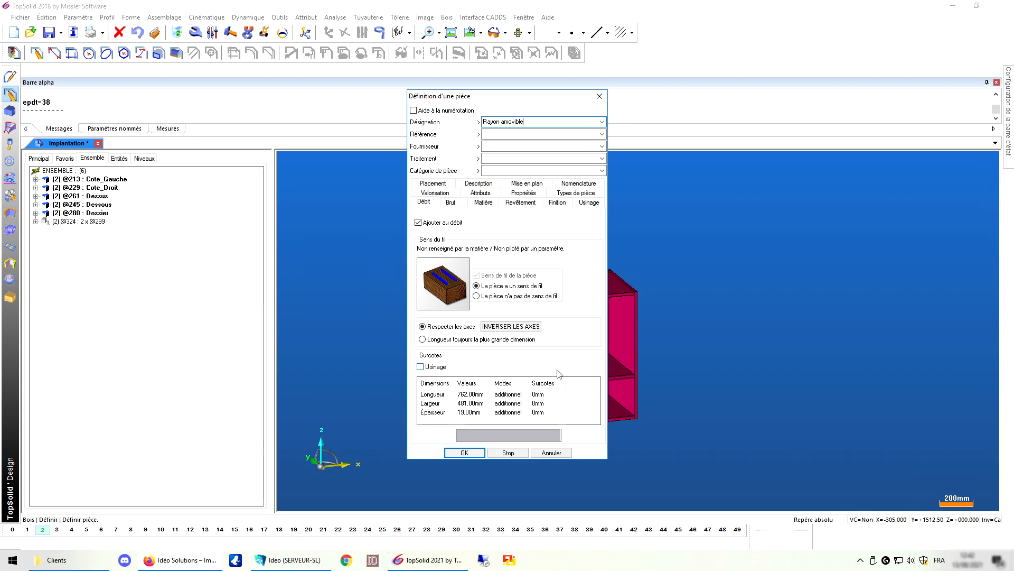
pyautogui.click(463, 453)
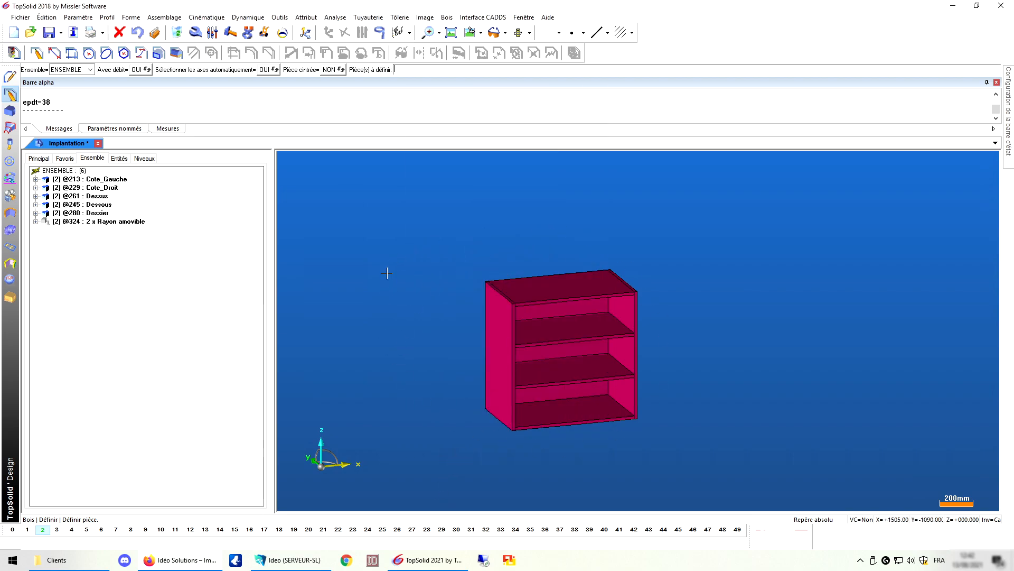
# Show levels 3 and 4, and create a new in-place sub-assembly with the designation Meuble_1 in the main assembly
pyautogui.click(57, 529)
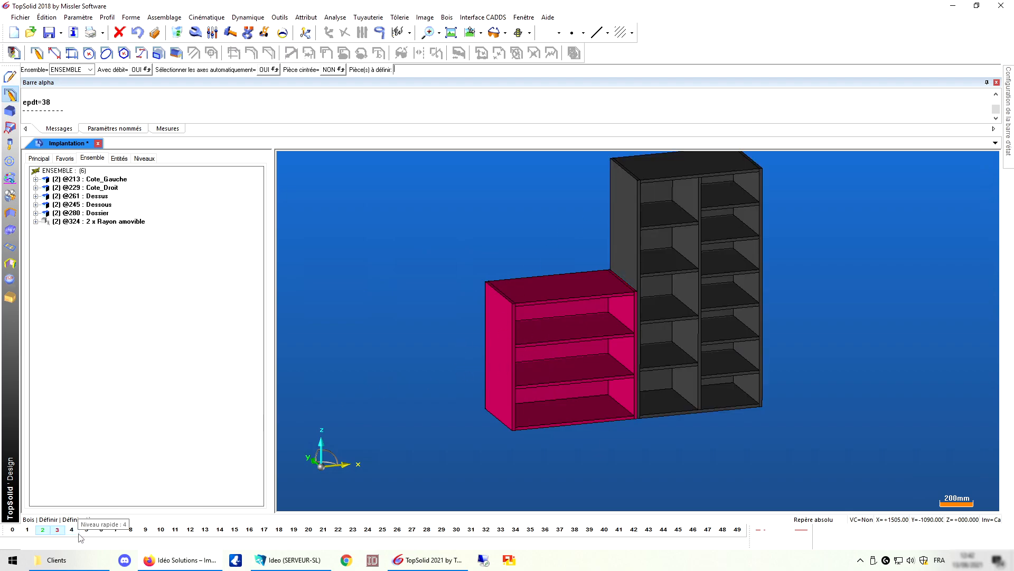
pyautogui.click(73, 530)
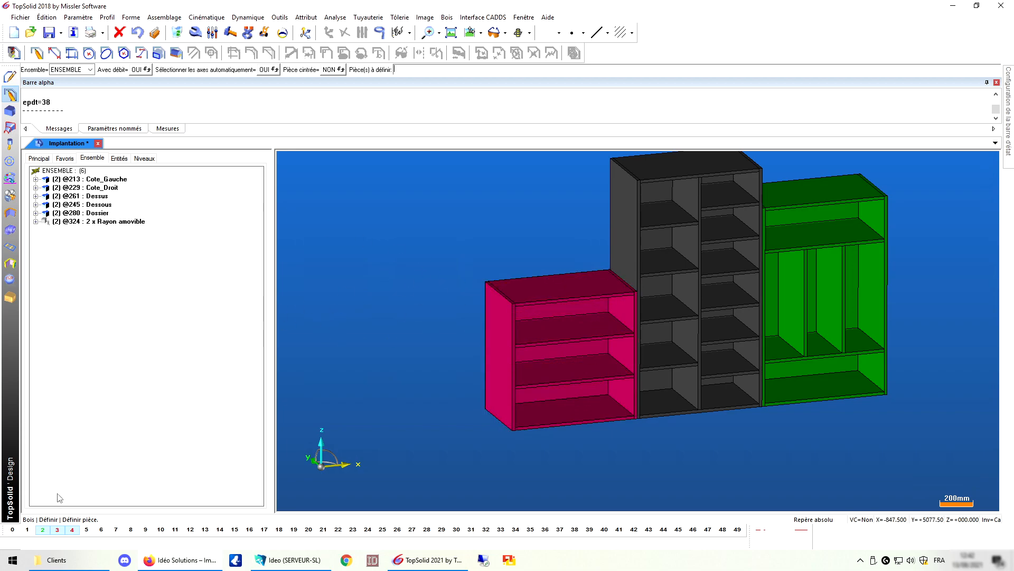
pyautogui.click(447, 18)
pyautogui.moveTo(475, 42)
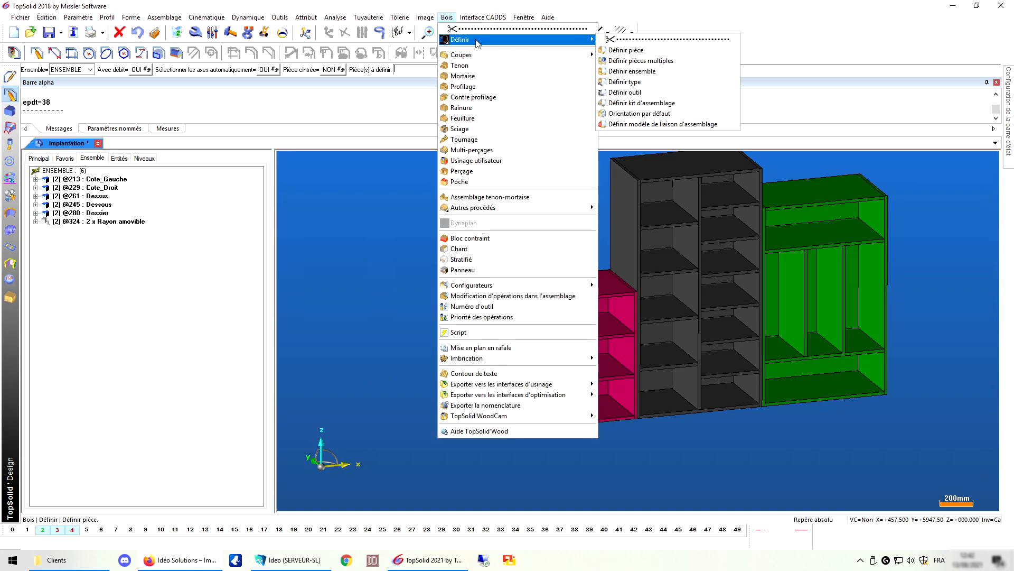
pyautogui.click(658, 72)
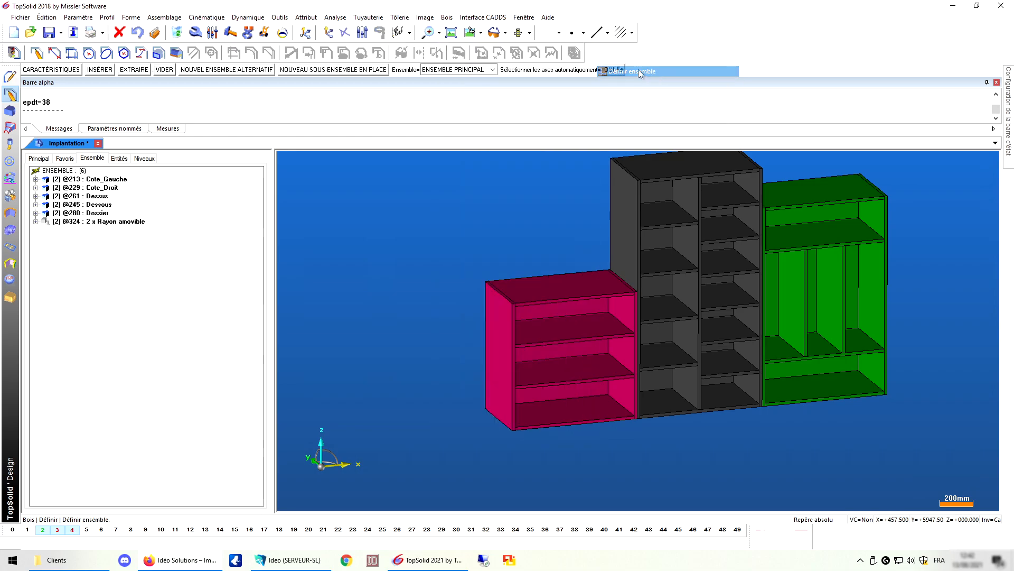
pyautogui.click(339, 73)
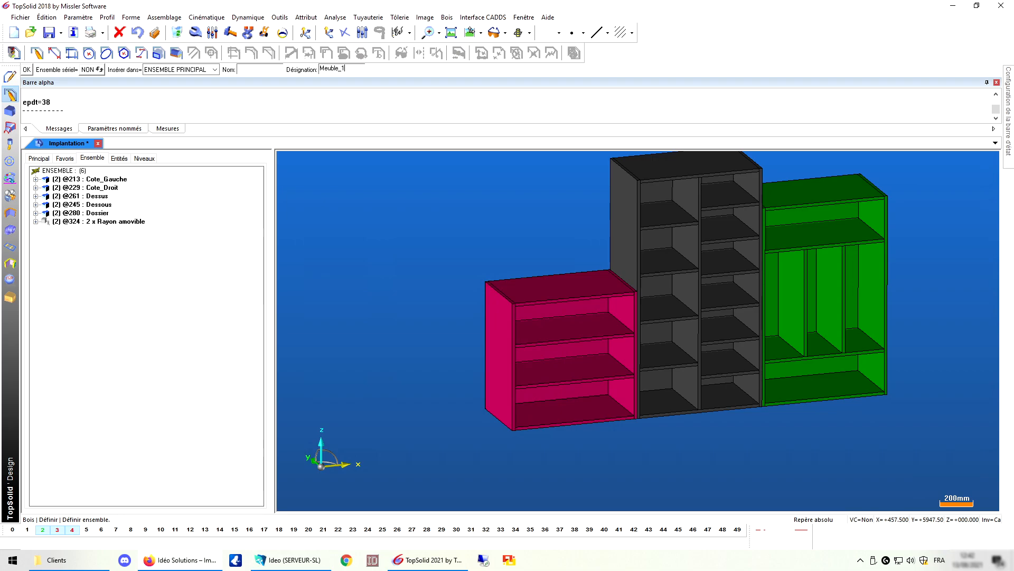
pyautogui.press('Return')
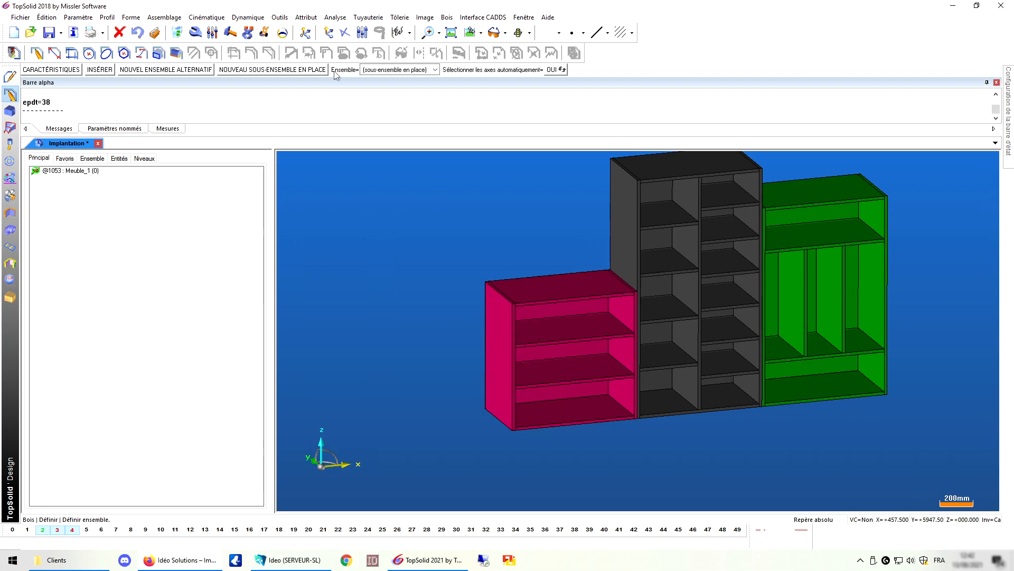
# Place all the left cabinet's defined parts, including the removable shelves, in the Meuble_1 sub-assembly and review its contents
pyautogui.click(93, 159)
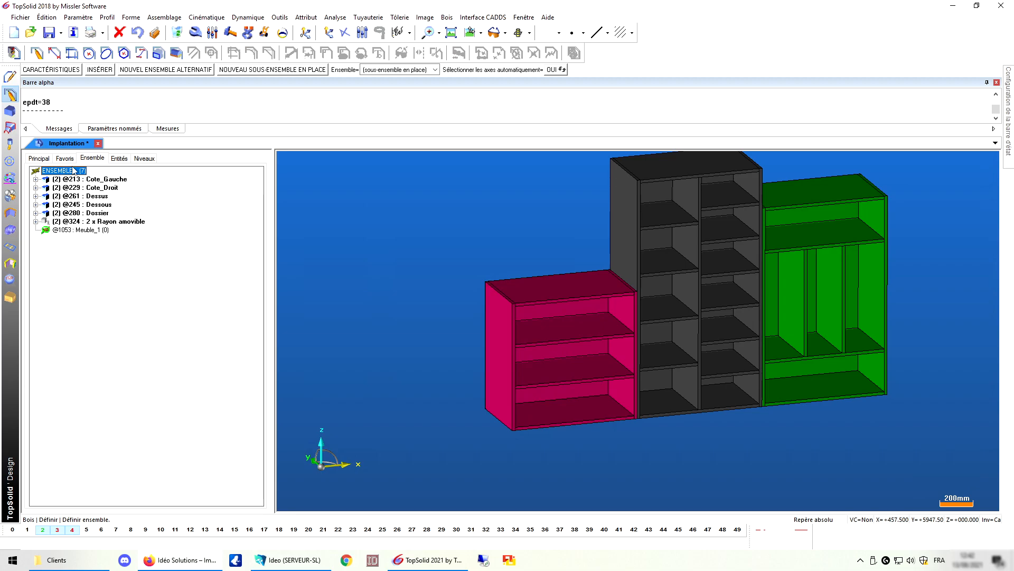
pyautogui.click(86, 231)
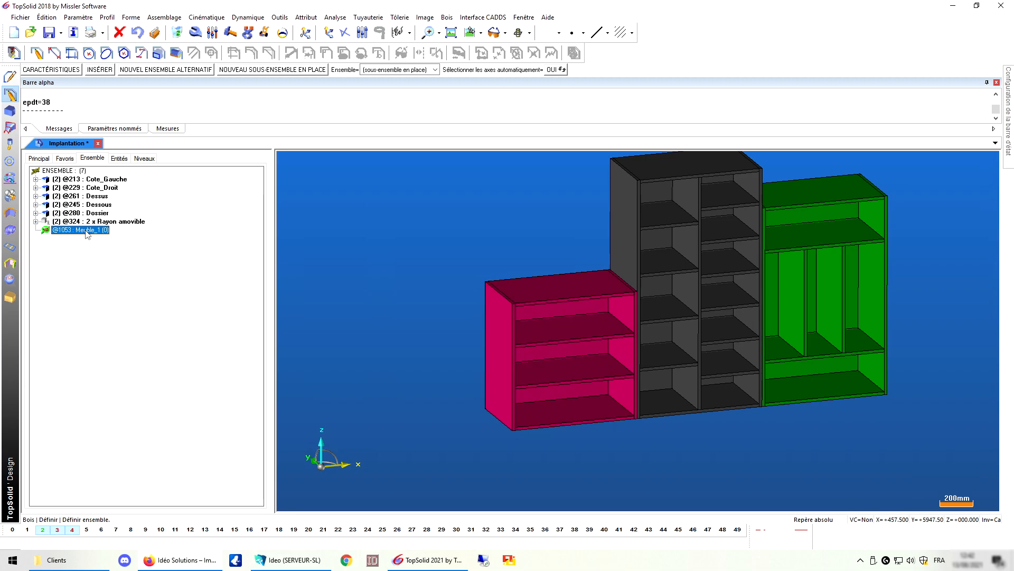
pyautogui.moveTo(106, 179)
pyautogui.mouseDown()
pyautogui.moveTo(98, 231)
pyautogui.moveTo(104, 187)
pyautogui.mouseUp()
pyautogui.keyDown('shift'); pyautogui.click(99, 204); pyautogui.keyUp('shift')
pyautogui.rightClick(96, 201)
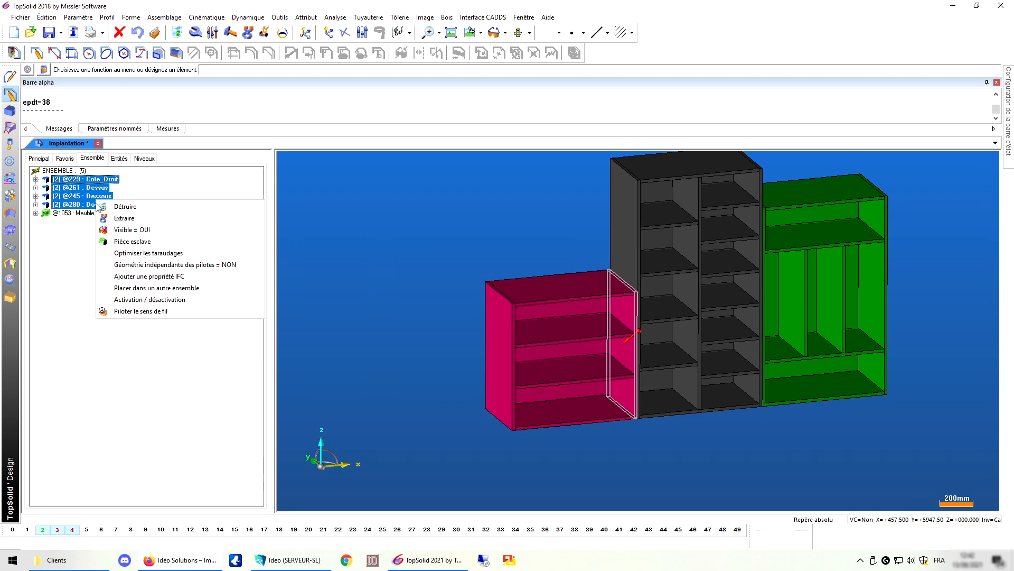
pyautogui.click(127, 288)
pyautogui.click(126, 72)
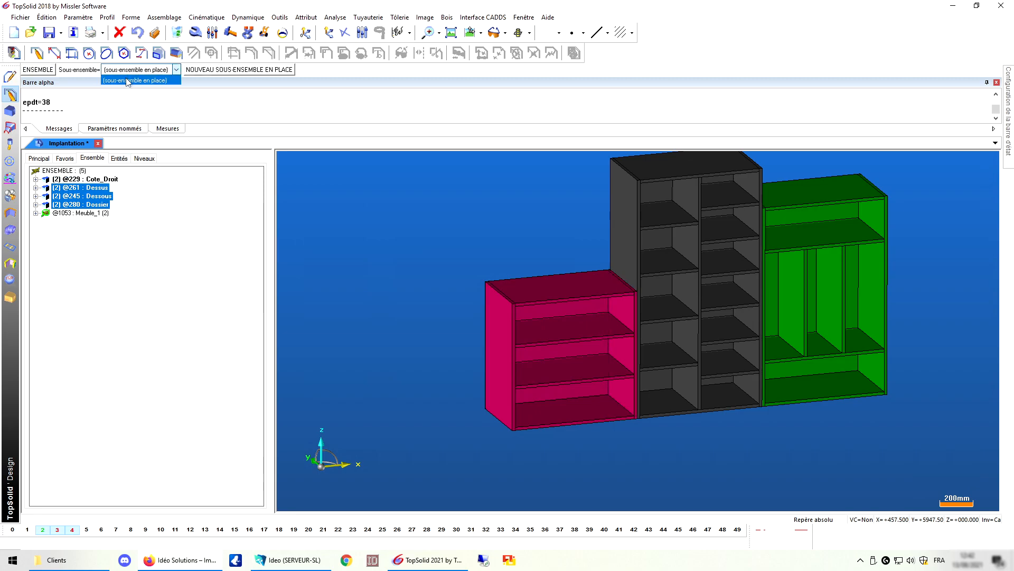
pyautogui.click(127, 81)
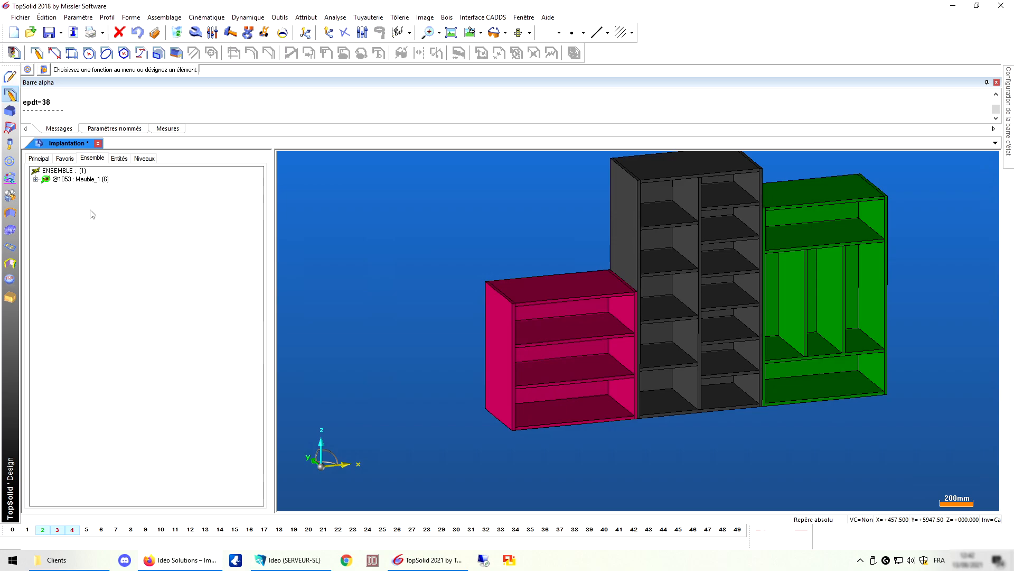
pyautogui.click(37, 180)
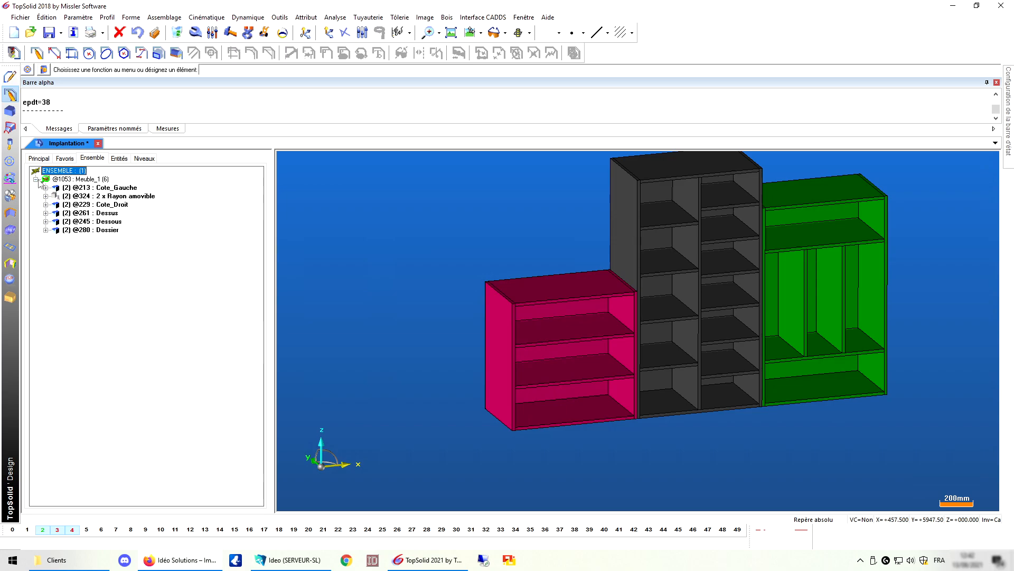
pyautogui.click(36, 179)
pyautogui.click(36, 180)
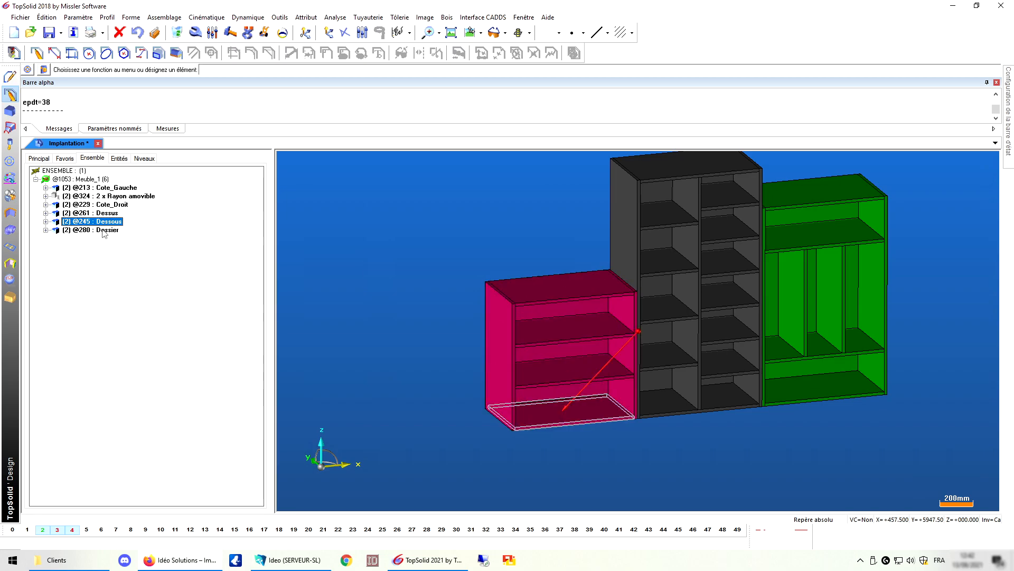
pyautogui.click(37, 179)
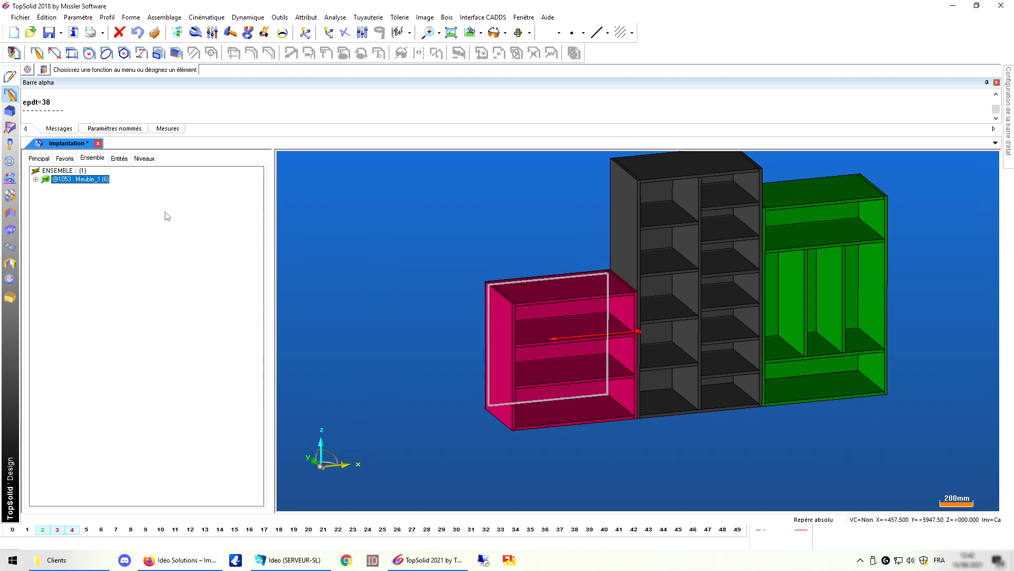
# Create a new in-place sub-assembly named M2 with the designation Meuble_2 in the main assembly
pyautogui.click(447, 18)
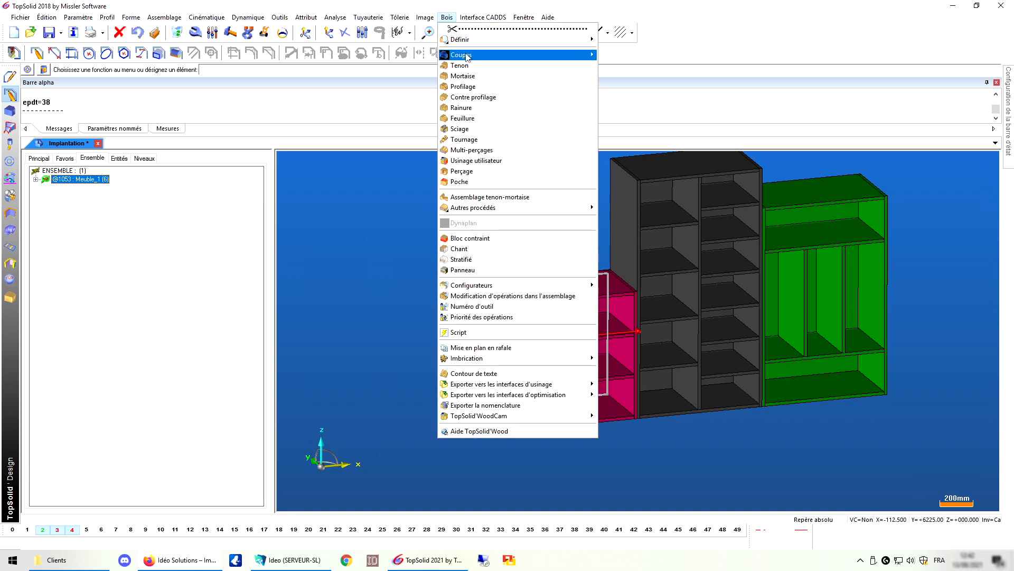
pyautogui.moveTo(478, 39)
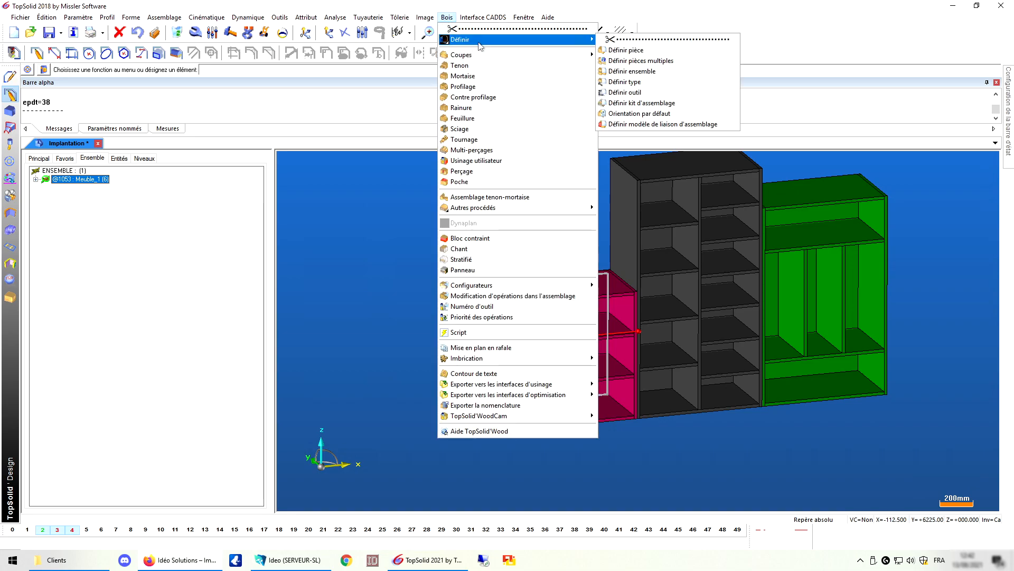
pyautogui.click(643, 73)
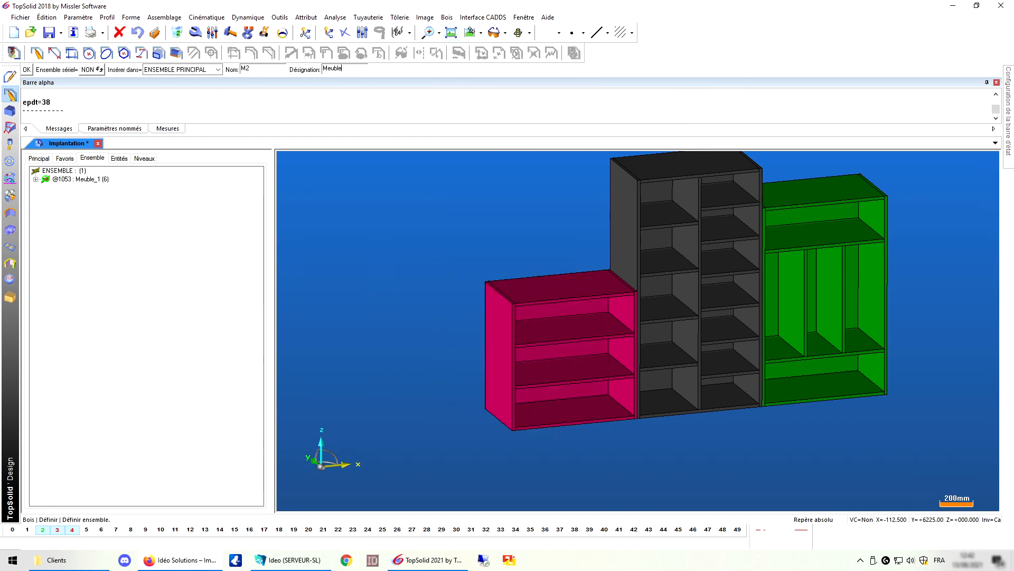
pyautogui.press('Return')
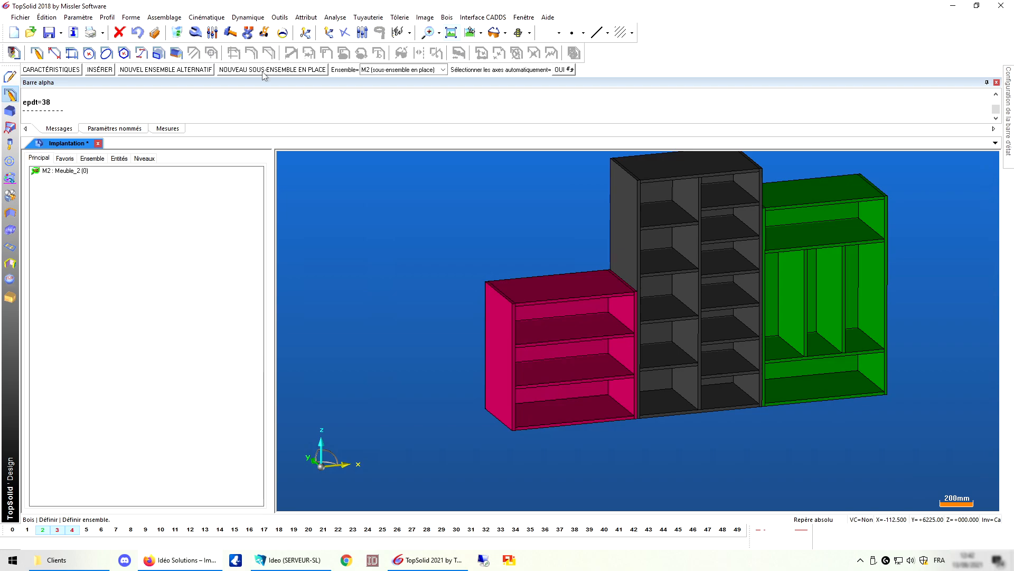
# Create another in-place sub-assembly named M3 with the designation Meuble_3 in the main assembly
pyautogui.click(263, 72)
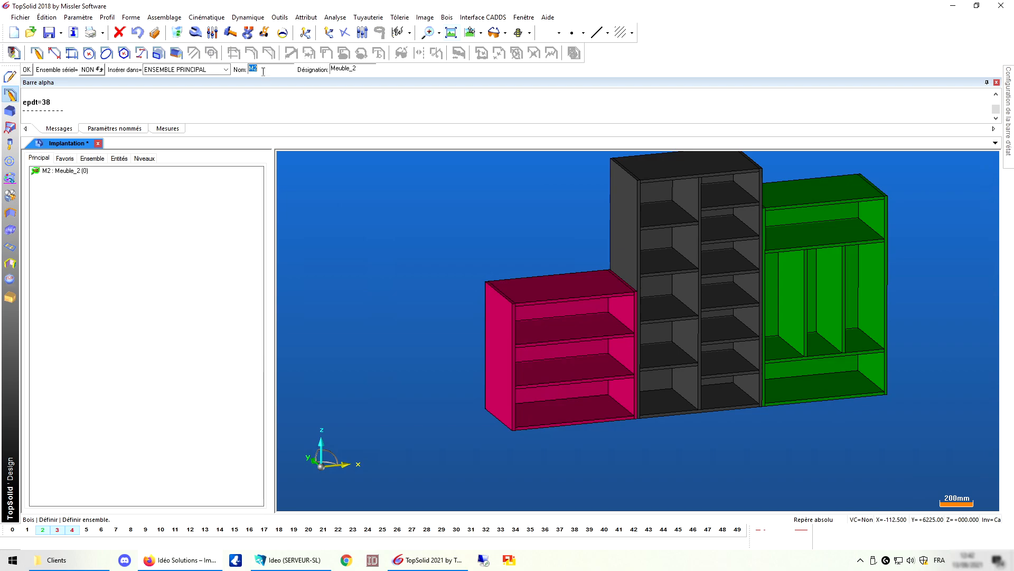
pyautogui.click(26, 69)
pyautogui.write('M3')
pyautogui.press('Right')
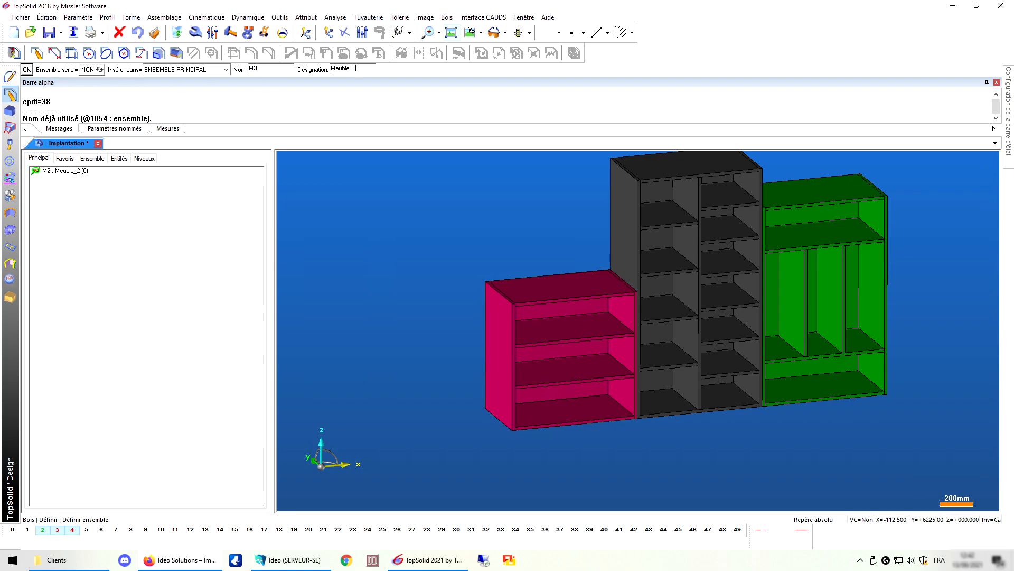
pyautogui.write('3')
pyautogui.press('Return')
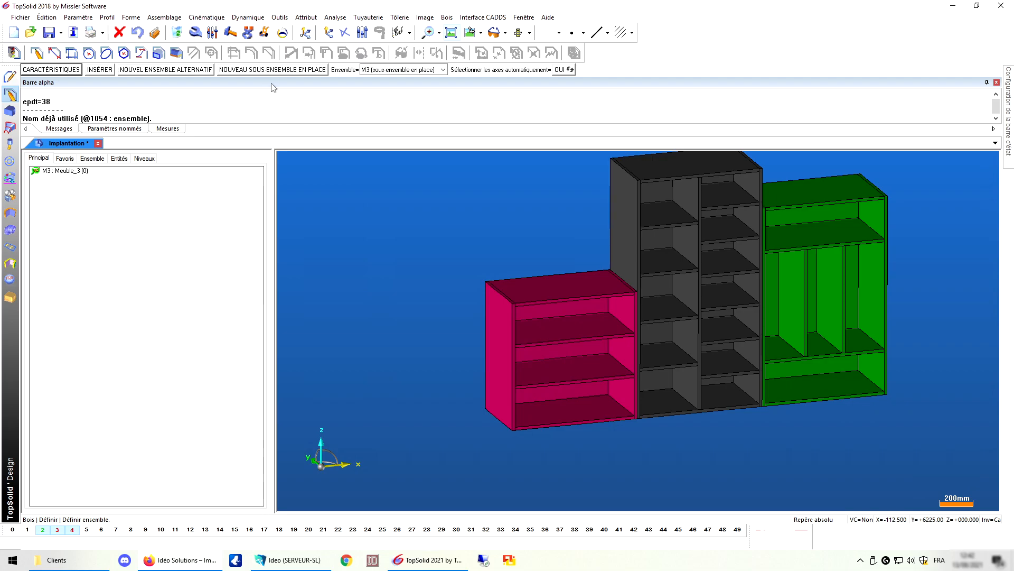
# Create an in-place sub-assembly named M4 with the designation Finitions_Meuble in the main assembly
pyautogui.click(285, 70)
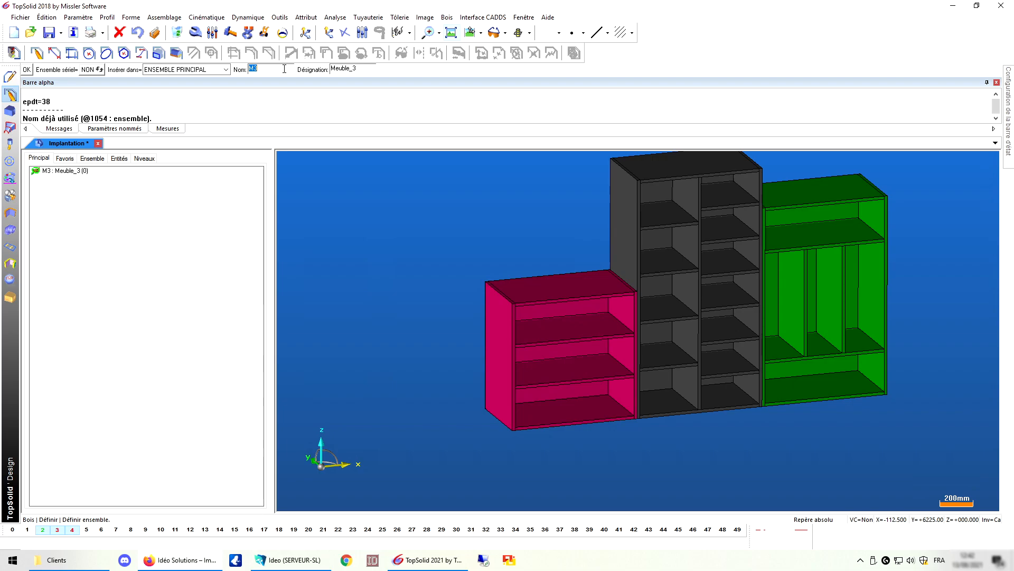
pyautogui.write('M4')
pyautogui.press('Tab')
pyautogui.write('Me')
pyautogui.press('Return')
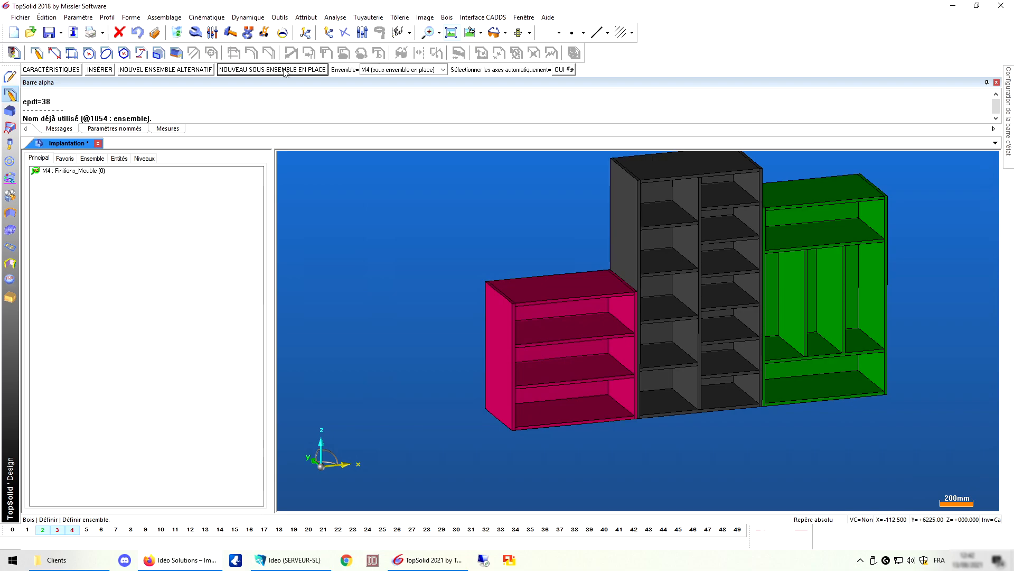
pyautogui.click(91, 159)
pyautogui.click(76, 179)
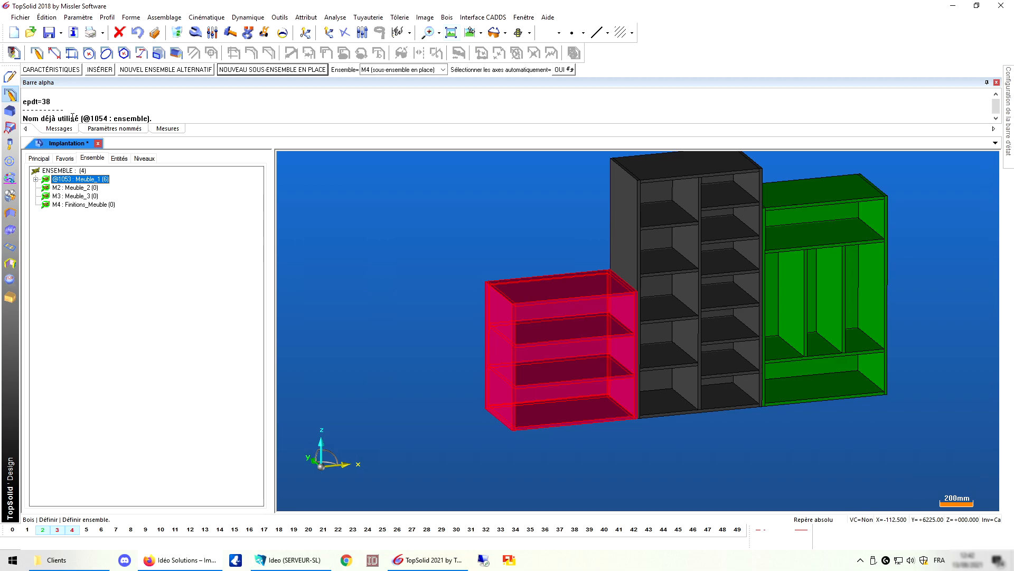
pyautogui.click(48, 18)
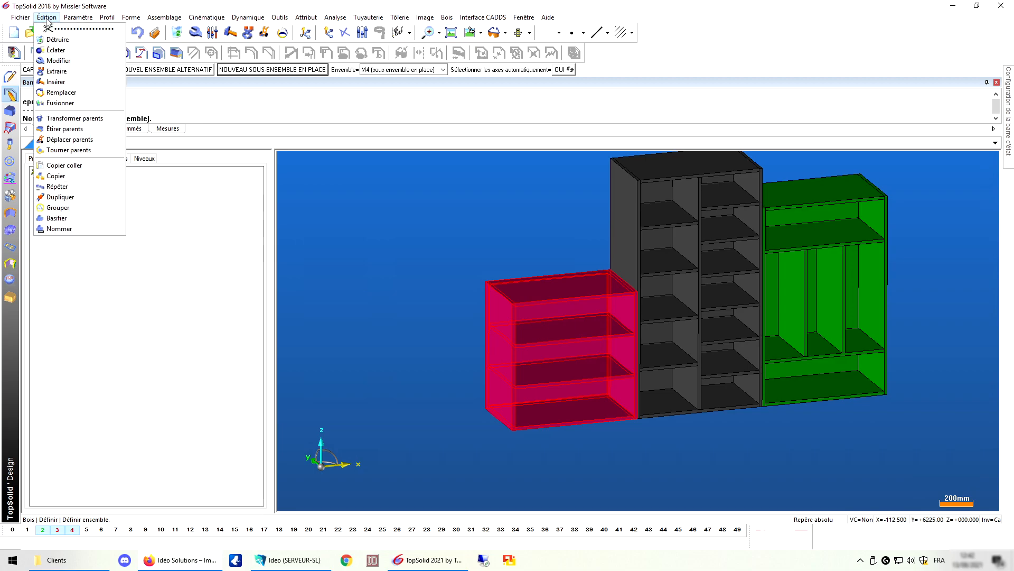
pyautogui.click(68, 230)
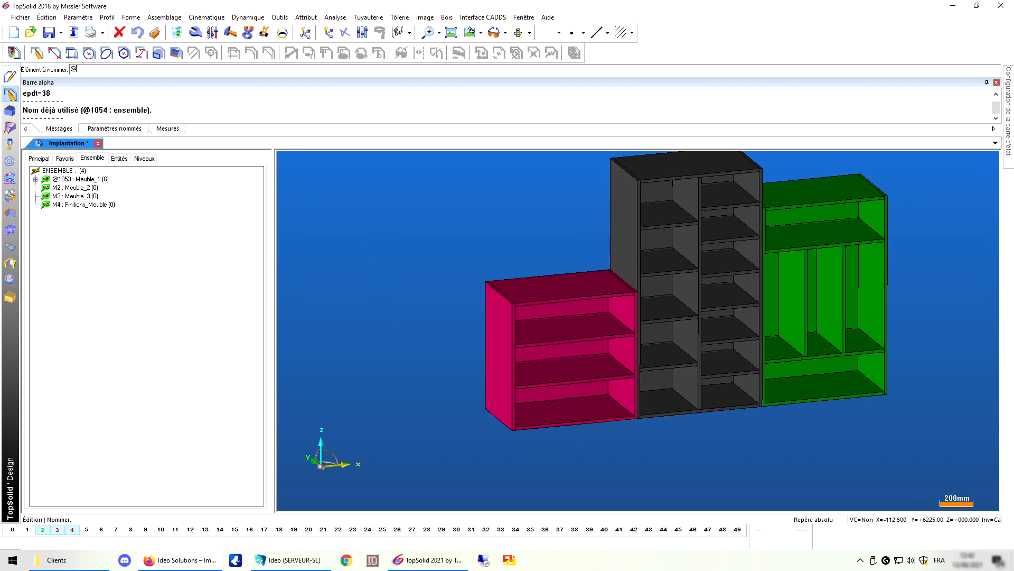
pyautogui.write('@1053')
pyautogui.press('Return')
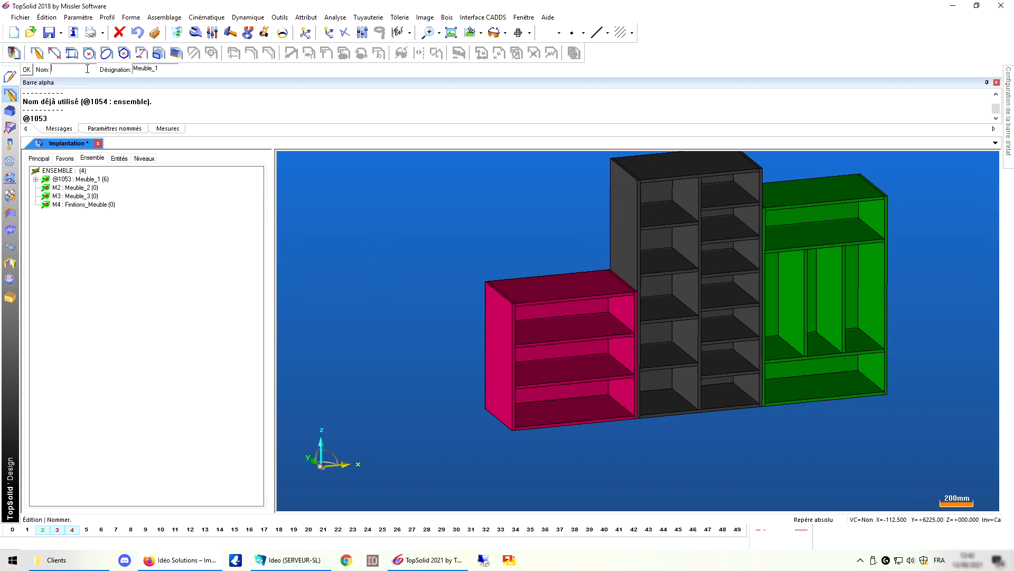
pyautogui.press('Return')
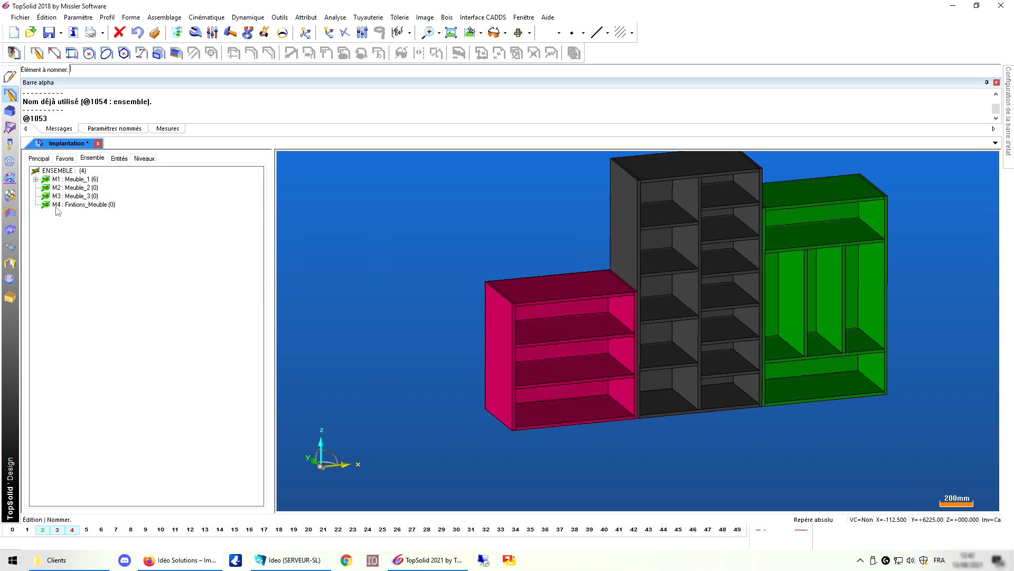
pyautogui.click(47, 17)
pyautogui.click(59, 229)
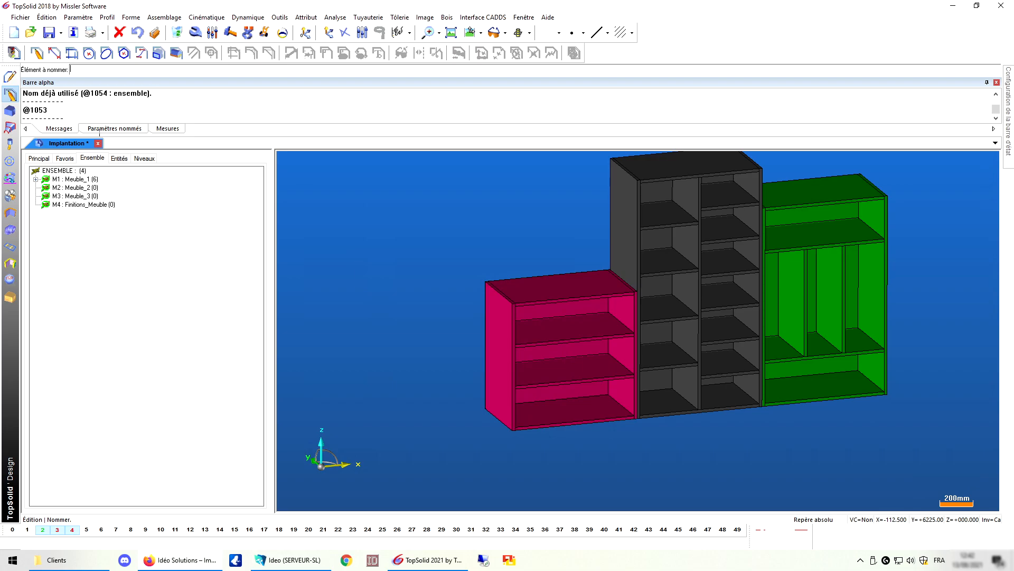
# Rename the Finitions_Meuble sub-assembly from M4 to FM, keeping its designation
pyautogui.click(60, 205)
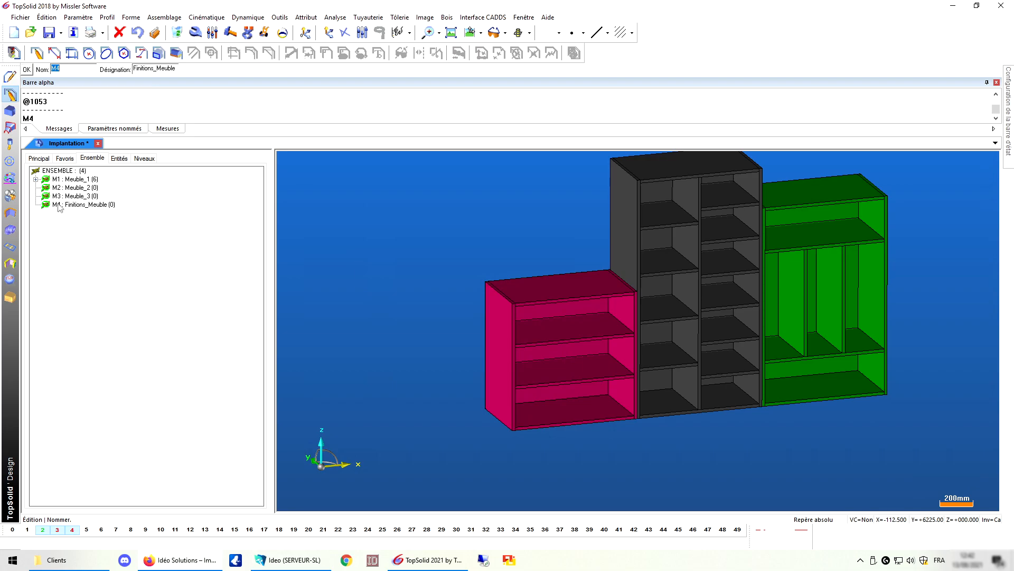
pyautogui.write('FM')
pyautogui.press('Return')
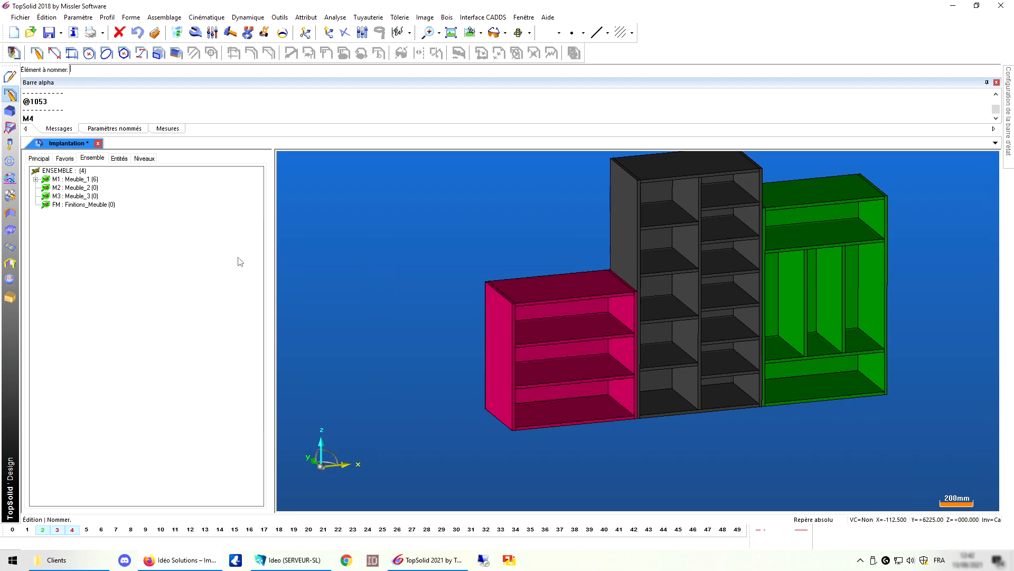
# Show only level 3 and start defining parts for all panels of the tall dark middle cabinet with one window selection
pyautogui.click(58, 529)
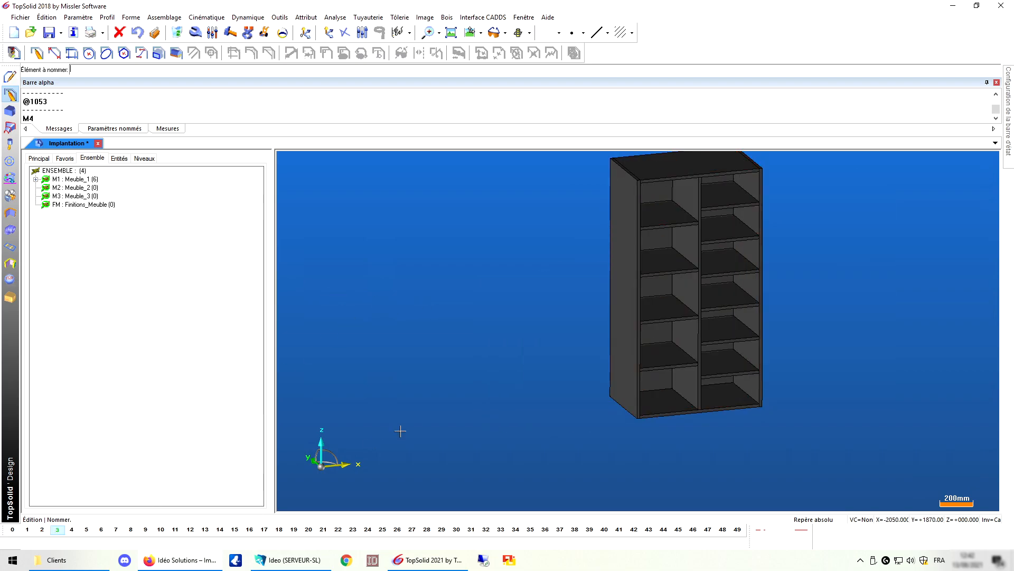
pyautogui.scroll(-2, 483, 399)
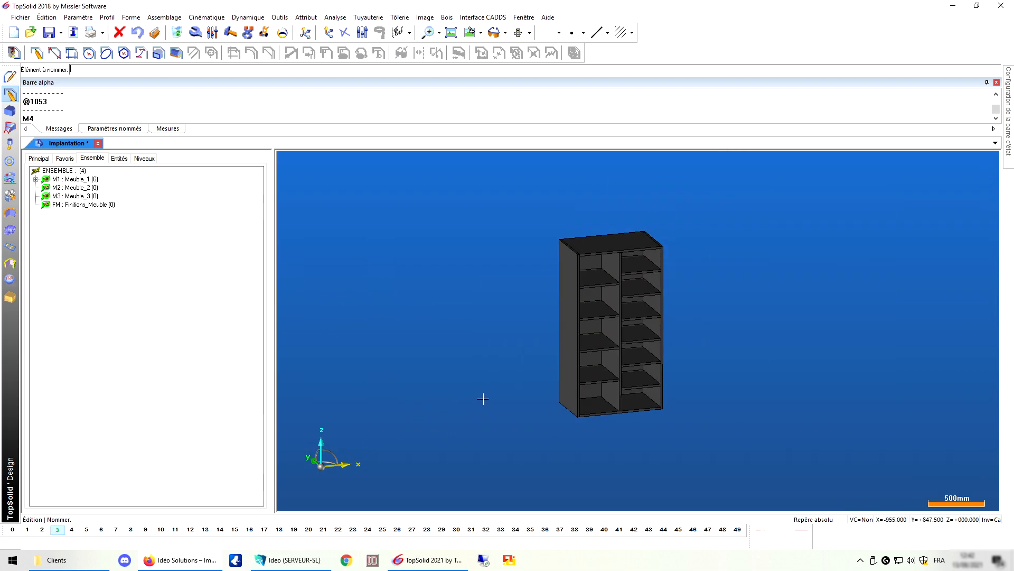
pyautogui.click(447, 17)
pyautogui.moveTo(464, 39)
pyautogui.click(676, 52)
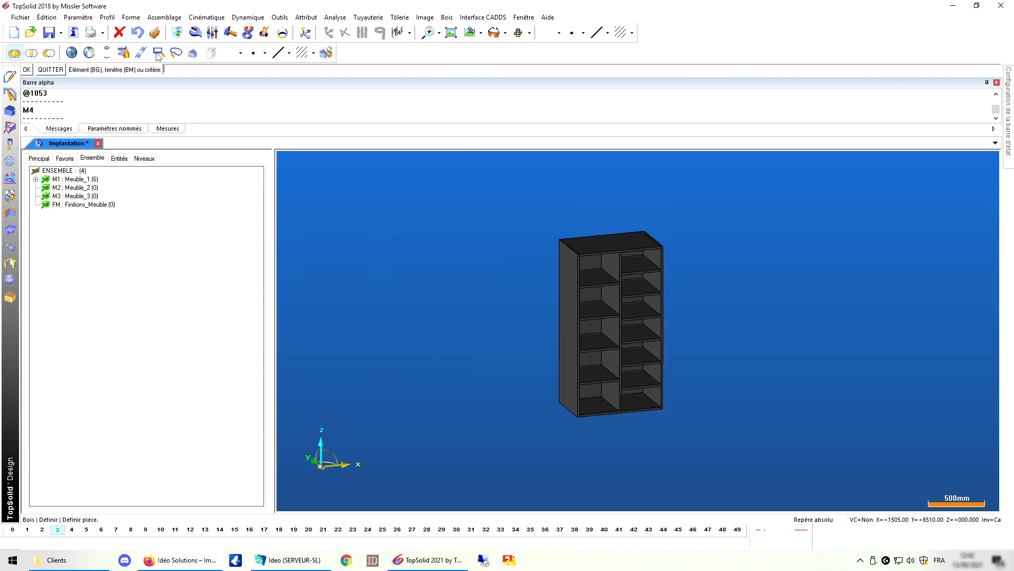
pyautogui.click(158, 52)
pyautogui.click(488, 189)
pyautogui.click(706, 430)
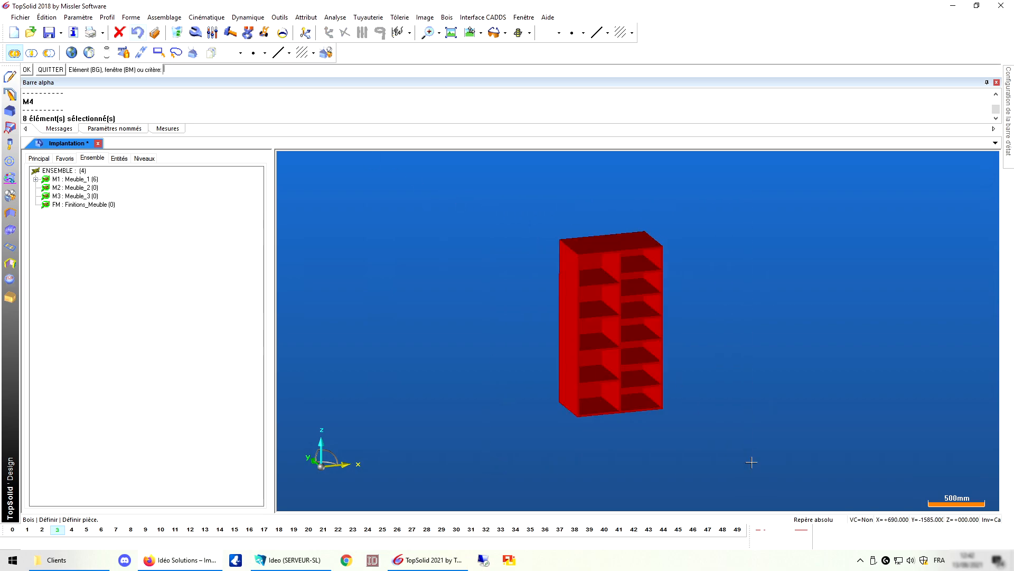
pyautogui.press('Return')
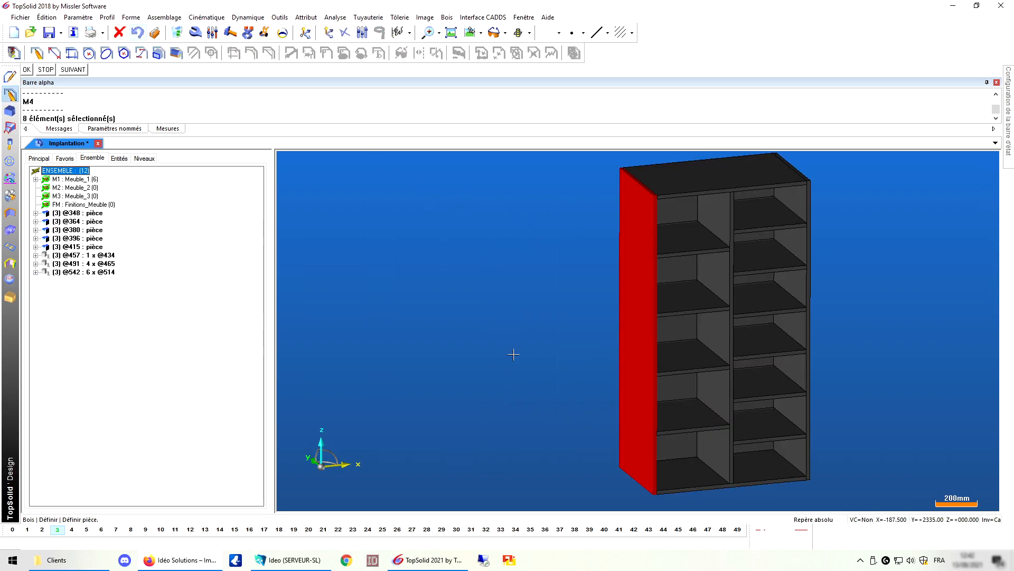
# Give the middle cabinet's two side panels the designations Cote_Gauche and Cote_Droit
pyautogui.press('Return')
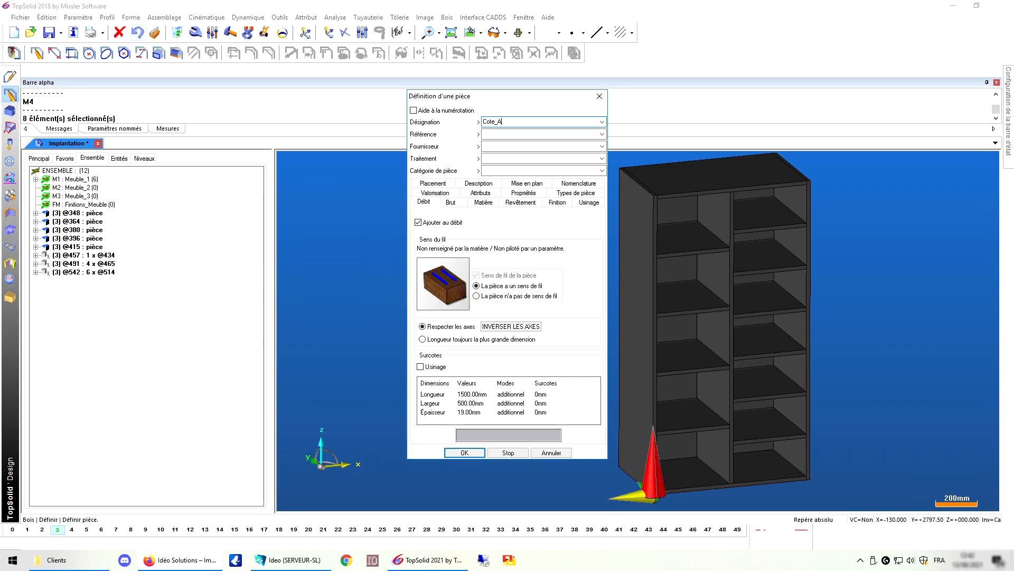
pyautogui.write('Cote_Gauche')
pyautogui.press('Return')
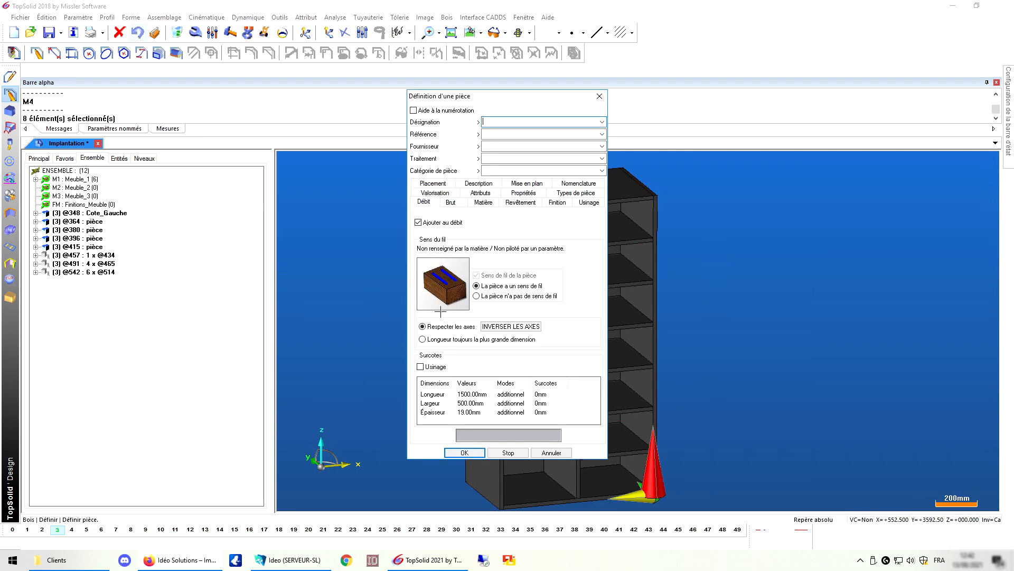
pyautogui.write('Cote_proit')
pyautogui.press('Return')
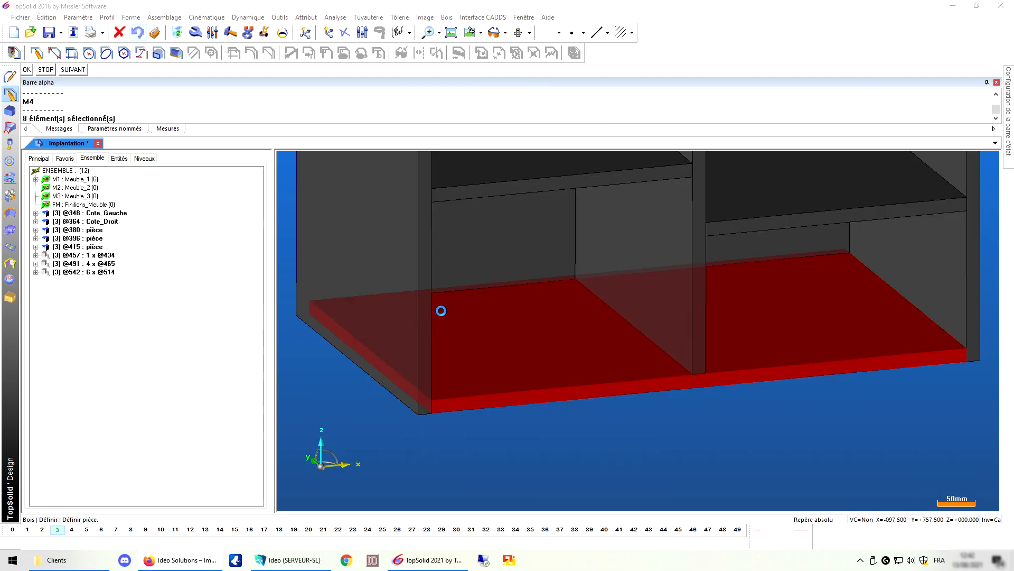
# Give the middle cabinet's bottom panel the designation Dessous and its top panel Dessus
pyautogui.write('Dessous')
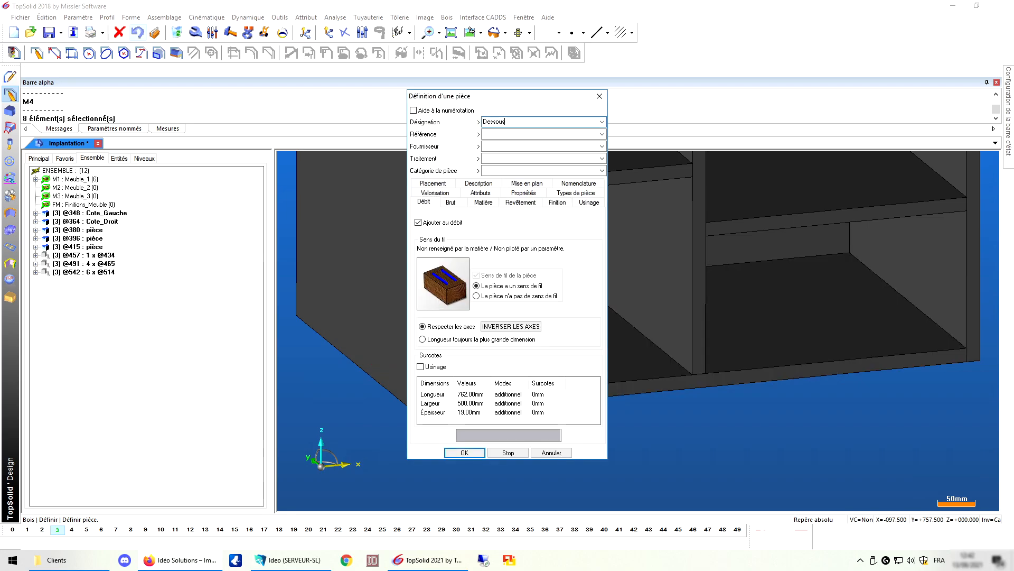
pyautogui.press('Return')
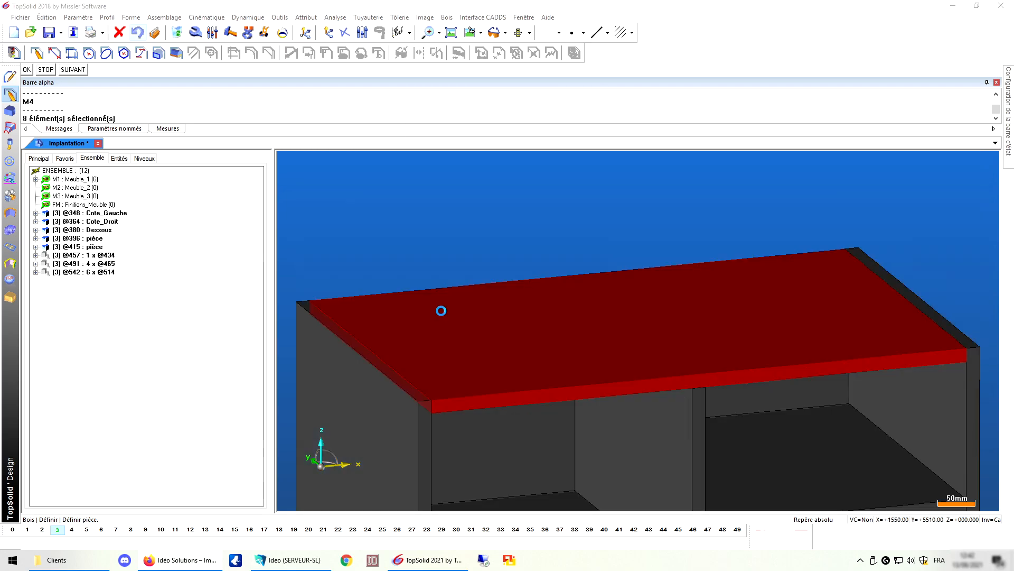
pyautogui.write('Dessus')
pyautogui.press('Return')
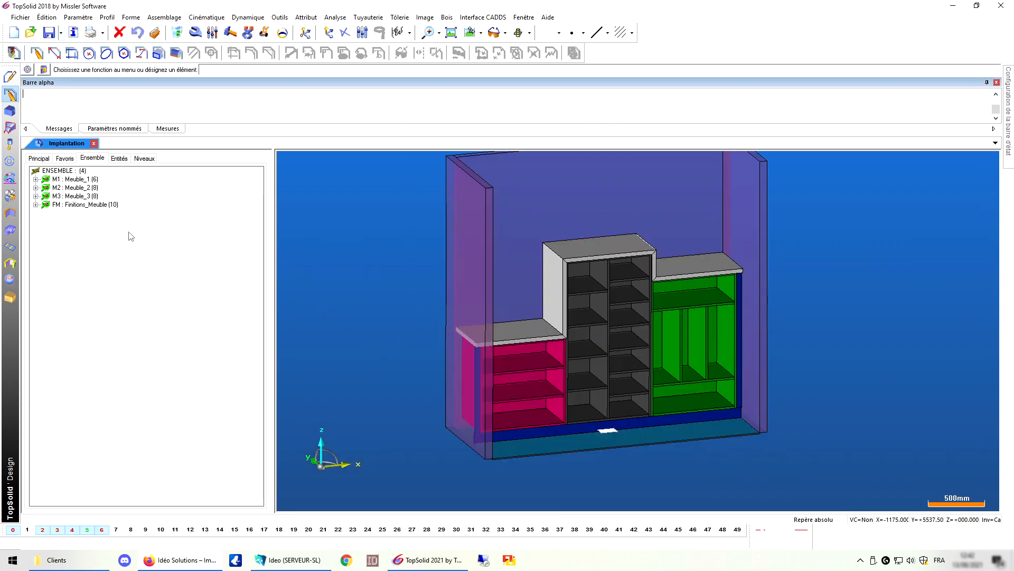
# Expand the M1, M2, M3 and FM sub-assemblies in the assembly tree to examine their named parts
pyautogui.click(35, 196)
pyautogui.click(36, 272)
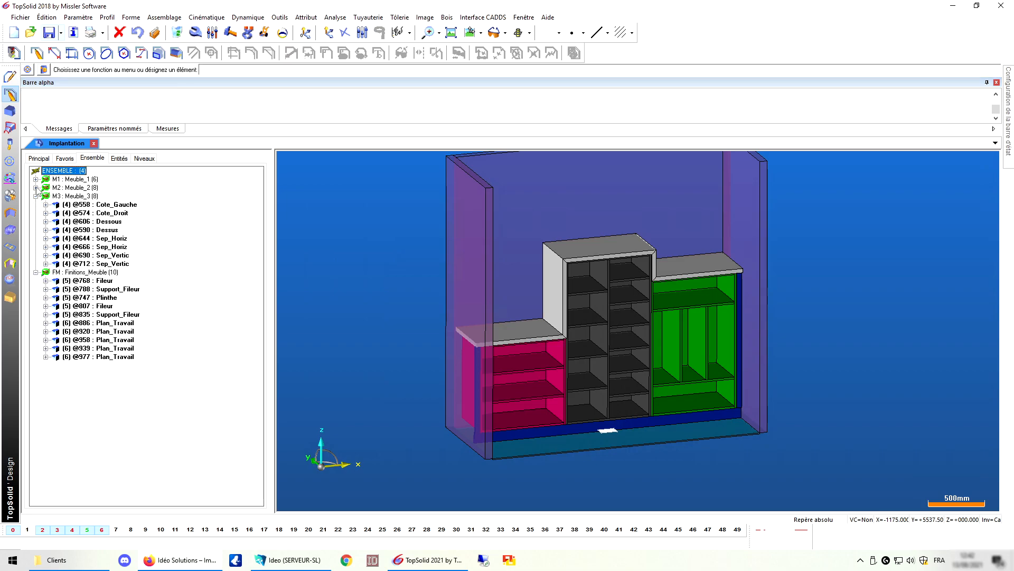
pyautogui.click(35, 188)
pyautogui.click(35, 179)
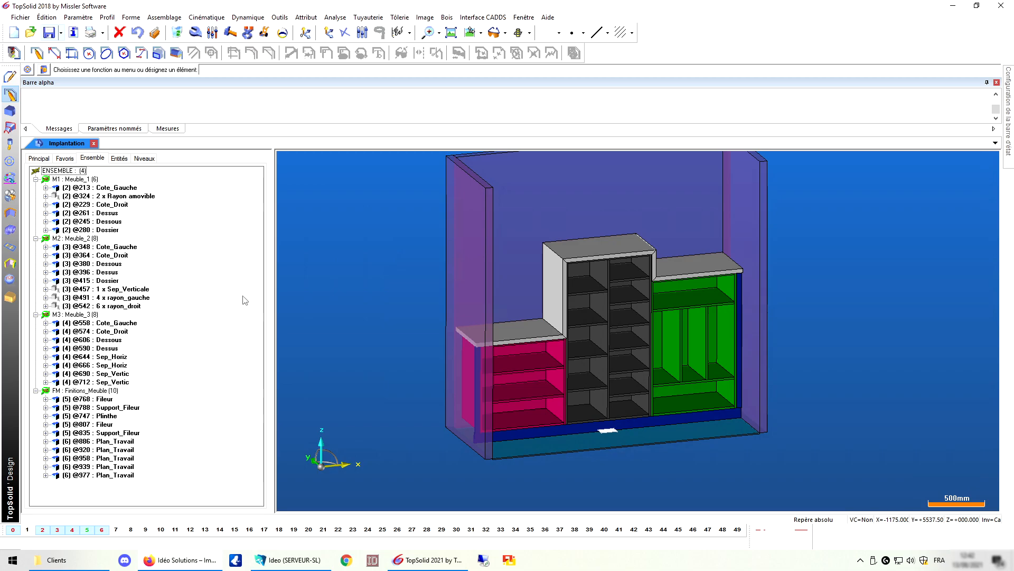
pyautogui.click(76, 170)
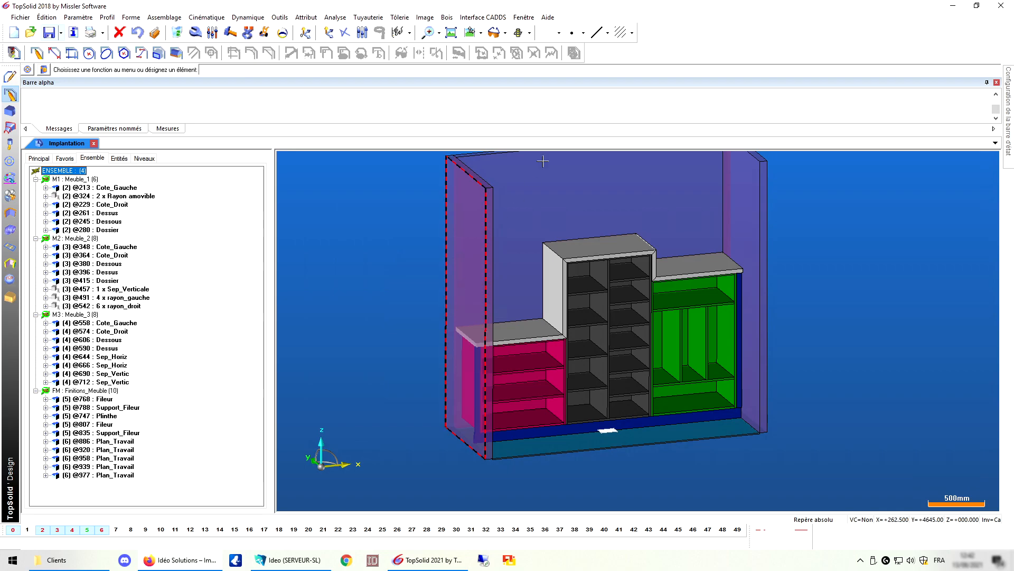
# Start the material configurator (Configurateur de matière) on the entire main assembly
pyautogui.click(447, 17)
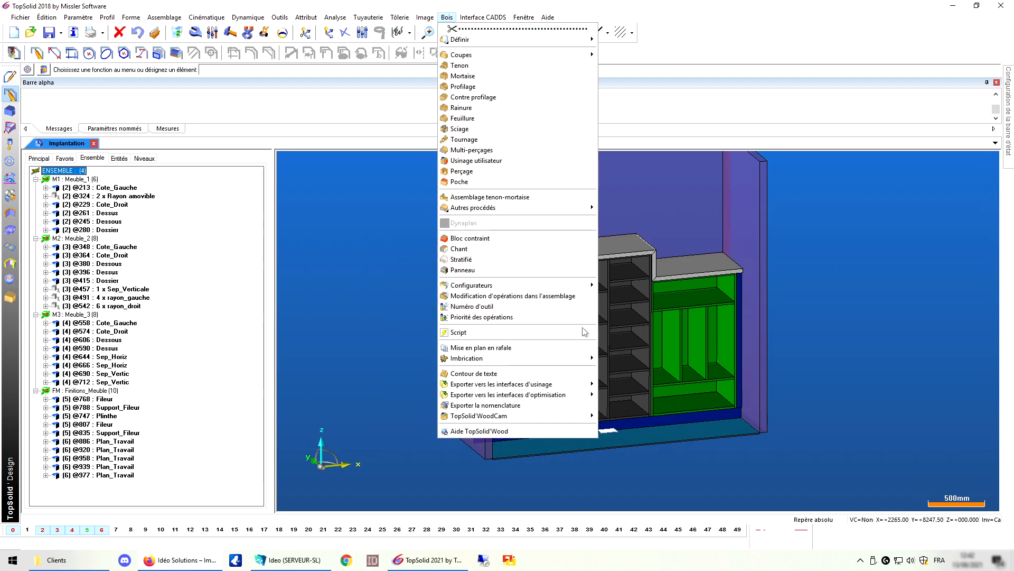
pyautogui.moveTo(584, 285)
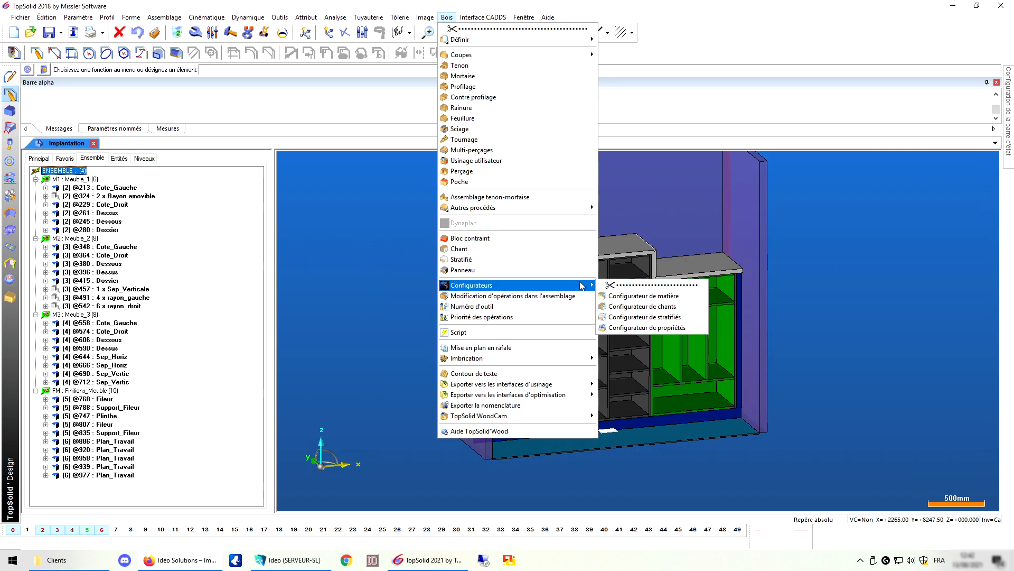
pyautogui.click(663, 296)
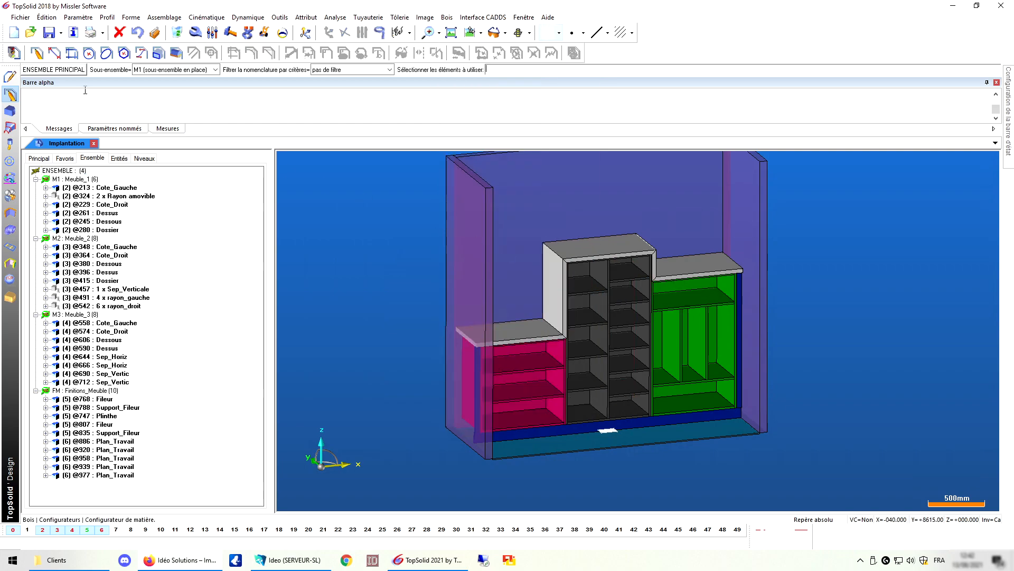
pyautogui.click(69, 72)
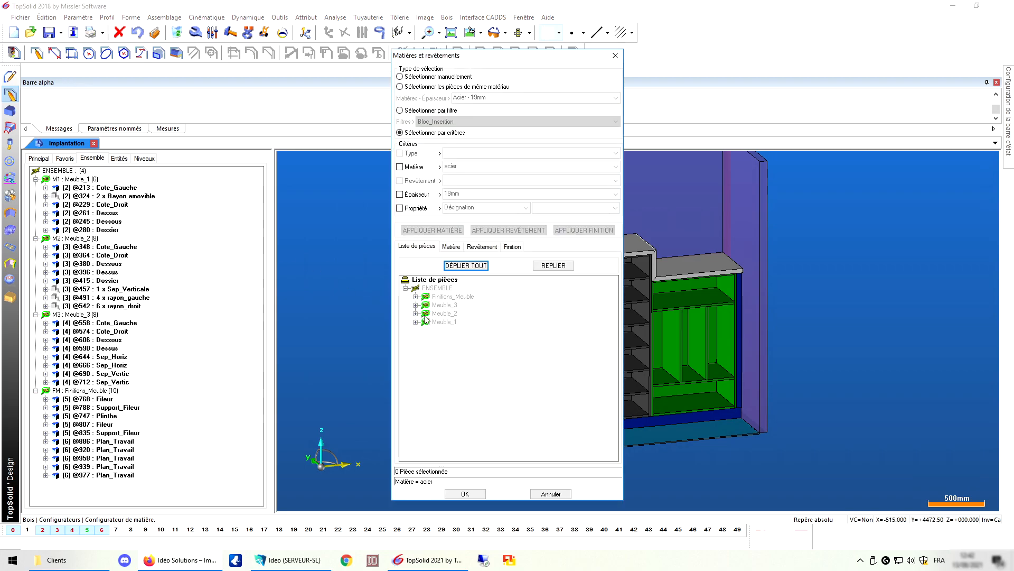
# Examine the parts listed under Finitions_Meuble, Meuble_3, Meuble_2 and Meuble_1, and leave the materials dialog without applying anything
pyautogui.click(416, 297)
pyautogui.click(416, 390)
pyautogui.scroll(-1, 421, 441)
pyautogui.click(416, 439)
pyautogui.scroll(-1, 417, 443)
pyautogui.click(416, 448)
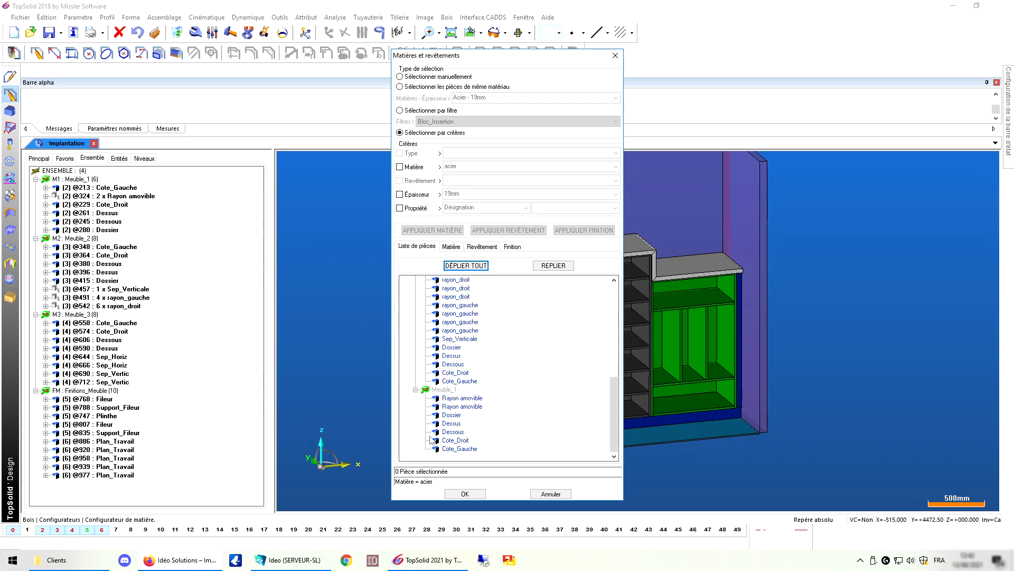
pyautogui.click(561, 496)
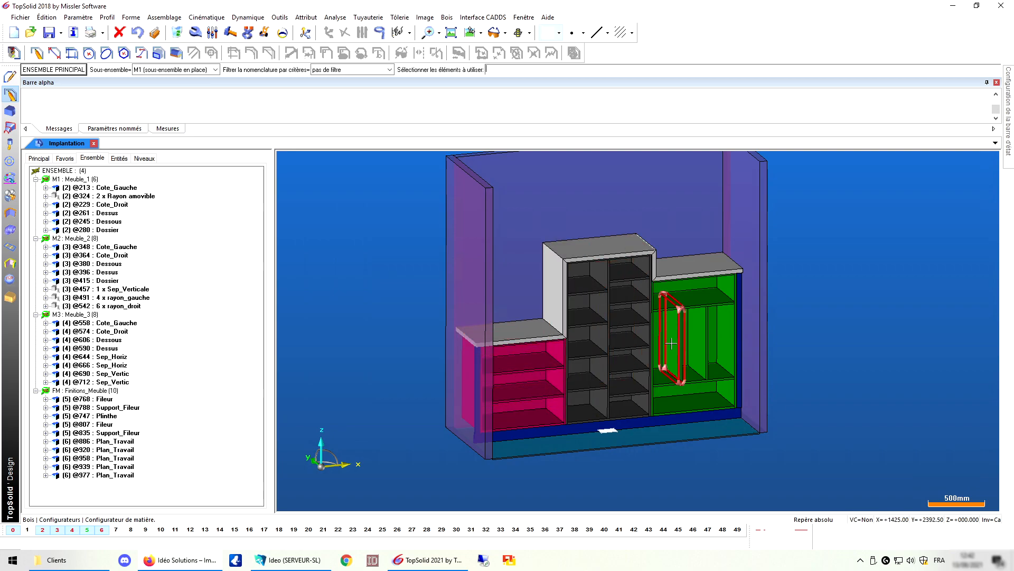
# Limit the material configuration to the FM sub-assembly and move its dialog off the finishing parts in the model
pyautogui.click(181, 69)
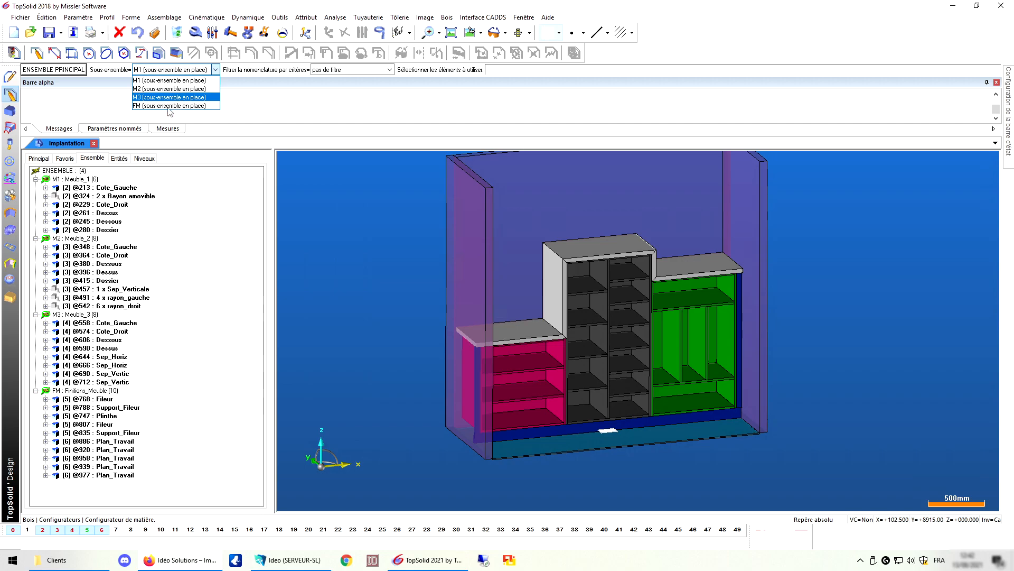
pyautogui.click(167, 105)
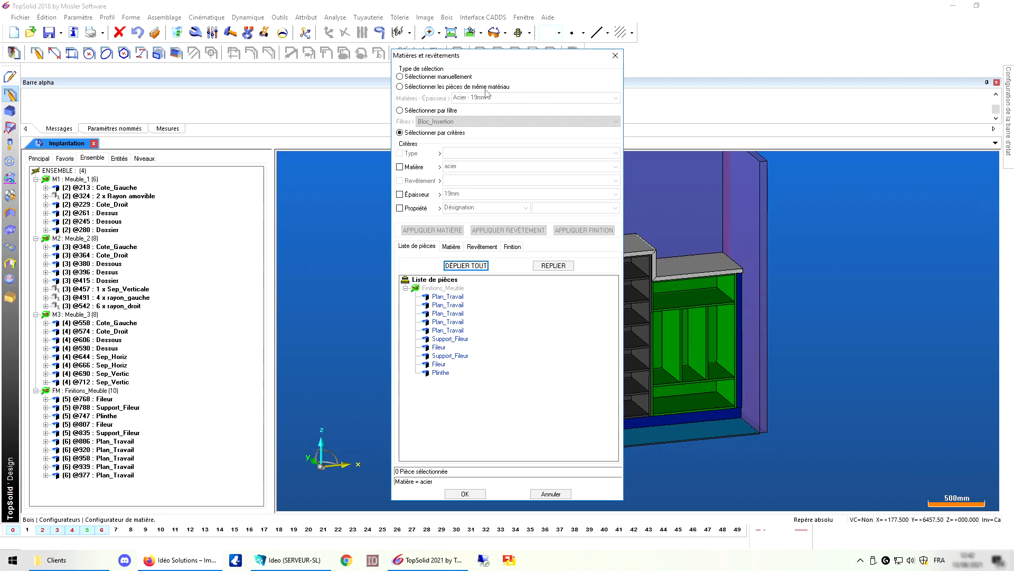
pyautogui.moveTo(505, 59); pyautogui.dragTo(400, 48)
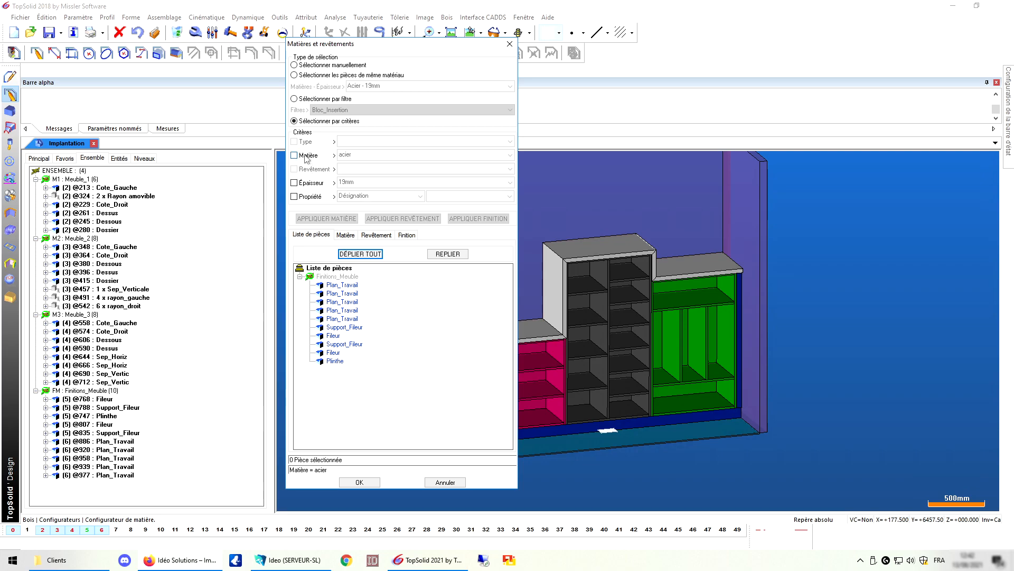
# Try selecting Plan_Travail parts individually and all finishing parts by the material criterion acier, clearing each selection
pyautogui.rightClick(347, 289)
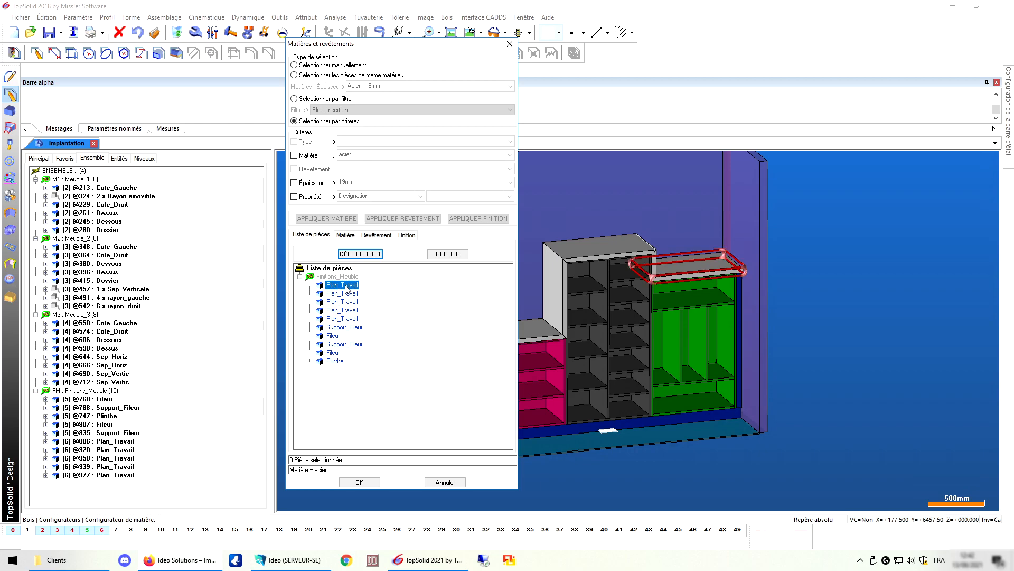
pyautogui.click(370, 289)
pyautogui.rightClick(349, 293)
pyautogui.click(364, 295)
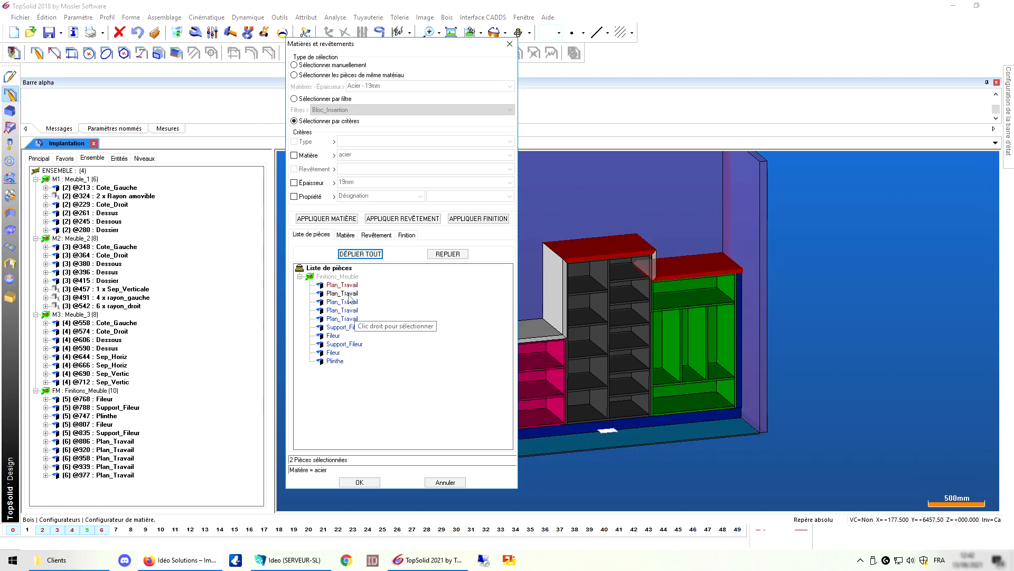
pyautogui.rightClick(345, 293)
pyautogui.click(383, 302)
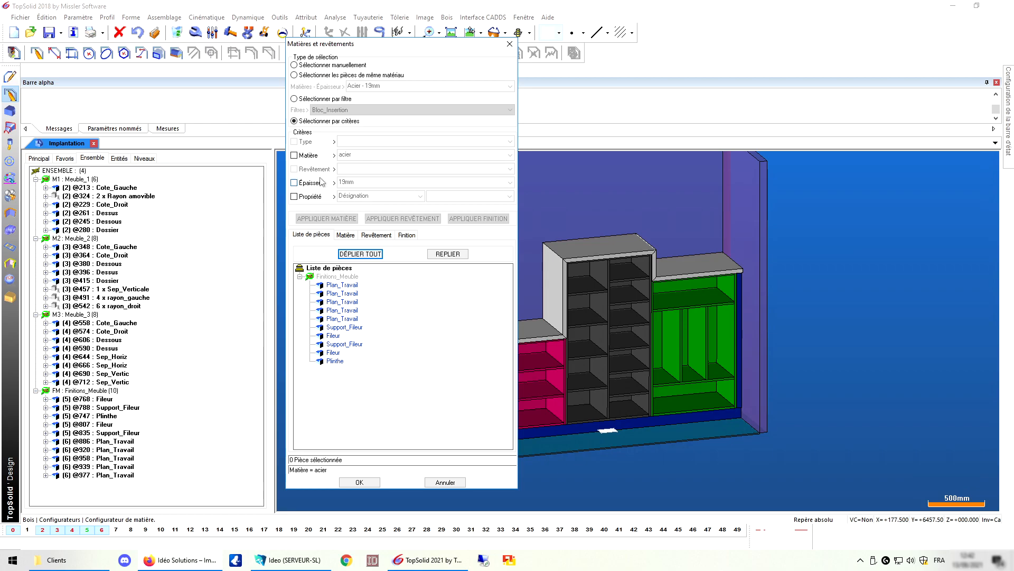
pyautogui.click(306, 158)
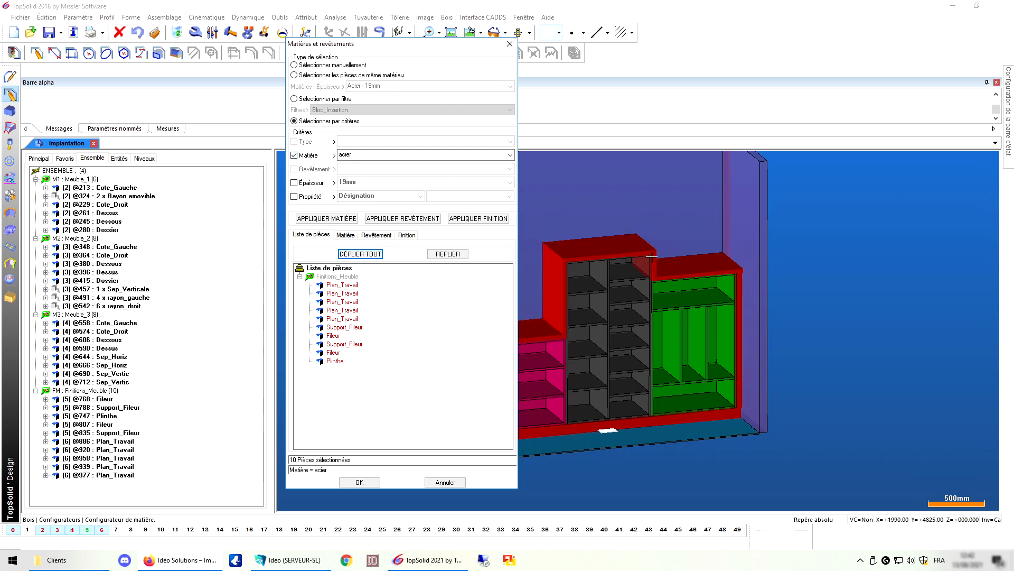
pyautogui.click(305, 157)
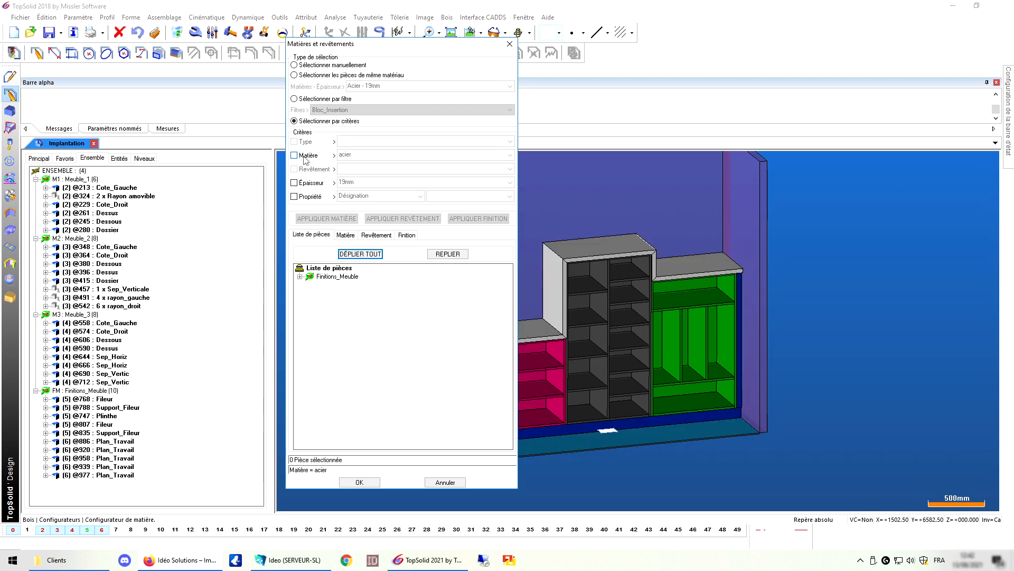
# Select the worktop parts of Finitions_Meuble using the thickness criterion set to 38mm
pyautogui.click(302, 183)
pyautogui.click(367, 183)
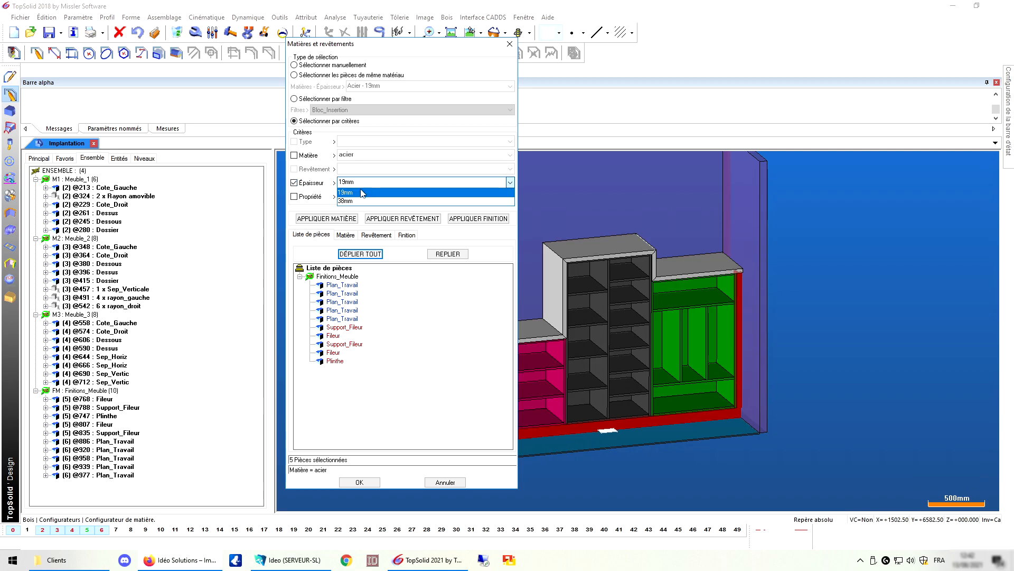
pyautogui.click(352, 202)
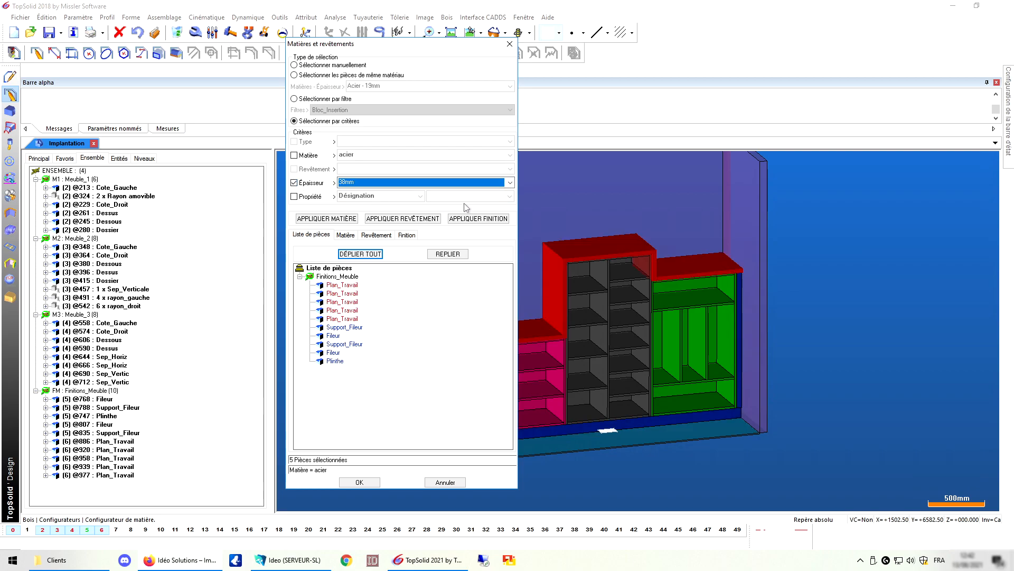
pyautogui.scroll(-2, 815, 281)
pyautogui.scroll(1, 657, 273)
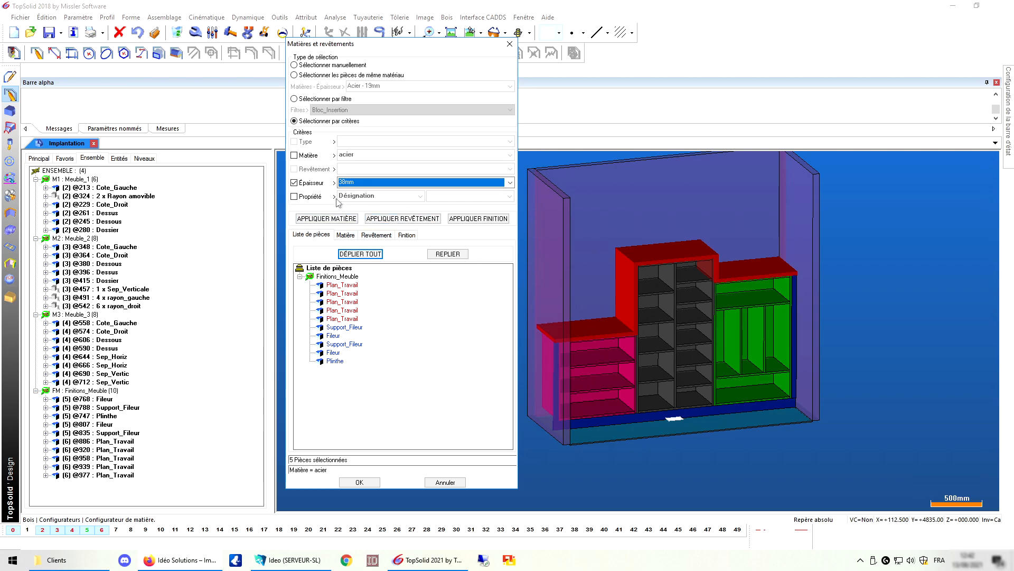
# Apply the material chêne from the bois family to the selected 38mm Plan_Travail parts
pyautogui.click(346, 235)
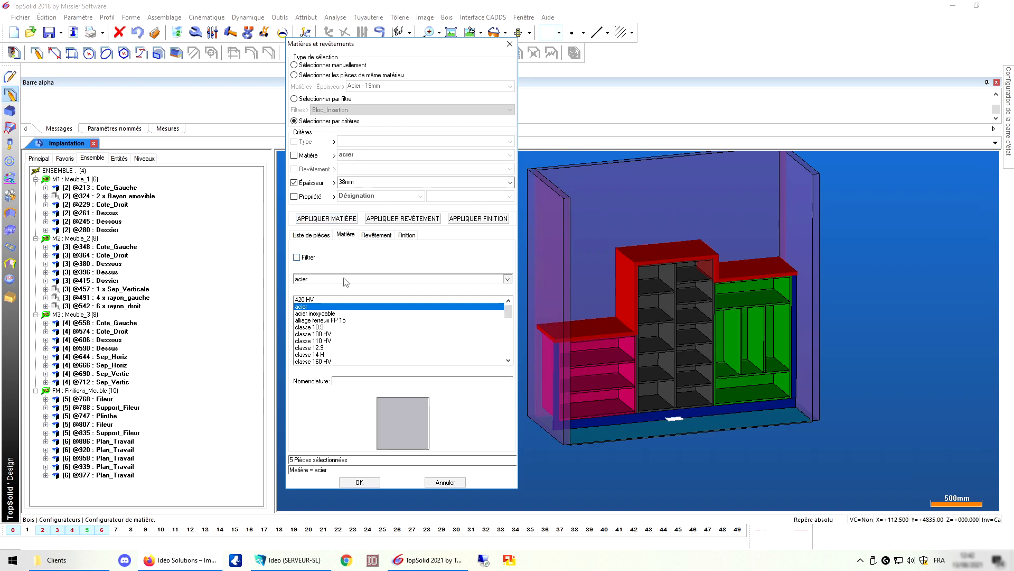
pyautogui.click(344, 279)
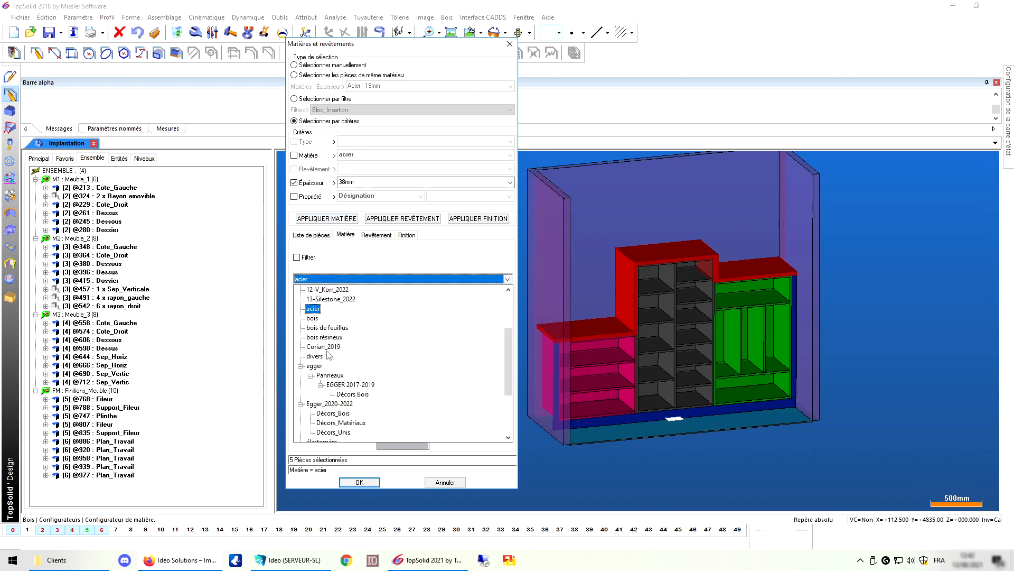
pyautogui.click(314, 319)
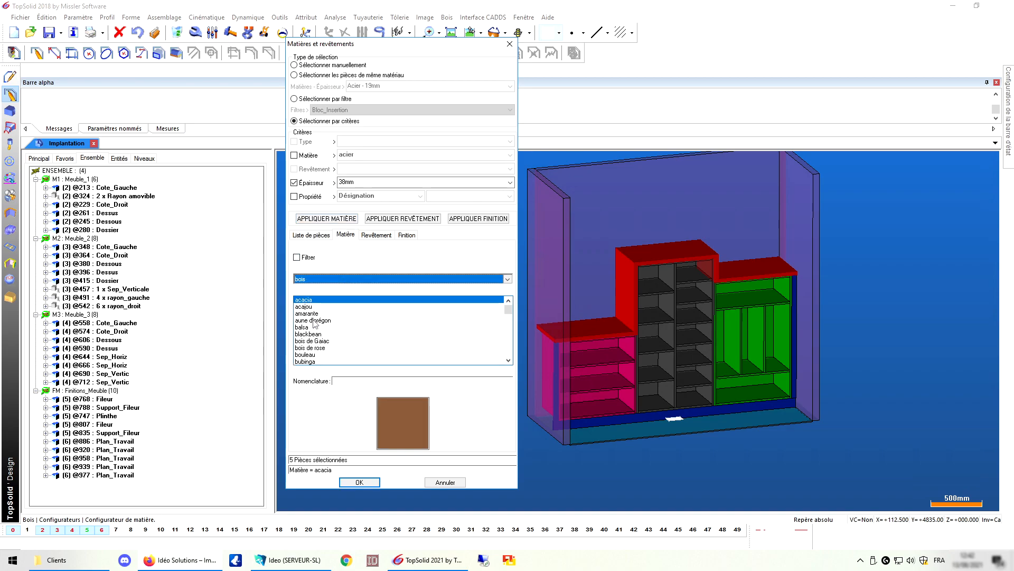
pyautogui.scroll(-2, 314, 362)
pyautogui.click(308, 348)
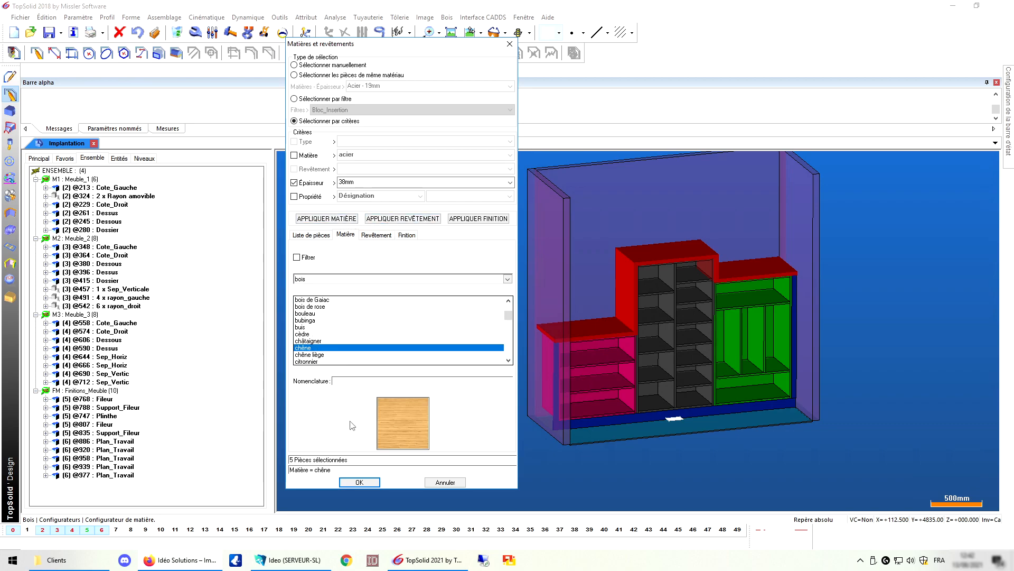
pyautogui.click(322, 218)
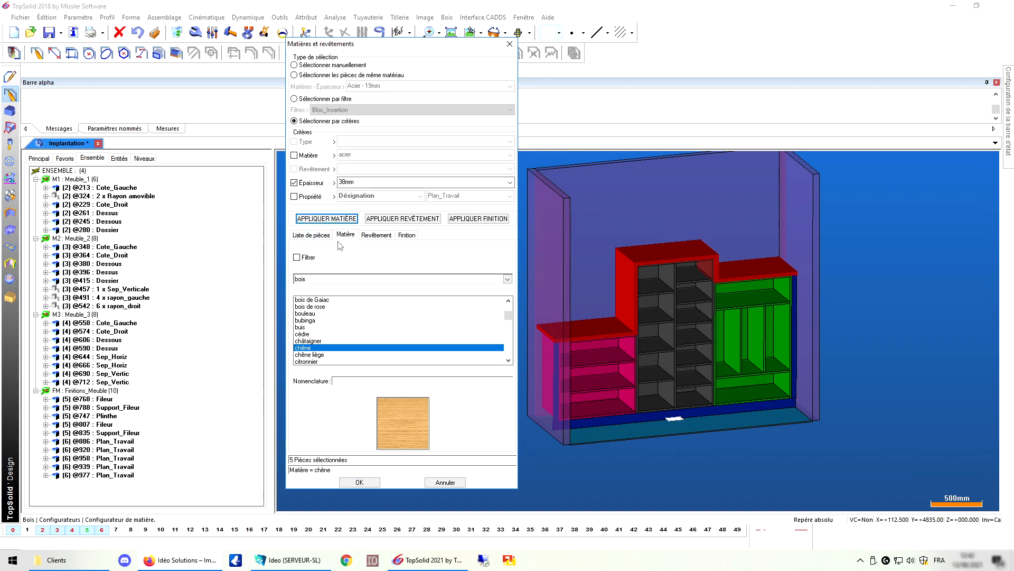
# Select the 19mm parts of Finitions_Meuble by thickness, apply the material noyer to them, and validate the material assignments
pyautogui.click(312, 235)
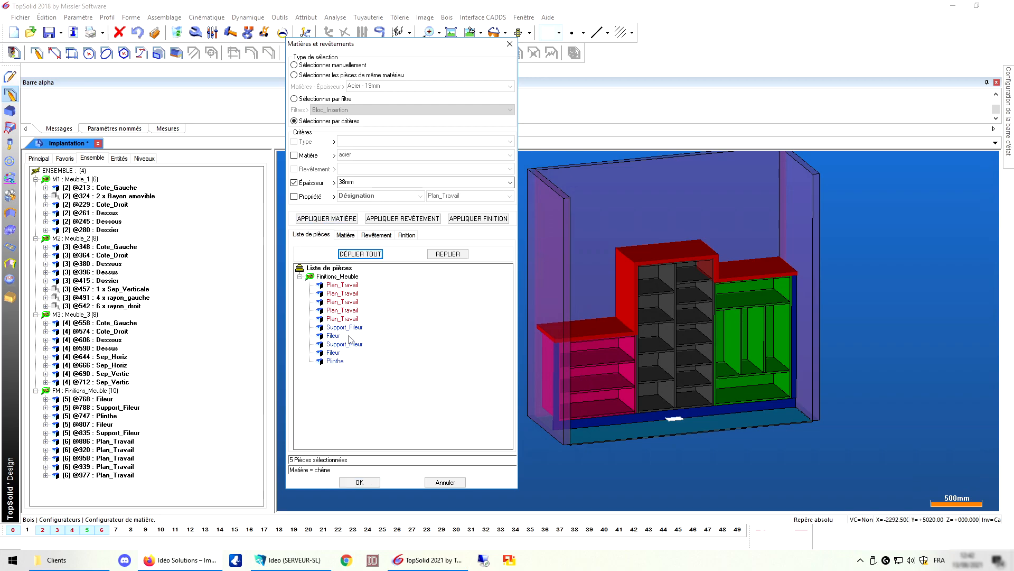
pyautogui.click(345, 182)
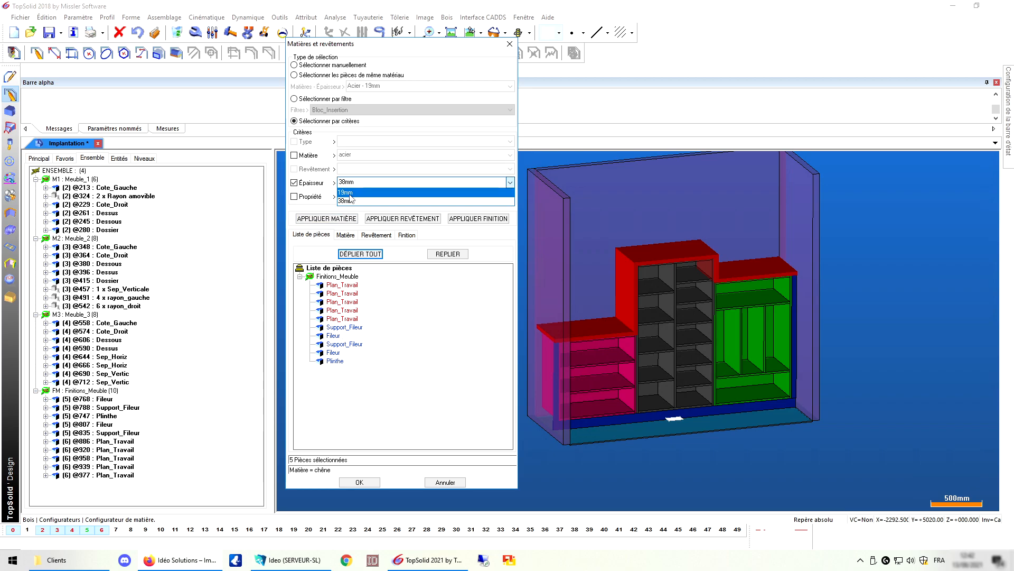
pyautogui.click(350, 193)
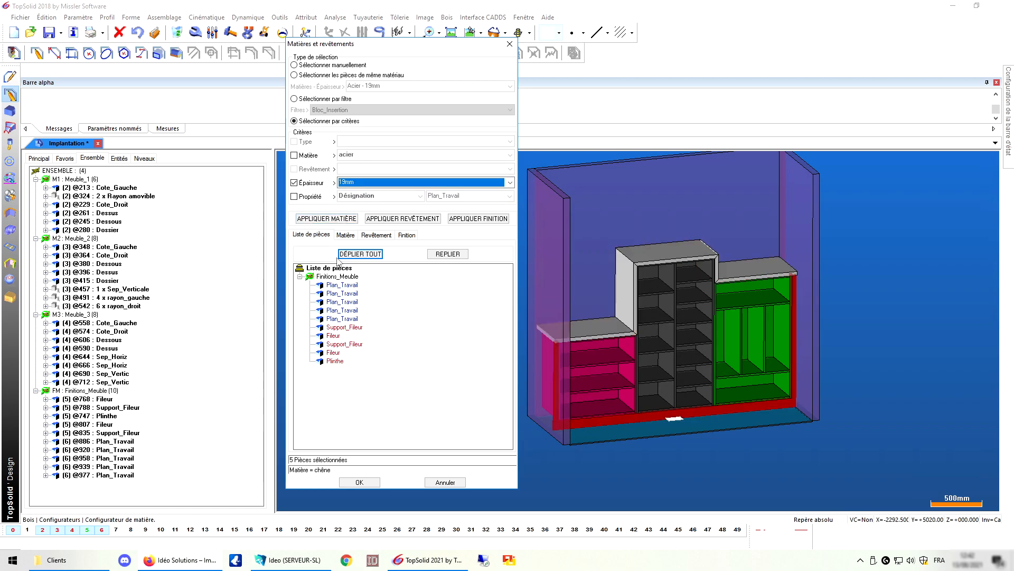
pyautogui.click(345, 235)
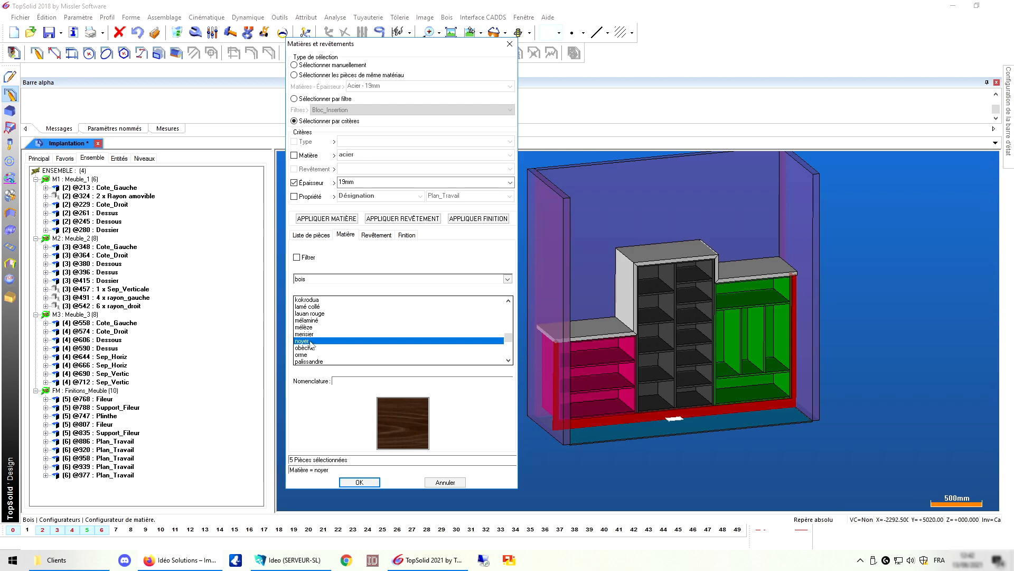
pyautogui.click(346, 219)
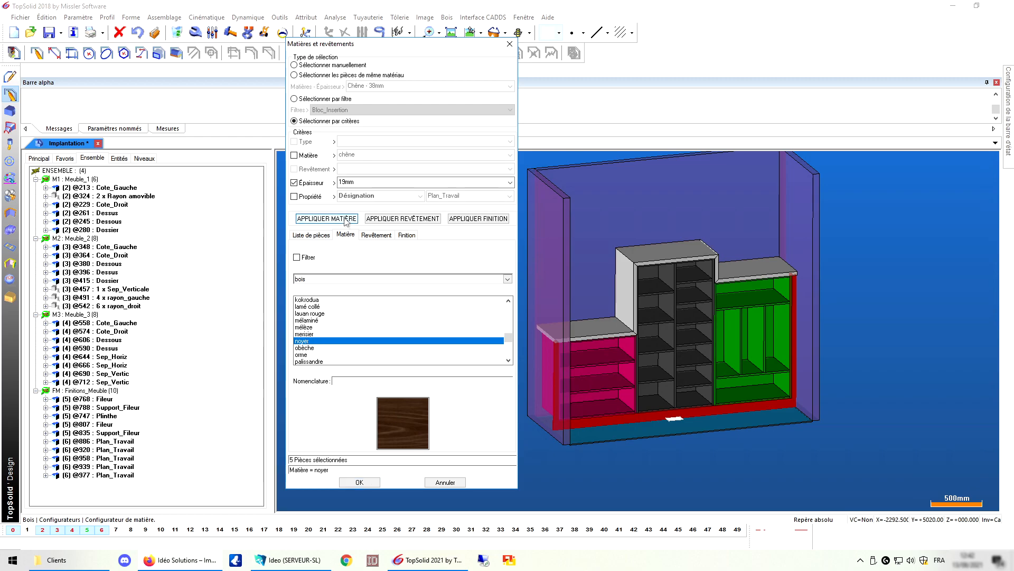
pyautogui.click(360, 482)
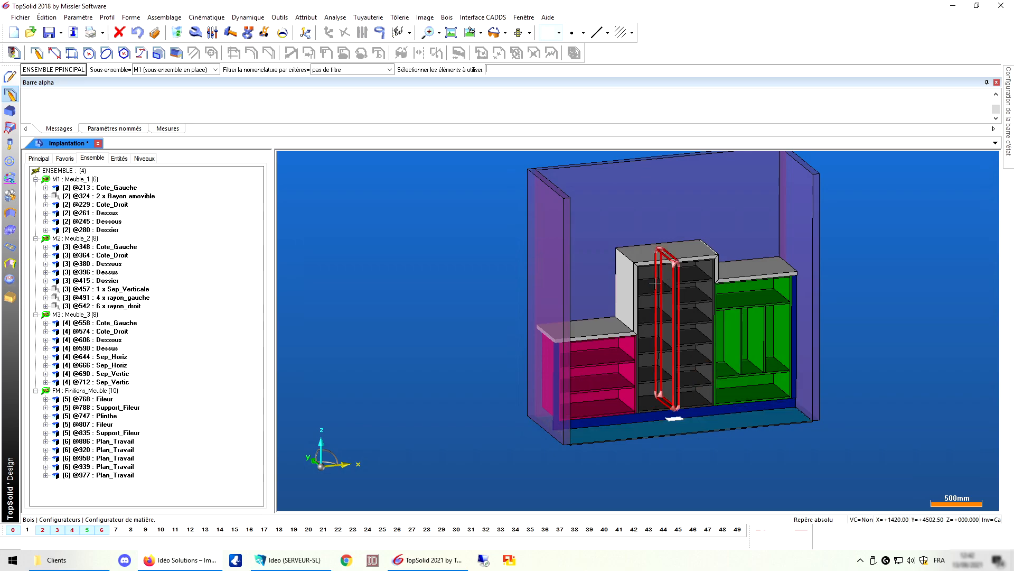
# Switch the model display to textured material rendering with edges, then include the wireframe elements as well
pyautogui.click(530, 33)
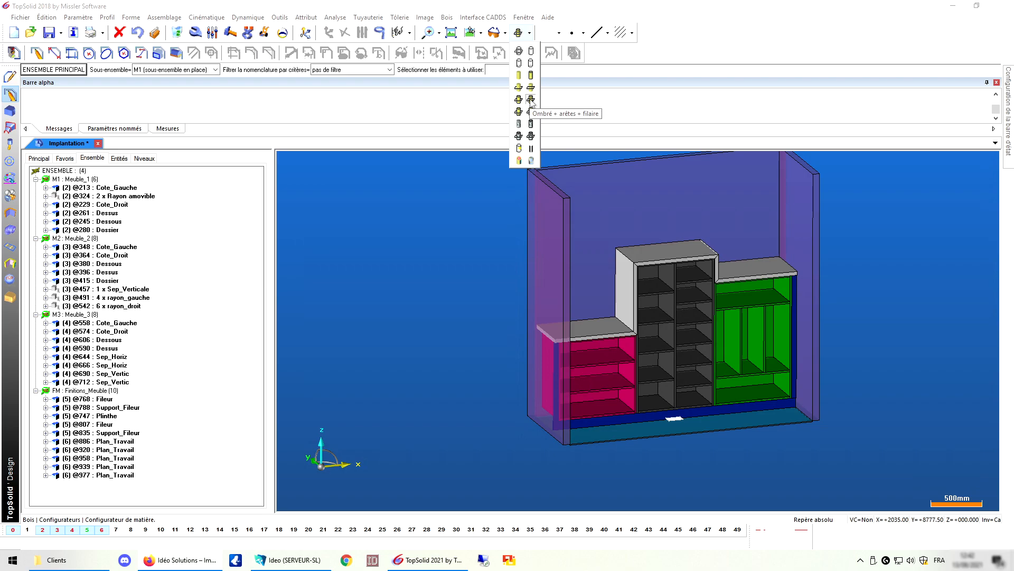
pyautogui.click(532, 136)
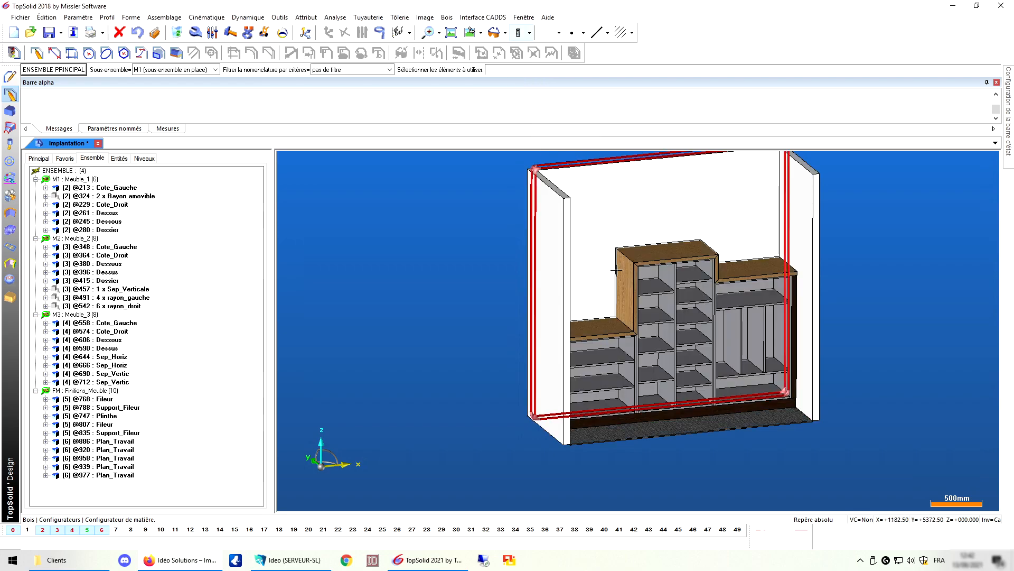
pyautogui.click(530, 33)
pyautogui.click(532, 135)
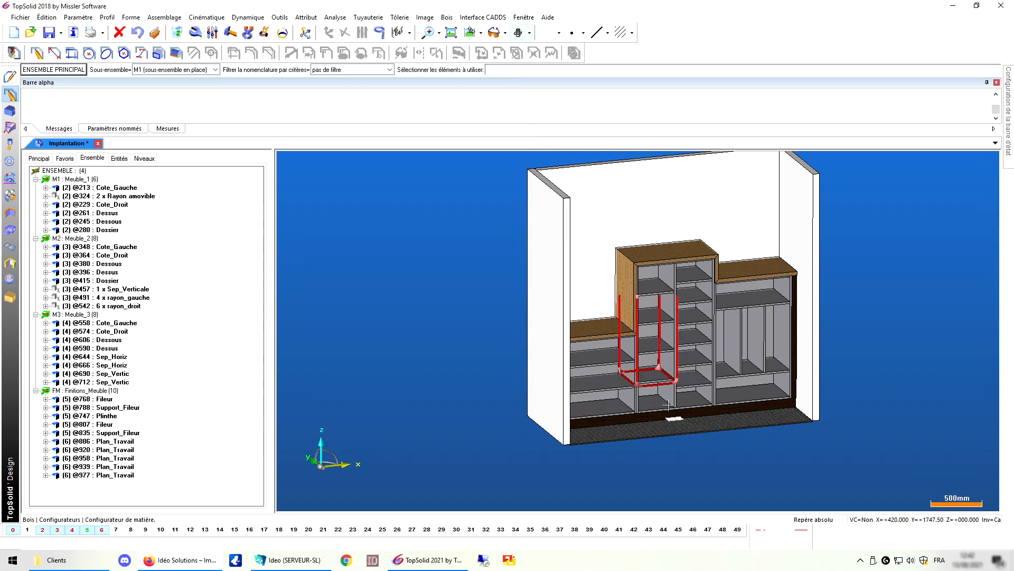
pyautogui.scroll(3, 678, 424)
pyautogui.scroll(3, 676, 421)
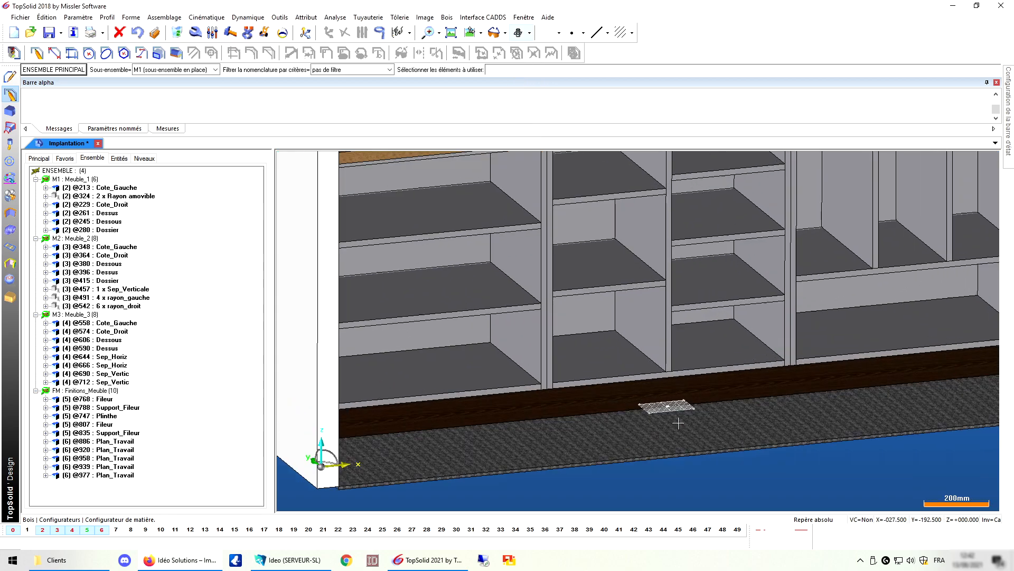
pyautogui.scroll(-3, 665, 412)
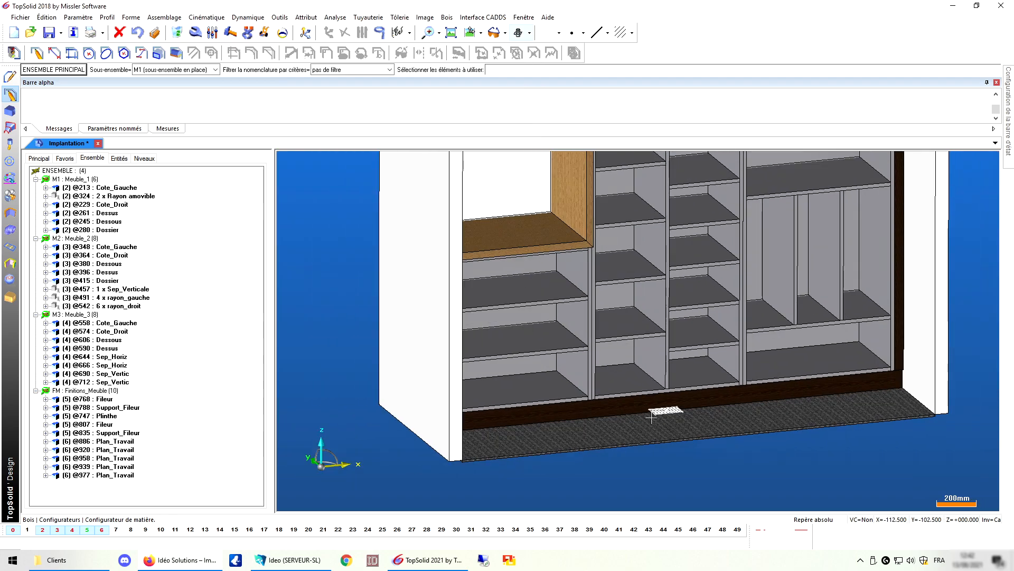
# Compare the textured display with and without wireframe while invisible elements are shown, keeping the version with edges and without wireframe
pyautogui.click(996, 520)
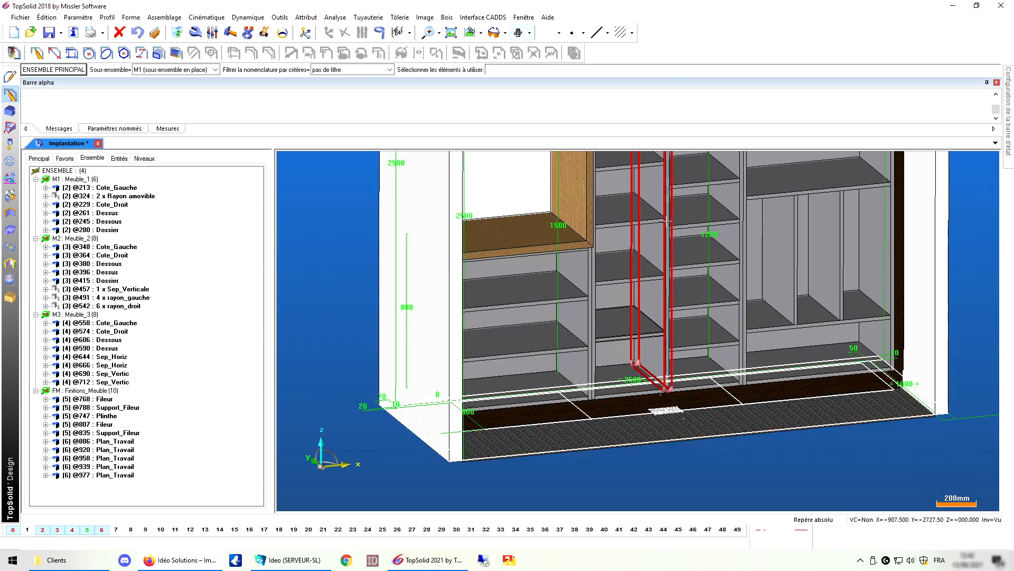
pyautogui.click(530, 33)
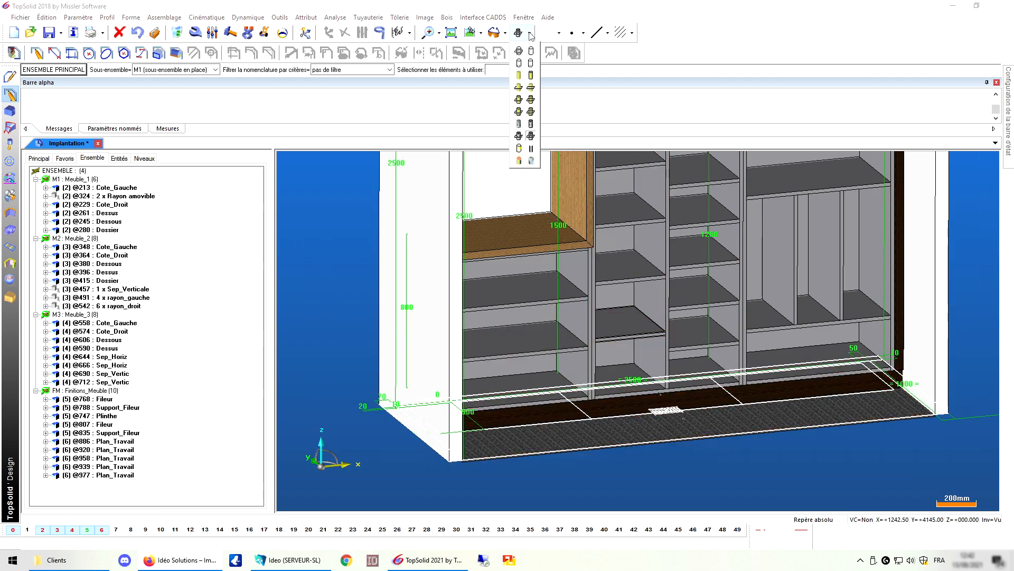
pyautogui.click(531, 125)
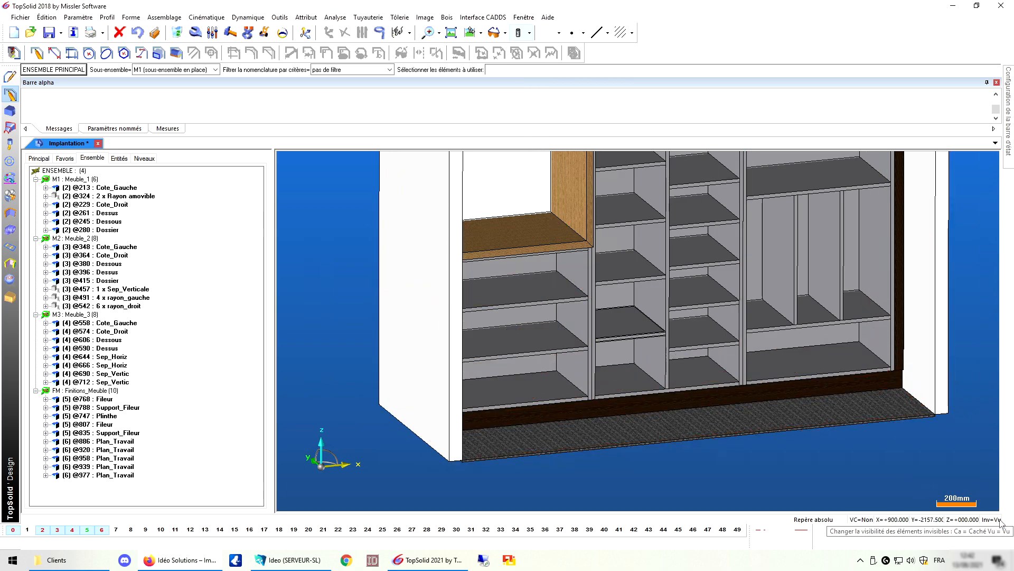
pyautogui.click(530, 33)
pyautogui.click(531, 136)
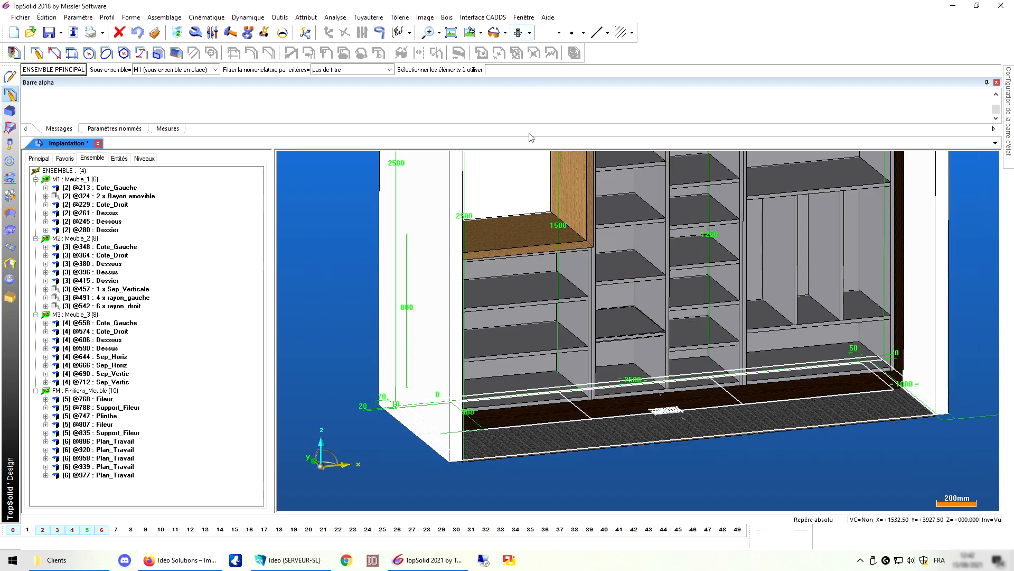
pyautogui.click(531, 32)
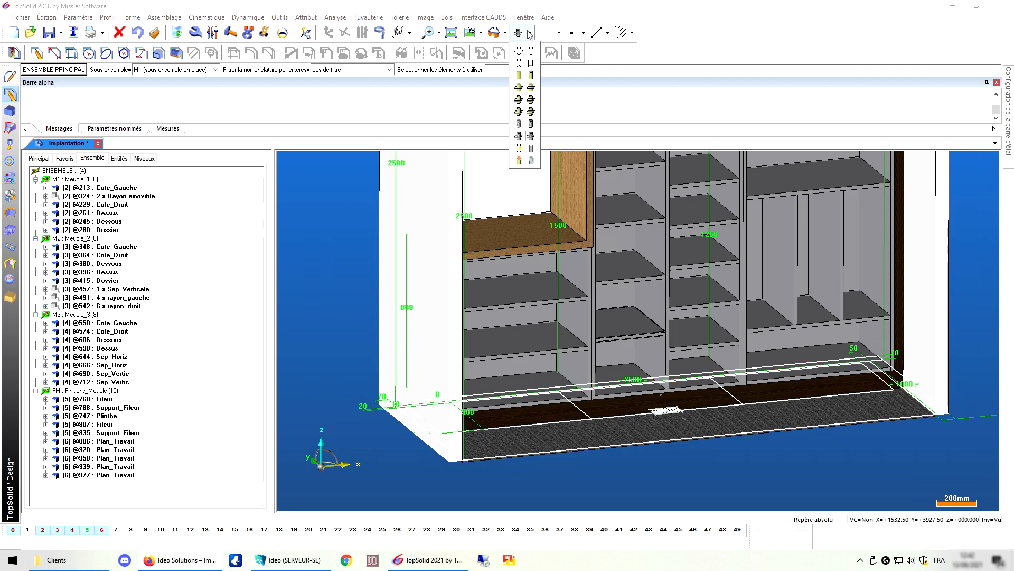
pyautogui.click(533, 132)
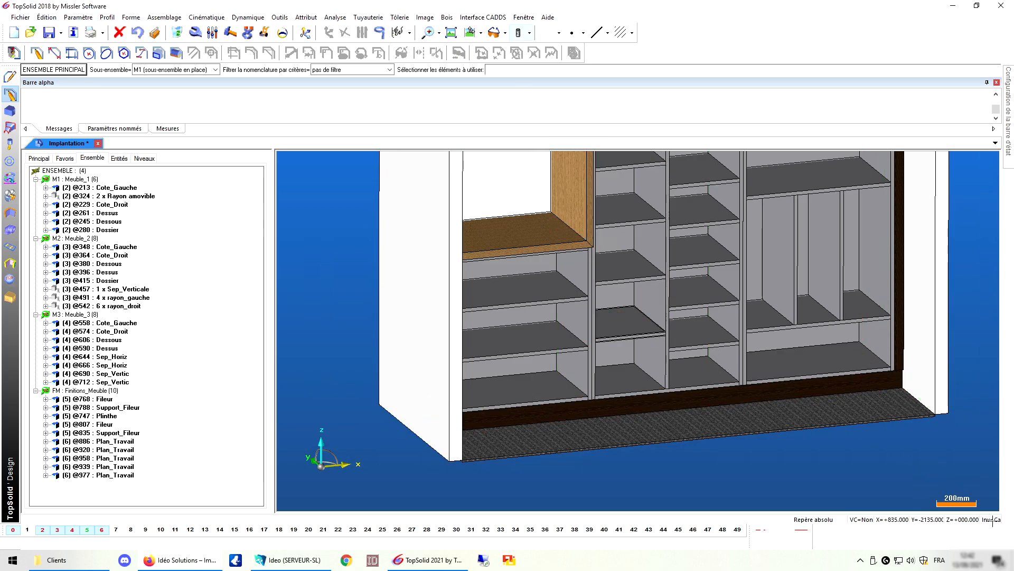
# Examine the rendered wood textures on the worktops, filler and plinth, and the floor in front of the cabinets
pyautogui.scroll(-4, 699, 294)
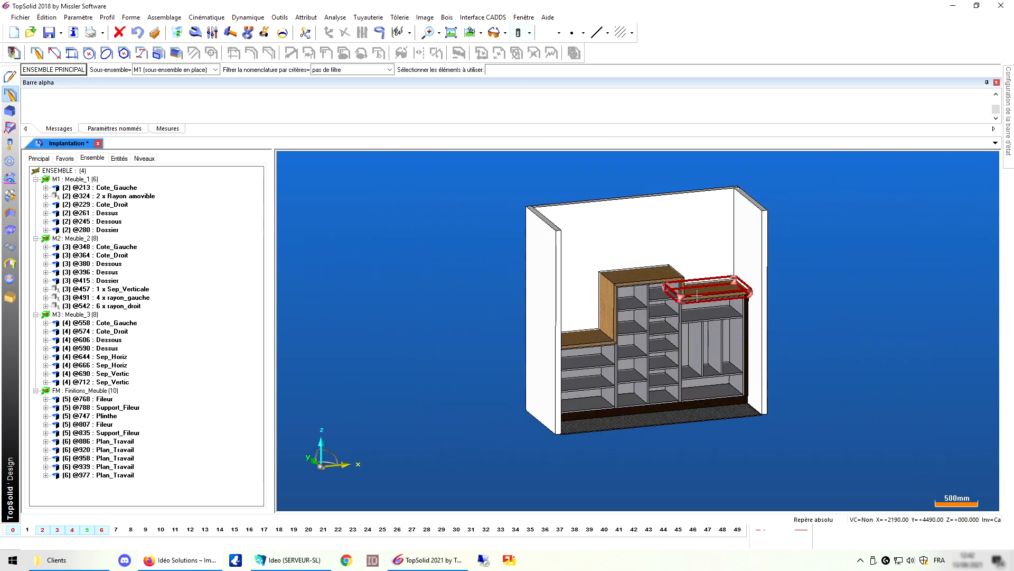
pyautogui.scroll(4, 681, 295)
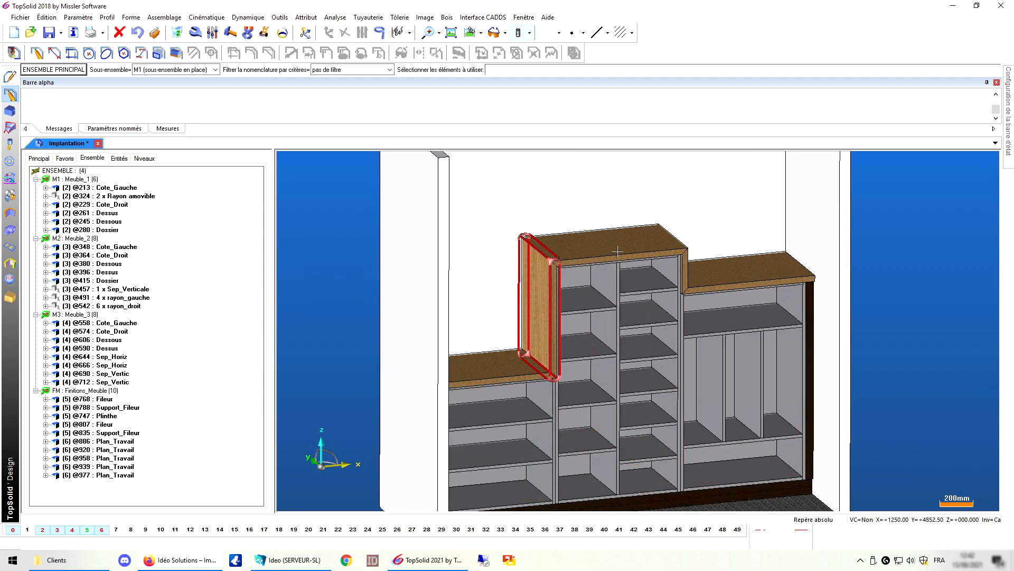
pyautogui.scroll(-1, 766, 370)
pyautogui.scroll(3, 796, 430)
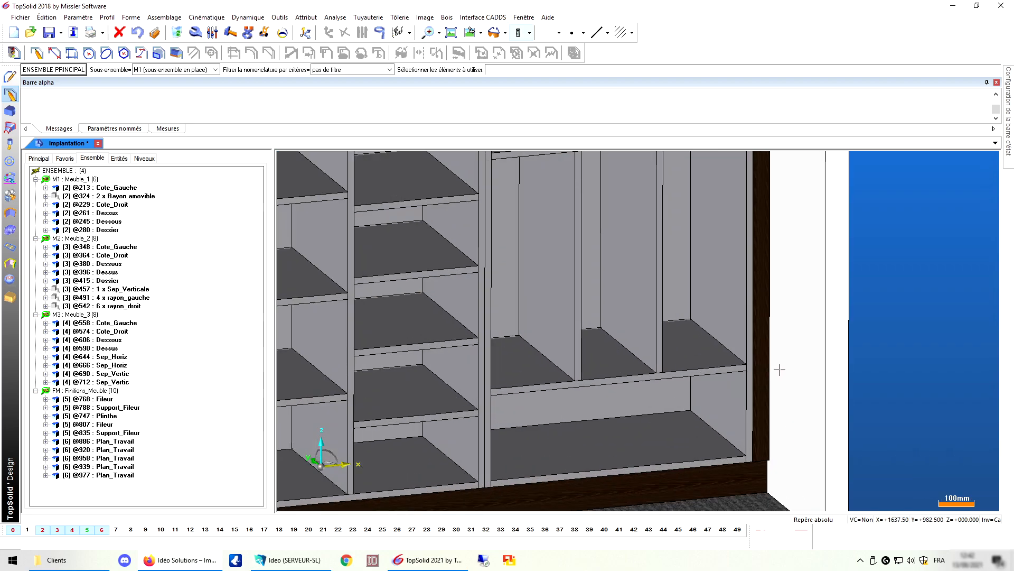
pyautogui.scroll(-3, 780, 372)
pyautogui.scroll(6, 794, 435)
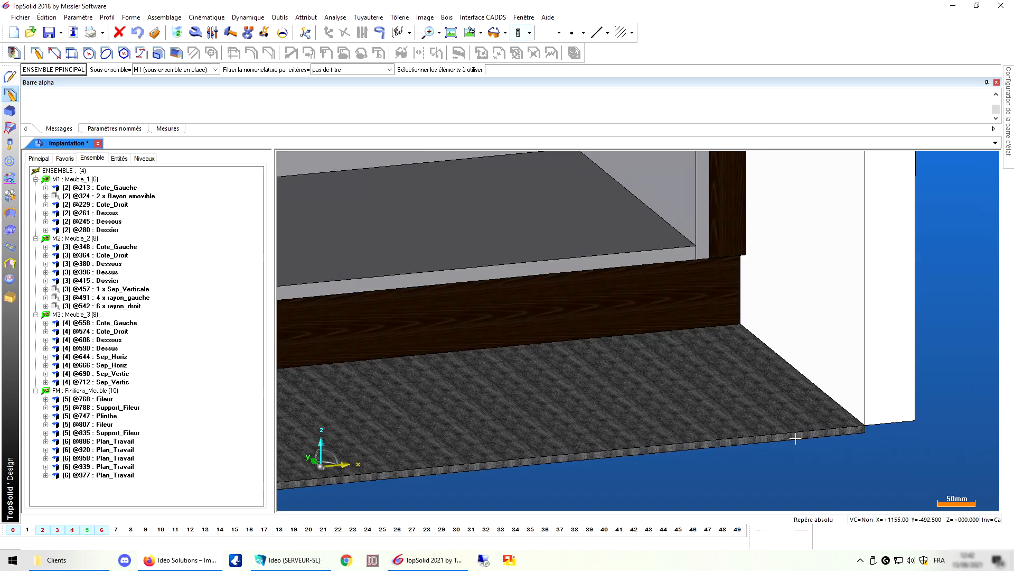
pyautogui.scroll(-8, 794, 435)
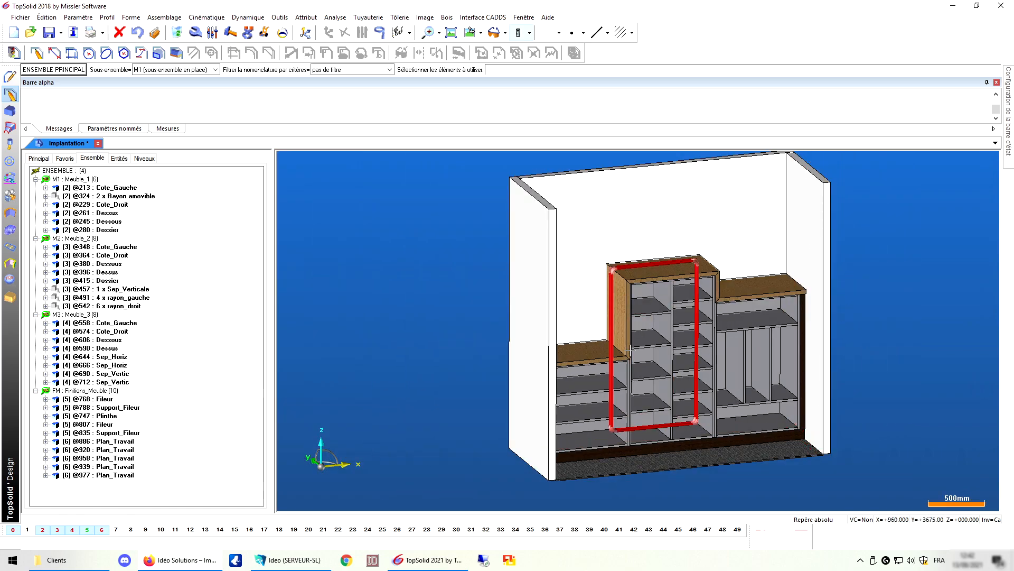
pyautogui.scroll(3, 629, 347)
pyautogui.scroll(-2, 631, 352)
pyautogui.scroll(2, 636, 363)
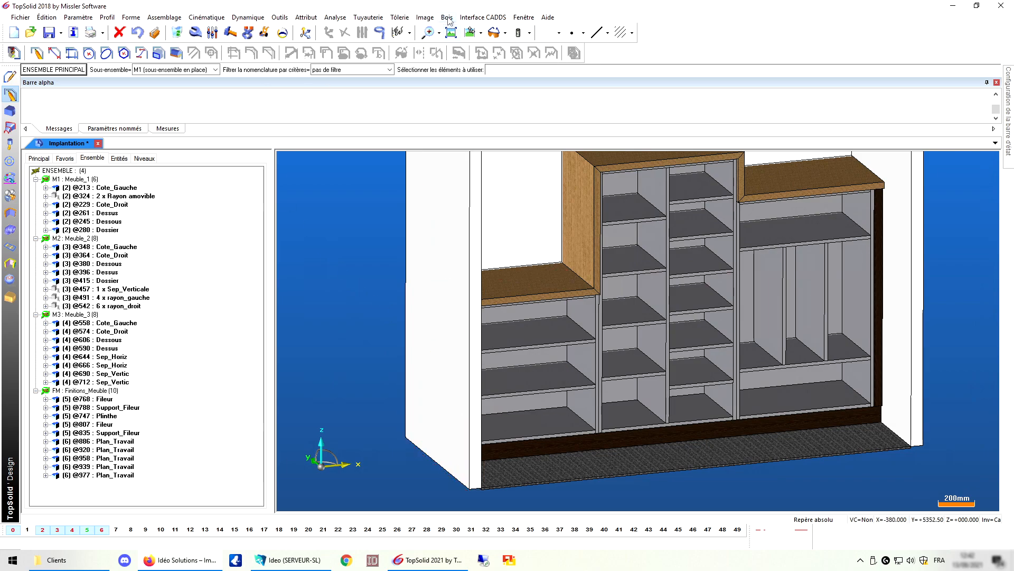
# Reopen the material configuration for the main assembly and select all its parts matching the material criterion acier, reviewing them in the parts list
pyautogui.click(165, 71)
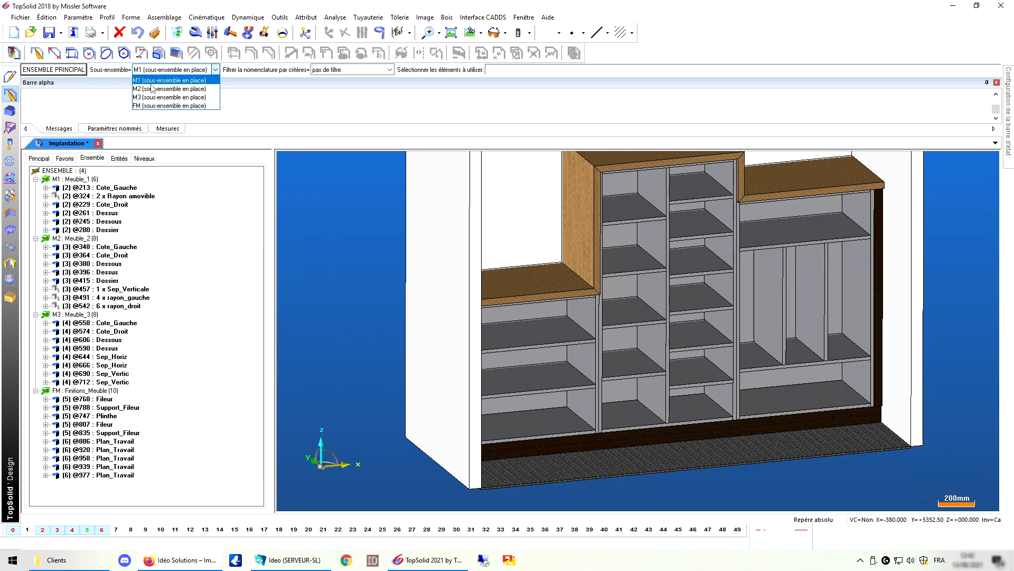
pyautogui.click(66, 72)
pyautogui.click(65, 70)
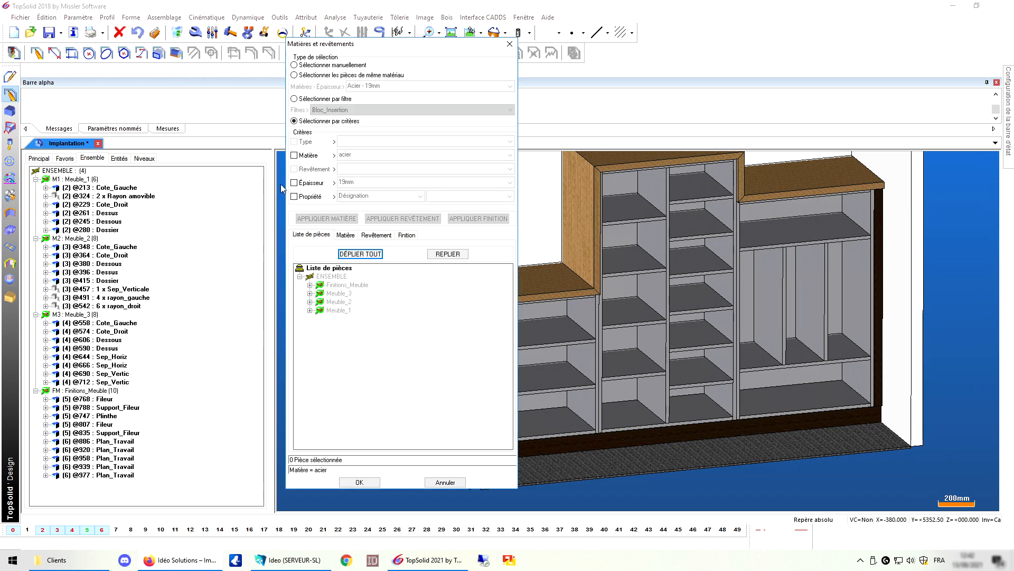
pyautogui.click(299, 156)
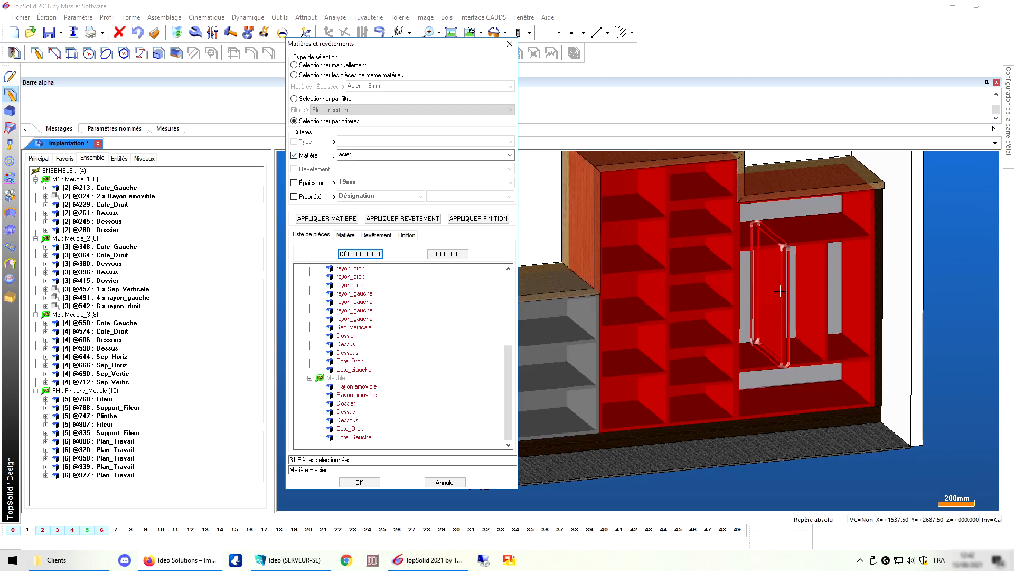
pyautogui.scroll(-3, 598, 279)
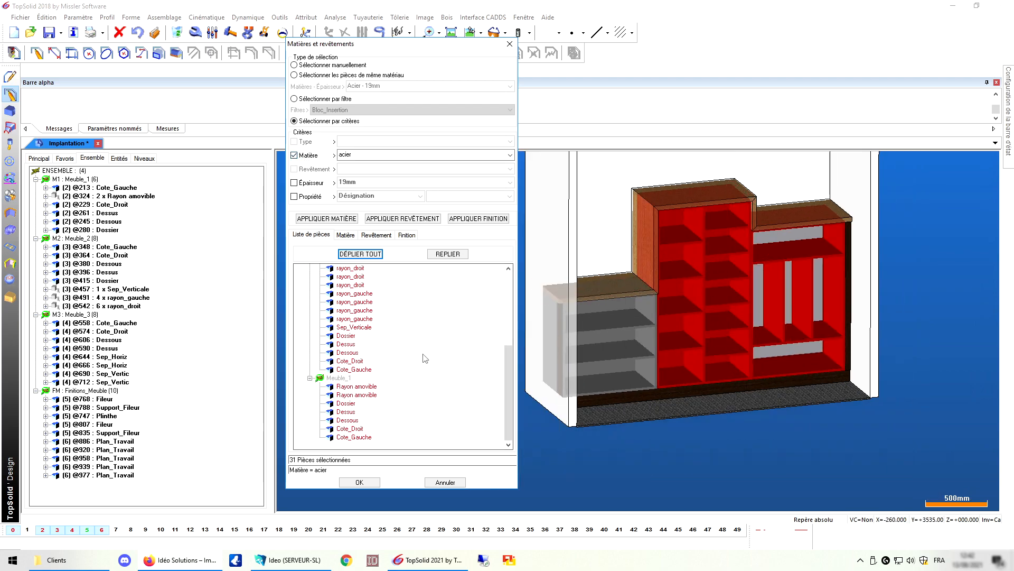
pyautogui.scroll(5, 420, 359)
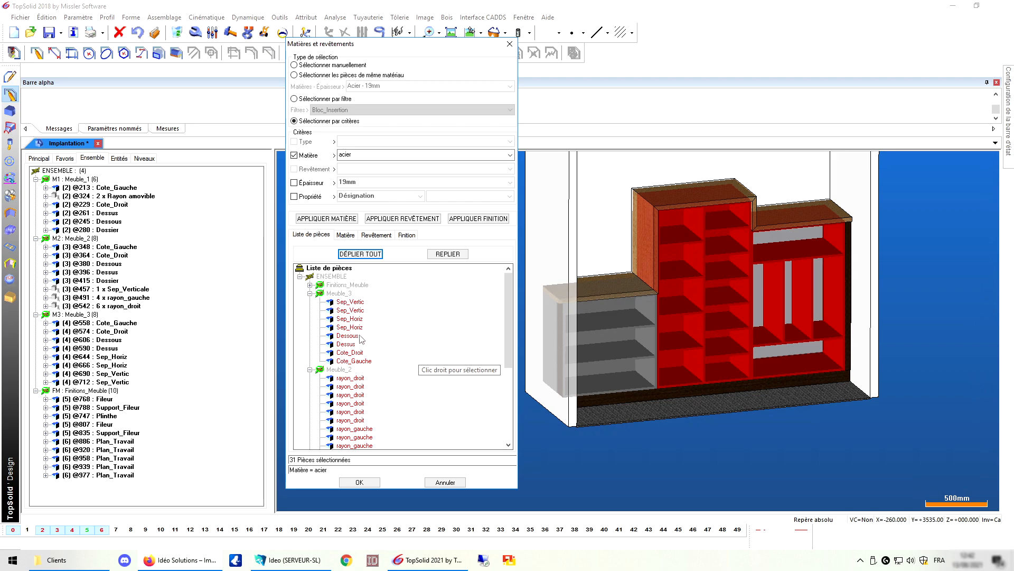
pyautogui.scroll(-5, 361, 339)
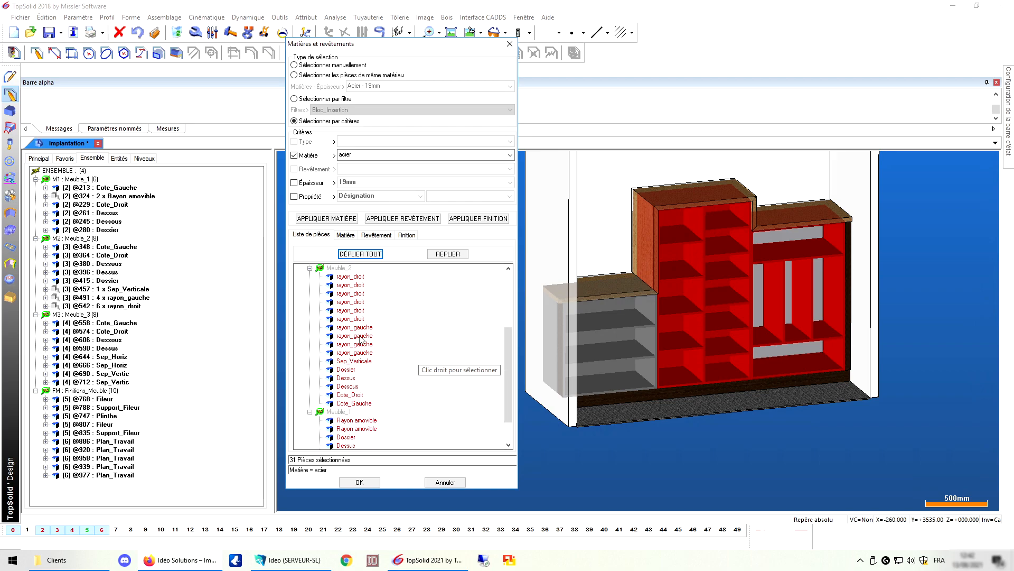
# Apply the material contre-plaqué from the bois family to all the selected steel cabinet parts and validate the configuration
pyautogui.click(345, 235)
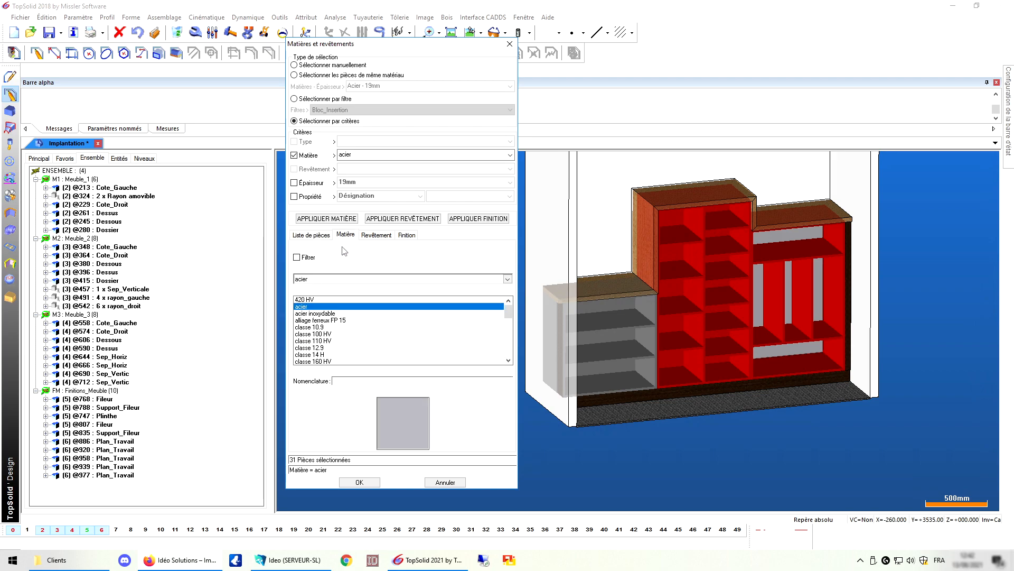
pyautogui.click(327, 280)
pyautogui.click(313, 319)
pyautogui.scroll(-2, 315, 338)
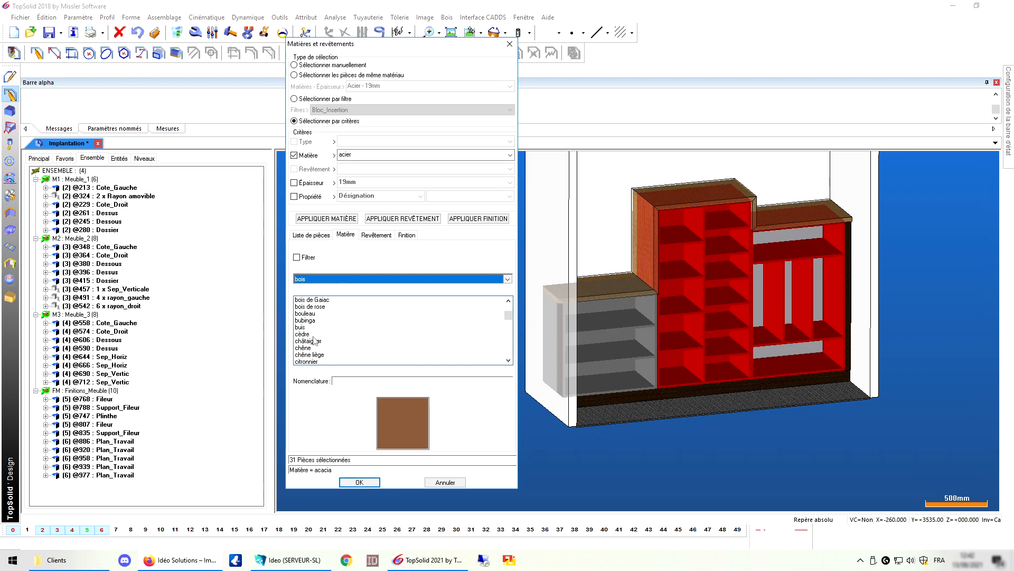
pyautogui.click(313, 354)
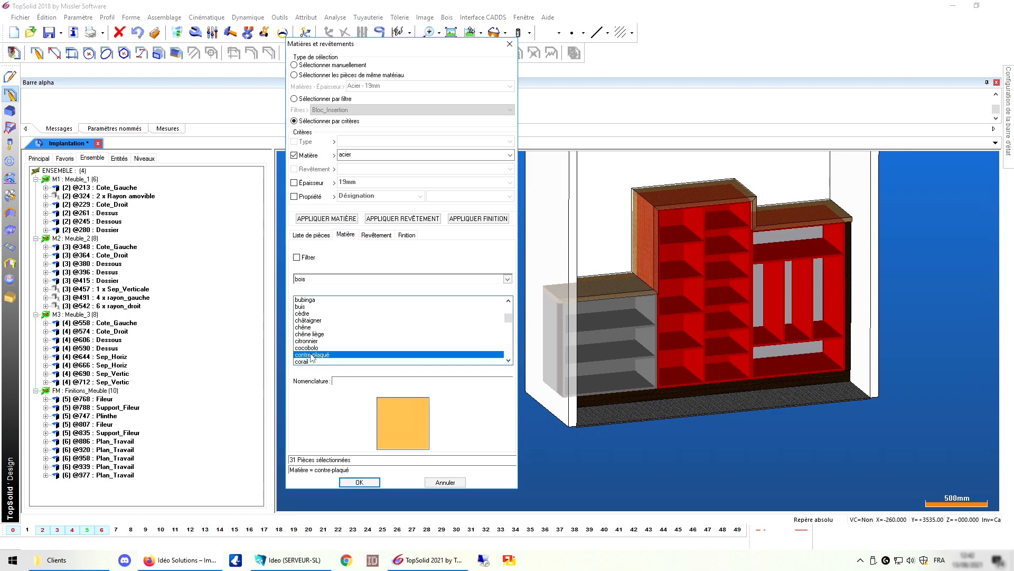
pyautogui.click(327, 219)
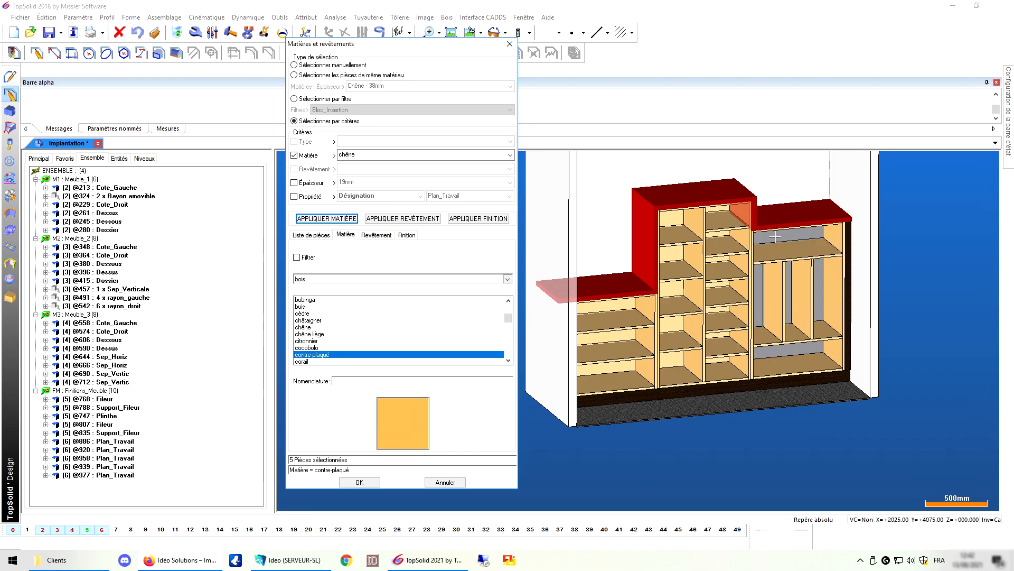
pyautogui.click(359, 482)
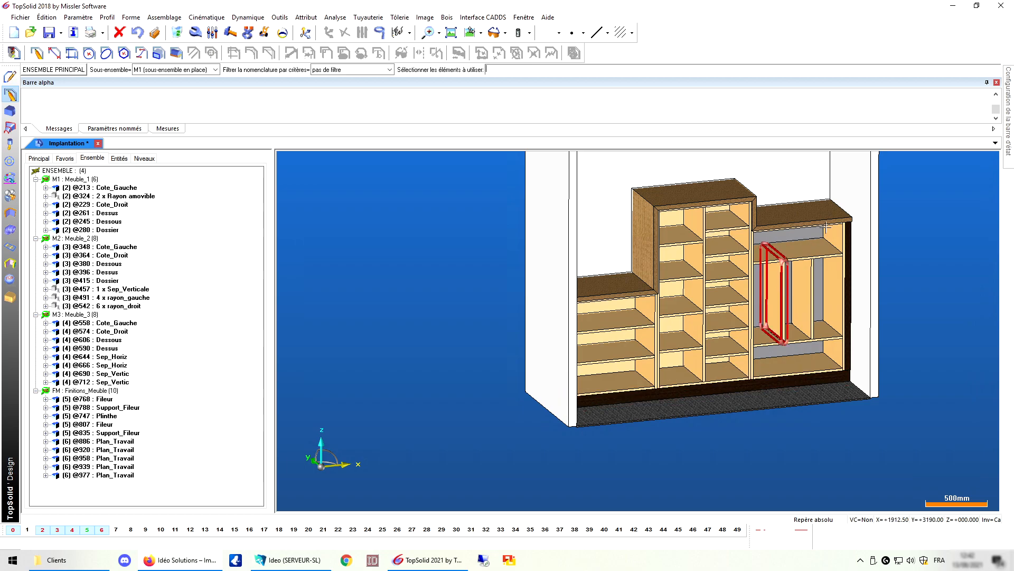
# Define the undefined back panel of the third cabinet as a part named Dossier and move it into the M3 : Meuble_3 sub-assembly
pyautogui.click(447, 18)
pyautogui.moveTo(465, 39)
pyautogui.click(629, 38)
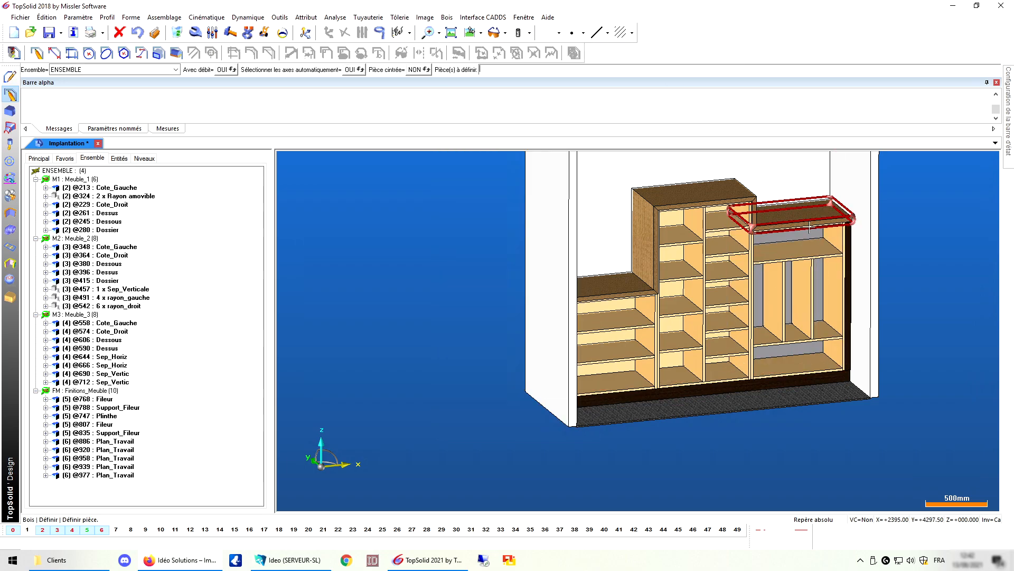
pyautogui.click(809, 234)
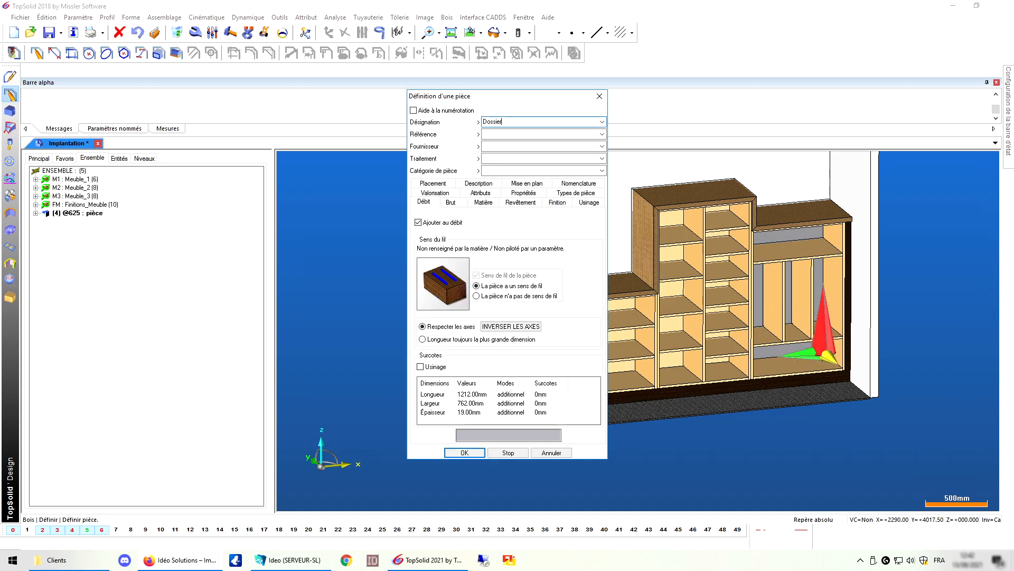
pyautogui.write('Dossier')
pyautogui.press('Return')
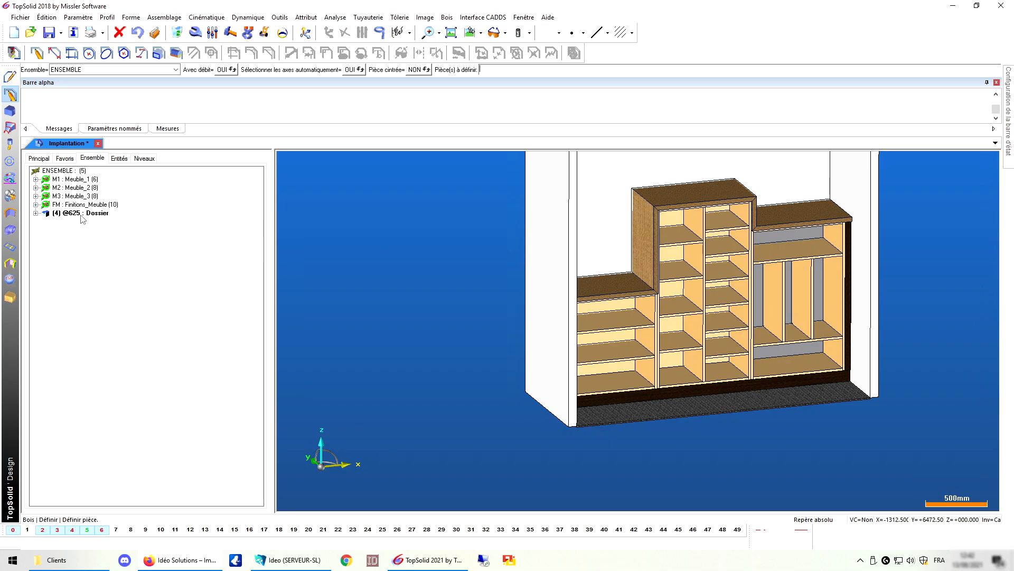
pyautogui.moveTo(78, 214); pyautogui.dragTo(86, 200)
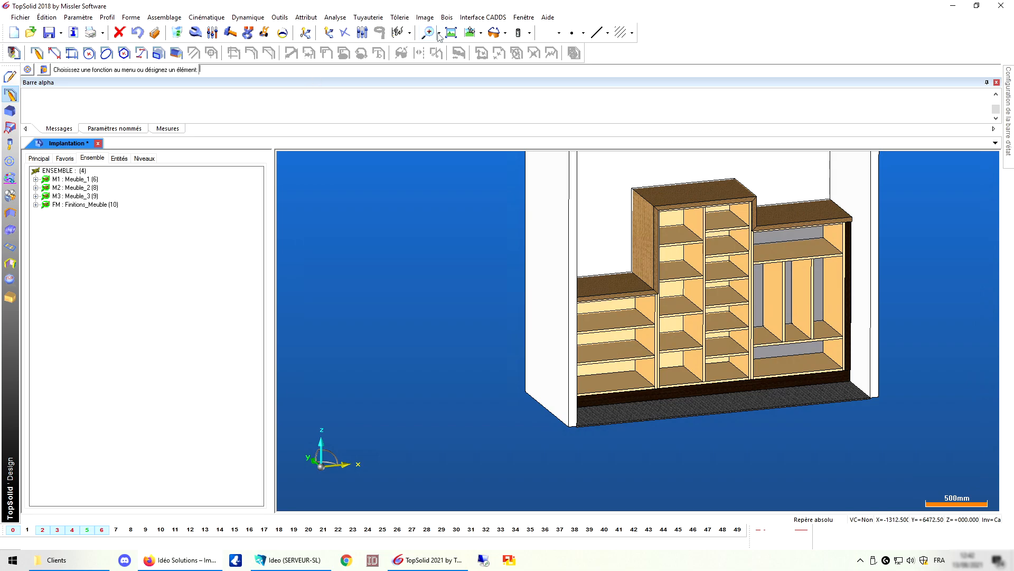
# Assign the material contre-plaqué from the bois family to the third cabinet's back panel with the material configurator
pyautogui.click(447, 17)
pyautogui.moveTo(526, 290)
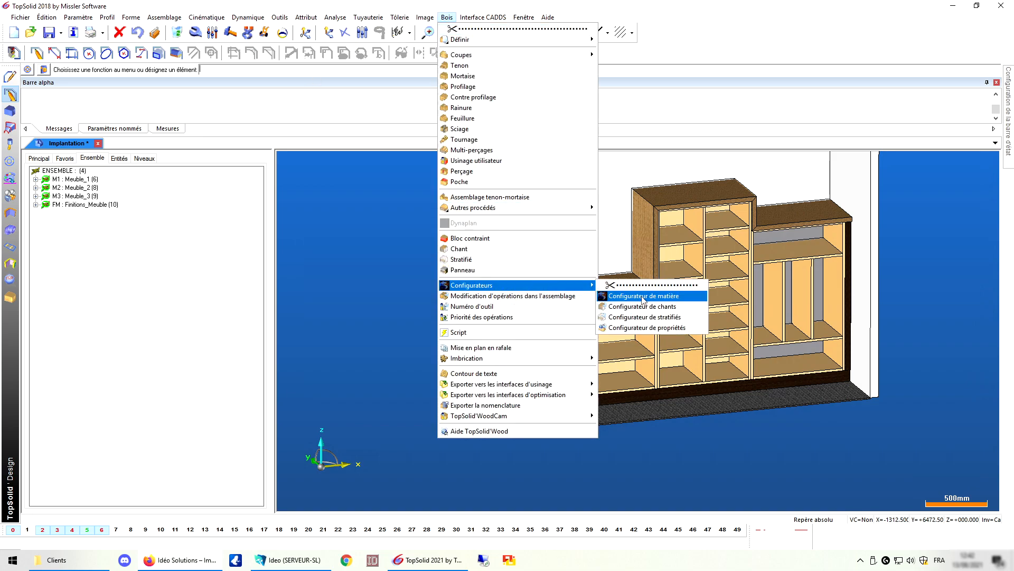
pyautogui.click(656, 290)
pyautogui.click(798, 233)
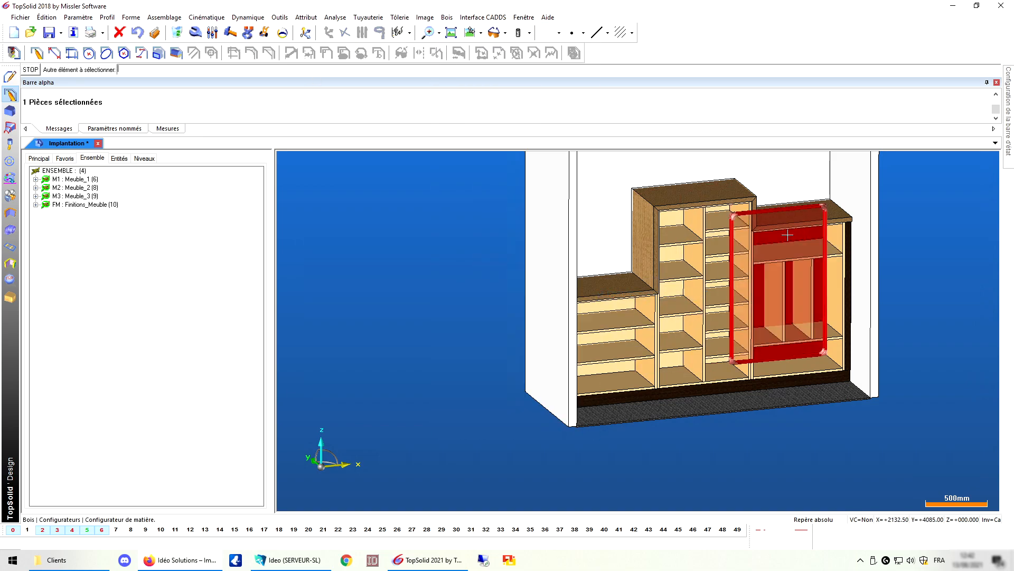
pyautogui.click(345, 234)
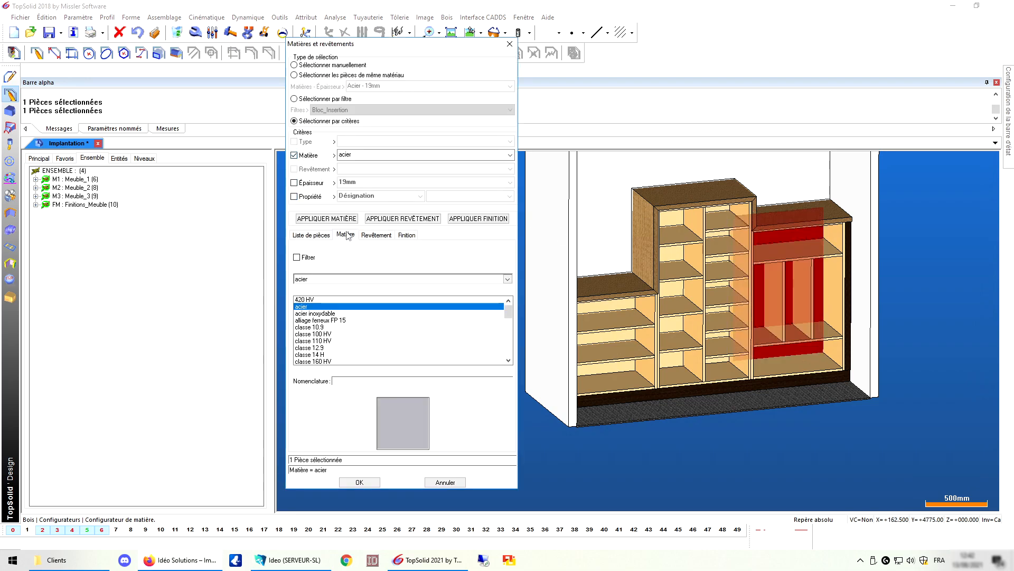
pyautogui.click(330, 304)
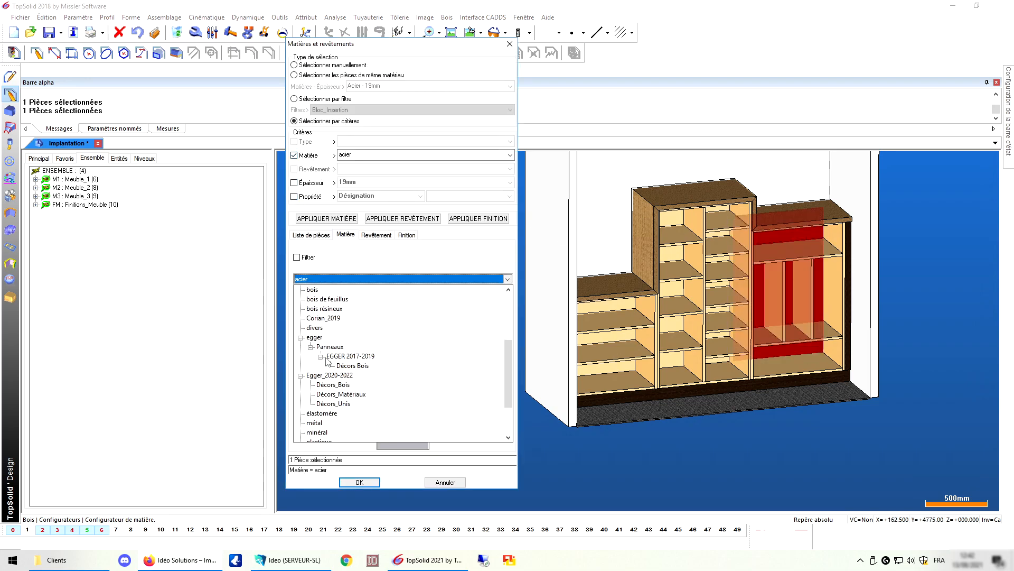
pyautogui.click(314, 317)
pyautogui.scroll(-3, 320, 348)
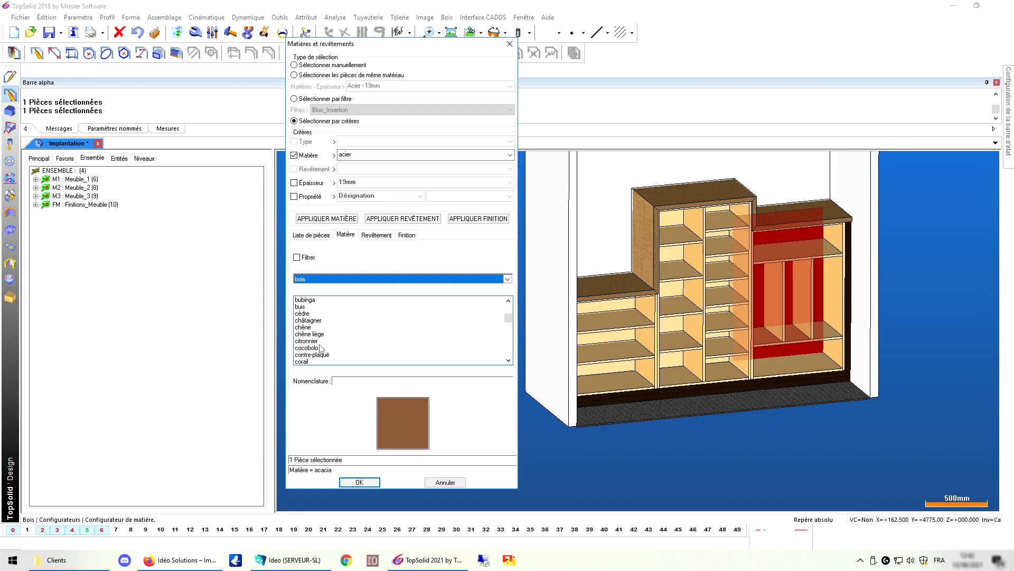
pyautogui.scroll(-1, 318, 338)
pyautogui.click(317, 334)
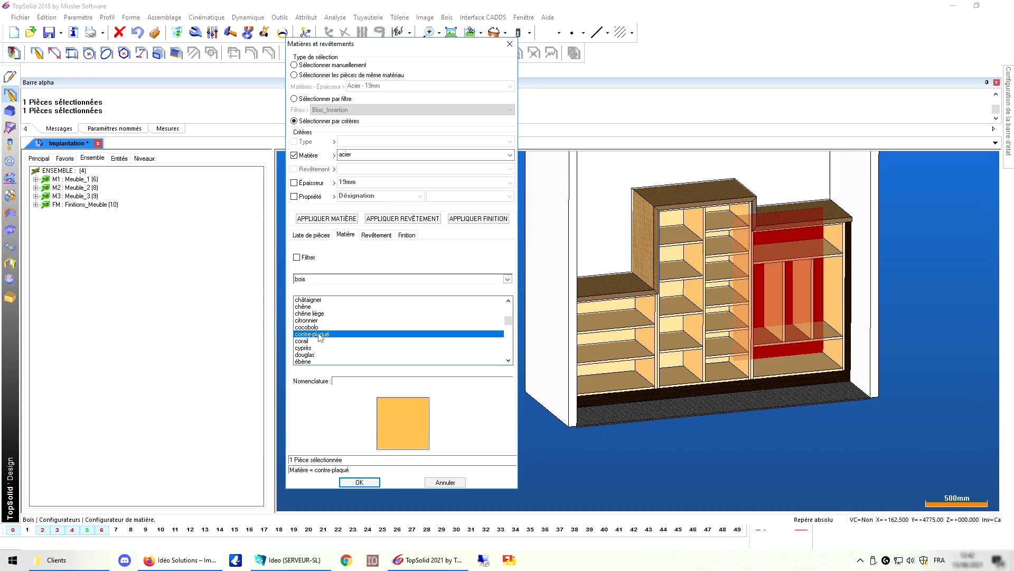
pyautogui.click(328, 219)
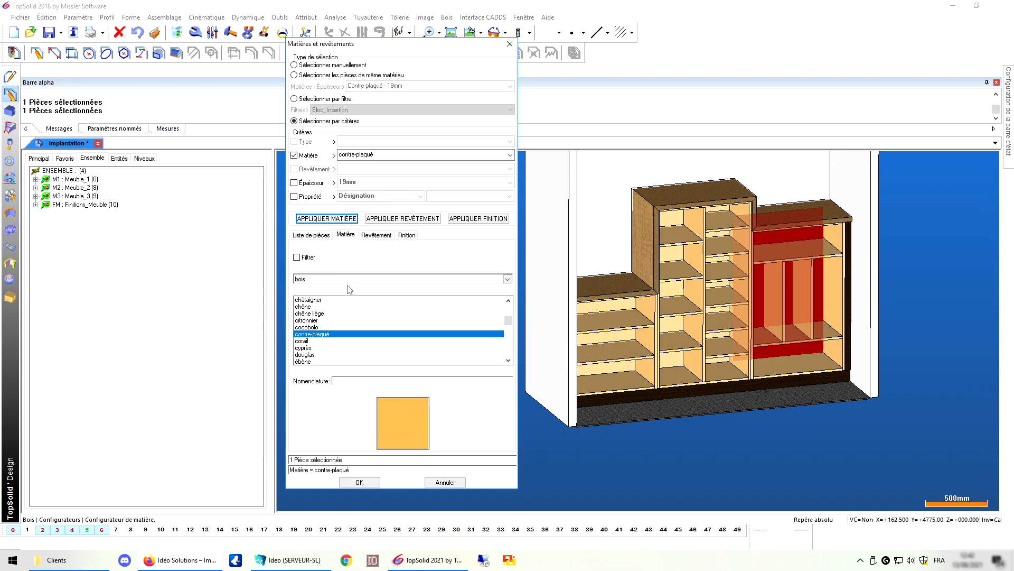
pyautogui.click(359, 482)
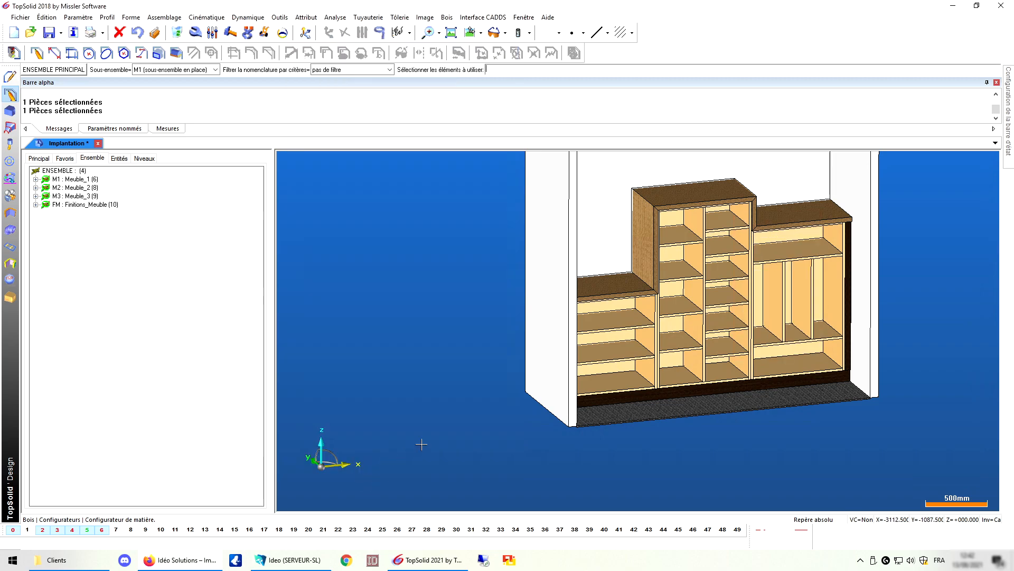
# Choose the rayon_droit and rayon_gauche shelves of the tall cabinet for material configuration, selecting them by the 19mm thickness criterion instead of material
pyautogui.moveTo(596, 419); pyautogui.dragTo(745, 355, button='middle')
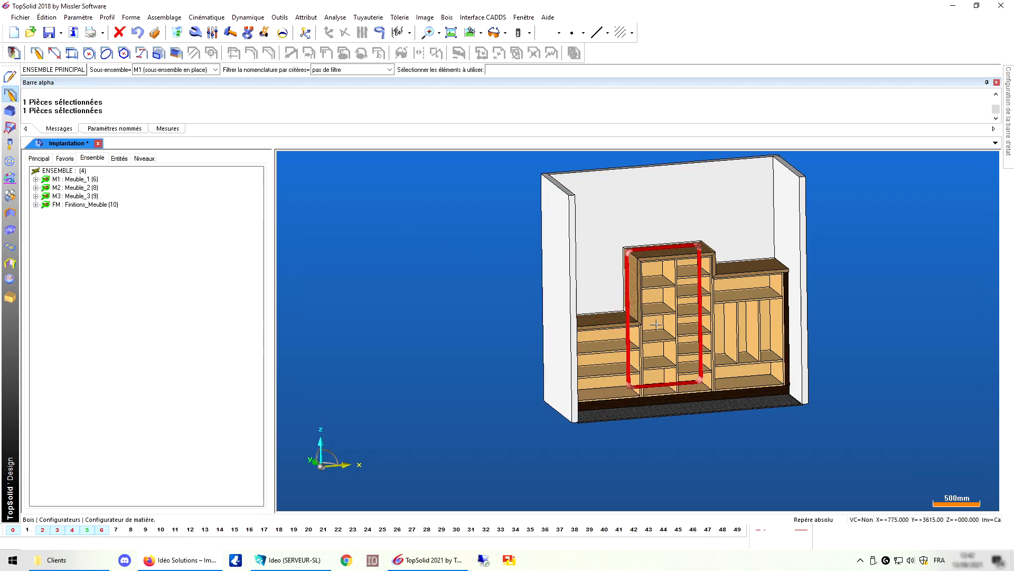
pyautogui.scroll(5, 654, 324)
pyautogui.click(703, 204)
pyautogui.click(652, 215)
pyautogui.scroll(-2, 676, 232)
pyautogui.middleClick(661, 272)
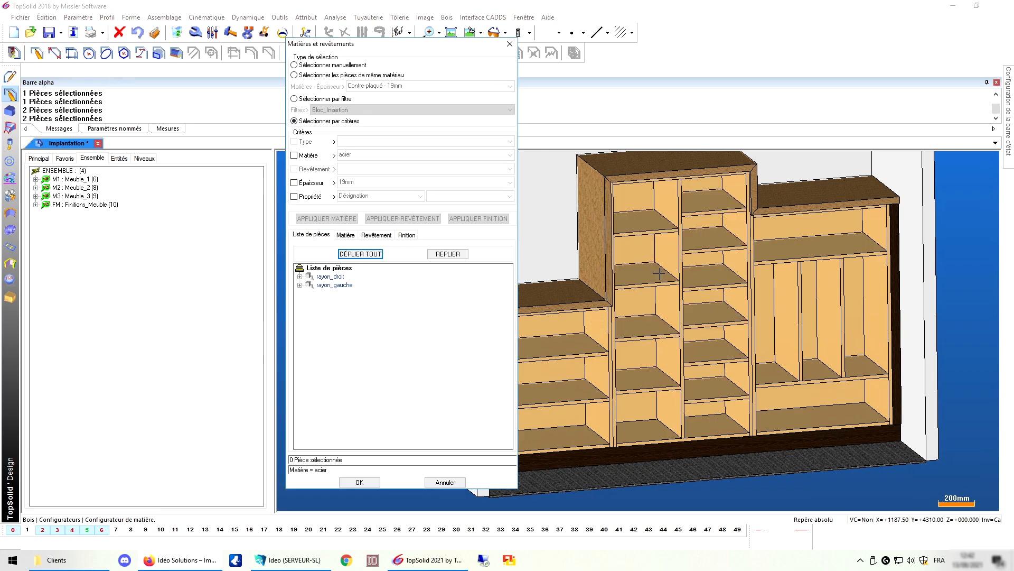
pyautogui.click(294, 155)
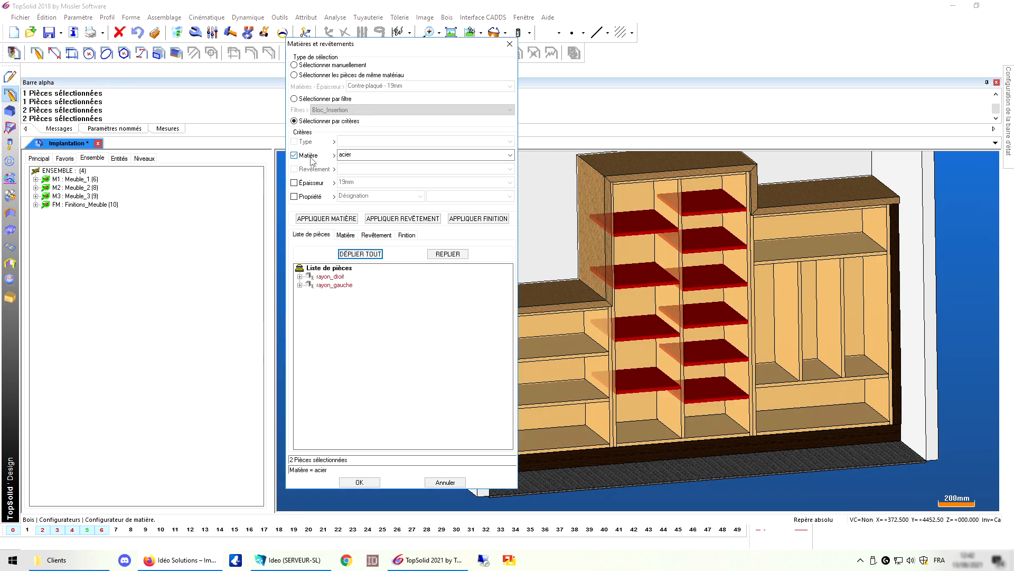
pyautogui.click(294, 155)
pyautogui.click(312, 185)
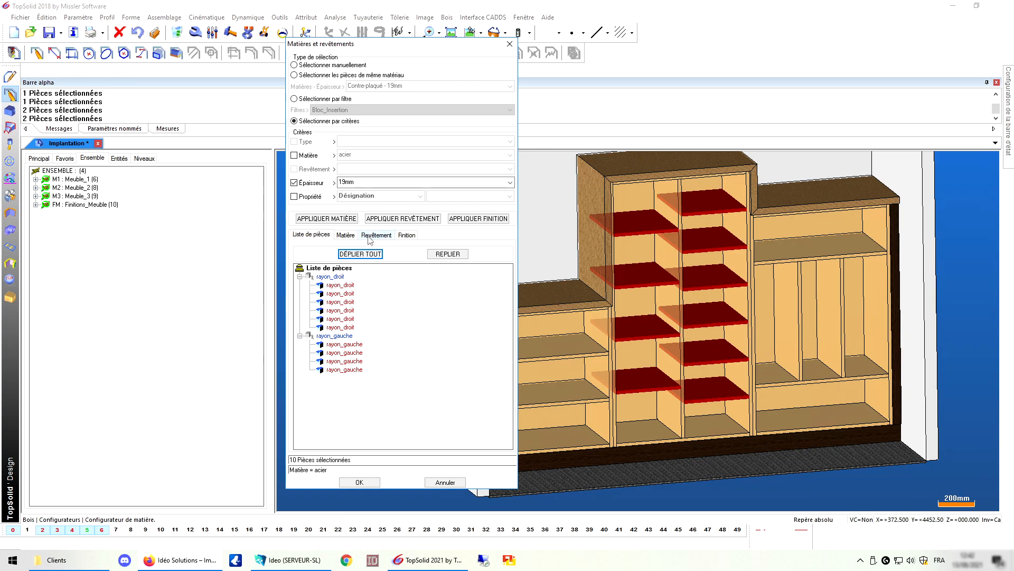
# Apply the material noyer from the bois family to the selected left and right shelves and validate
pyautogui.click(346, 235)
pyautogui.click(334, 280)
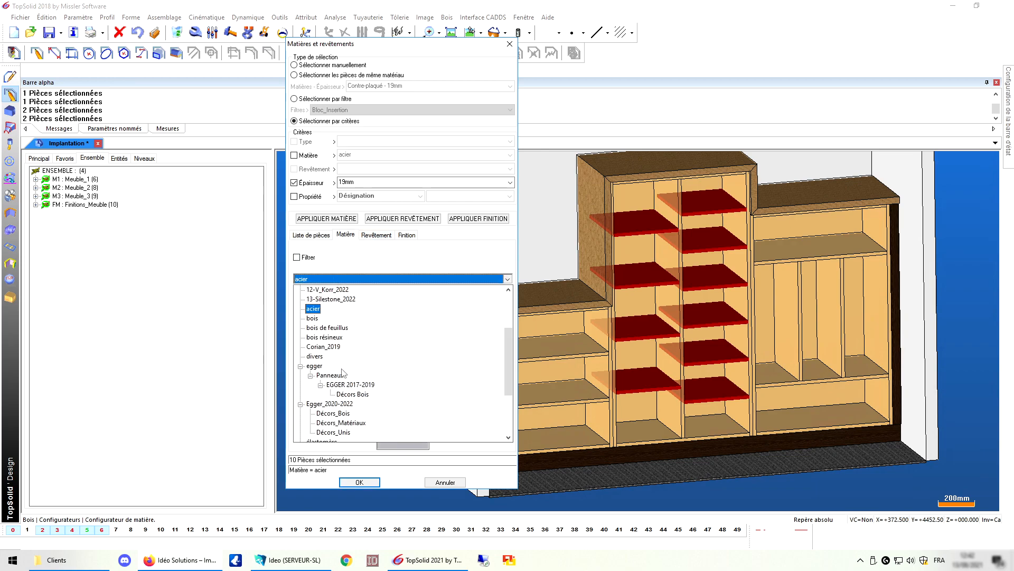
pyautogui.click(313, 318)
pyautogui.scroll(-5, 333, 348)
pyautogui.scroll(-4, 322, 356)
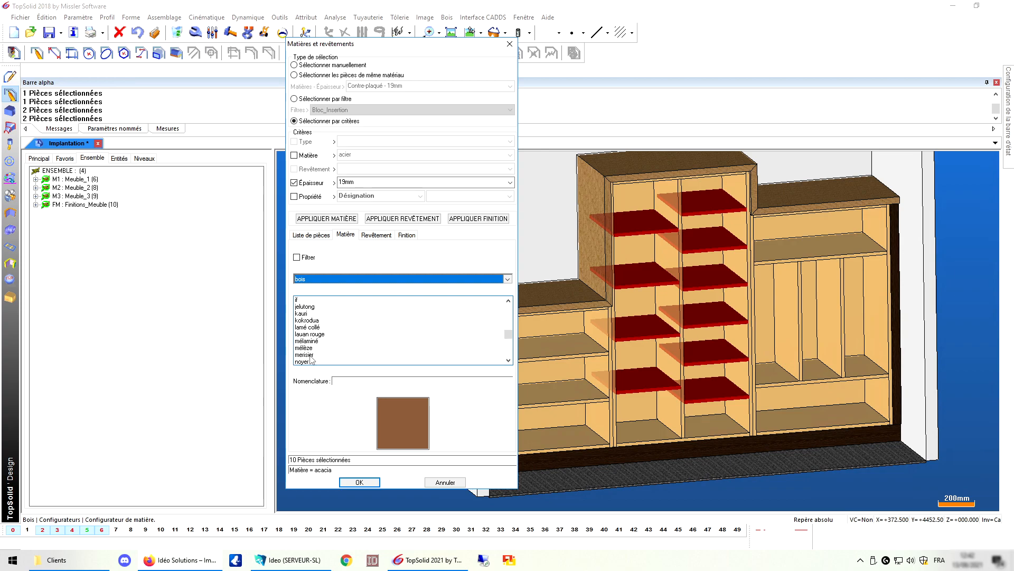
pyautogui.click(311, 362)
pyautogui.click(342, 219)
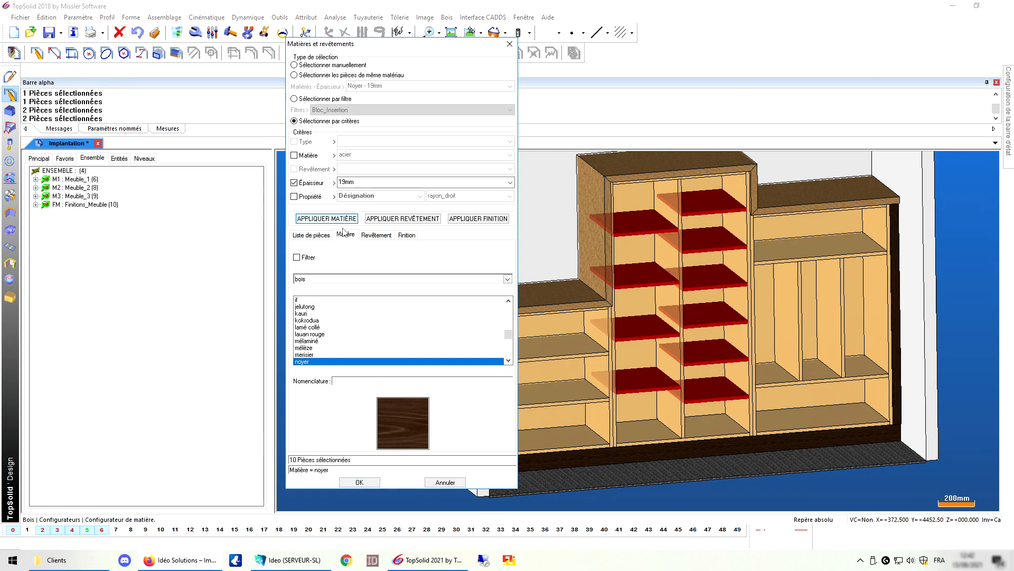
pyautogui.click(361, 481)
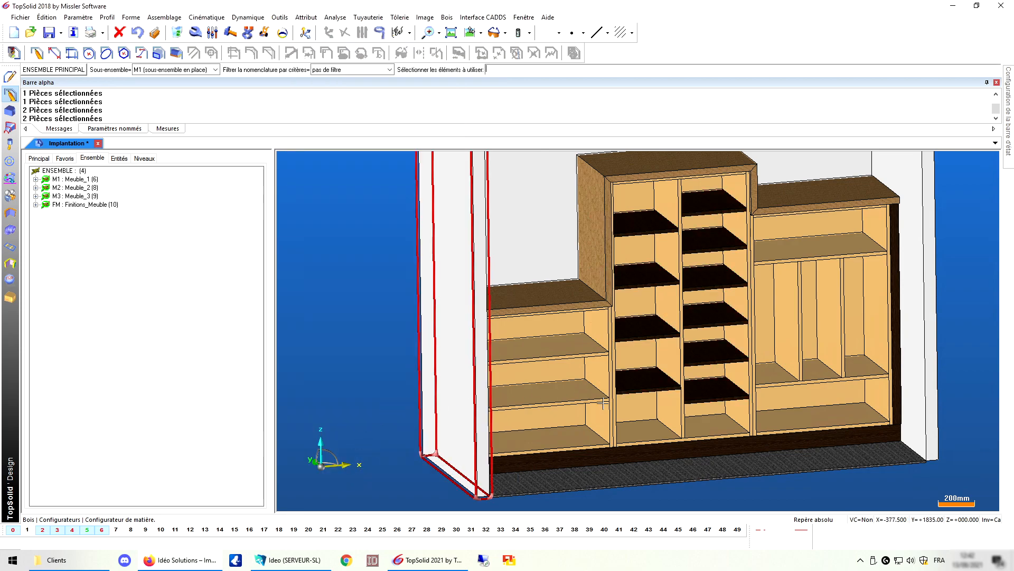
# Assign the material chêne from the bois family to the two Sep_Vertic separators of the third cabinet, selecting them by the contre-plaqué material criterion
pyautogui.scroll(-2, 727, 408)
pyautogui.moveTo(725, 406)
pyautogui.mouseDown(button='middle')
pyautogui.moveTo(624, 413)
pyautogui.moveTo(737, 410)
pyautogui.mouseUp(button='middle')
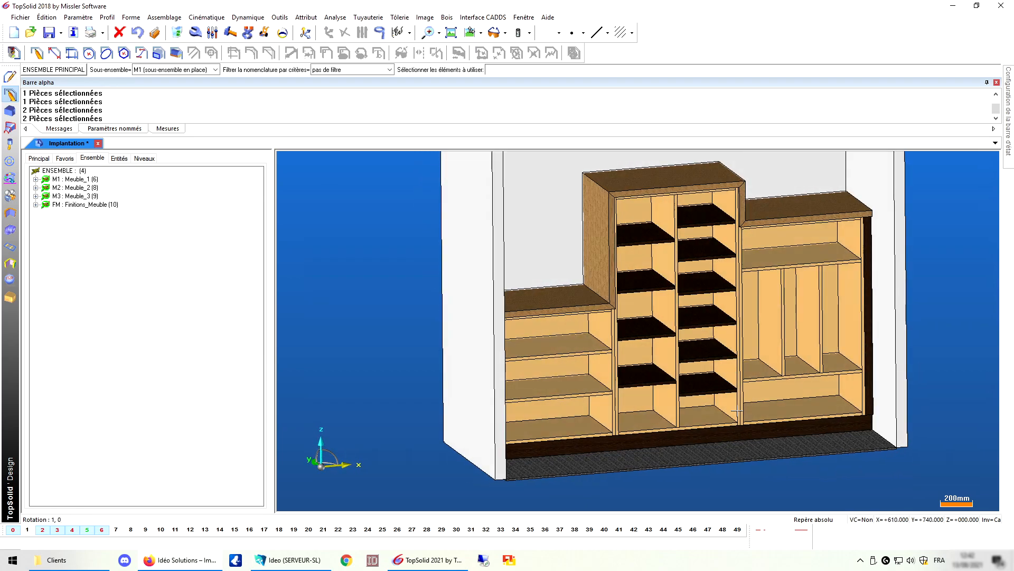
pyautogui.click(771, 312)
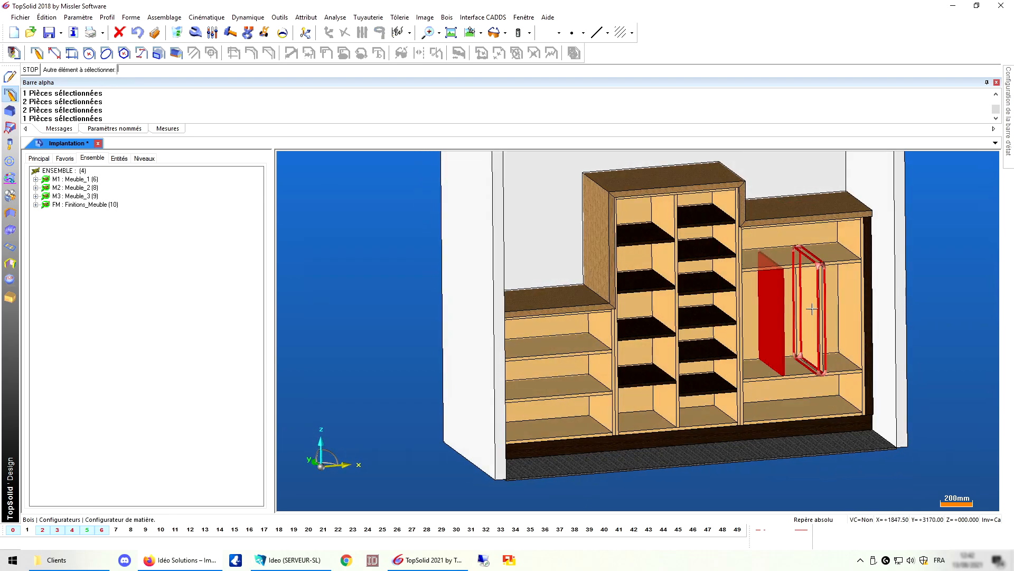
pyautogui.click(813, 309)
pyautogui.press('Return')
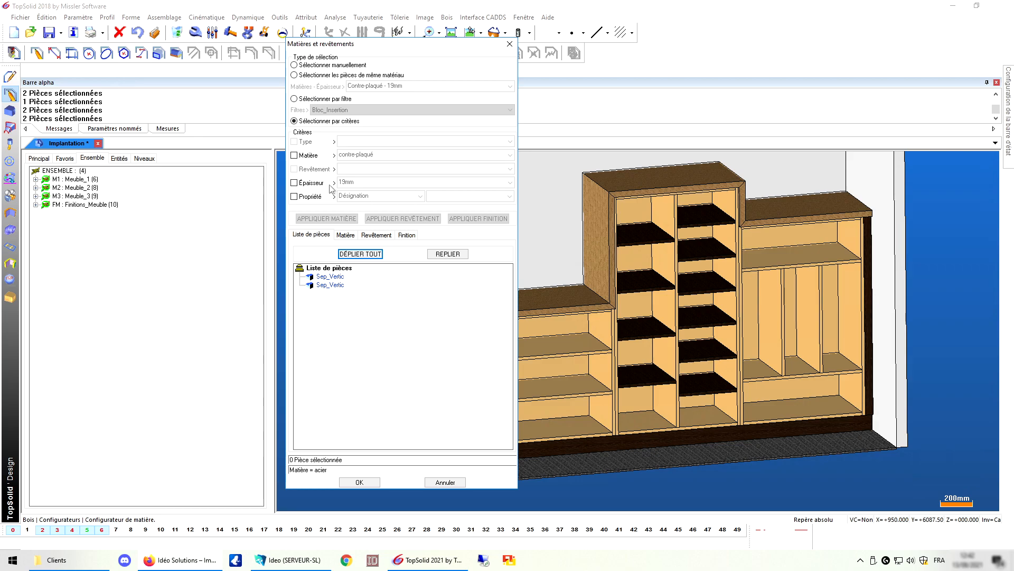
pyautogui.click(306, 157)
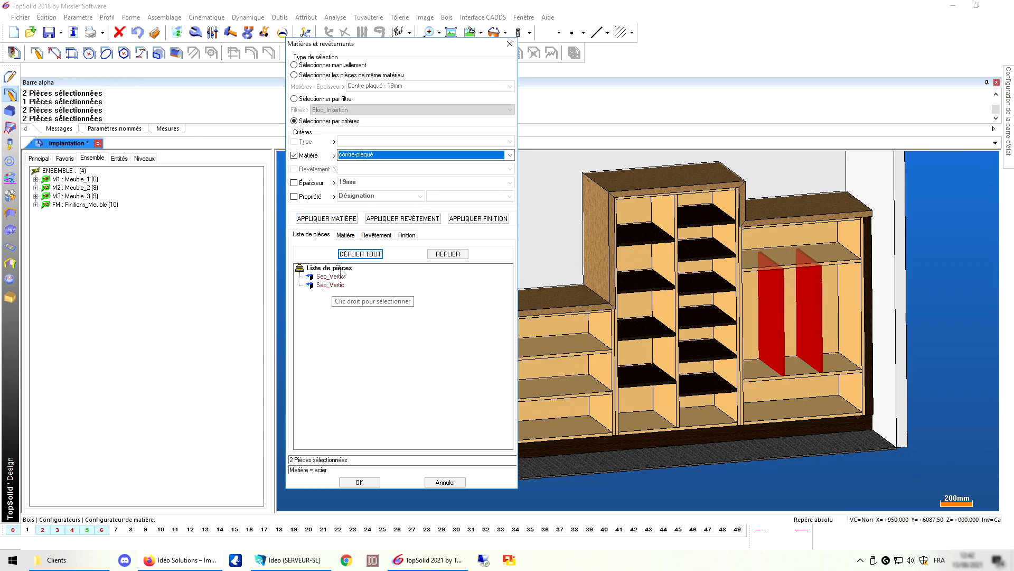
pyautogui.click(346, 235)
pyautogui.click(326, 279)
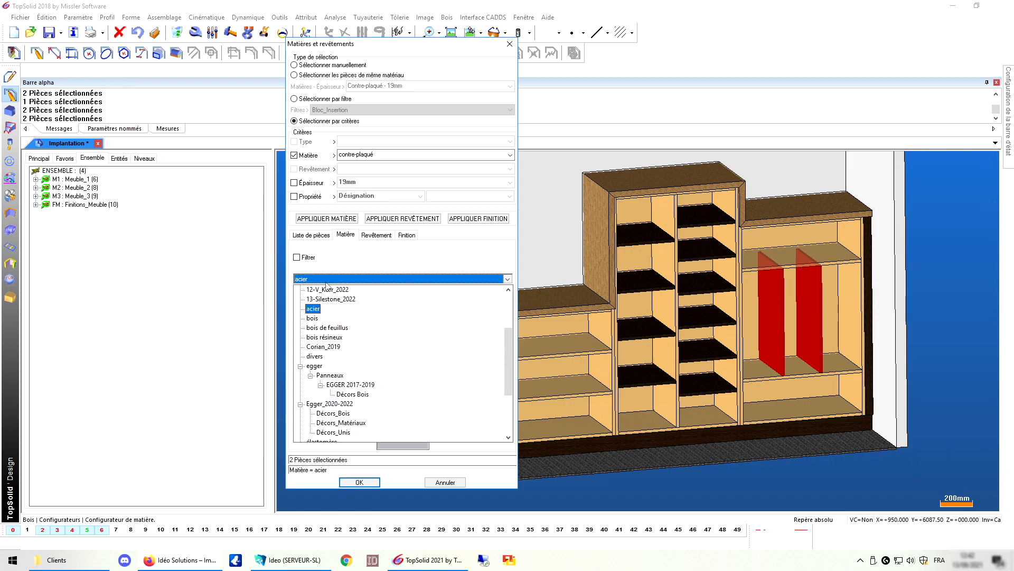
pyautogui.click(314, 318)
pyautogui.scroll(-3, 326, 350)
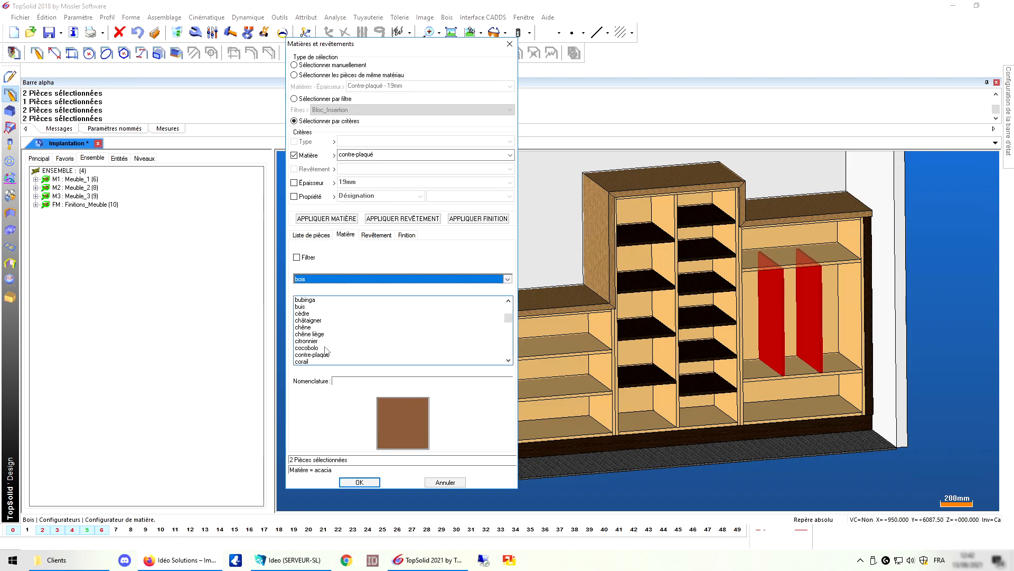
pyautogui.click(309, 327)
pyautogui.click(343, 220)
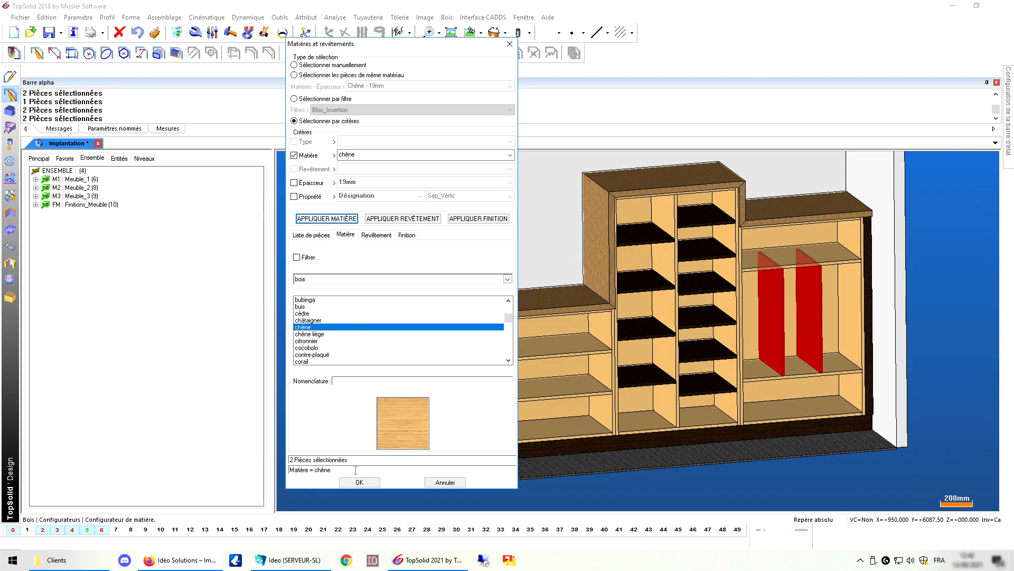
pyautogui.click(359, 482)
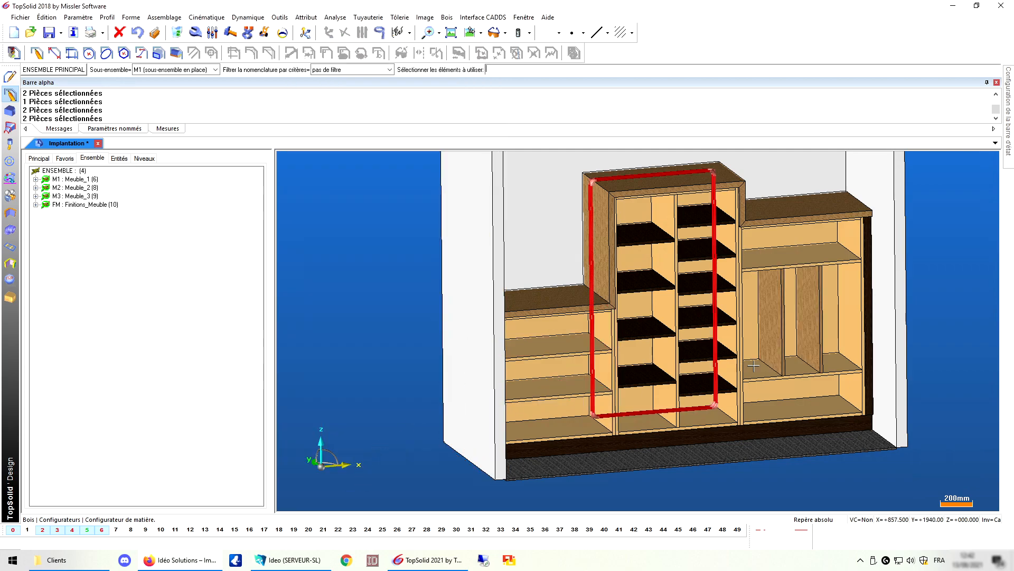
# Invert the grain axes of the left Sep_Vertic separator in the third cabinet through its part definition and validate
pyautogui.scroll(6, 795, 338)
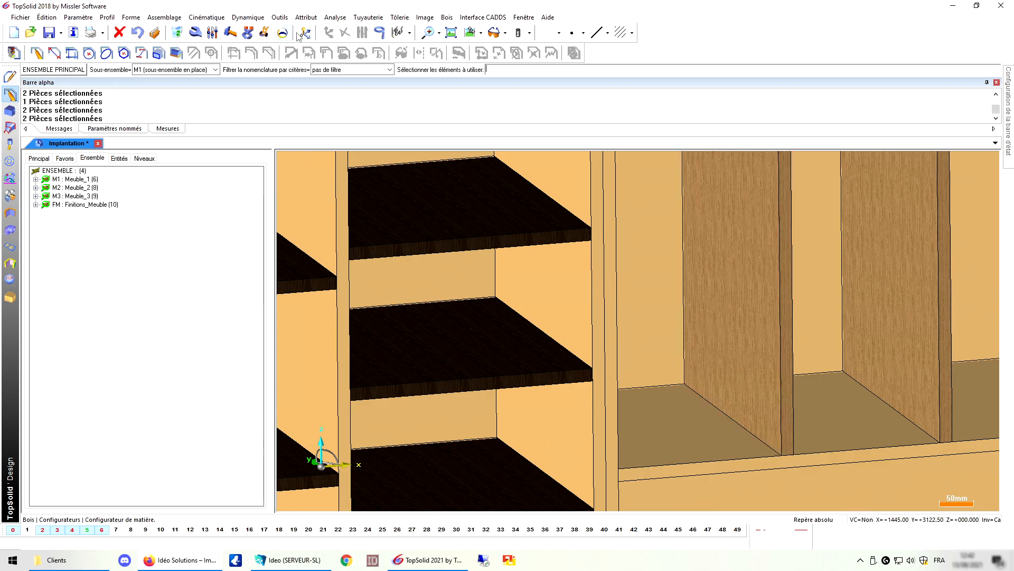
pyautogui.click(451, 18)
pyautogui.moveTo(502, 41)
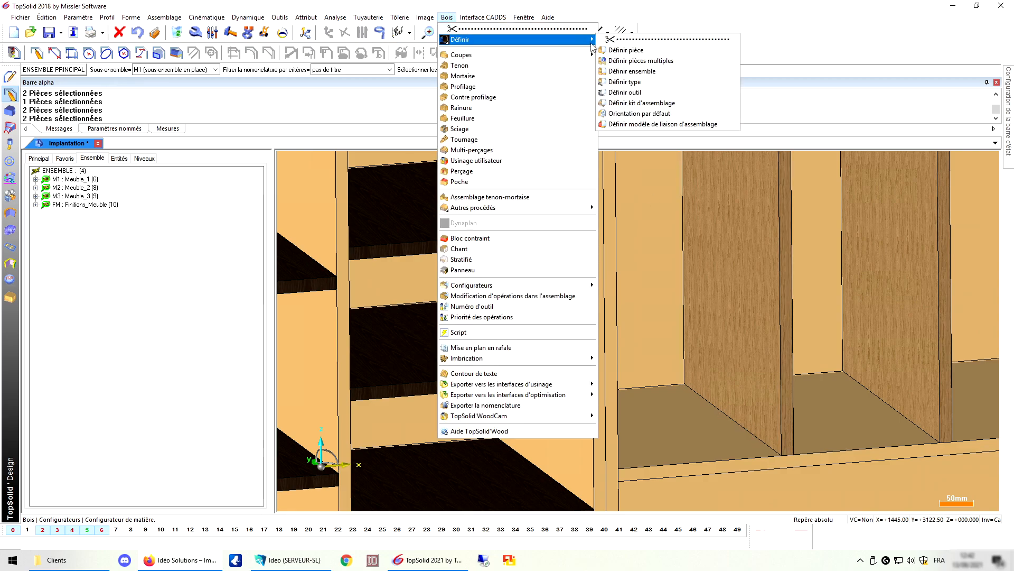
pyautogui.click(622, 52)
pyautogui.click(758, 241)
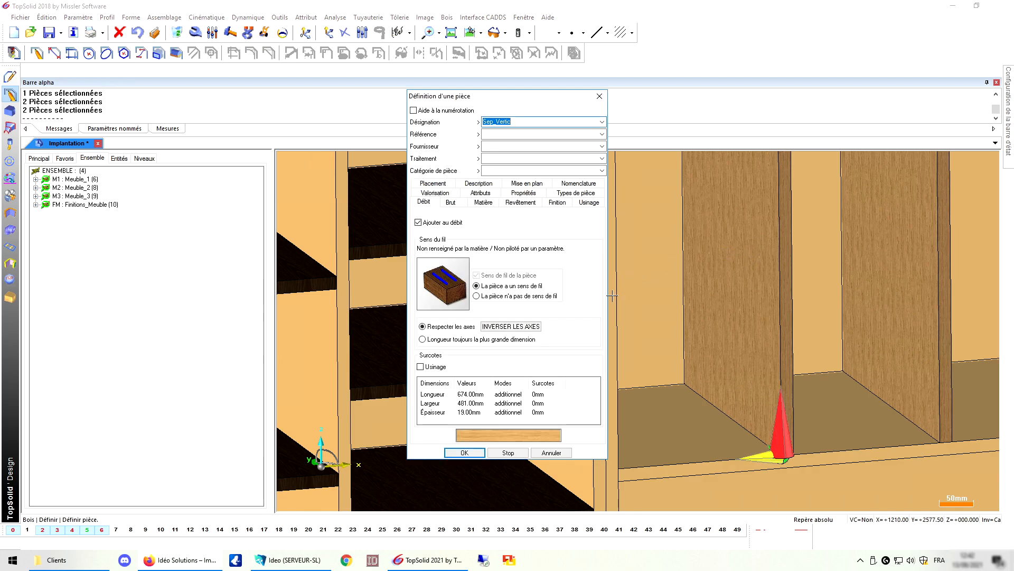
pyautogui.click(499, 327)
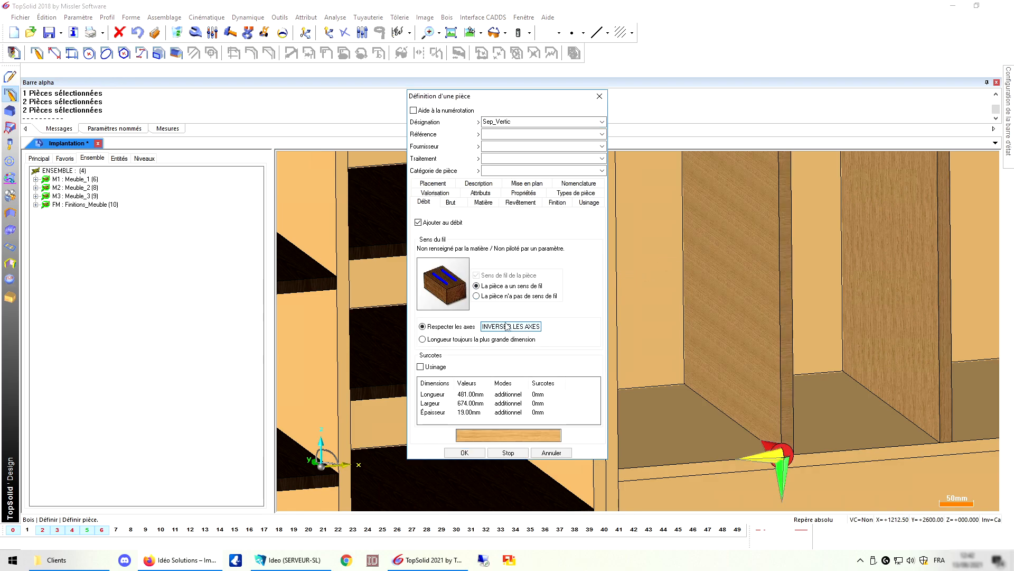
pyautogui.middleClick(720, 316)
# Save the Implantation document
pyautogui.scroll(-2, 720, 316)
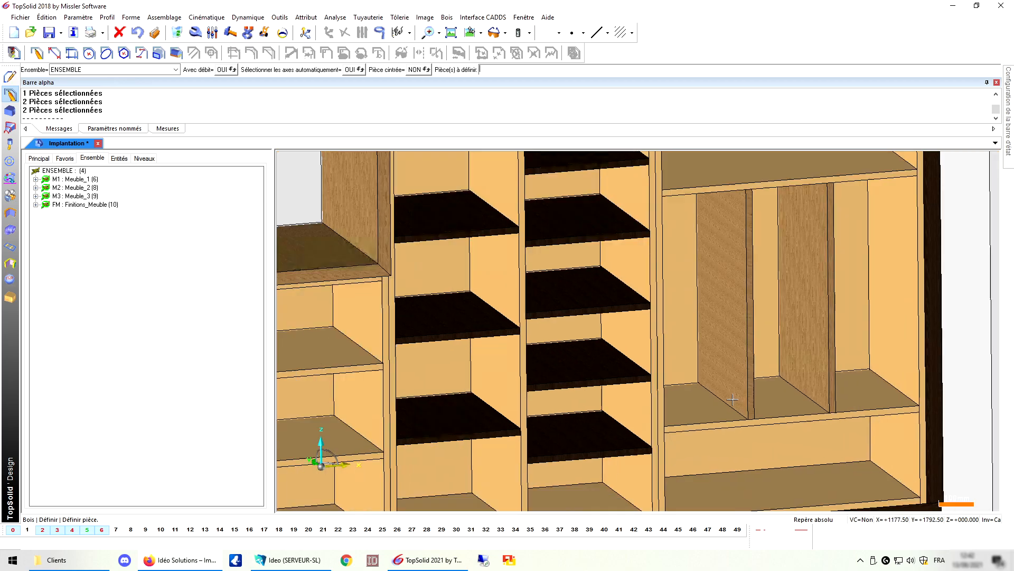
pyautogui.scroll(-4, 778, 384)
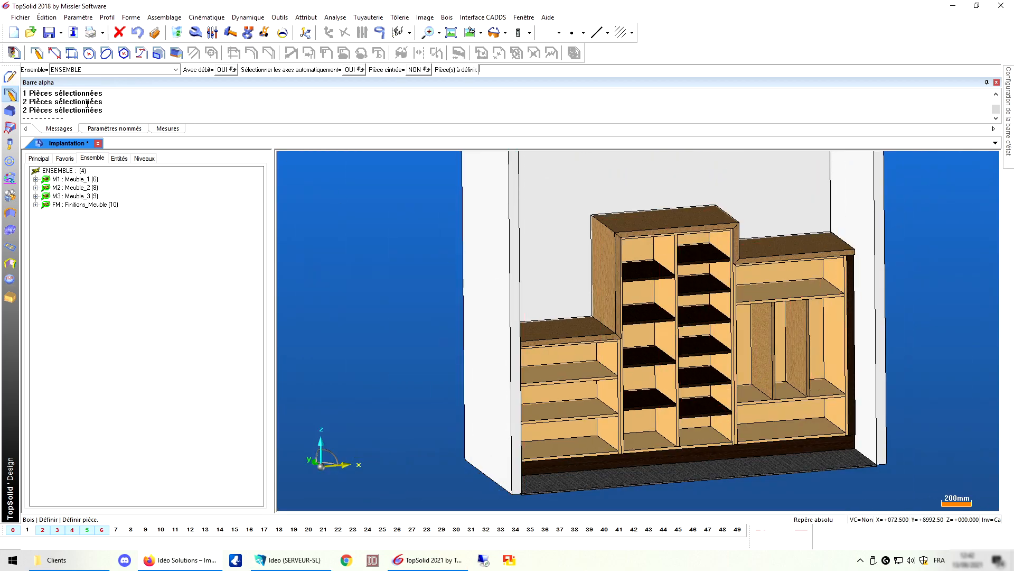
pyautogui.click(50, 33)
# Examine the wood textures and grain directions of the cabinets, worktops, shelves and separators
pyautogui.scroll(-2, 782, 365)
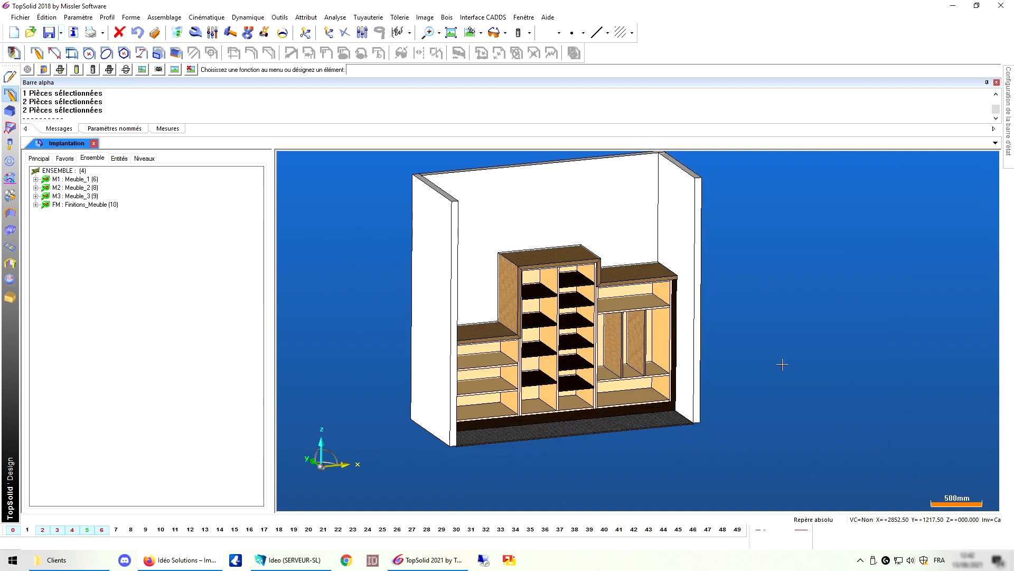
pyautogui.scroll(2, 490, 307)
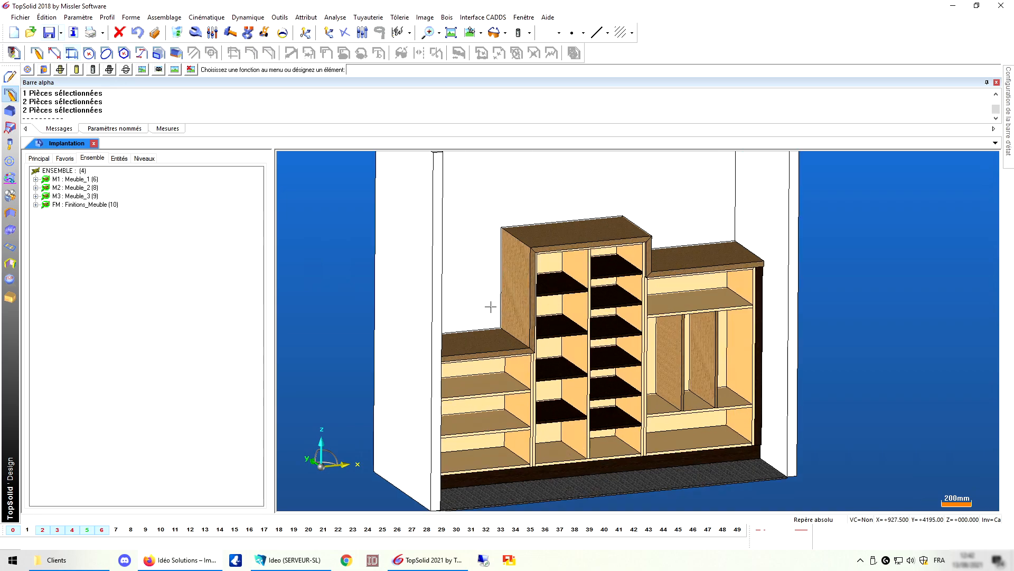
pyautogui.scroll(1, 502, 296)
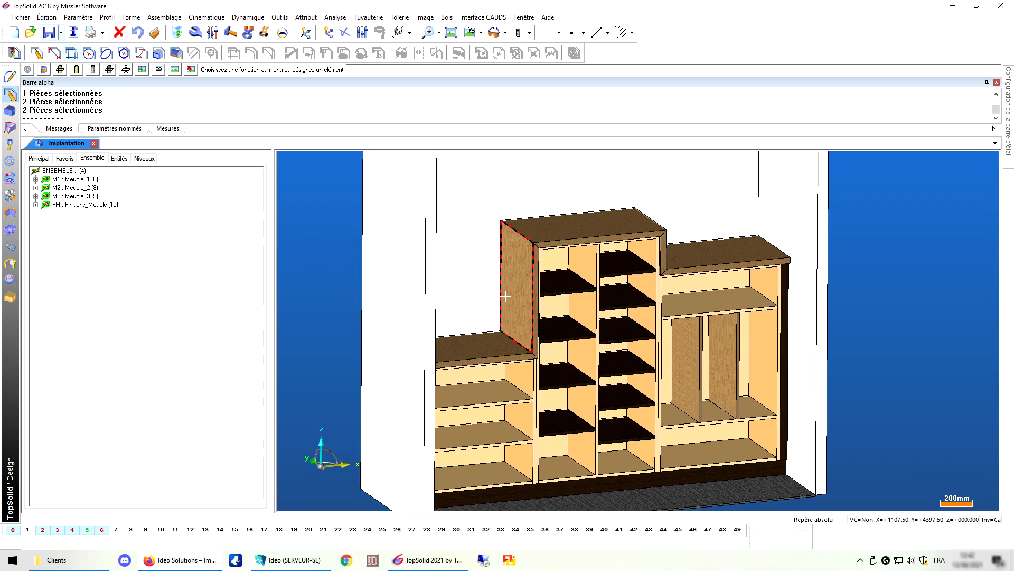
pyautogui.scroll(2, 663, 229)
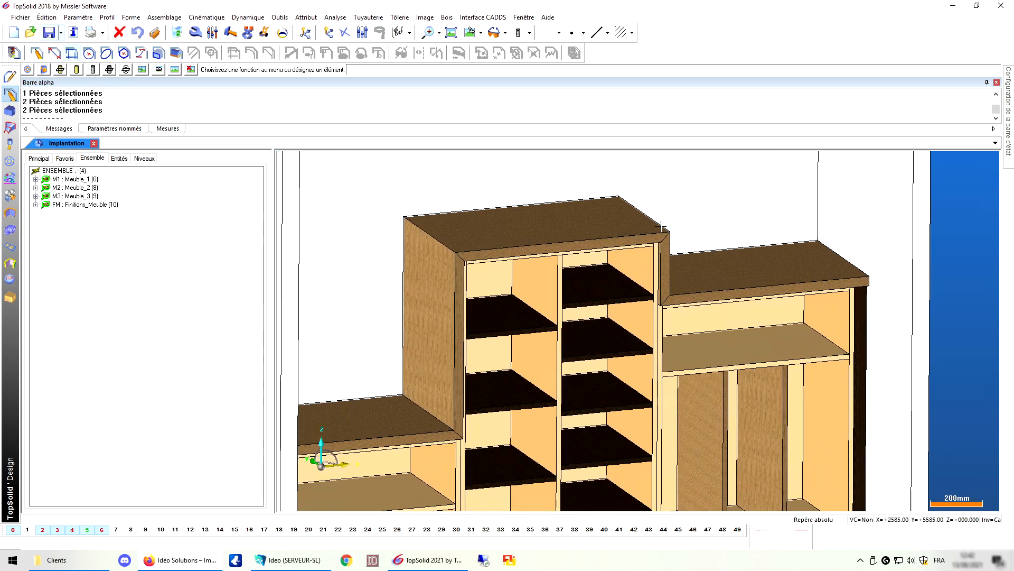
pyautogui.scroll(-5, 616, 228)
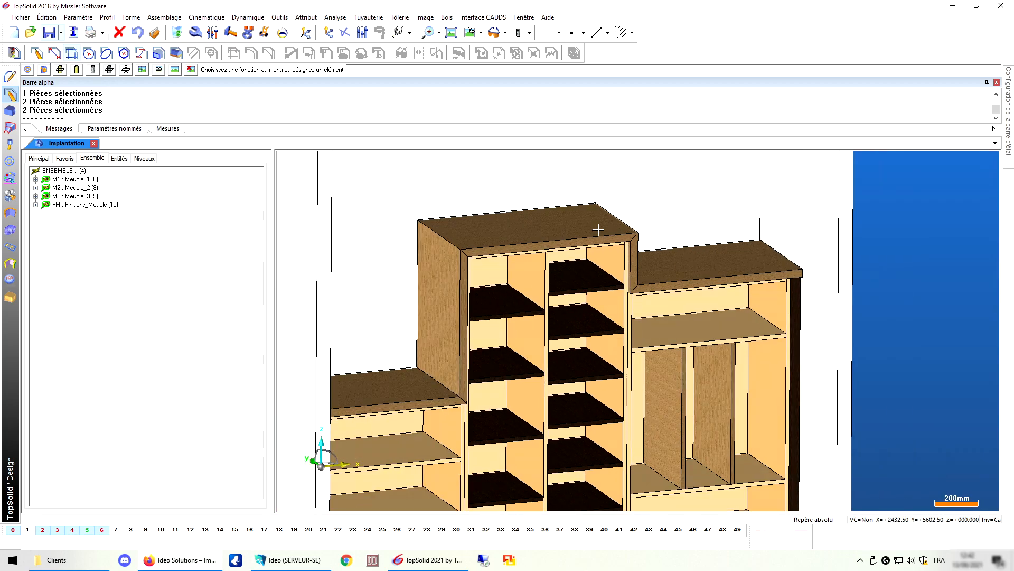
pyautogui.scroll(-1, 599, 230)
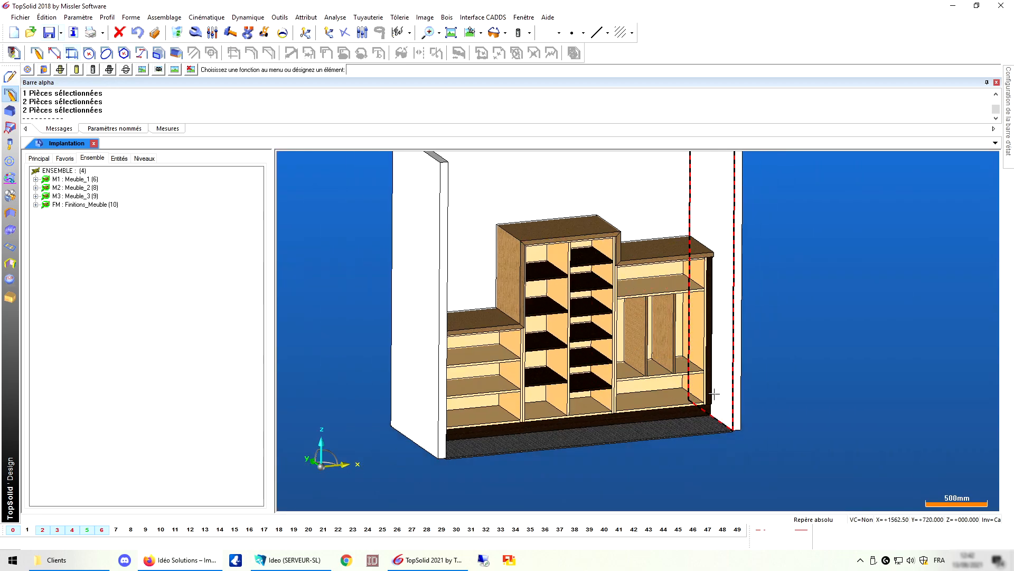
pyautogui.moveTo(786, 382)
pyautogui.mouseDown(button='middle')
pyautogui.moveTo(795, 373)
pyautogui.moveTo(789, 383)
pyautogui.mouseUp(button='middle')
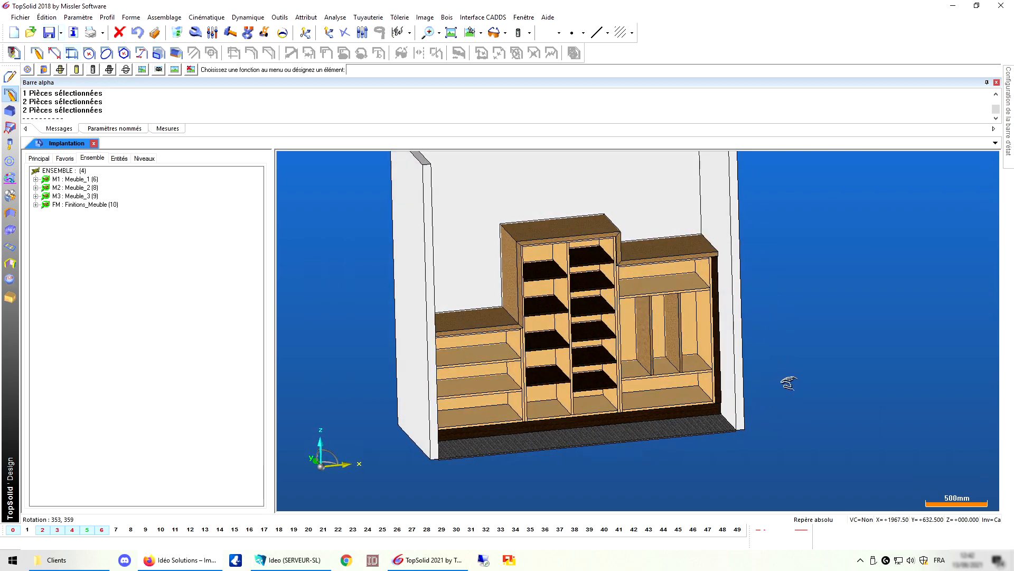
# Switch the model to a different display mode and view the cabinets from the front
pyautogui.click(530, 32)
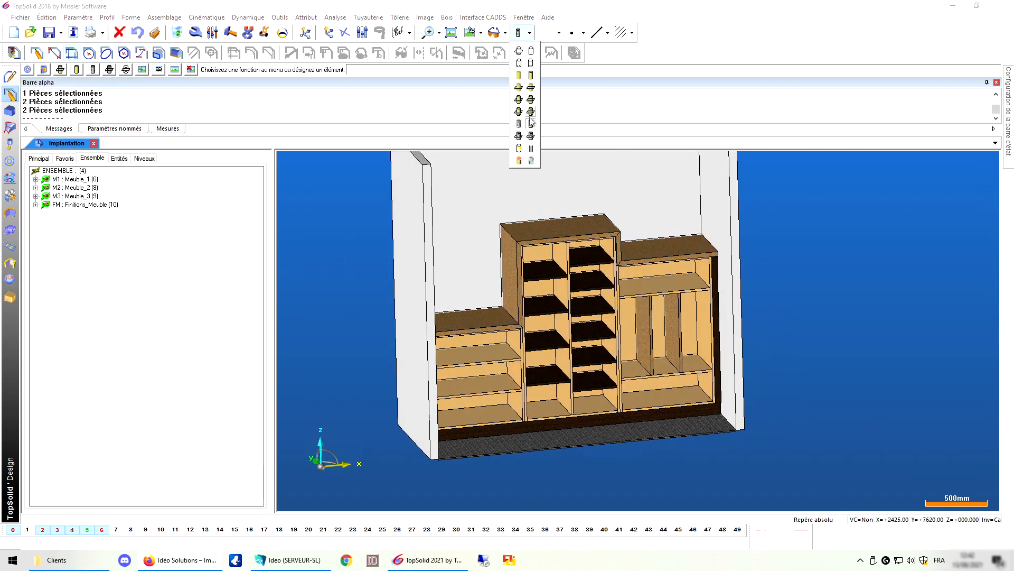
pyautogui.click(531, 137)
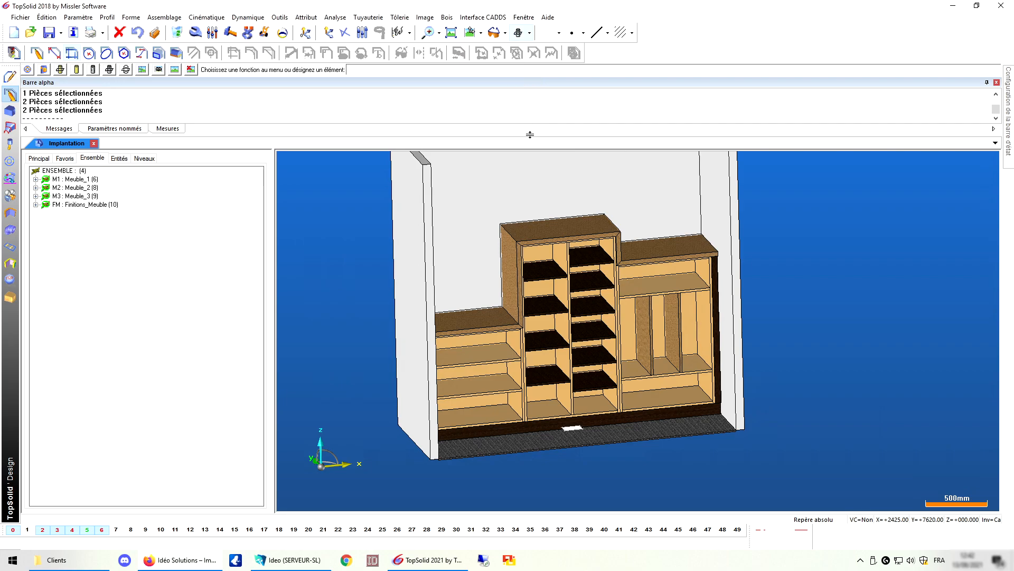
pyautogui.moveTo(283, 334); pyautogui.dragTo(438, 362, button='middle')
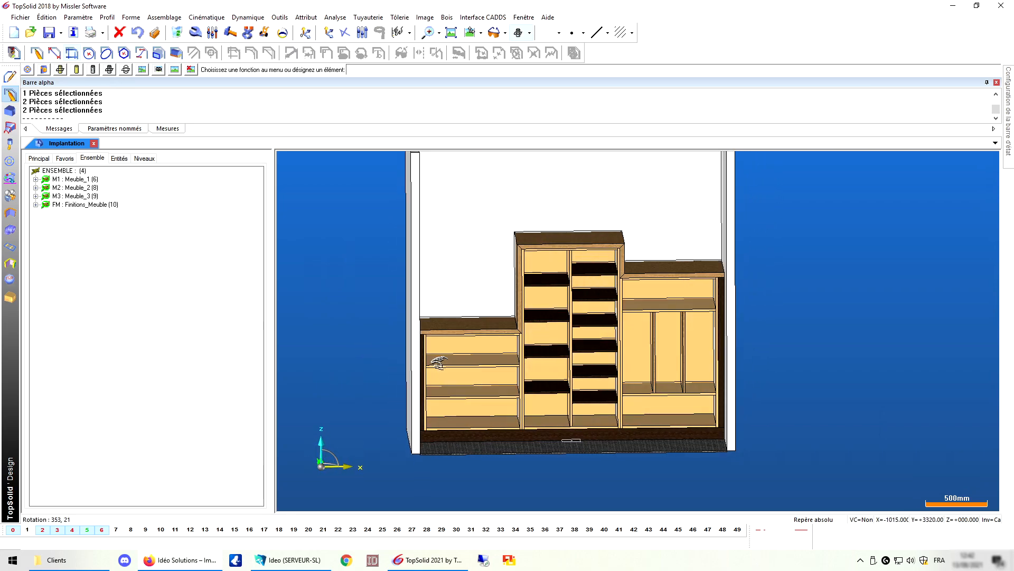
# Set the panel thickness parameter ep (Epaisseur Panneau) to 38 mm and inspect the updated cabinets
pyautogui.click(119, 159)
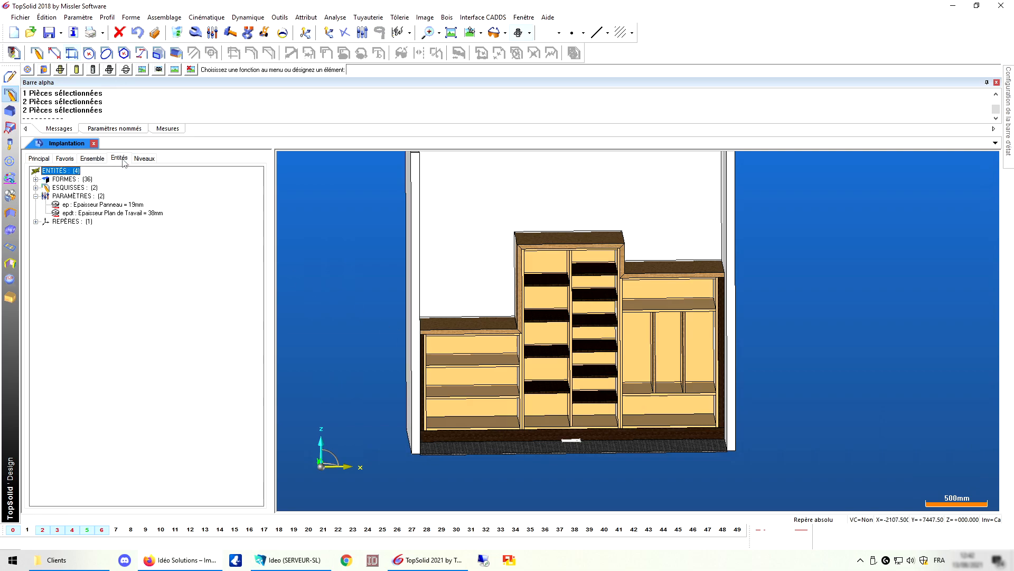
pyautogui.doubleClick(135, 205)
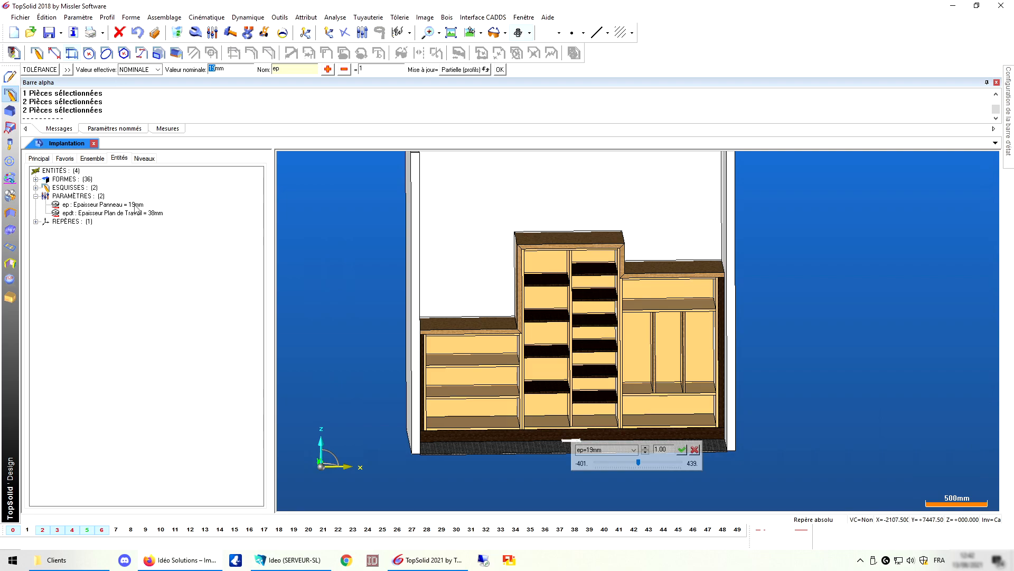
pyautogui.press('Return')
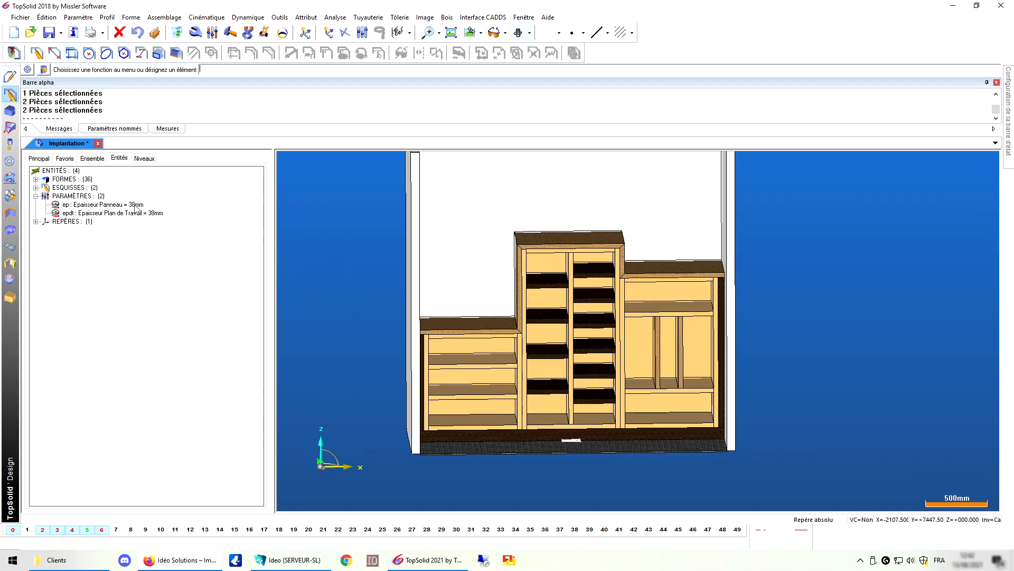
pyautogui.moveTo(496, 394)
pyautogui.mouseDown(button='middle')
pyautogui.moveTo(525, 391)
pyautogui.moveTo(500, 397)
pyautogui.mouseUp(button='middle')
pyautogui.scroll(4, 520, 329)
pyautogui.scroll(-5, 520, 329)
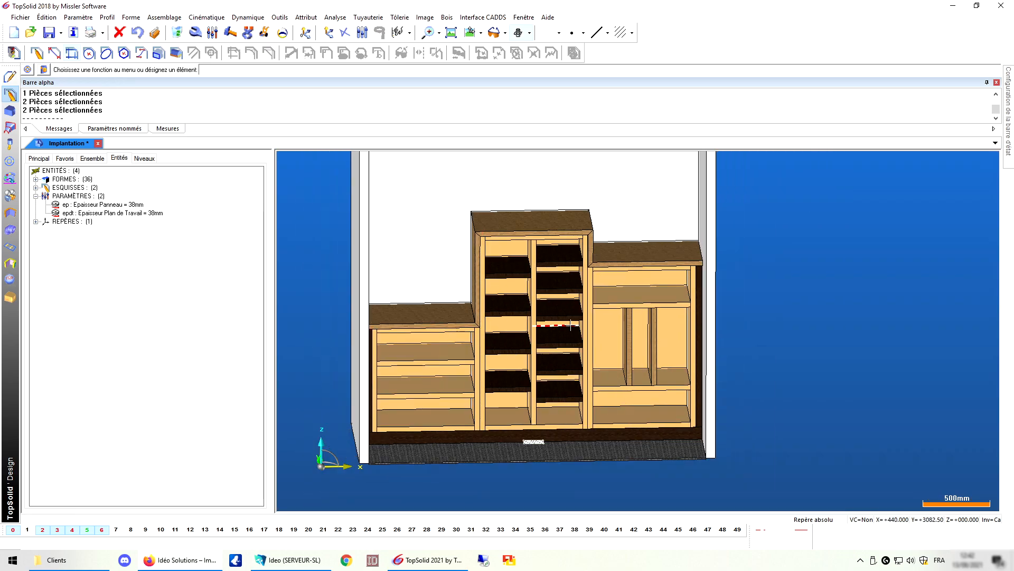
# Set the worktop thickness parameter epdt (Epaisseur Plan de Travail) to 50 mm and inspect the updated worktops
pyautogui.moveTo(570, 325); pyautogui.dragTo(595, 338, button='middle')
pyautogui.doubleClick(159, 213)
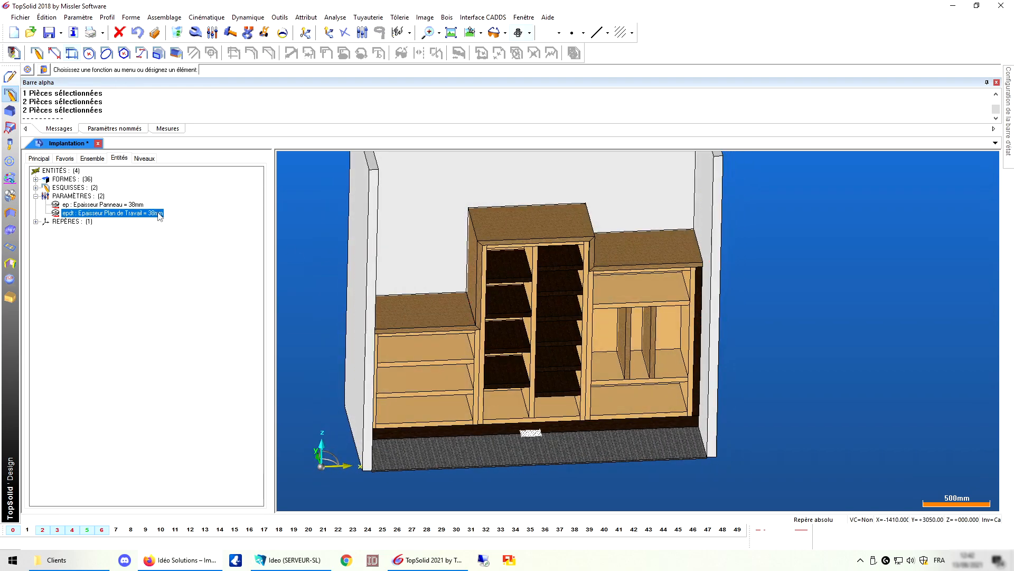
pyautogui.write('50')
pyautogui.press('Return')
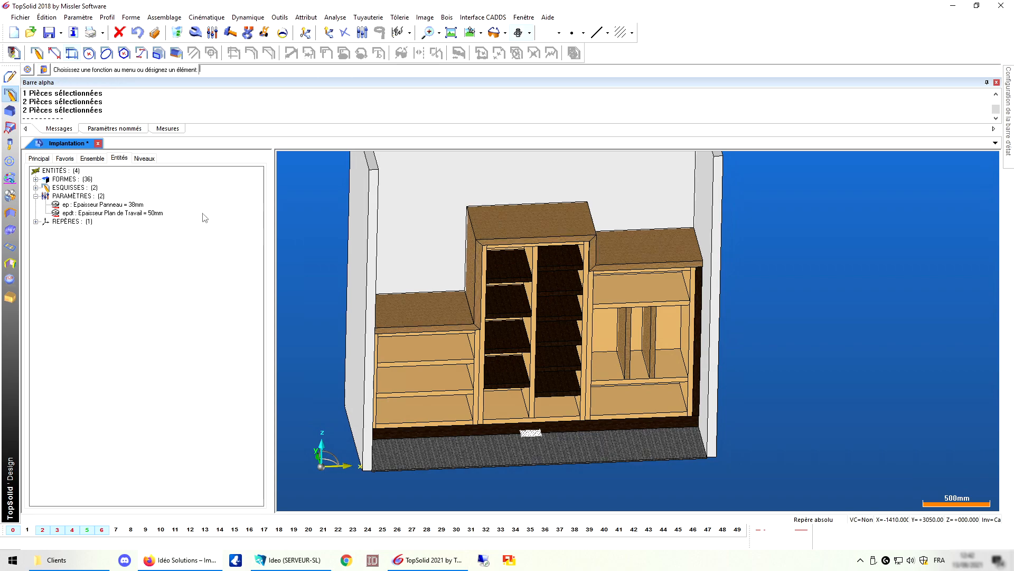
pyautogui.moveTo(607, 338)
pyautogui.mouseDown(button='middle')
pyautogui.moveTo(624, 312)
pyautogui.moveTo(606, 339)
pyautogui.mouseUp(button='middle')
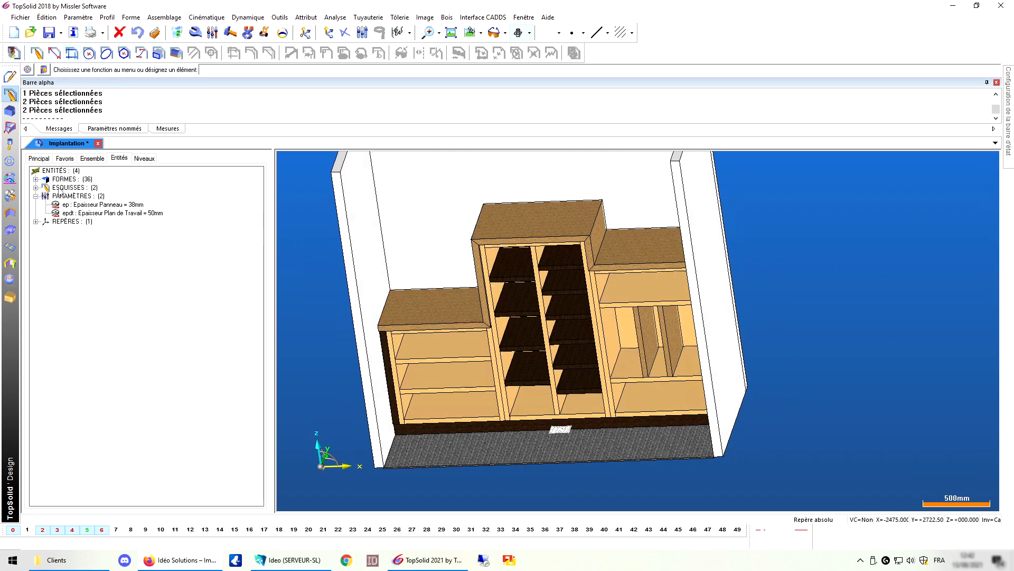
pyautogui.click(36, 188)
pyautogui.click(91, 205)
pyautogui.rightClick(93, 206)
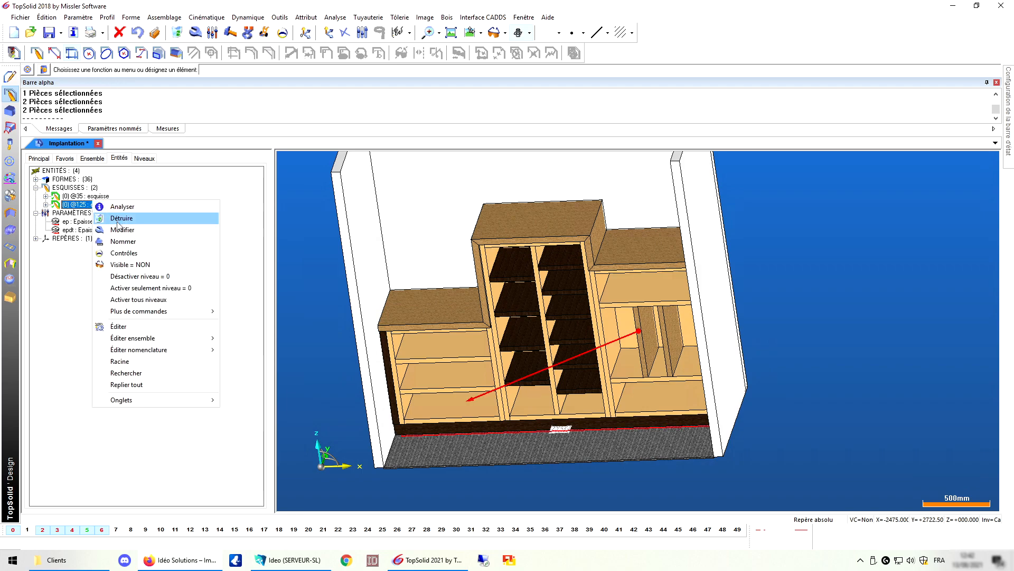
pyautogui.click(137, 217)
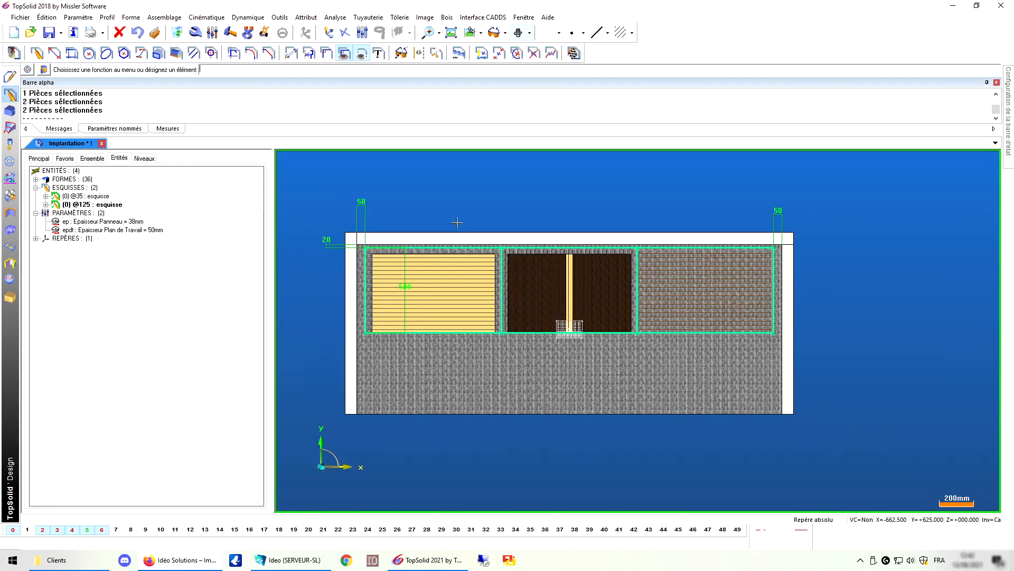
pyautogui.click(212, 33)
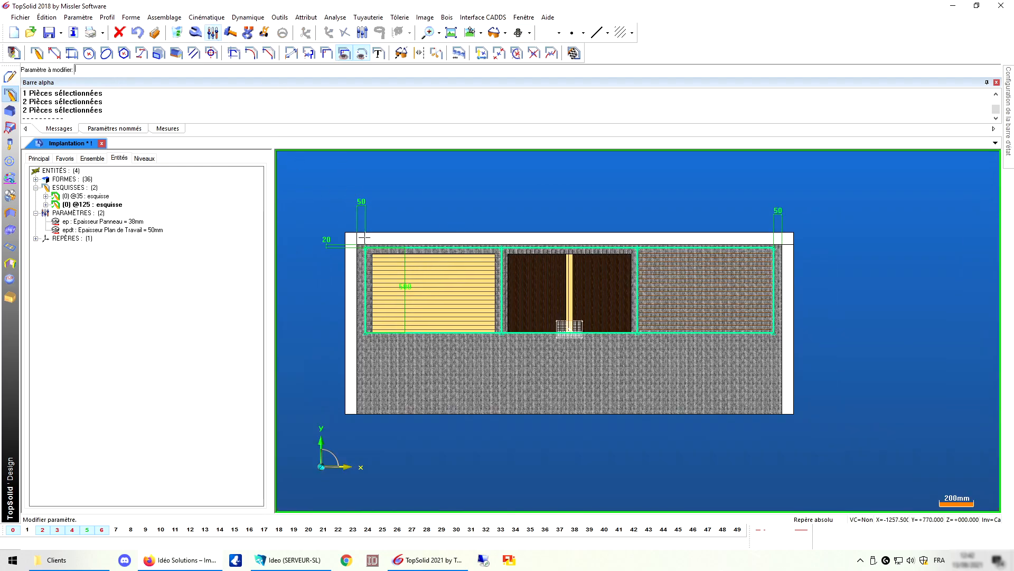
pyautogui.click(405, 286)
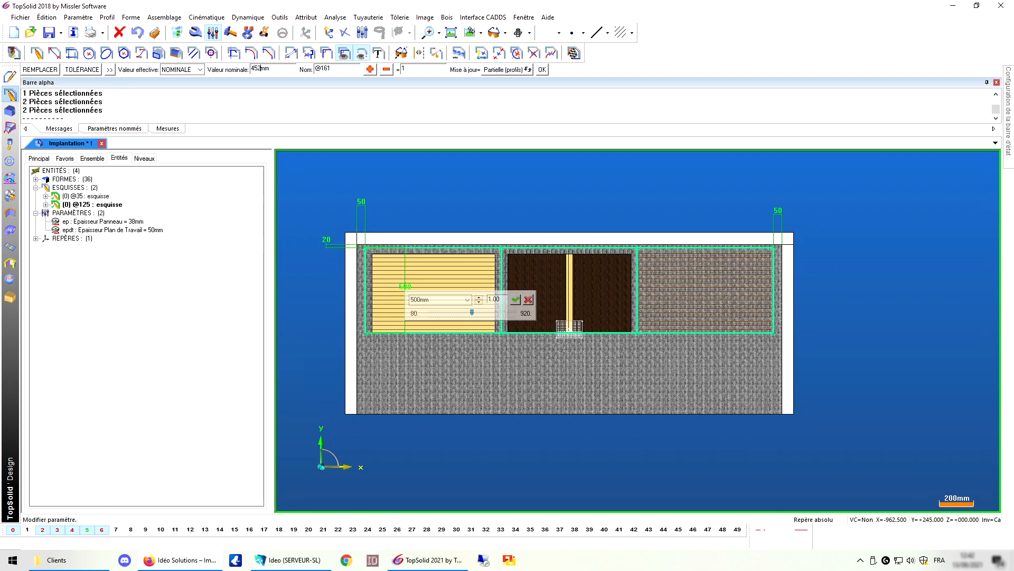
pyautogui.press('Return')
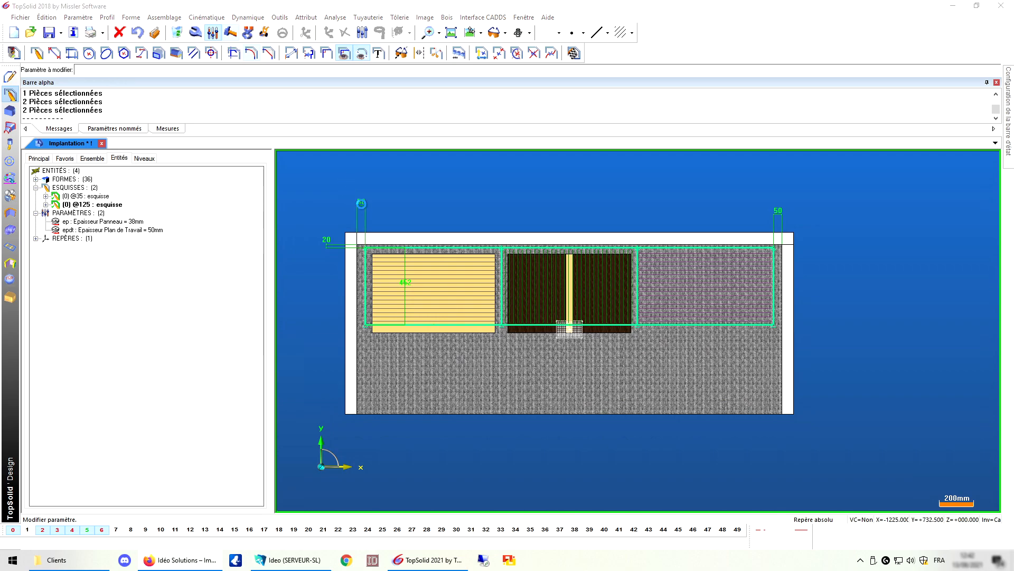
# Set the gaps between the cabinet layout and both side walls to 60 mm, finish the sketch and check the rebuilt furniture
pyautogui.click(361, 202)
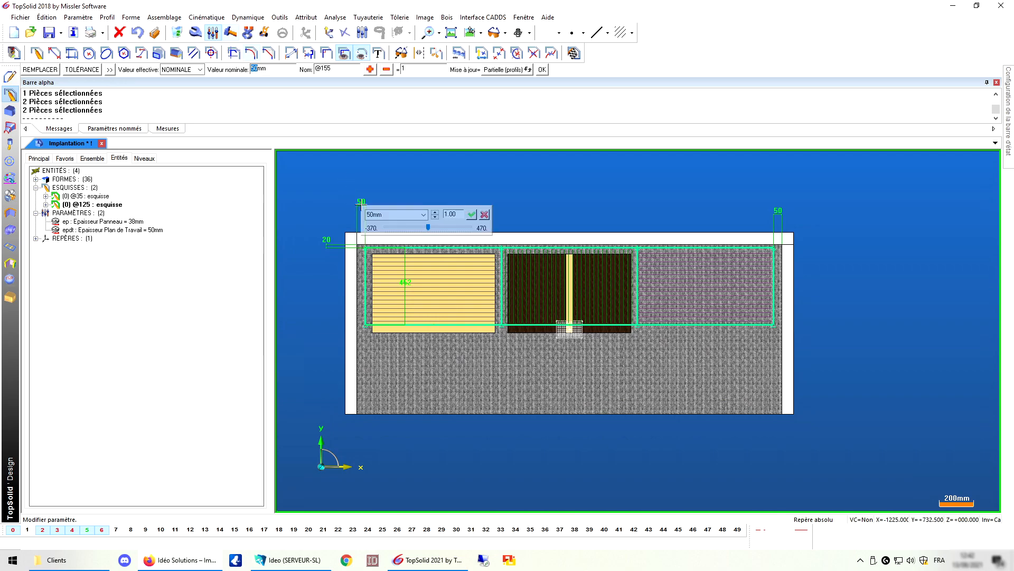
pyautogui.write('60')
pyautogui.press('Return')
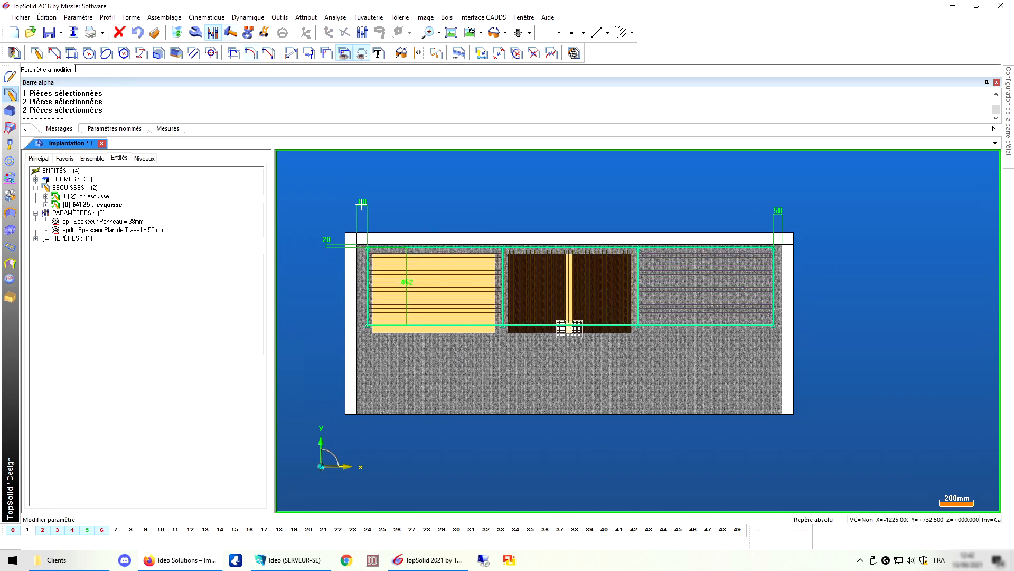
pyautogui.click(778, 210)
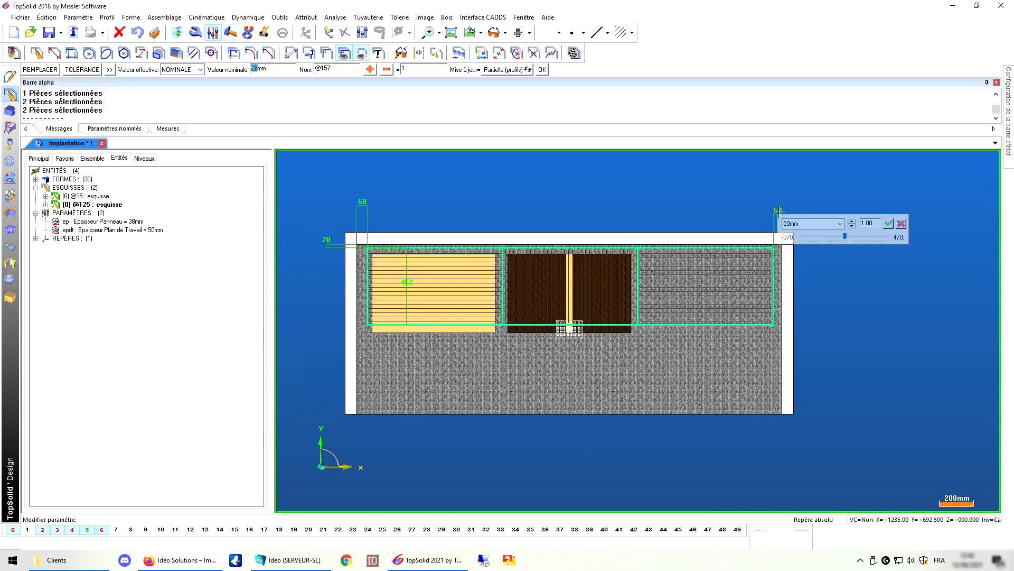
pyautogui.write('60')
pyautogui.press('Return')
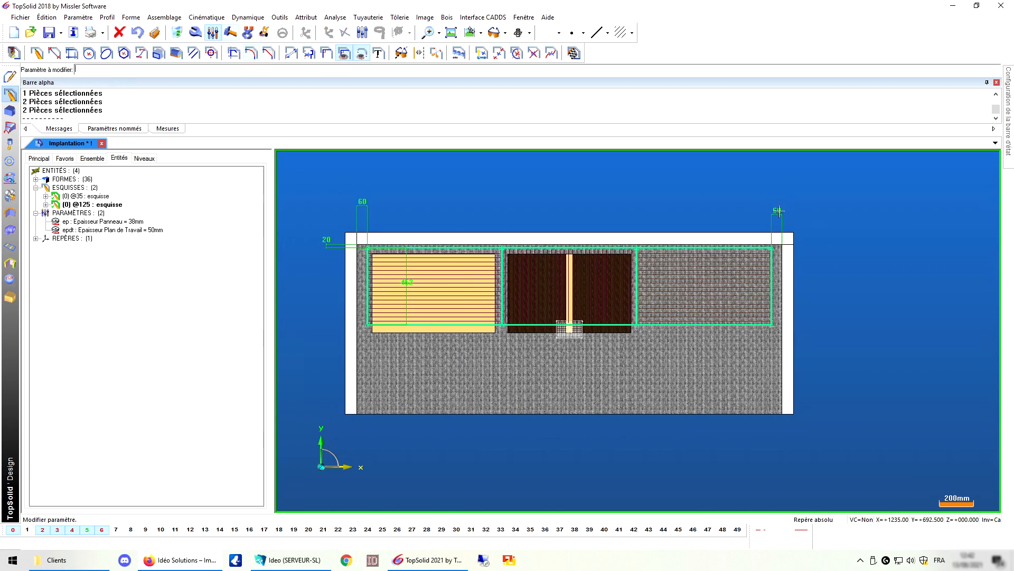
pyautogui.click(574, 53)
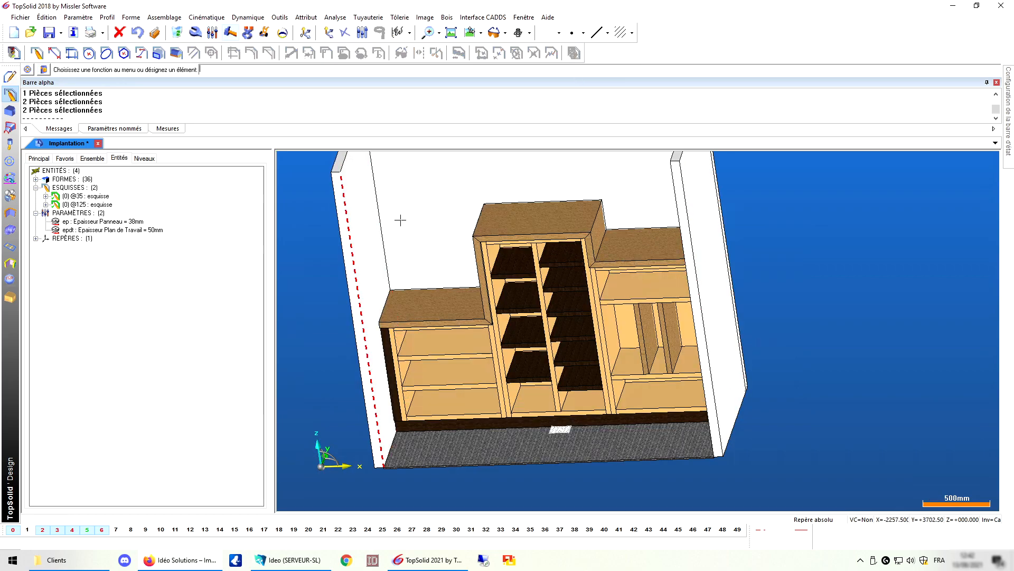
pyautogui.scroll(-3, 390, 216)
pyautogui.moveTo(475, 257); pyautogui.dragTo(469, 223, button='middle')
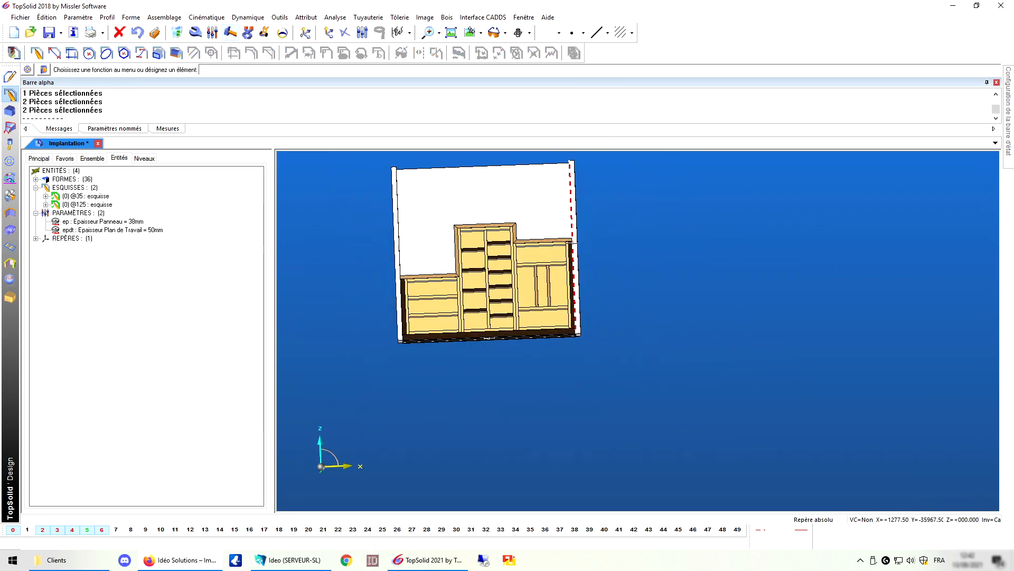
pyautogui.scroll(5, 570, 243)
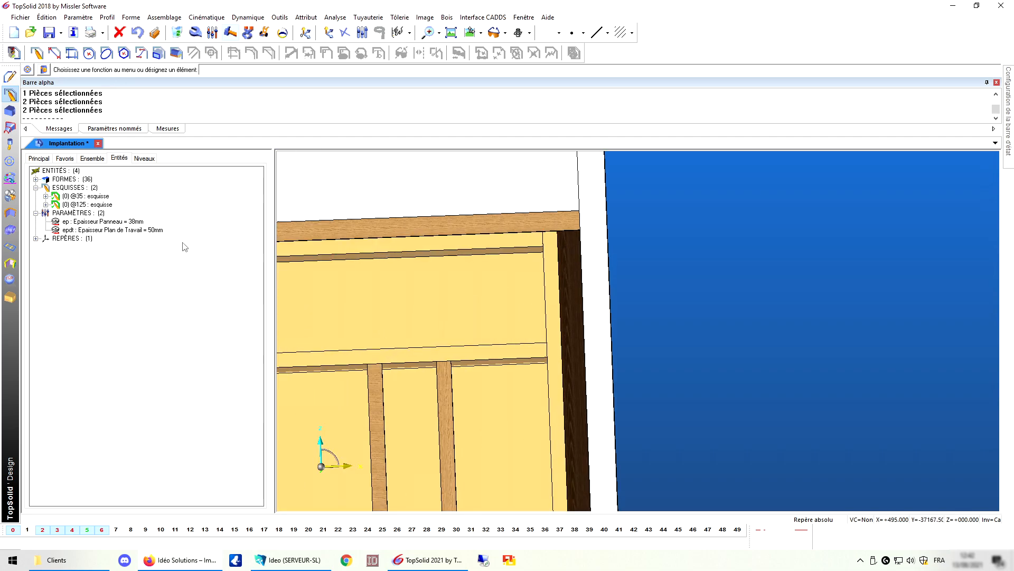
# Set the panel thickness parameter ep (Epaisseur Panneau) to 19 mm and inspect the updated cabinets and worktop joints
pyautogui.doubleClick(128, 222)
pyautogui.write('19')
pyautogui.press('Return')
pyautogui.scroll(-5, 312, 251)
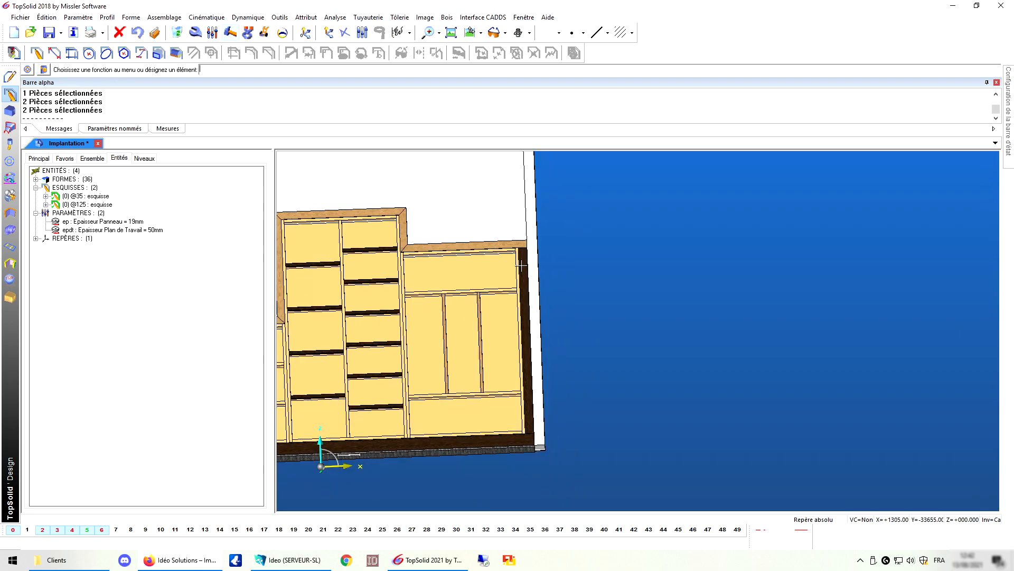
pyautogui.moveTo(421, 256); pyautogui.dragTo(365, 282, button='middle')
pyautogui.scroll(-3, 369, 244)
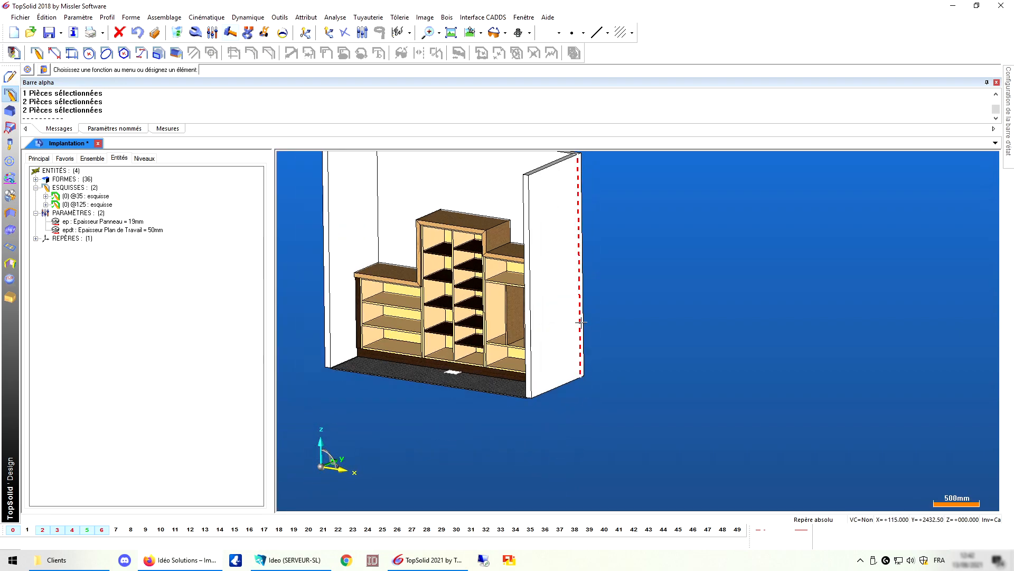
pyautogui.scroll(2, 369, 245)
pyautogui.scroll(-2, 370, 265)
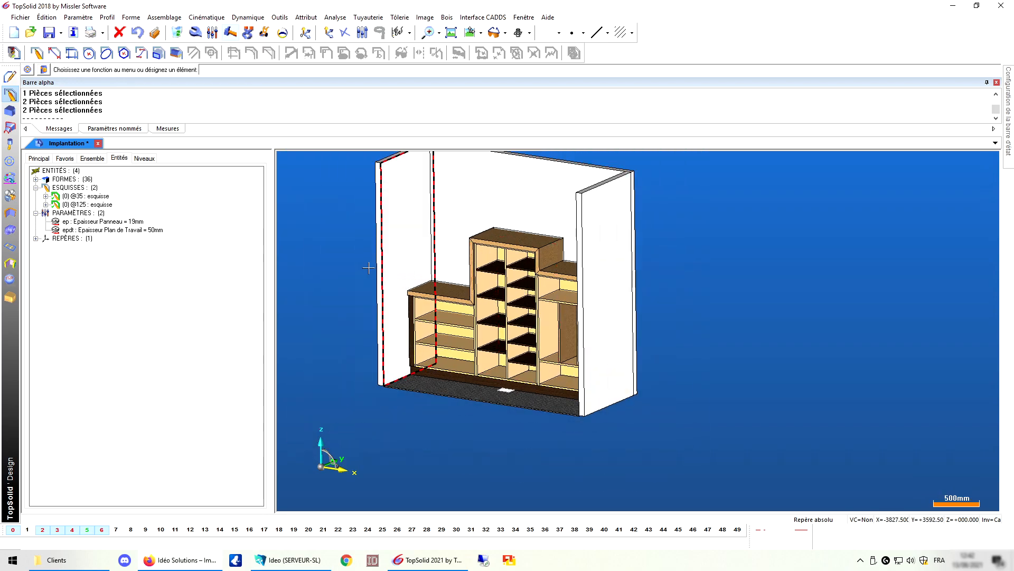
pyautogui.scroll(5, 437, 276)
pyautogui.scroll(6, 509, 318)
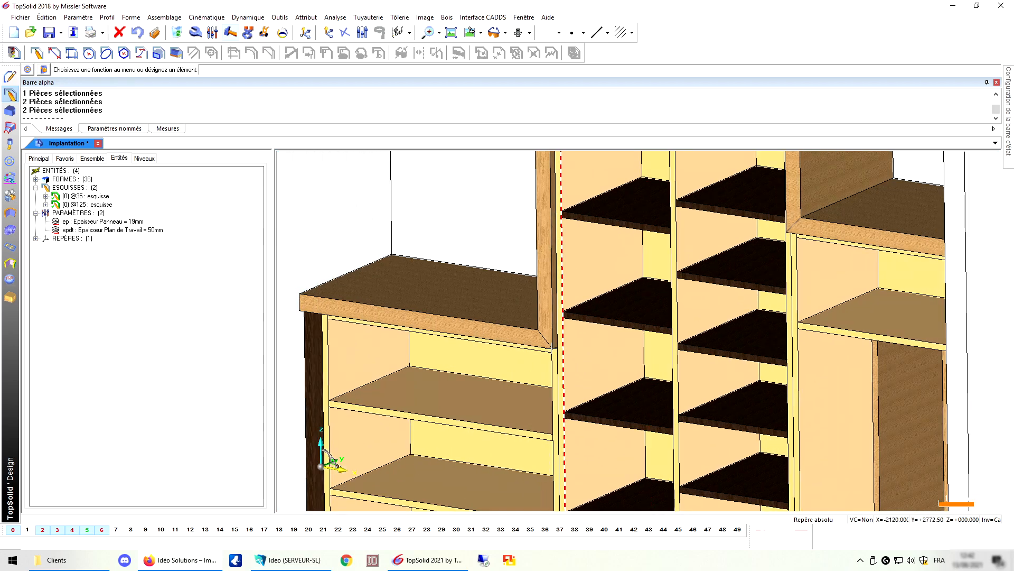
pyautogui.scroll(-6, 557, 346)
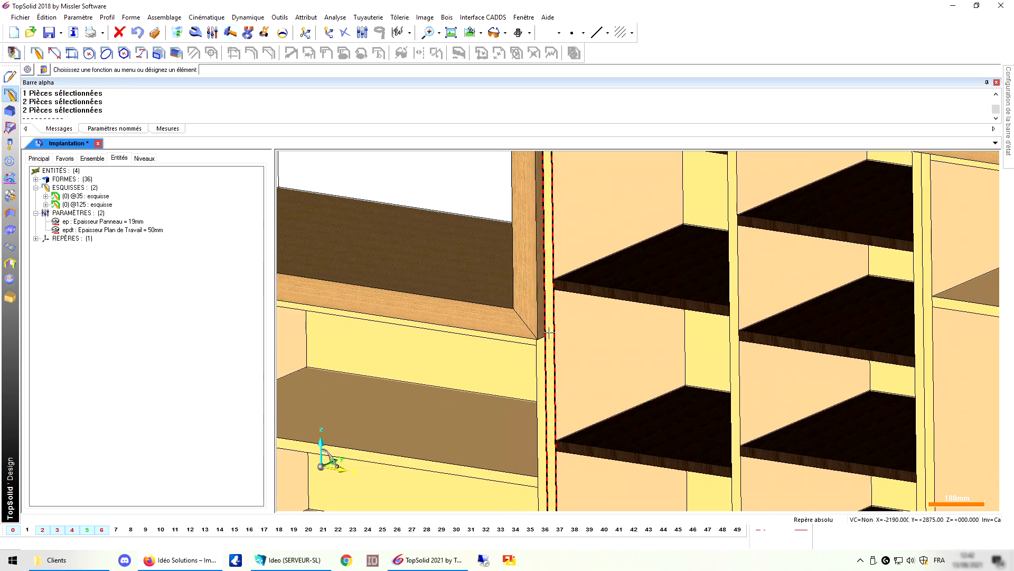
pyautogui.scroll(-1, 549, 332)
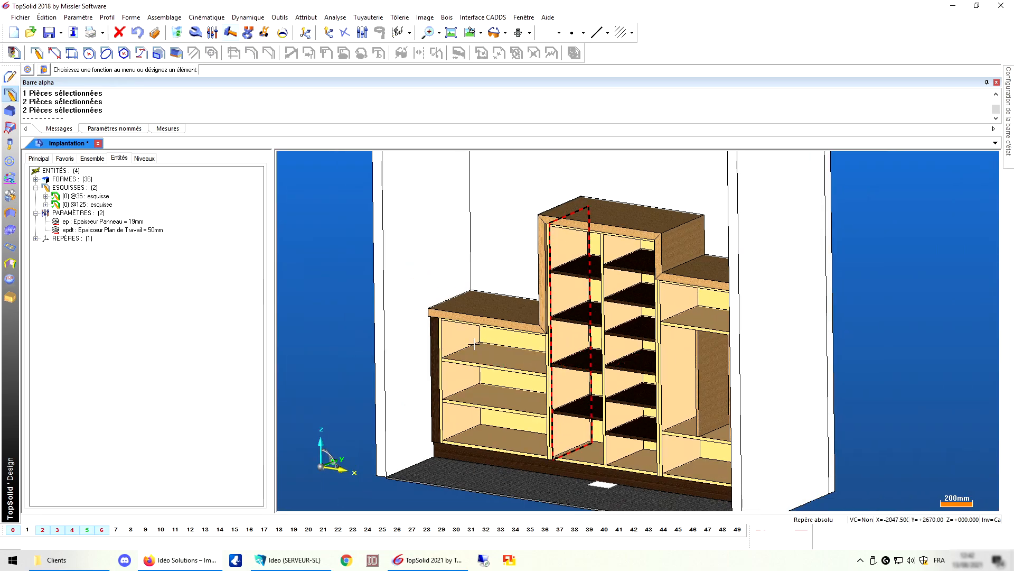
# Turn off level 0 to hide the walls and floor, and view the furniture alone from both sides
pyautogui.click(11, 529)
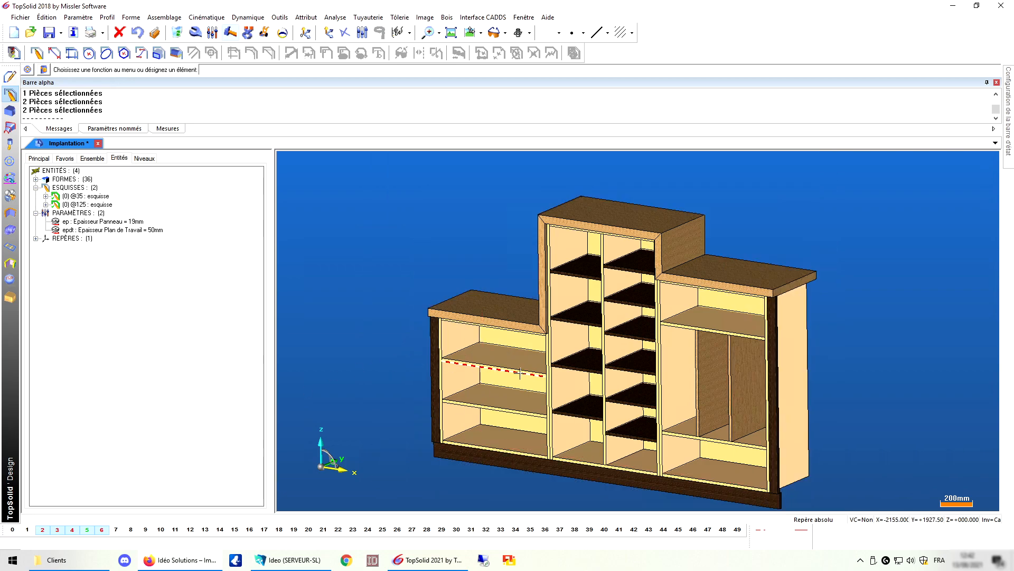
pyautogui.moveTo(831, 355); pyautogui.dragTo(879, 344, button='middle')
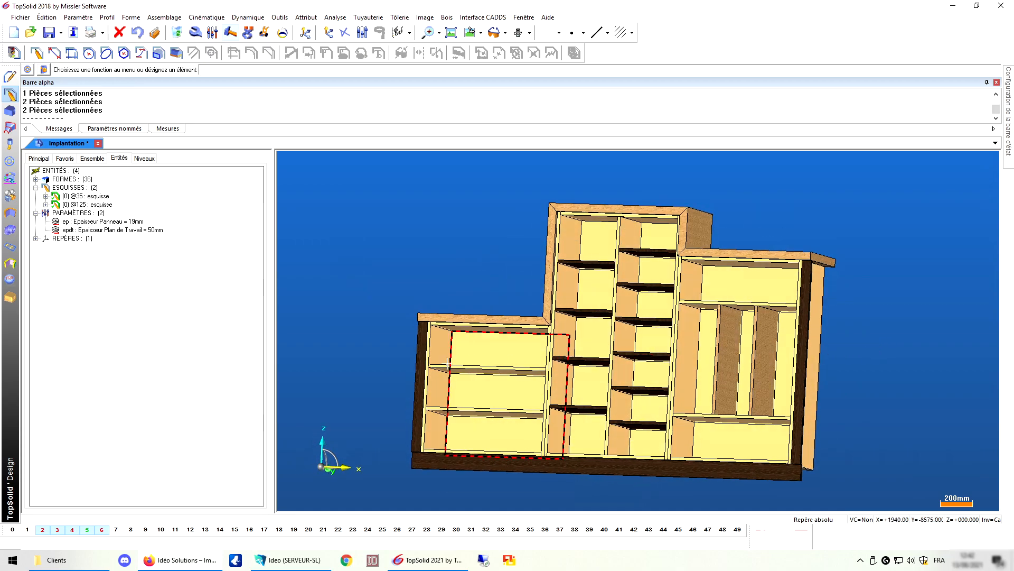
pyautogui.moveTo(359, 309); pyautogui.dragTo(428, 331, button='middle')
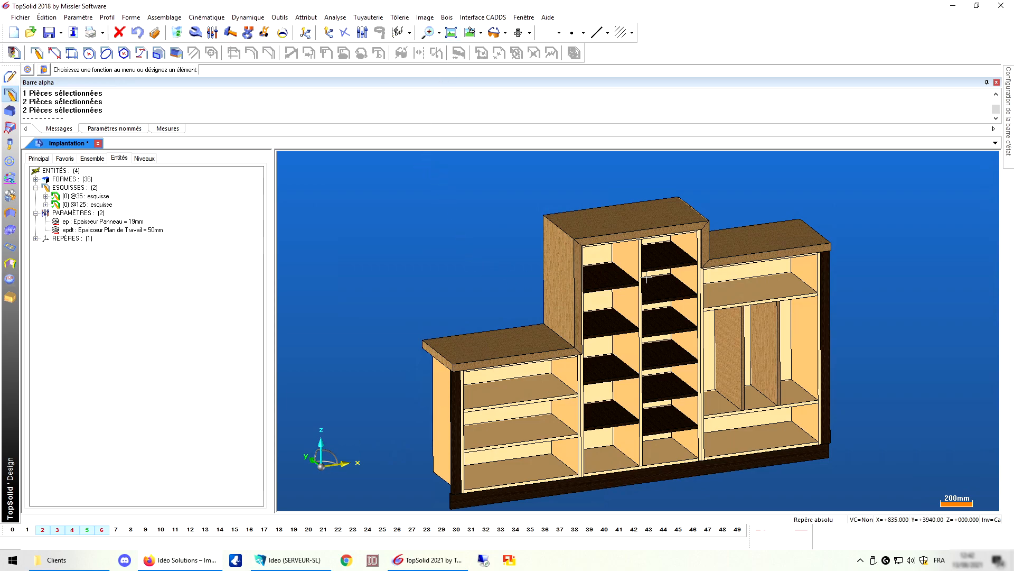
pyautogui.moveTo(881, 338); pyautogui.dragTo(913, 342, button='middle')
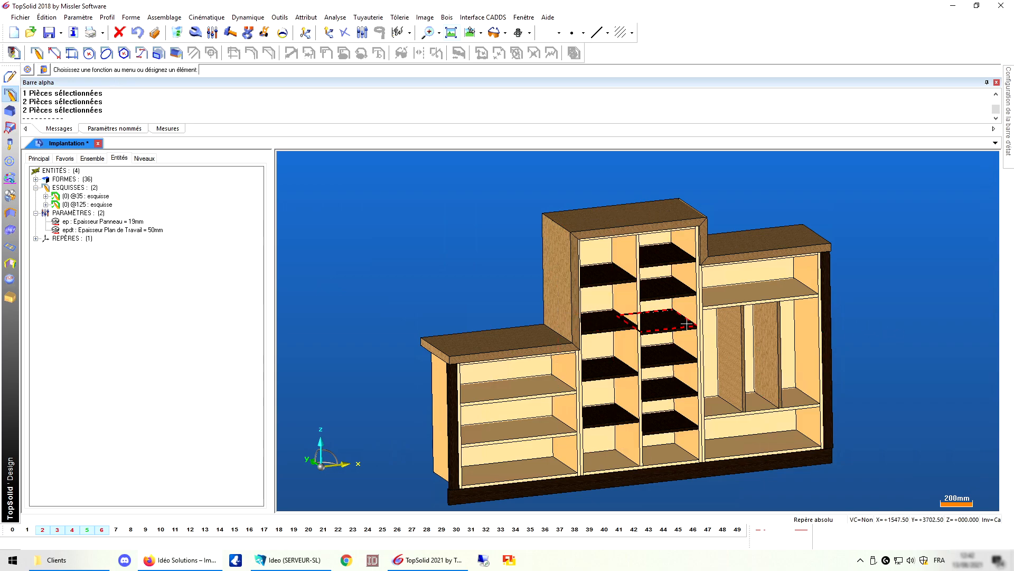
# Examine the dark shelves, vertical dividers, side panels and worktop joints of the cabinets up close from several angles
pyautogui.scroll(8, 647, 270)
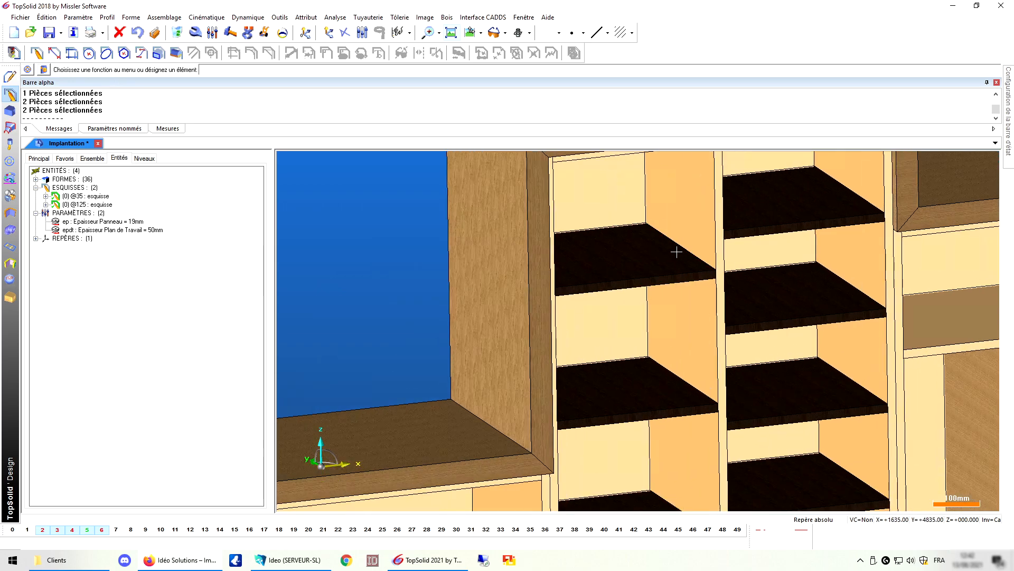
pyautogui.scroll(-5, 623, 245)
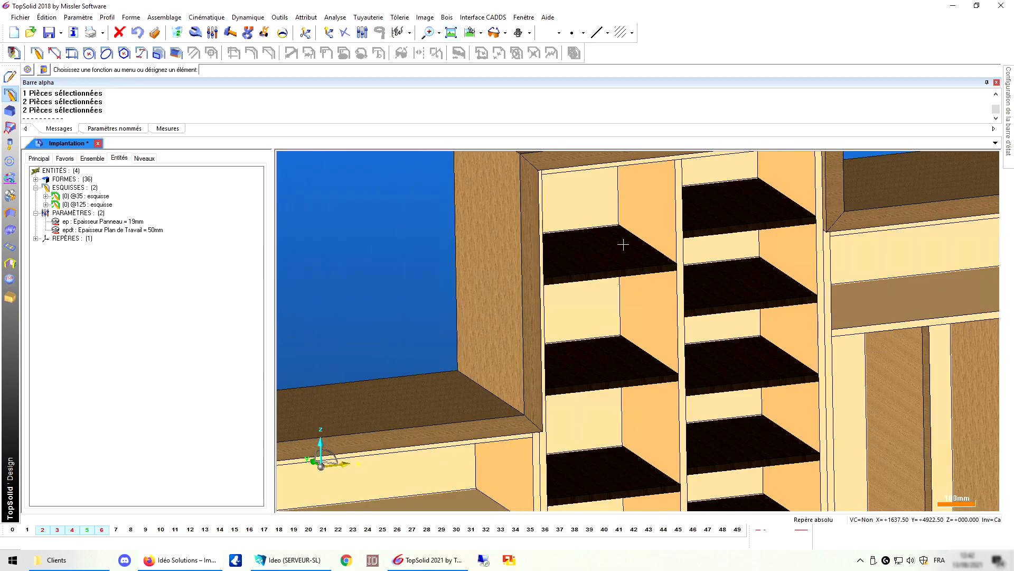
pyautogui.scroll(3, 756, 349)
pyautogui.scroll(2, 757, 349)
pyautogui.scroll(-4, 782, 317)
pyautogui.scroll(2, 819, 265)
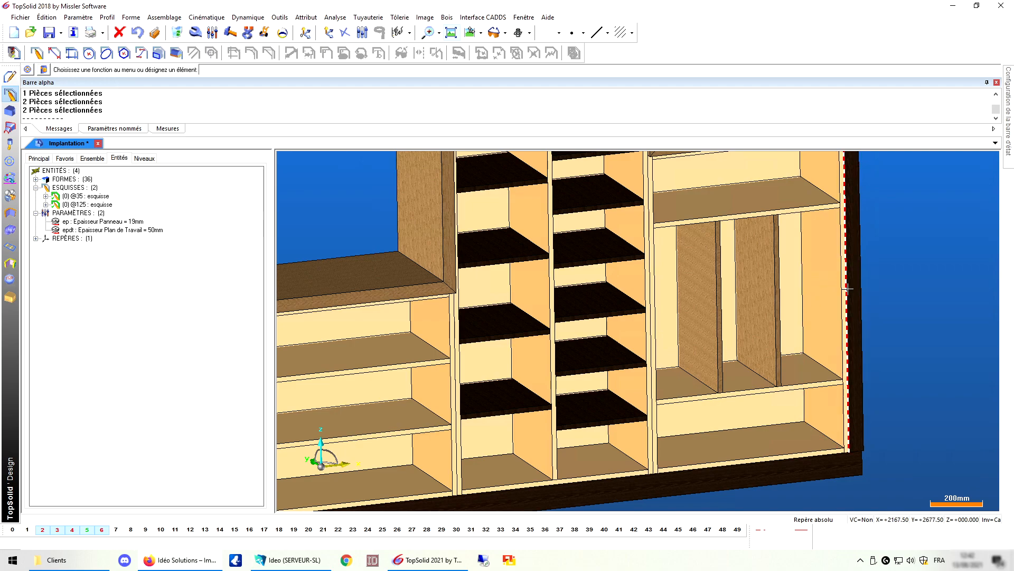
pyautogui.scroll(4, 834, 283)
pyautogui.scroll(1, 831, 283)
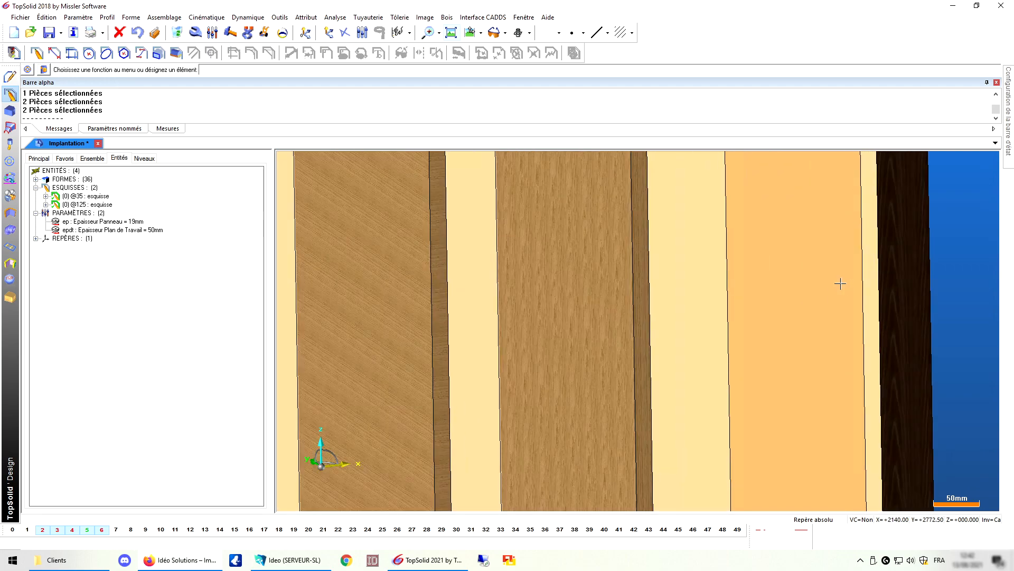
pyautogui.scroll(-5, 838, 284)
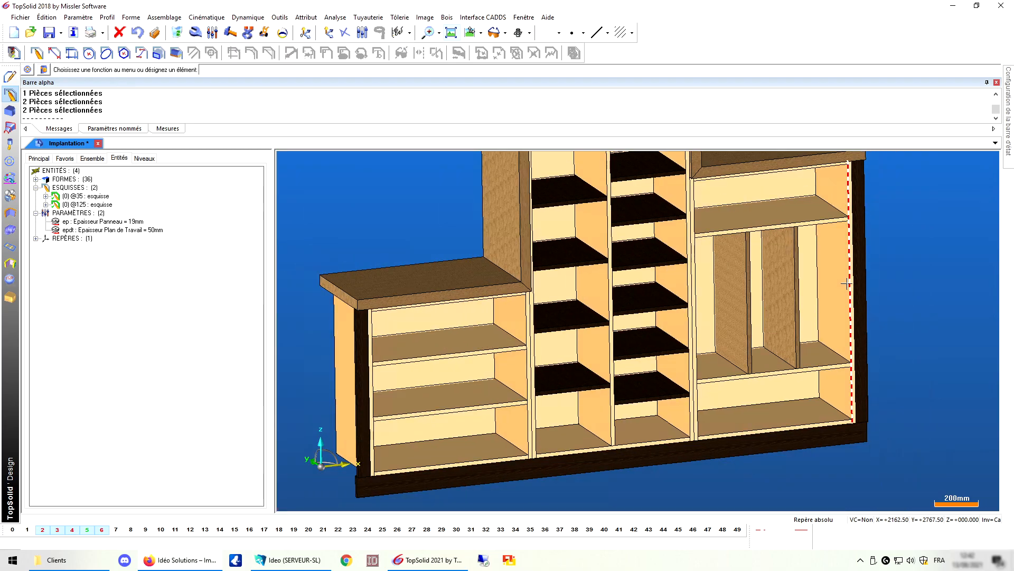
pyautogui.scroll(-3, 852, 296)
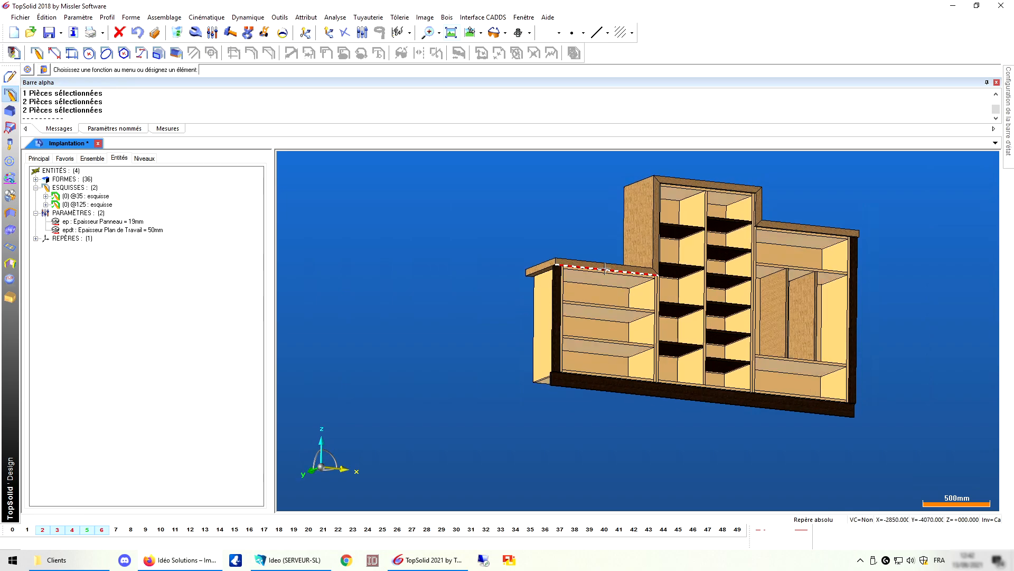
pyautogui.scroll(4, 655, 281)
pyautogui.scroll(2, 654, 281)
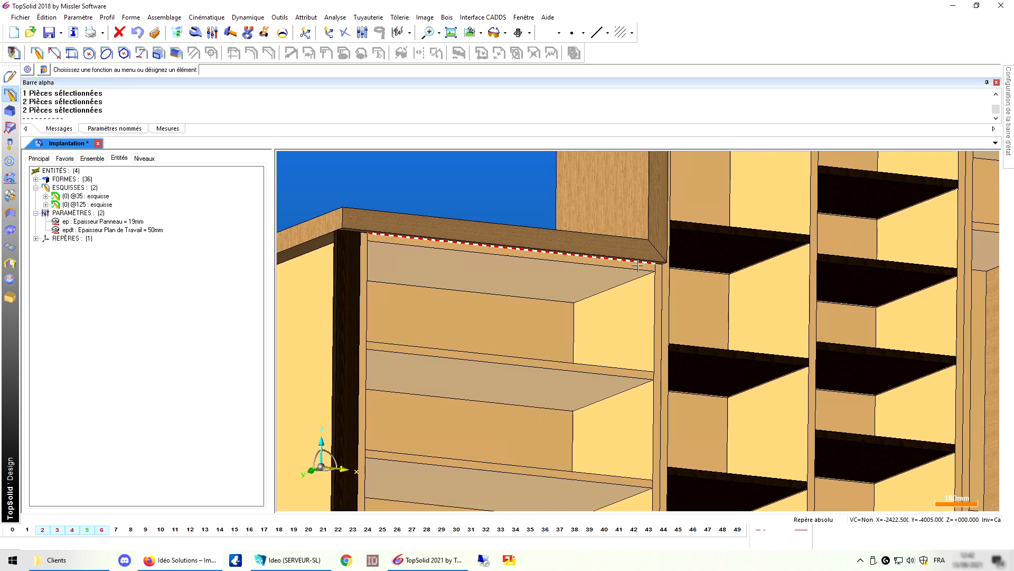
pyautogui.click(447, 18)
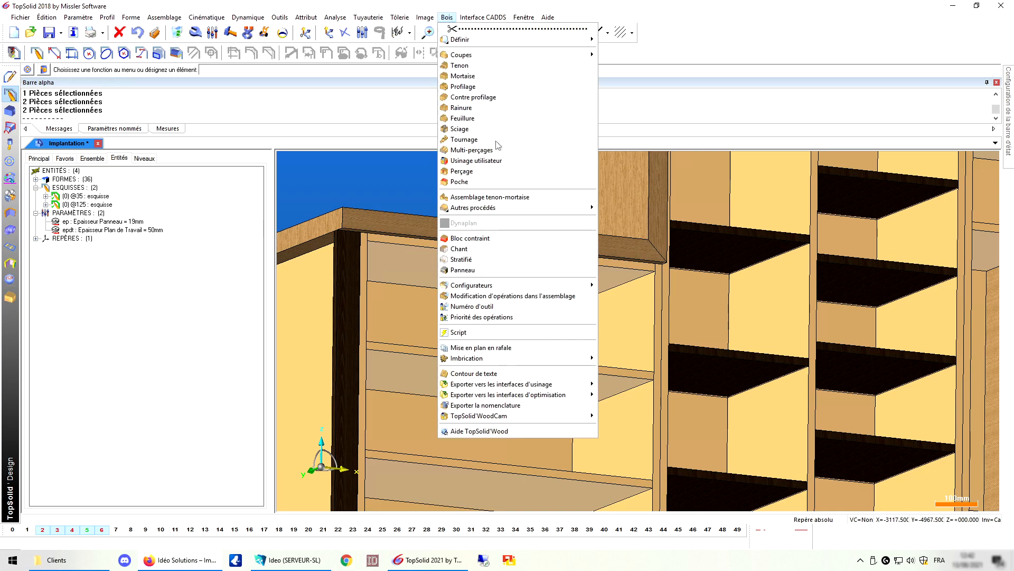
pyautogui.moveTo(549, 209)
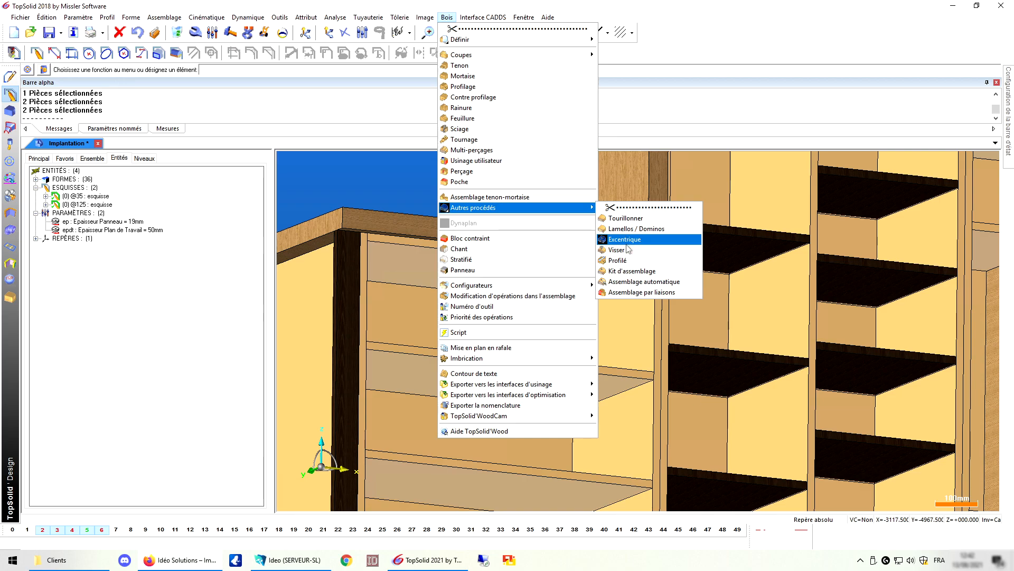
pyautogui.click(388, 172)
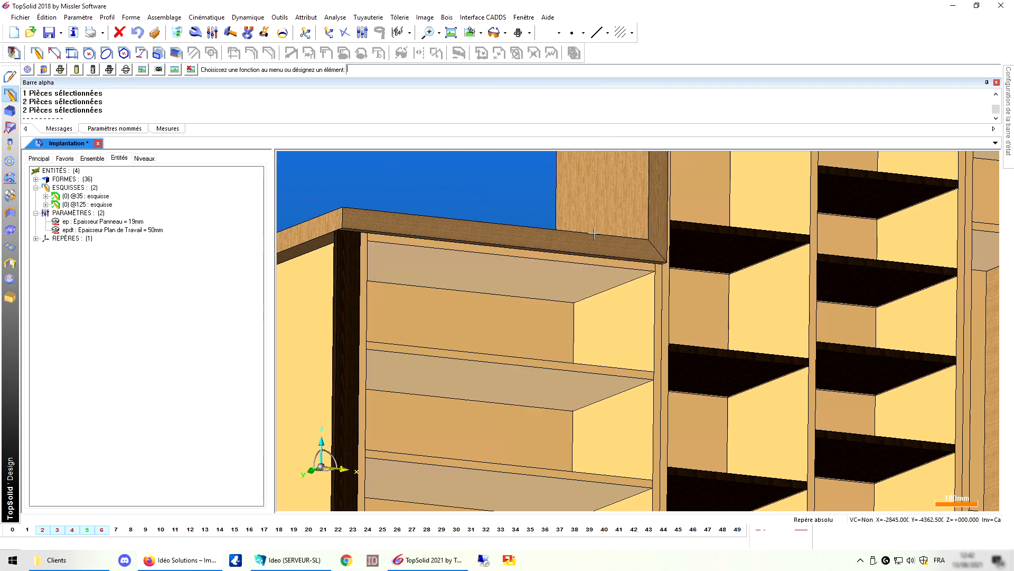
pyautogui.scroll(-4, 590, 233)
pyautogui.moveTo(685, 232); pyautogui.dragTo(688, 268, button='middle')
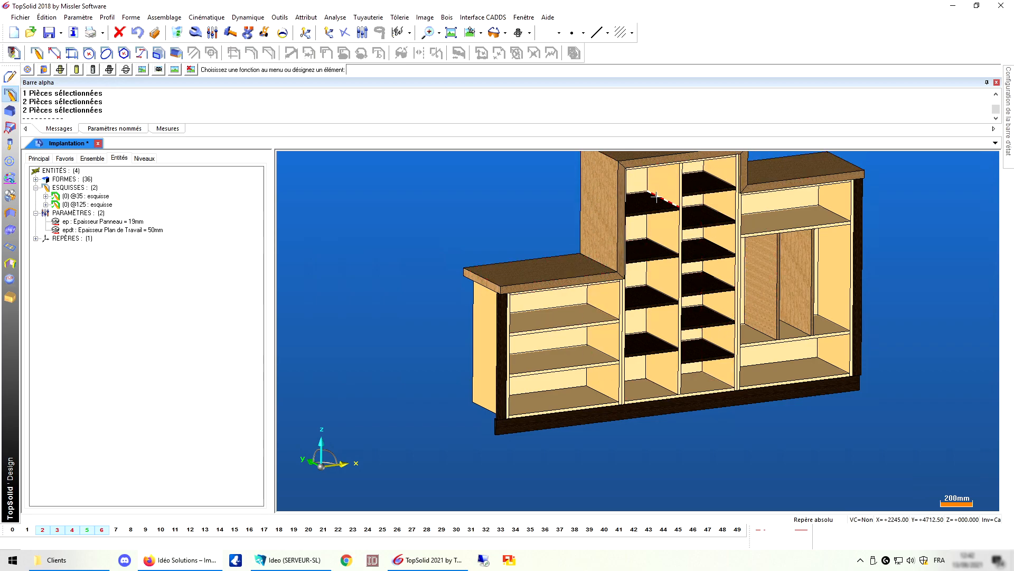
pyautogui.scroll(5, 665, 190)
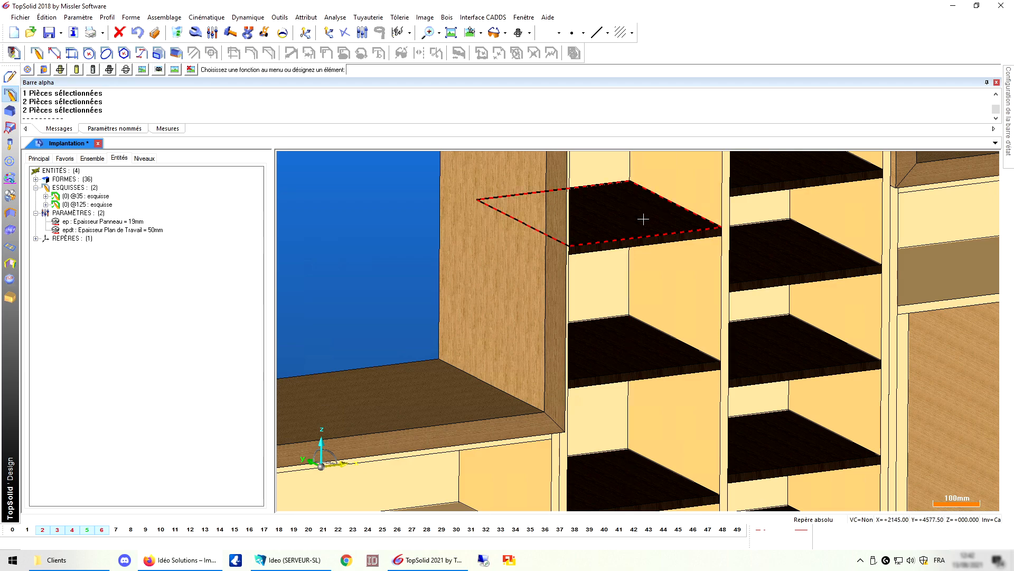
pyautogui.scroll(-5, 645, 232)
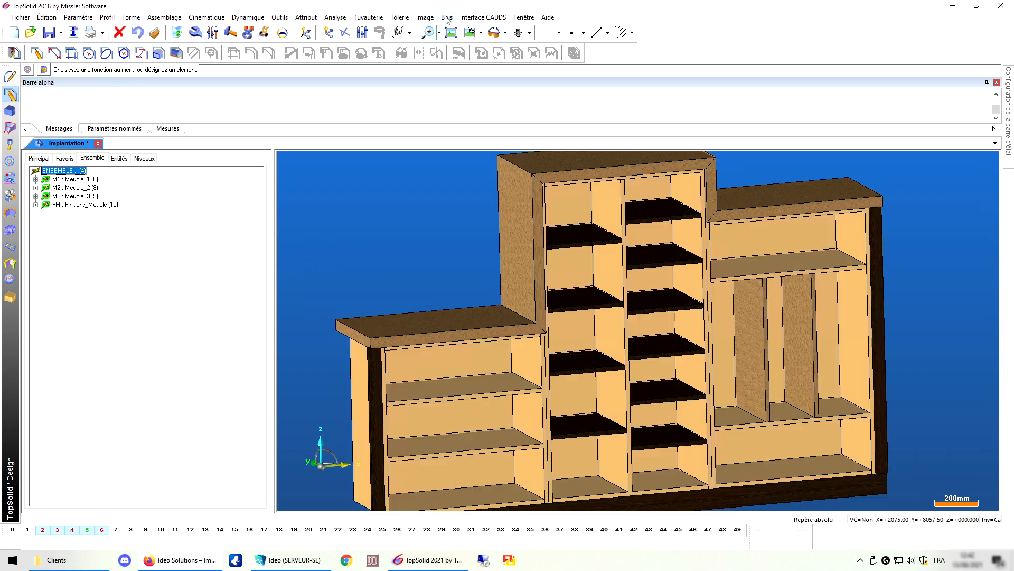
# Start a double-propagation Multi-perçages on the tall cabinet's right inner side face, with the first propagation running from the bottom panel to the top panel
pyautogui.click(446, 17)
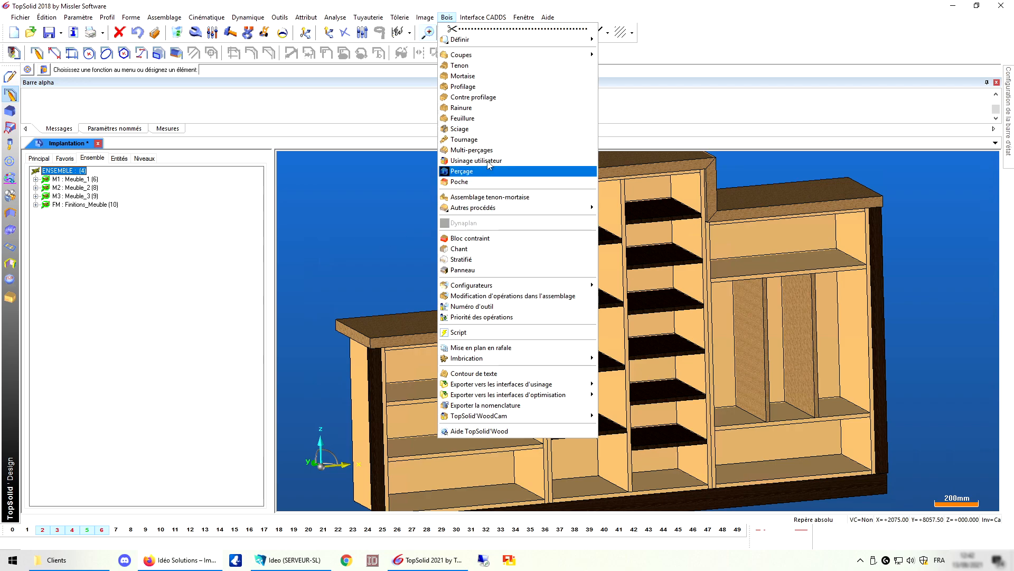
pyautogui.click(472, 151)
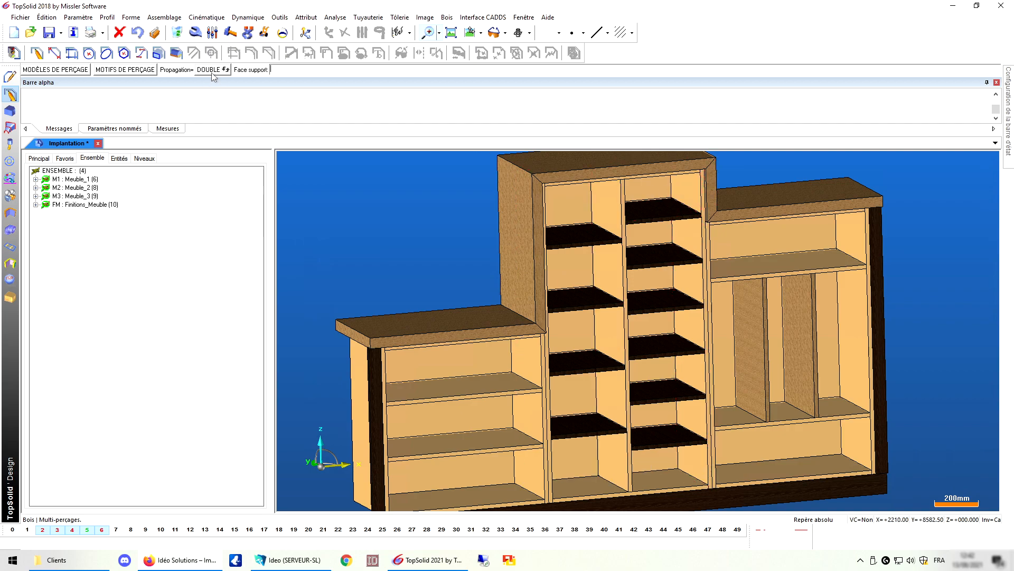
pyautogui.click(688, 235)
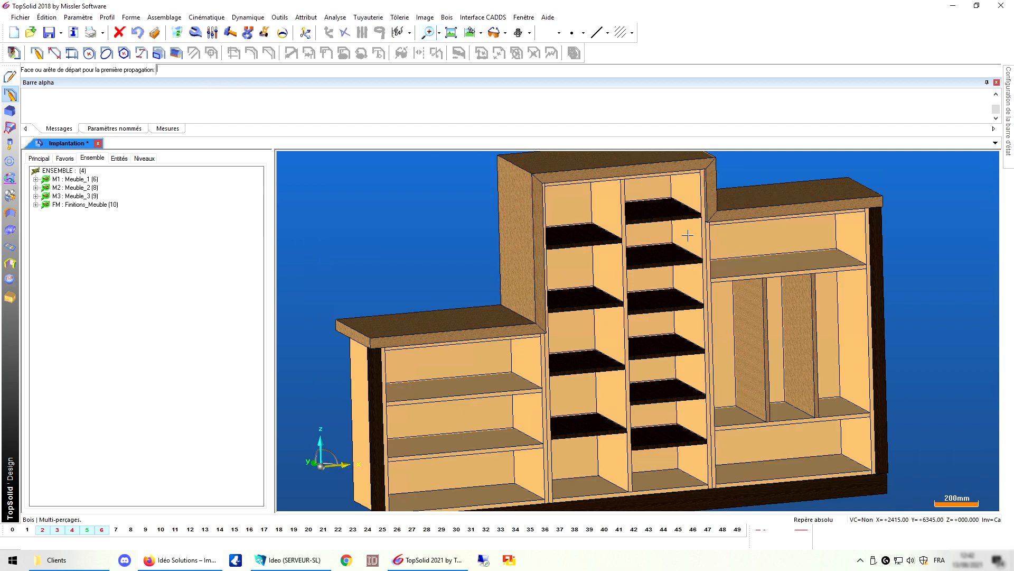
pyautogui.click(669, 467)
pyautogui.moveTo(709, 312); pyautogui.dragTo(683, 236, button='middle')
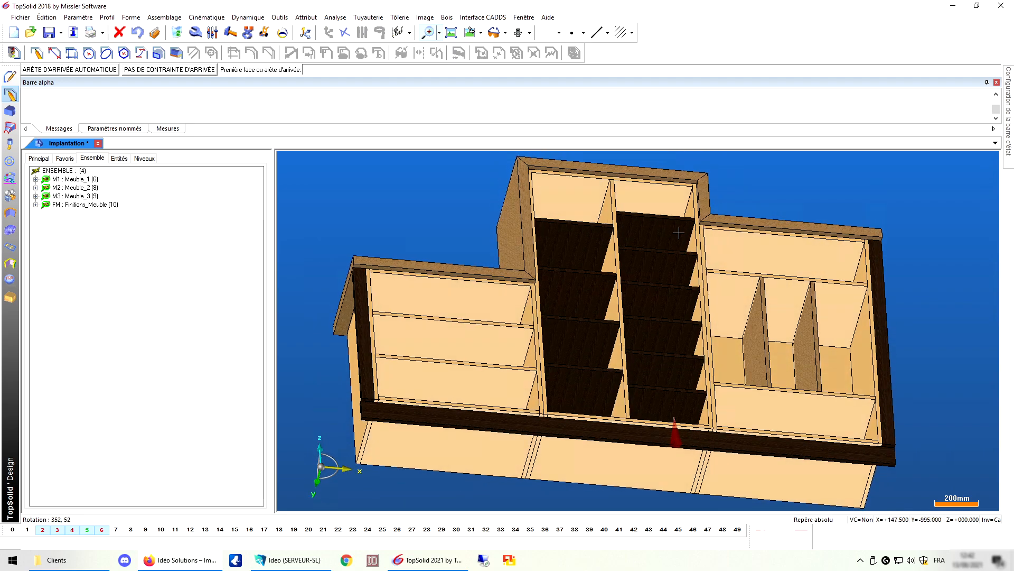
pyautogui.click(656, 199)
# Define the second drilling propagation from the side panel's front edge to the cabinet's back panel
pyautogui.moveTo(731, 303); pyautogui.dragTo(708, 401, button='middle')
pyautogui.scroll(3, 706, 405)
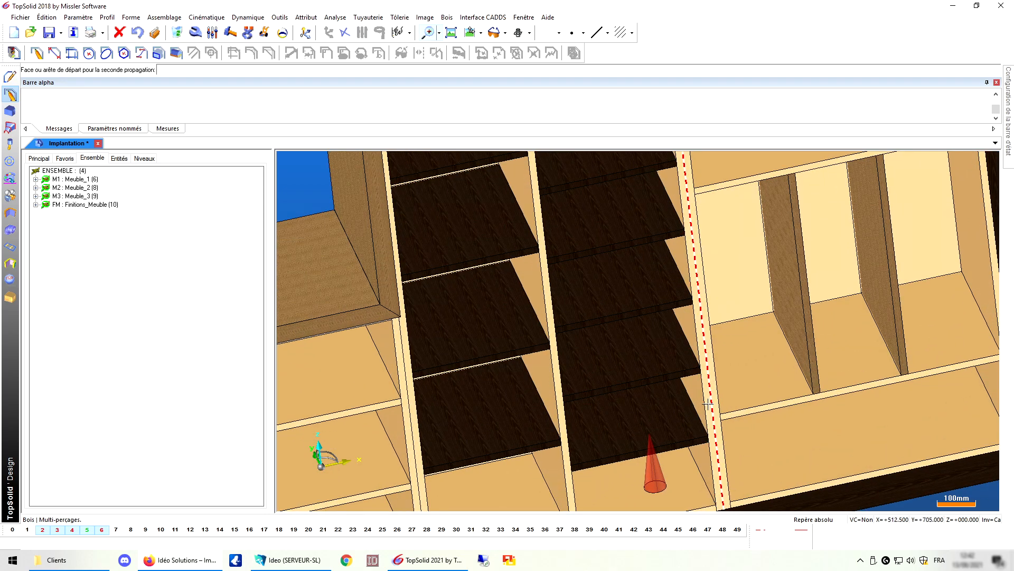
pyautogui.click(708, 404)
pyautogui.scroll(-3, 708, 404)
pyautogui.moveTo(708, 404); pyautogui.dragTo(698, 376, button='middle')
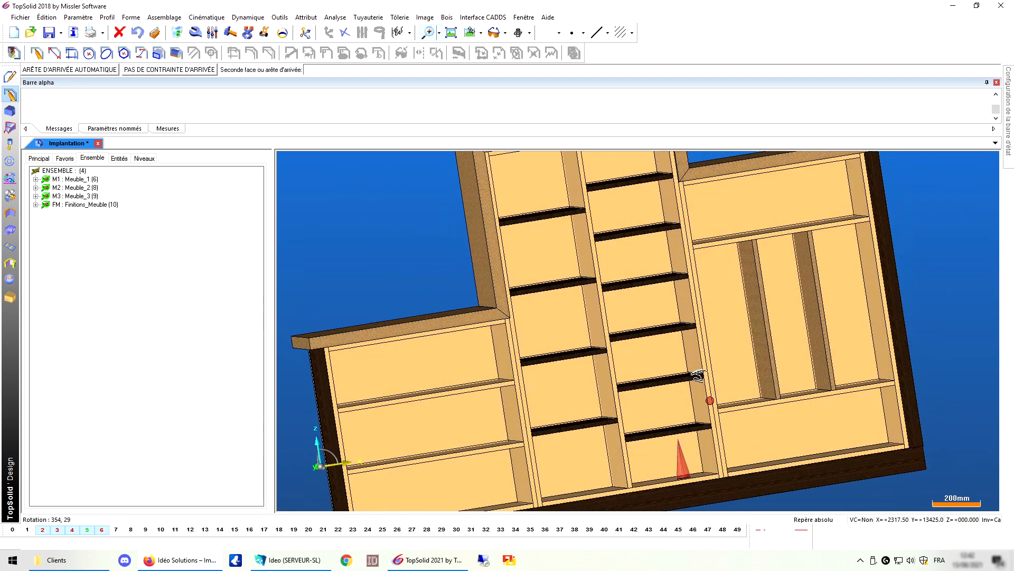
pyautogui.click(672, 398)
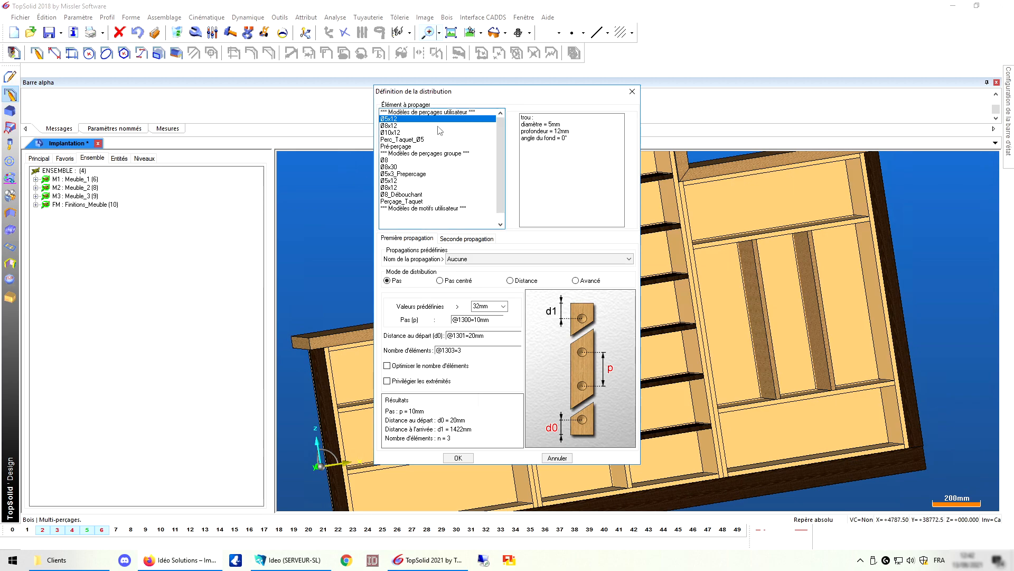
# Use the Ø5x12 drilling model and distribute the first propagation as Pas centré with a 32 mm pitch and an optimised number of elements
pyautogui.click(403, 118)
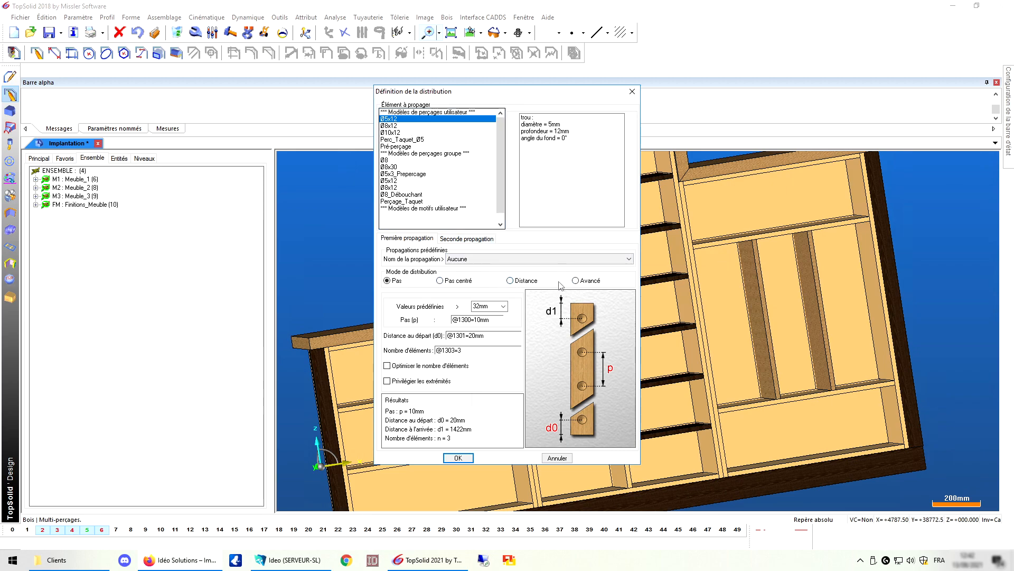
pyautogui.click(457, 281)
pyautogui.click(504, 308)
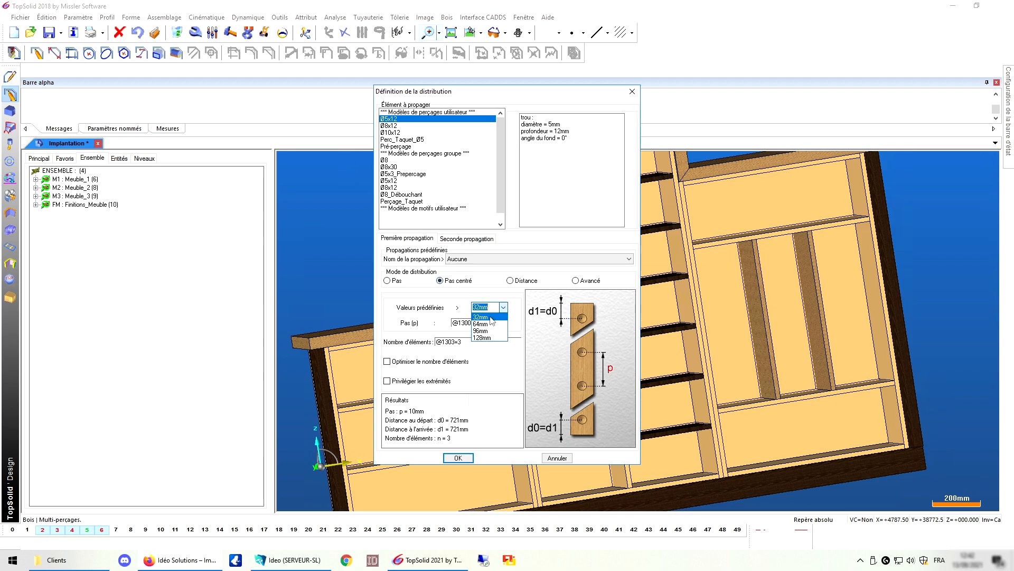
pyautogui.click(482, 317)
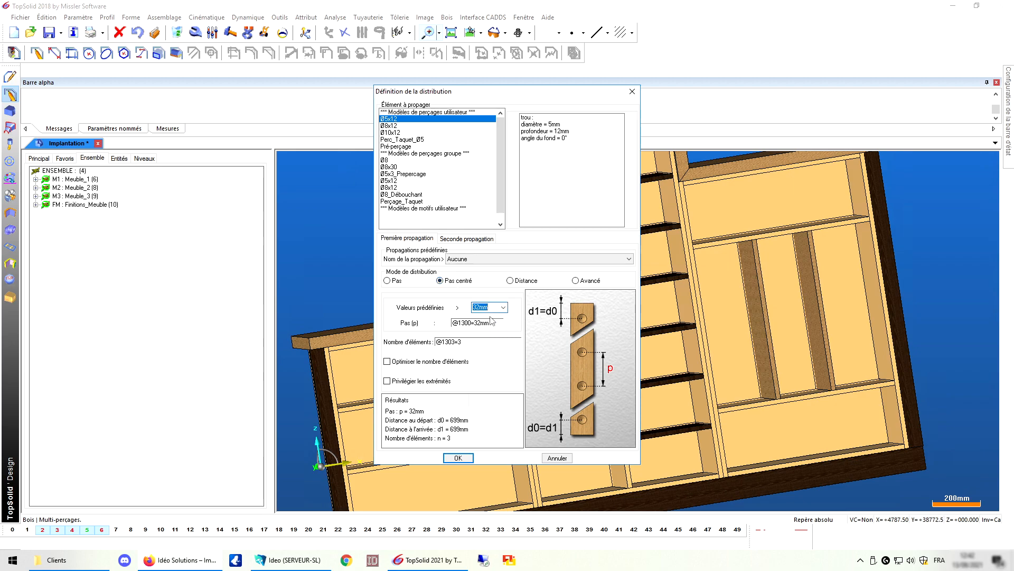
pyautogui.click(425, 363)
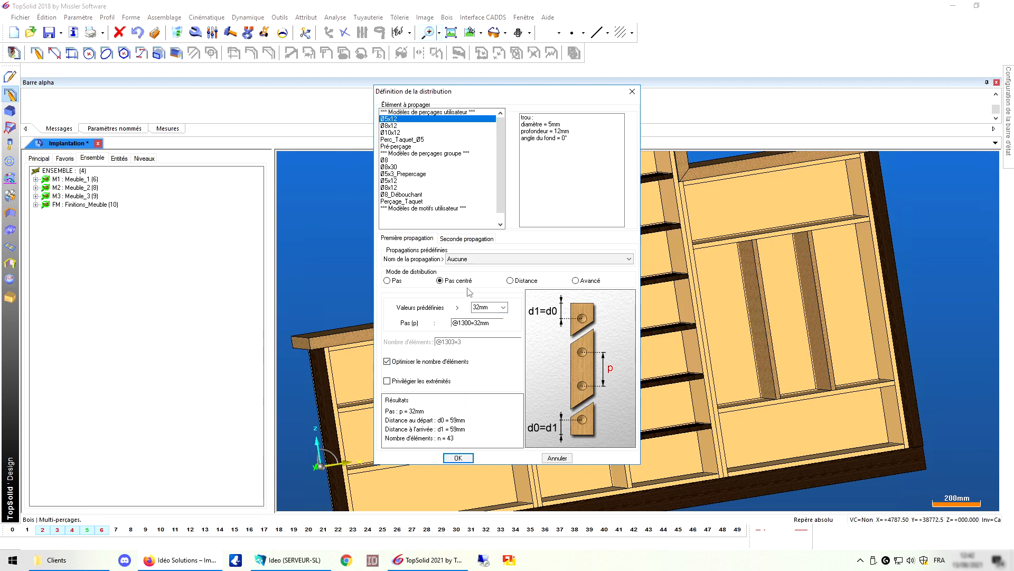
# Distribute the second propagation in Distance mode, adjusting its start distance, and create the shelf-support drillings on the tall cabinet's right side panel
pyautogui.click(467, 239)
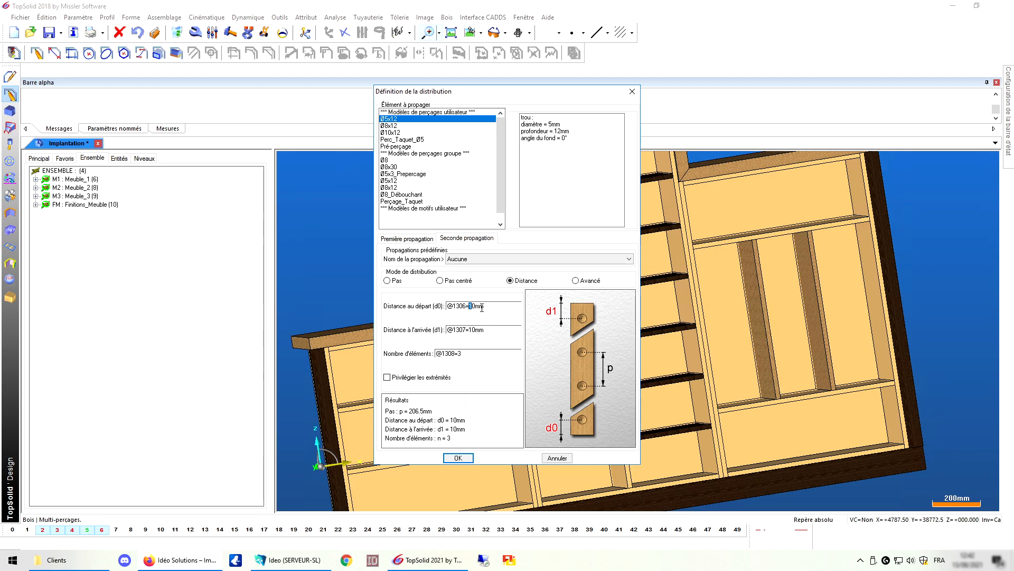
pyautogui.press('Tab')
pyautogui.click(458, 459)
pyautogui.moveTo(560, 337); pyautogui.dragTo(581, 357, button='middle')
pyautogui.scroll(5, 655, 253)
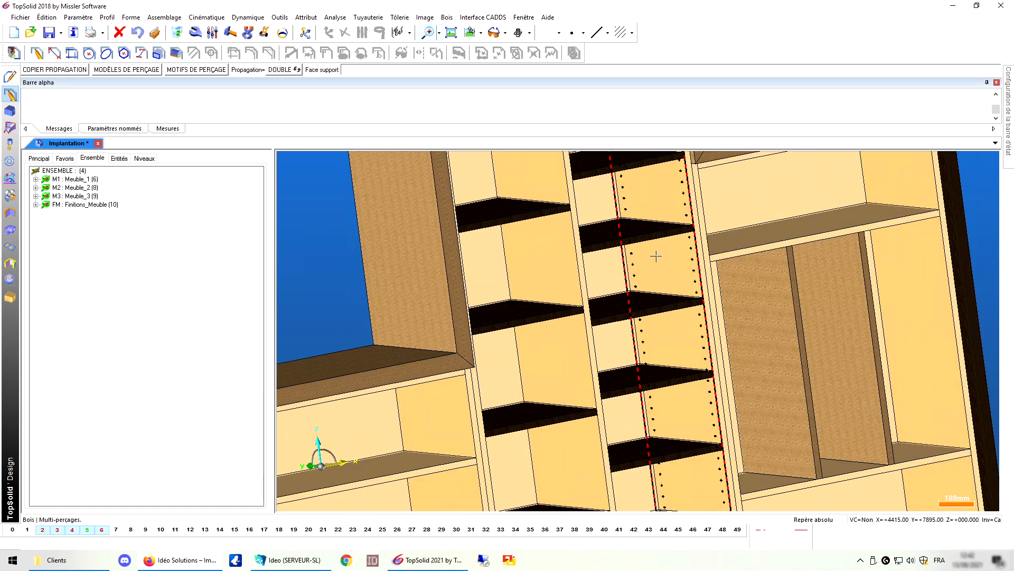
pyautogui.scroll(2, 656, 249)
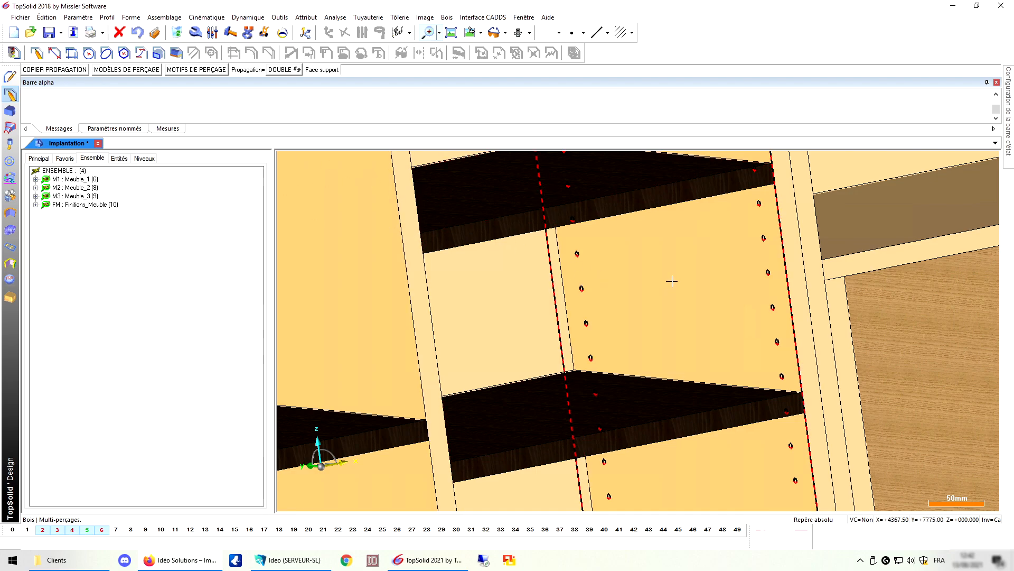
pyautogui.scroll(-3, 672, 272)
pyautogui.scroll(-4, 675, 272)
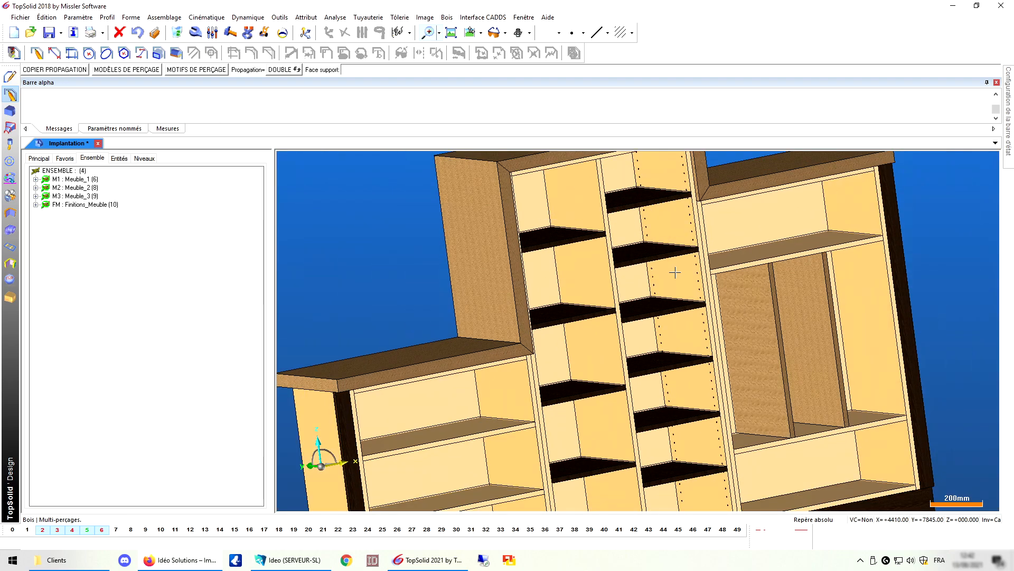
# Copy the drilling propagation to the right face of the tall cabinet's central divider, with the first propagation running from bottom panel to top panel
pyautogui.moveTo(759, 316); pyautogui.dragTo(659, 331, button='middle')
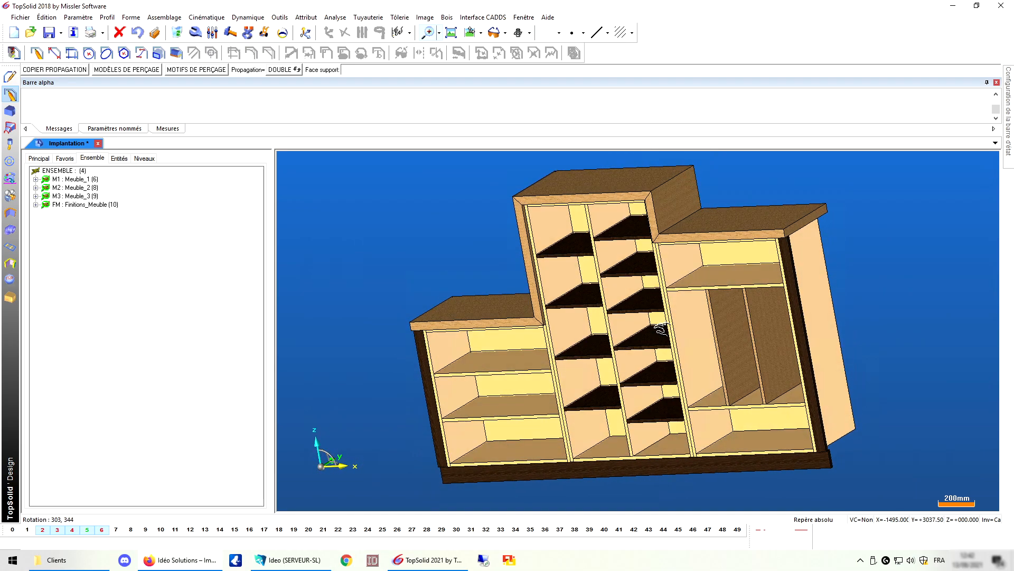
pyautogui.click(63, 71)
pyautogui.scroll(4, 535, 349)
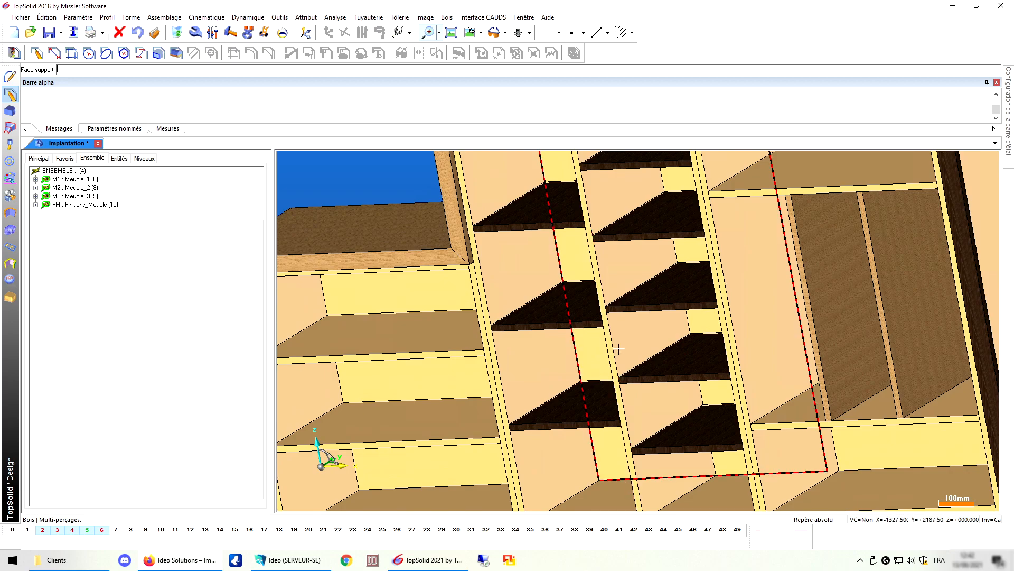
pyautogui.click(630, 343)
pyautogui.scroll(-4, 630, 343)
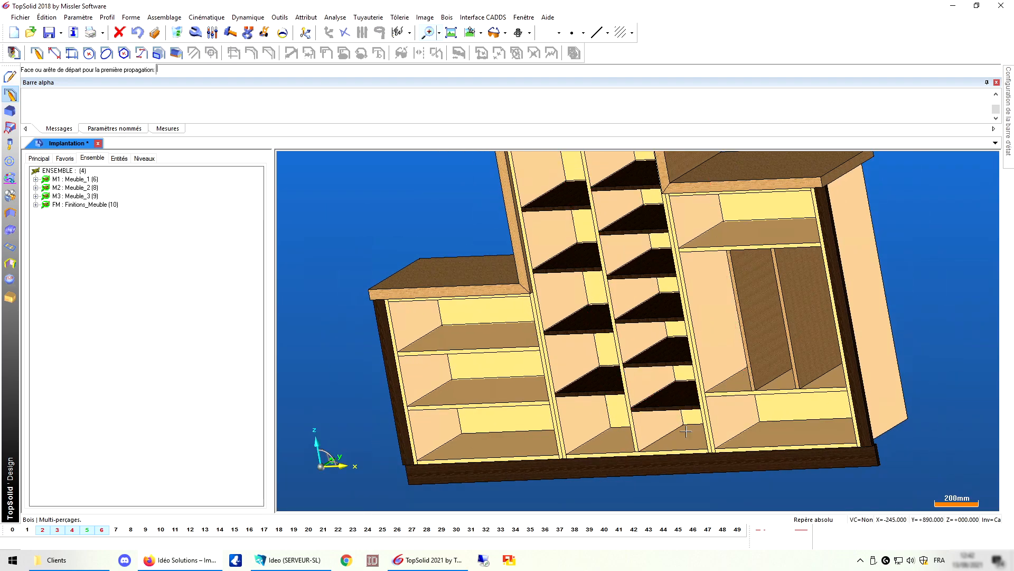
pyautogui.click(685, 446)
pyautogui.scroll(-2, 685, 447)
pyautogui.moveTo(685, 447); pyautogui.dragTo(682, 369, button='middle')
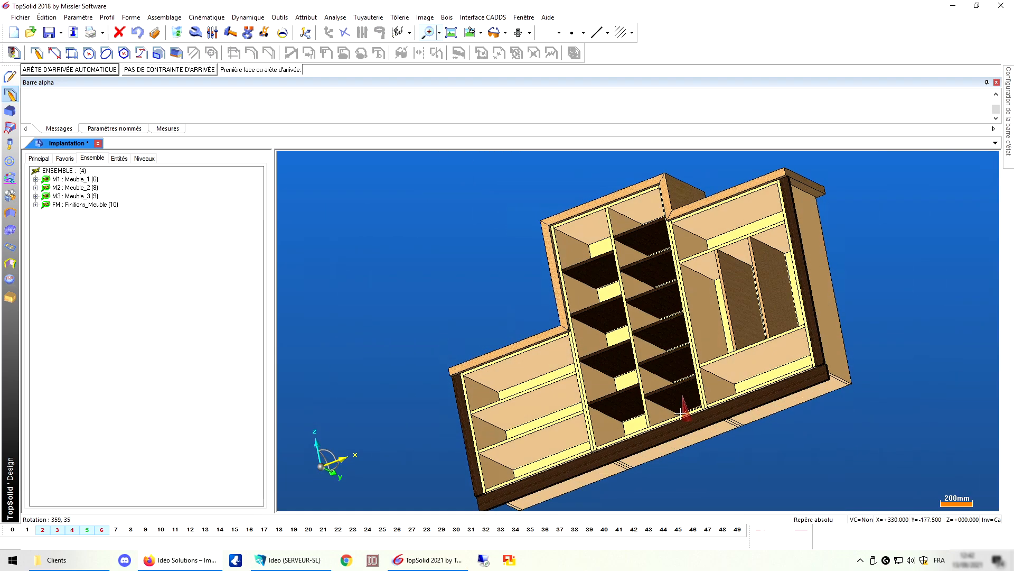
pyautogui.click(639, 212)
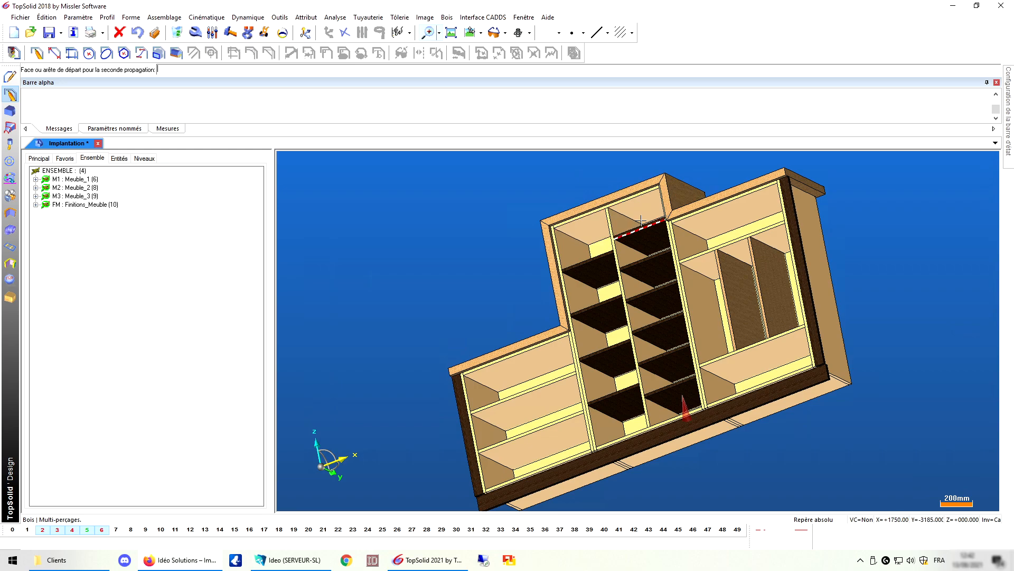
# Run the copied drilling's second propagation from the central divider's front edge to the cabinet's back panel
pyautogui.moveTo(639, 212); pyautogui.dragTo(601, 237, button='middle')
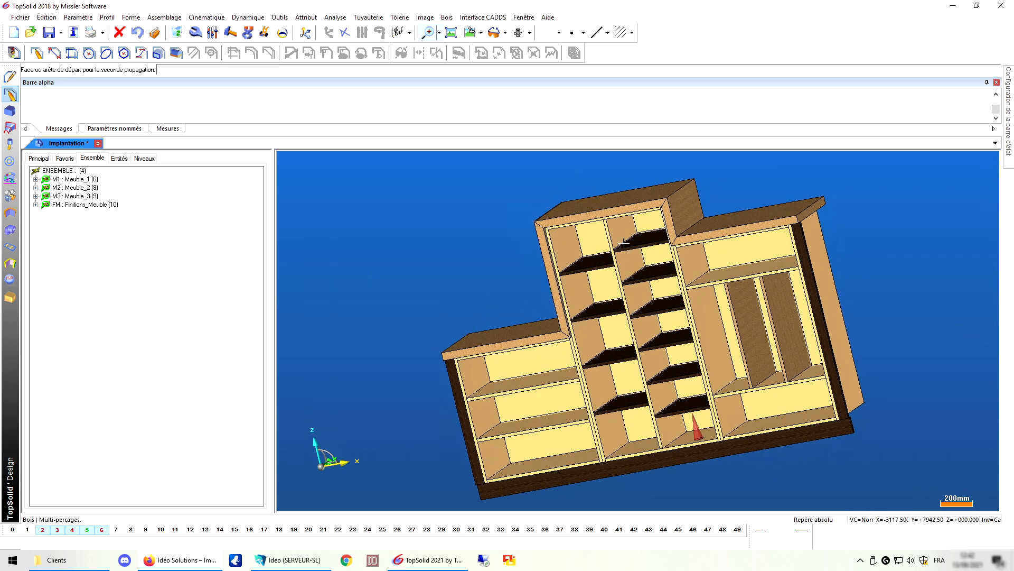
pyautogui.scroll(6, 601, 237)
pyautogui.click(596, 242)
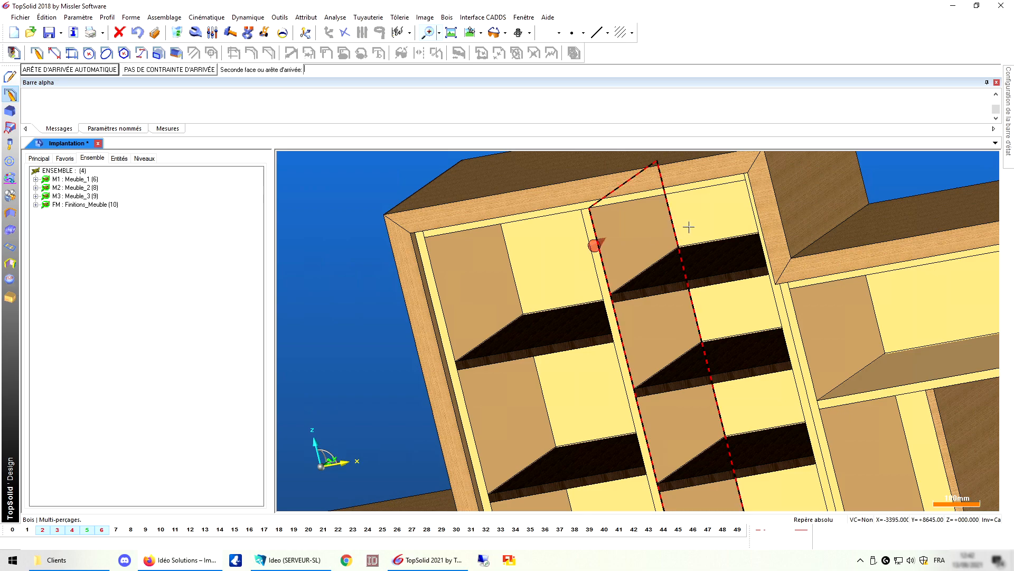
pyautogui.scroll(-1, 657, 242)
pyautogui.scroll(-4, 657, 242)
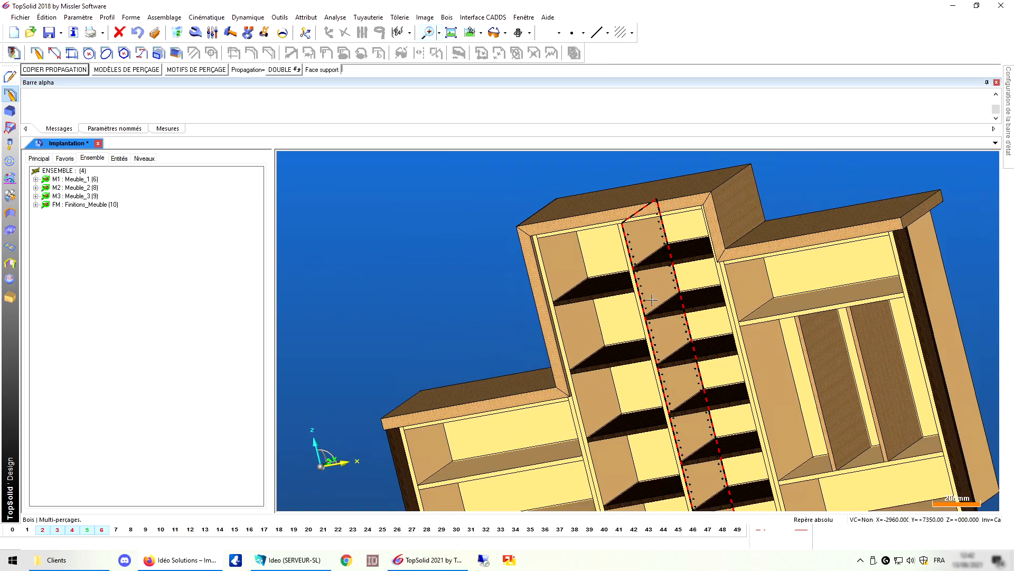
# Check the drillings on both sides of the tall cabinet's shelf column and save the Implantation document
pyautogui.scroll(4, 625, 244)
pyautogui.scroll(-2, 625, 244)
pyautogui.moveTo(625, 244); pyautogui.dragTo(689, 275, button='middle')
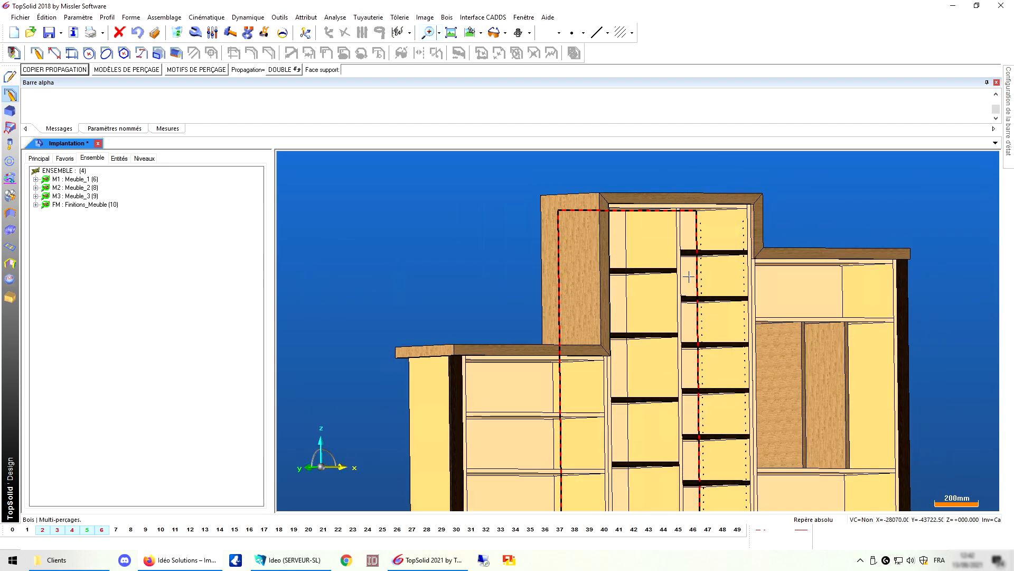
pyautogui.moveTo(798, 228)
pyautogui.mouseDown(button='middle')
pyautogui.moveTo(842, 221)
pyautogui.moveTo(813, 207)
pyautogui.moveTo(823, 217)
pyautogui.moveTo(812, 231)
pyautogui.mouseUp(button='middle')
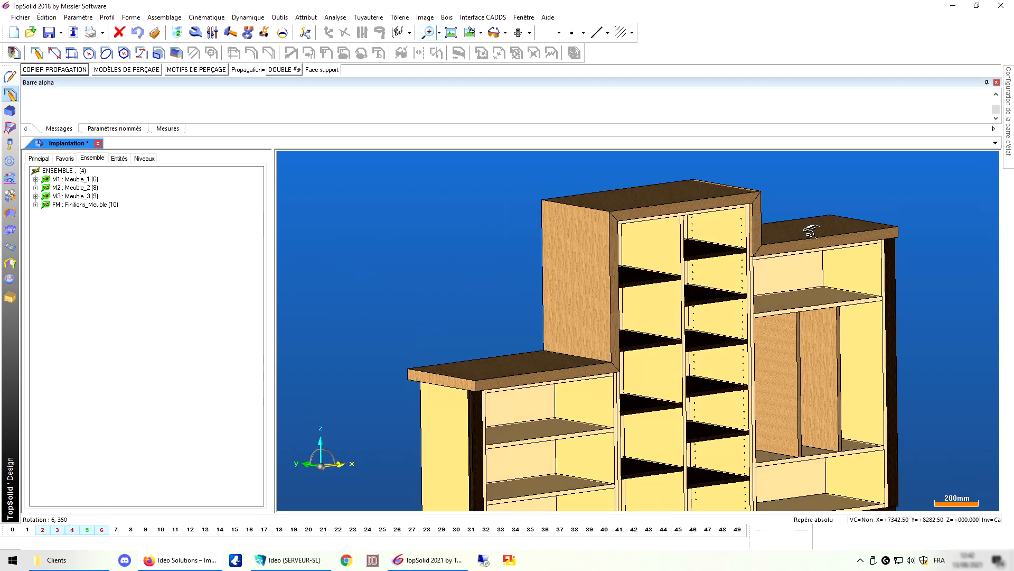
pyautogui.scroll(-3, 798, 232)
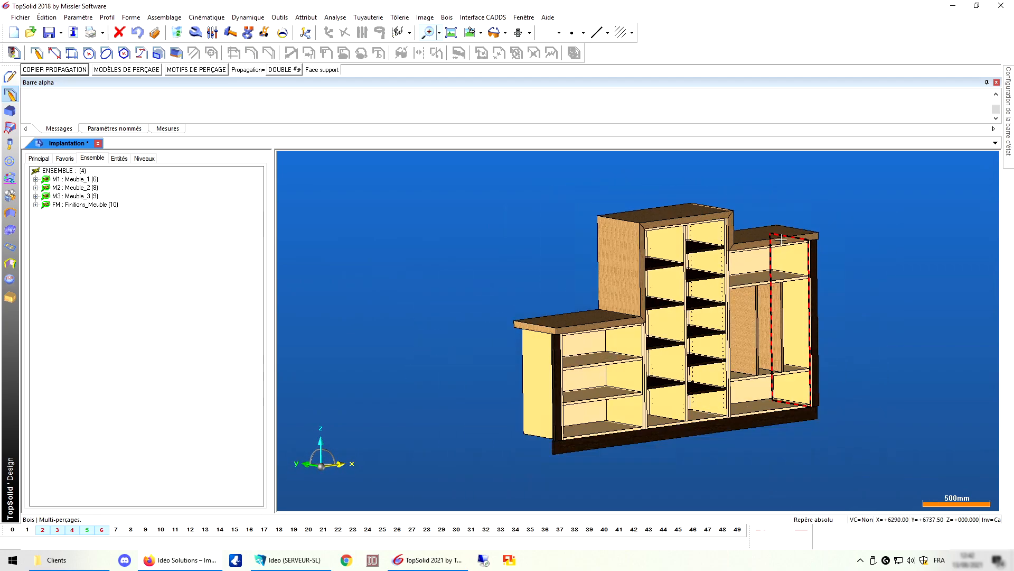
pyautogui.click(50, 34)
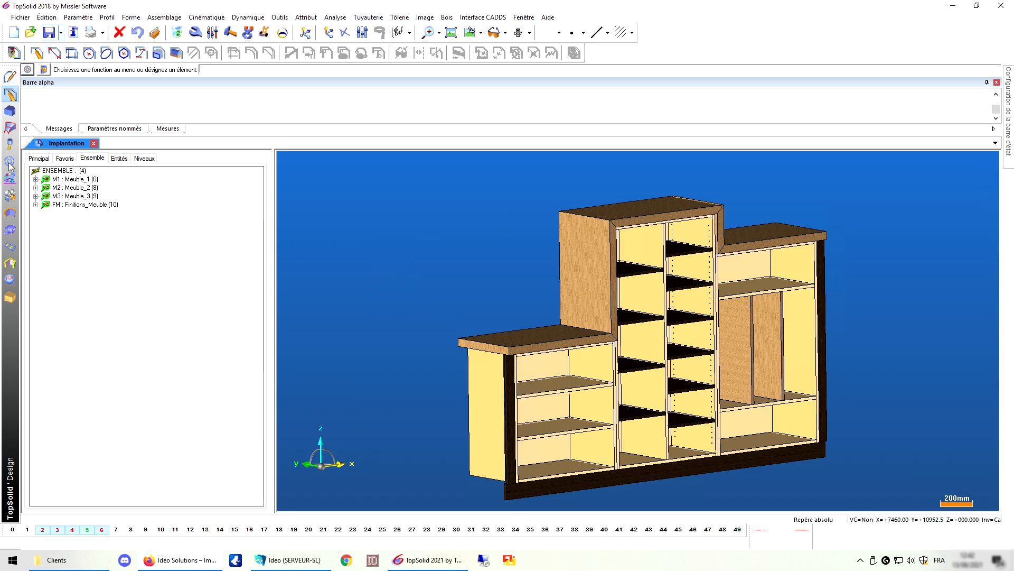
# Examine the parts of Meuble_1 and the constrained-block definition of Cote_Gauche in the assembly tree
pyautogui.click(36, 180)
pyautogui.click(46, 188)
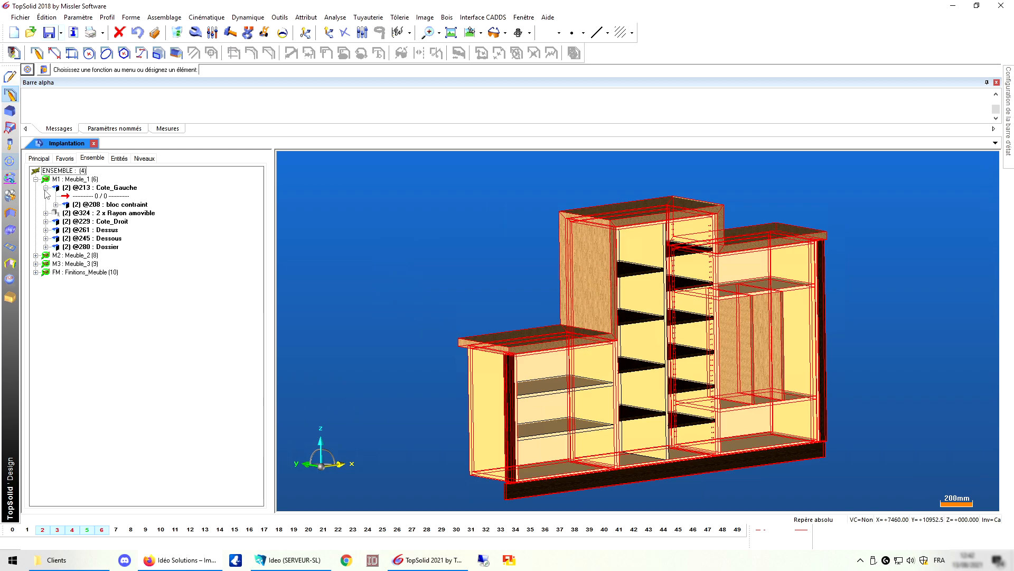
pyautogui.click(55, 205)
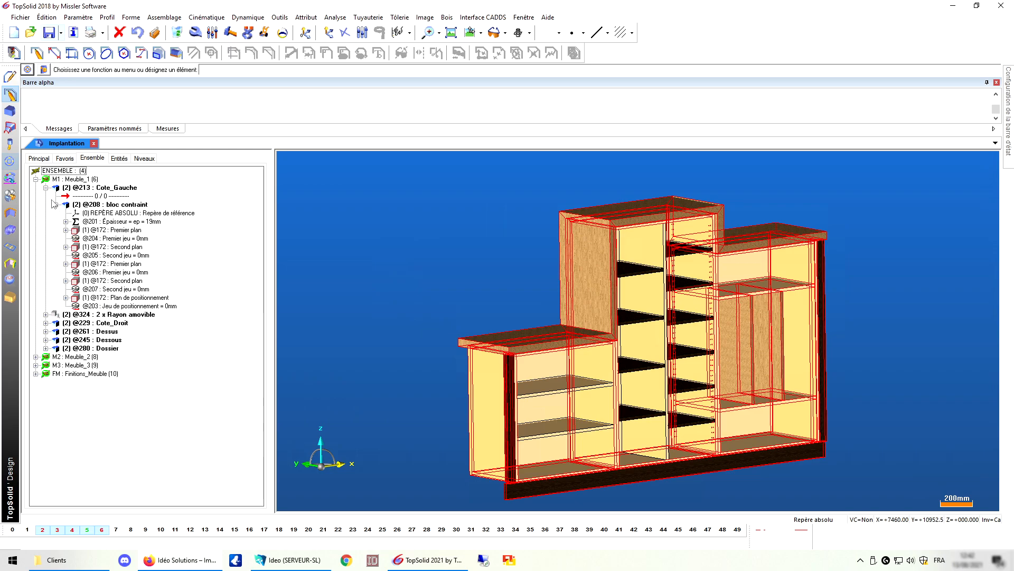
pyautogui.click(56, 205)
pyautogui.click(46, 188)
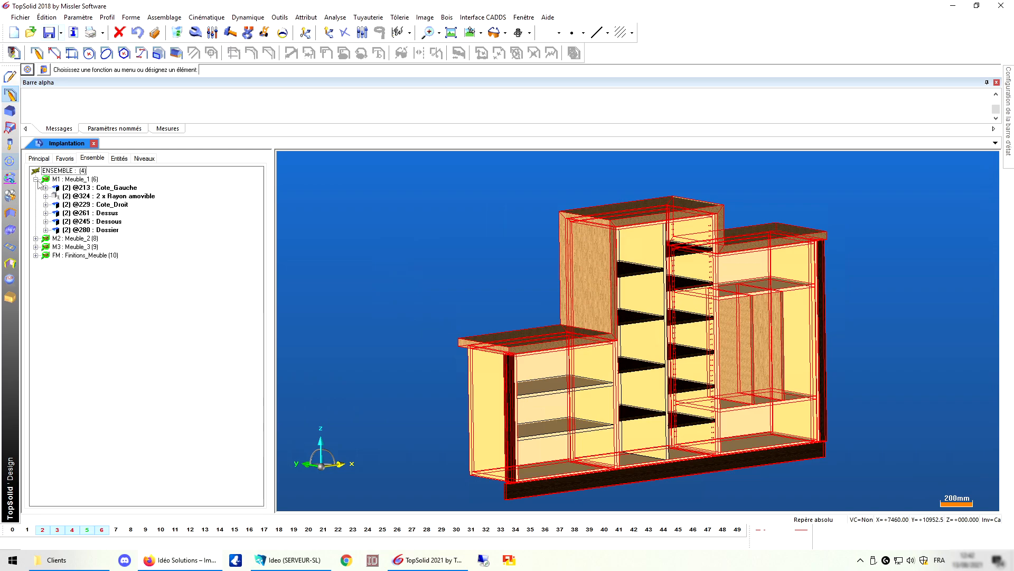
pyautogui.click(35, 180)
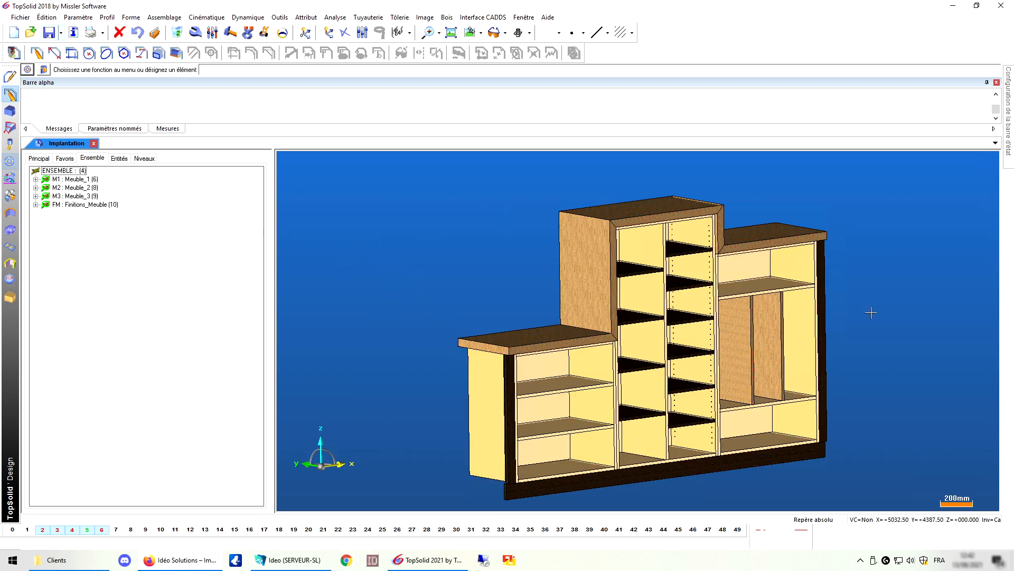
pyautogui.moveTo(860, 335)
pyautogui.mouseDown(button='middle')
pyautogui.moveTo(530, 337)
pyautogui.moveTo(729, 344)
pyautogui.moveTo(861, 334)
pyautogui.mouseUp(button='middle')
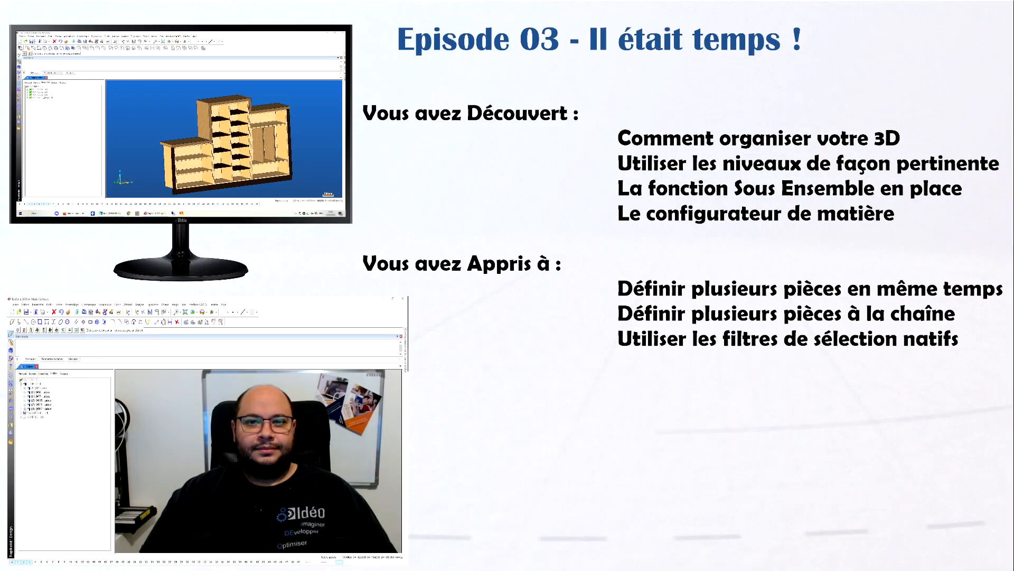